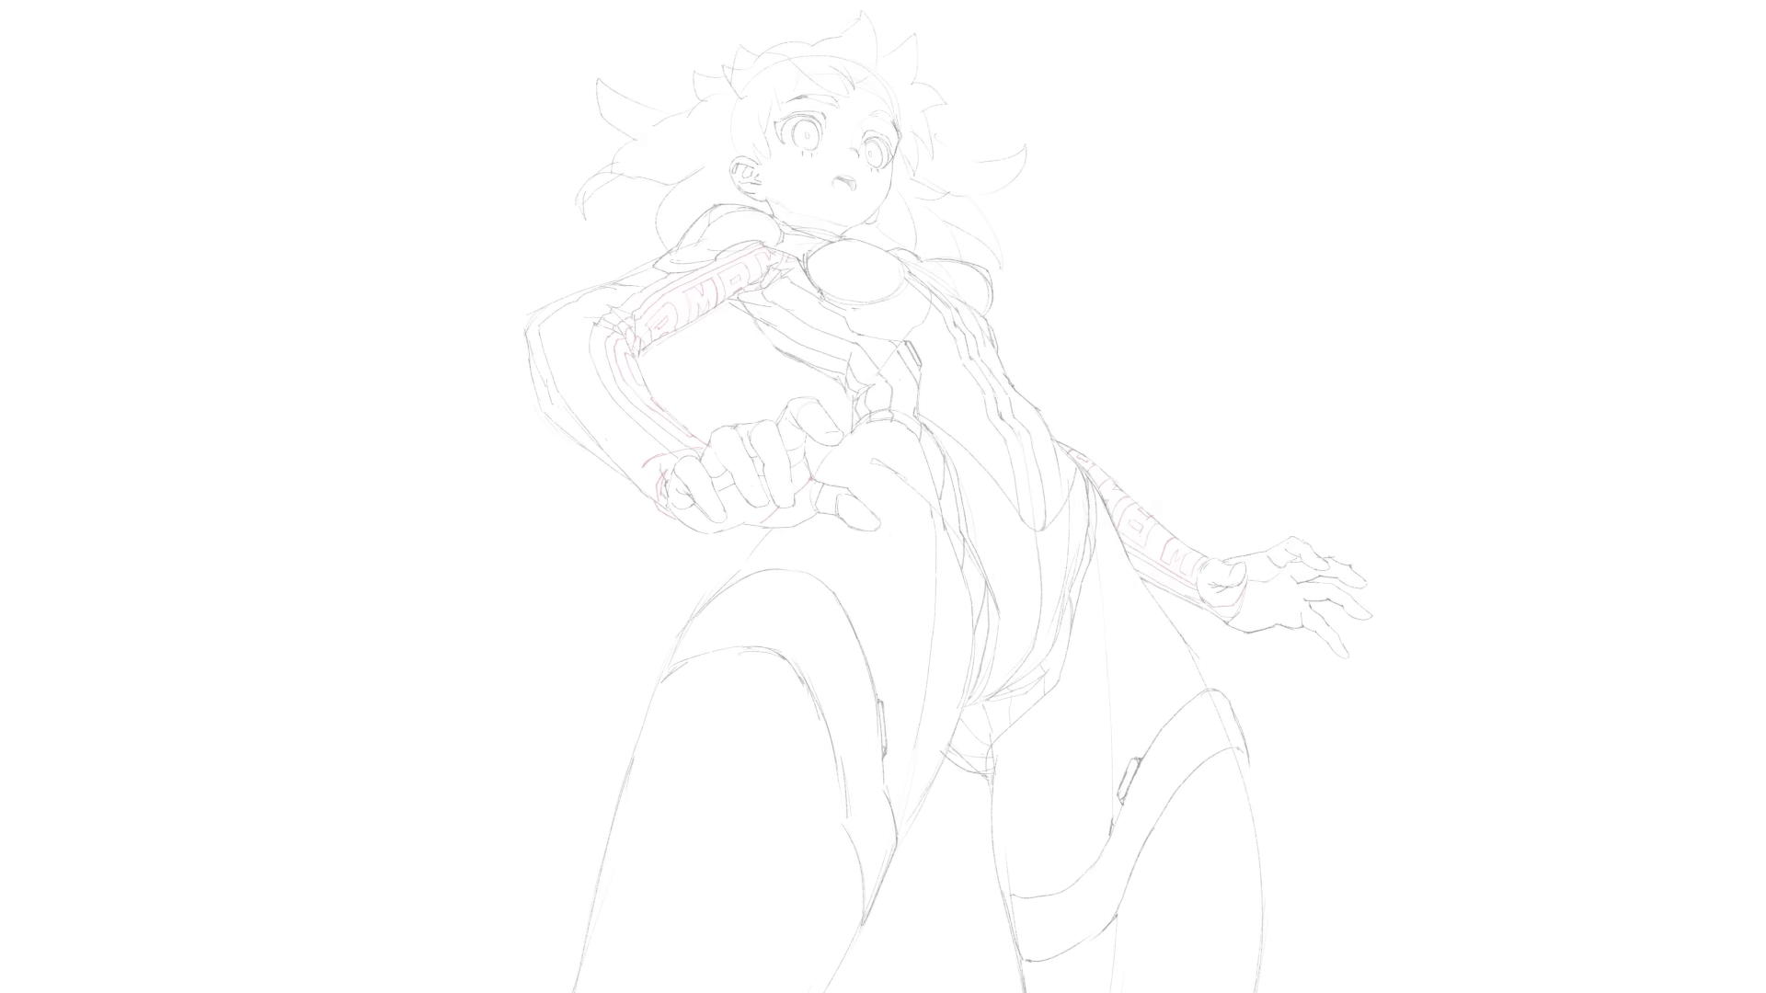
# Choose the MB Ink Lineart brush for inking the sketch and undo the trial strokes.
pyautogui.rightClick(894, 429)
pyautogui.moveTo(662, 226); pyautogui.dragTo(524, 614)
pyautogui.rightClick(383, 580)
pyautogui.hotkey('ctrl', 'z')
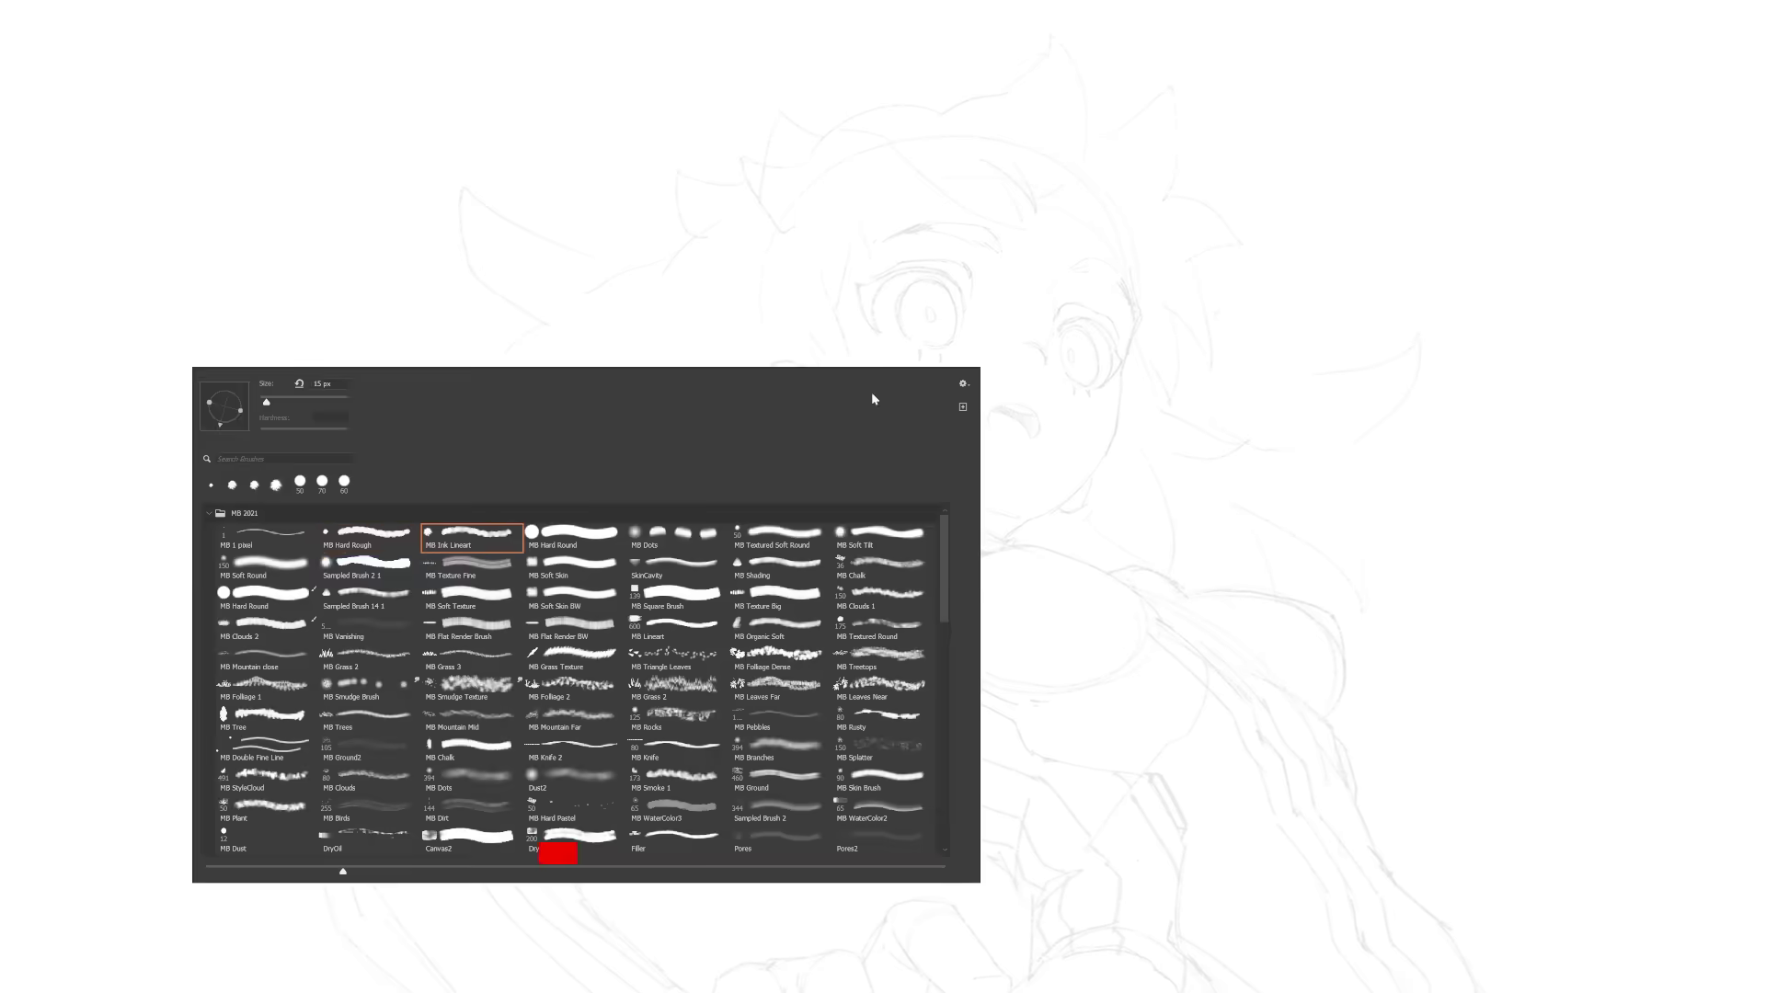
pyautogui.moveTo(1120, 400); pyautogui.dragTo(1128, 348)
pyautogui.hotkey('ctrl', 'z')
pyautogui.rightClick(190, 281)
pyautogui.moveTo(1254, 517)
pyautogui.mouseDown()
pyautogui.moveTo(1345, 195)
pyautogui.moveTo(1384, 209)
pyautogui.mouseUp()
pyautogui.hotkey('ctrl', 'z')
pyautogui.hotkey('ctrl', 'z')
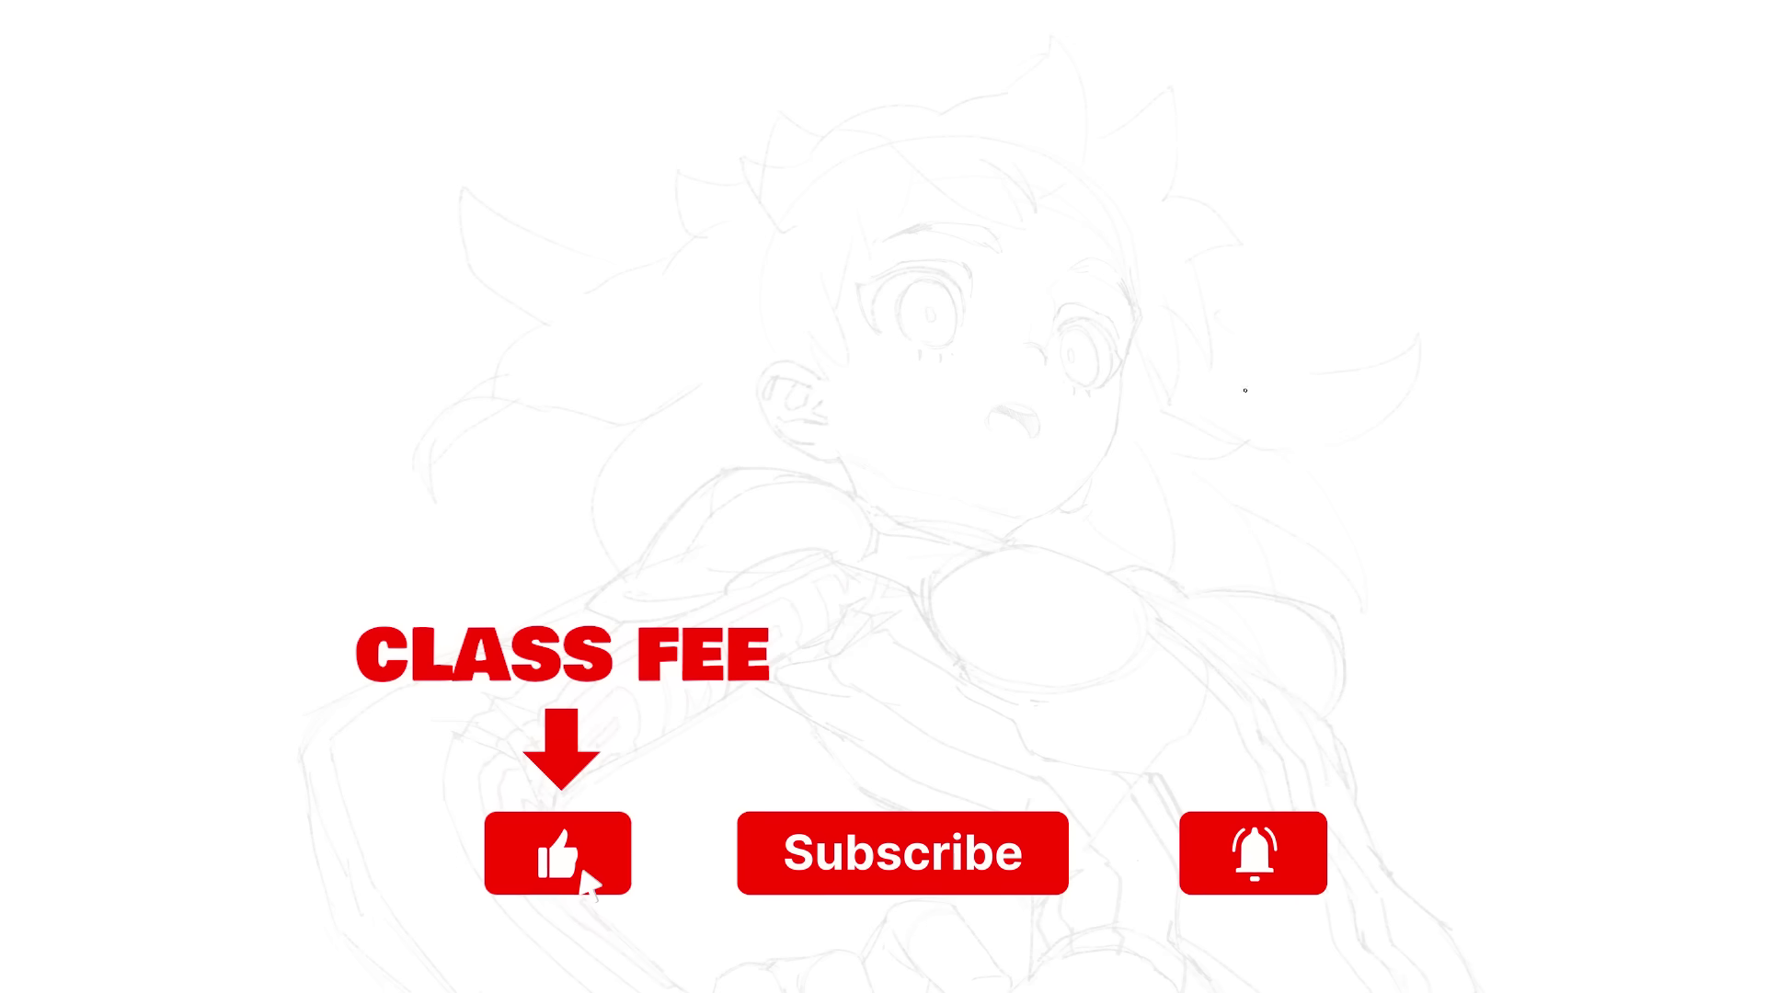
# Ink the face's jaw contour and the outer ear over the sketch.
pyautogui.moveTo(1117, 415); pyautogui.dragTo(1141, 310)
pyautogui.moveTo(1033, 515)
pyautogui.mouseDown()
pyautogui.moveTo(1119, 410)
pyautogui.moveTo(1050, 515)
pyautogui.mouseUp()
pyautogui.moveTo(859, 495); pyautogui.dragTo(842, 462)
pyautogui.moveTo(841, 462)
pyautogui.mouseDown()
pyautogui.moveTo(793, 445)
pyautogui.moveTo(819, 383)
pyautogui.mouseUp()
pyautogui.moveTo(765, 398)
pyautogui.mouseDown()
pyautogui.moveTo(818, 384)
pyautogui.moveTo(830, 424)
pyautogui.moveTo(814, 443)
pyautogui.mouseUp()
# Ink the neckline below the chin and the near shoulder's upper contour.
pyautogui.moveTo(1078, 493); pyautogui.dragTo(1051, 513)
pyautogui.moveTo(898, 519)
pyautogui.mouseDown()
pyautogui.moveTo(1010, 539)
pyautogui.moveTo(750, 466)
pyautogui.mouseUp()
pyautogui.moveTo(637, 565)
pyautogui.mouseDown()
pyautogui.moveTo(750, 466)
pyautogui.moveTo(586, 607)
pyautogui.mouseUp()
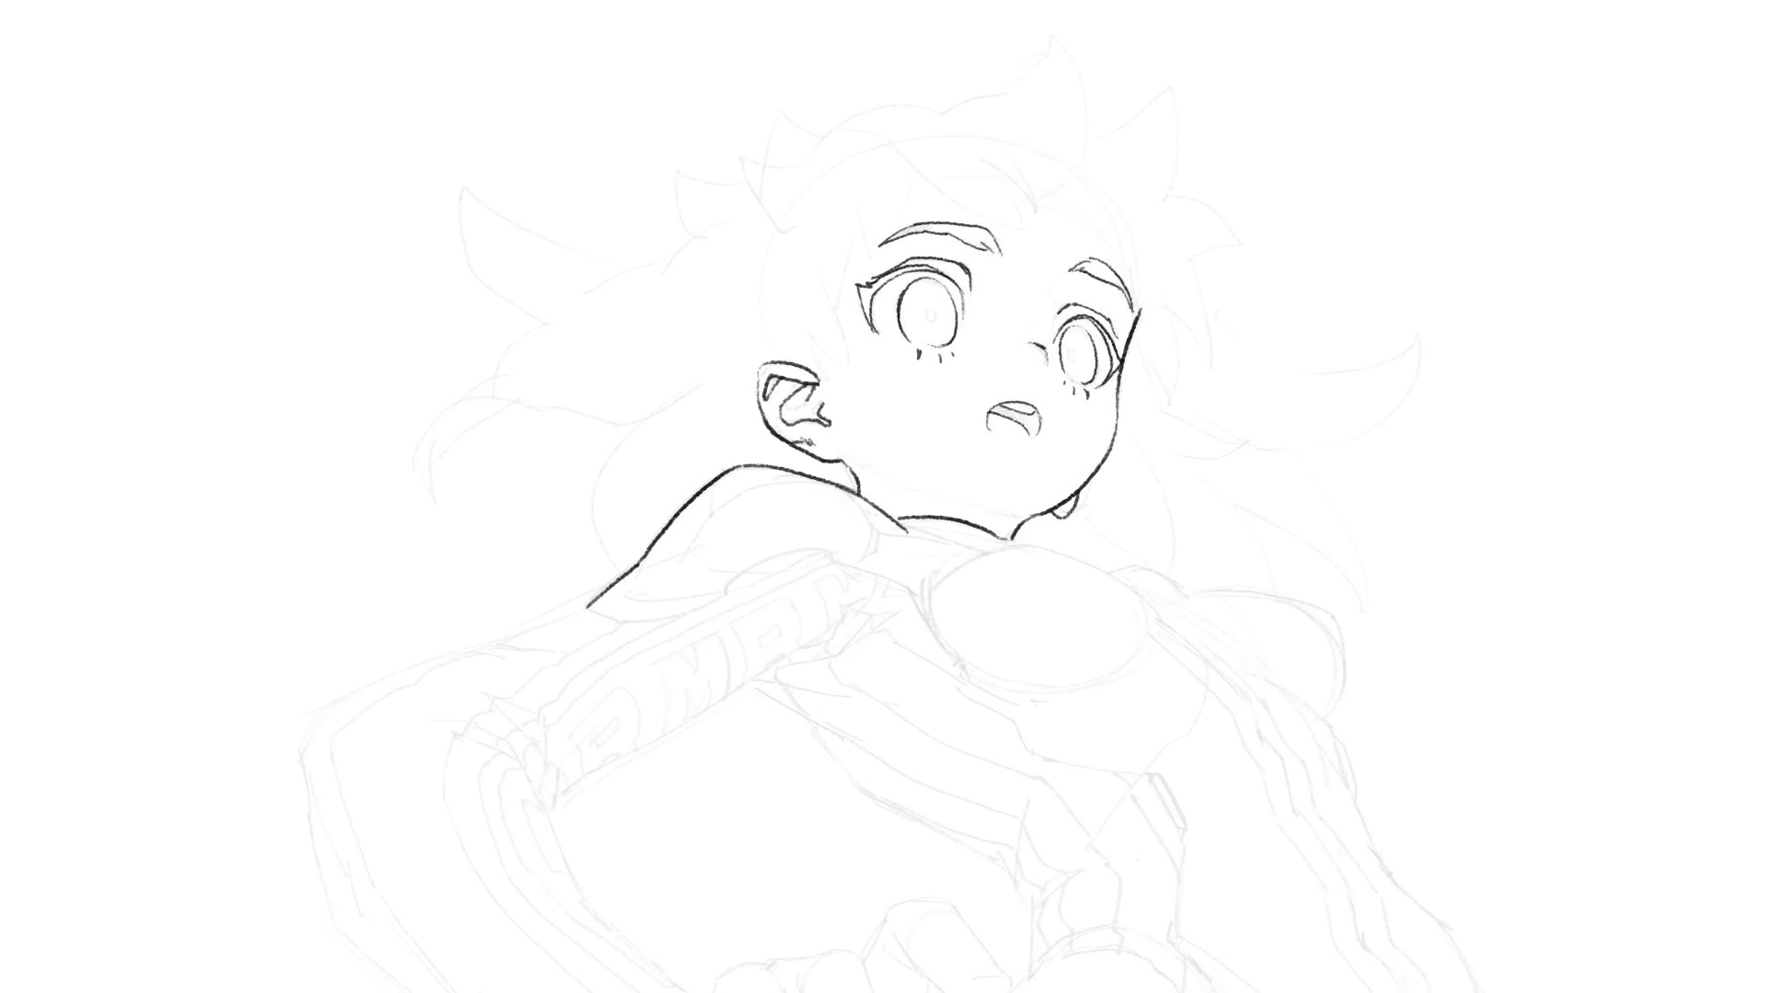
# Ink the hair strands beside the ear and the fringe locks across the forehead.
pyautogui.moveTo(813, 362)
pyautogui.mouseDown()
pyautogui.moveTo(859, 410)
pyautogui.moveTo(849, 379)
pyautogui.mouseUp()
pyautogui.moveTo(824, 297); pyautogui.dragTo(850, 378)
pyautogui.moveTo(831, 258); pyautogui.dragTo(828, 300)
pyautogui.moveTo(855, 224); pyautogui.dragTo(834, 311)
pyautogui.moveTo(850, 216); pyautogui.dragTo(867, 264)
pyautogui.moveTo(899, 183); pyautogui.dragTo(867, 264)
pyautogui.moveTo(890, 159); pyautogui.dragTo(1038, 237)
pyautogui.moveTo(1000, 164); pyautogui.dragTo(1038, 230)
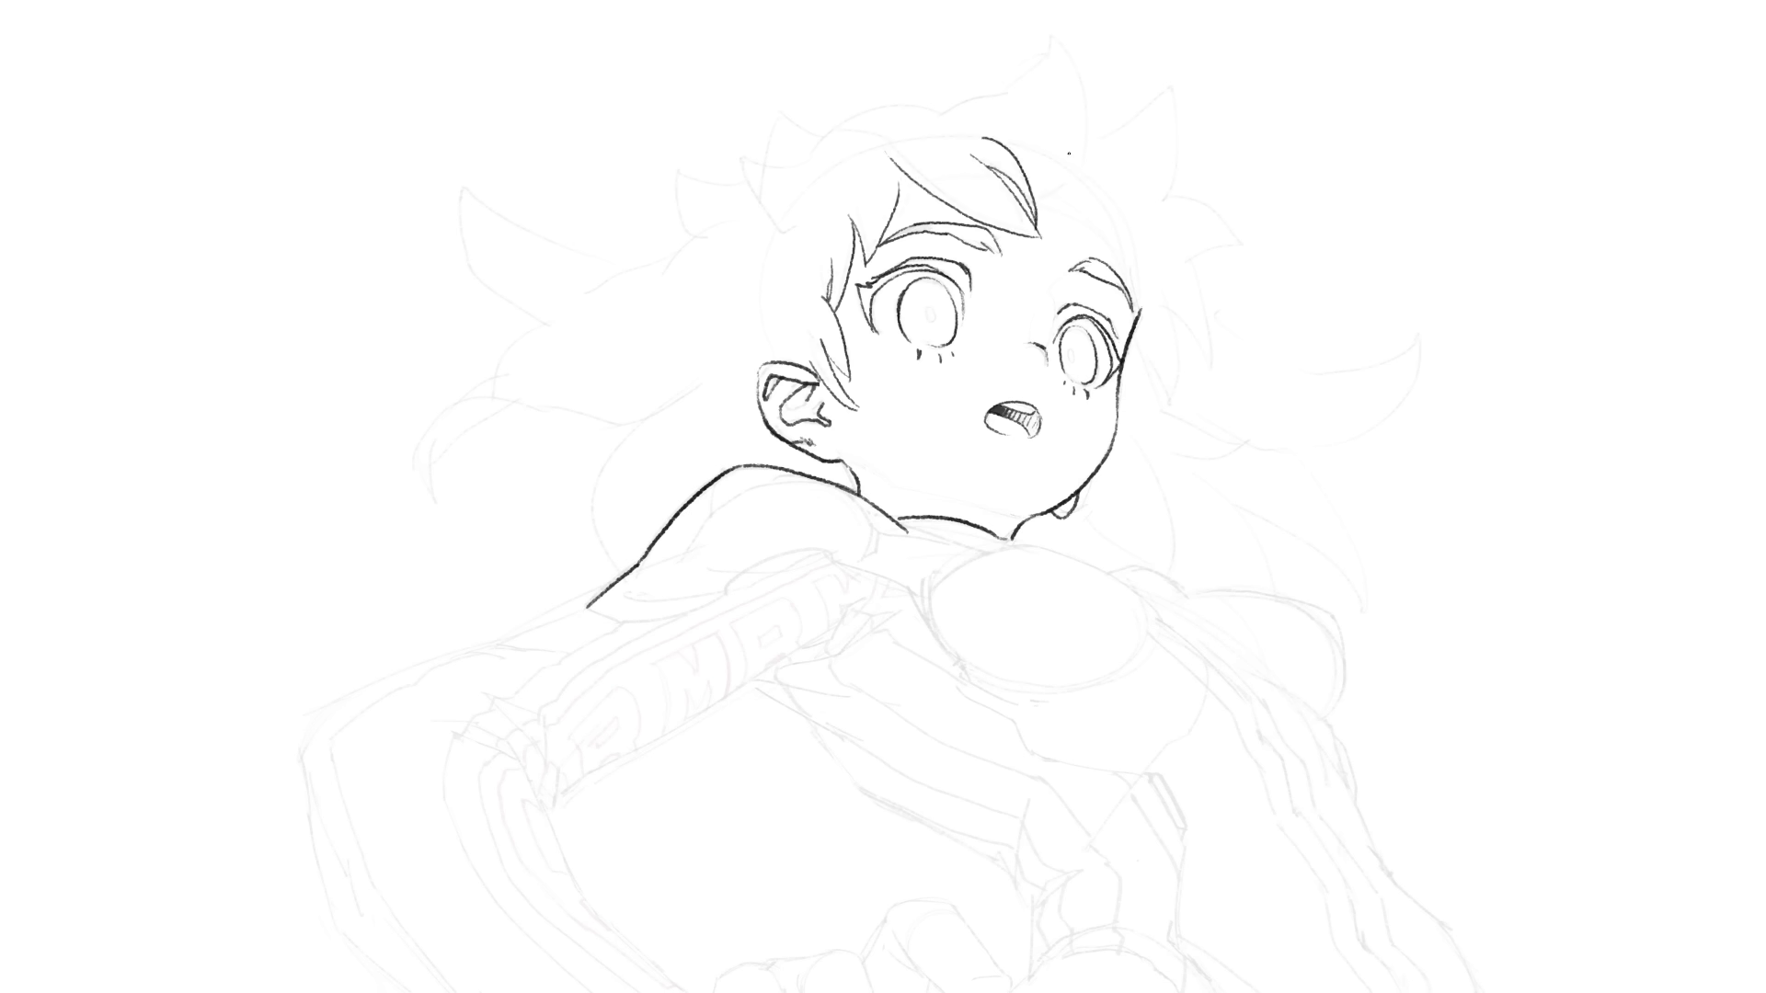
# Ink the pointed crown locks and the flowing hair on the far side of the face.
pyautogui.moveTo(939, 119)
pyautogui.mouseDown()
pyautogui.moveTo(1042, 193)
pyautogui.moveTo(1133, 324)
pyautogui.mouseUp()
pyautogui.moveTo(1095, 134)
pyautogui.mouseDown()
pyautogui.moveTo(1161, 199)
pyautogui.moveTo(1205, 377)
pyautogui.mouseUp()
pyautogui.moveTo(1176, 311); pyautogui.dragTo(1166, 397)
pyautogui.hotkey('ctrl', 'z')
pyautogui.moveTo(1211, 296)
pyautogui.mouseDown()
pyautogui.moveTo(1399, 342)
pyautogui.moveTo(1251, 448)
pyautogui.moveTo(1133, 424)
pyautogui.mouseUp()
pyautogui.moveTo(1169, 400); pyautogui.dragTo(1253, 443)
pyautogui.moveTo(1121, 369); pyautogui.dragTo(1140, 442)
# Ink the lower hair locks behind the far cheek, down to the far shoulder.
pyautogui.moveTo(1284, 449)
pyautogui.mouseDown()
pyautogui.moveTo(1362, 594)
pyautogui.moveTo(1349, 607)
pyautogui.mouseUp()
pyautogui.moveTo(1224, 508); pyautogui.dragTo(1351, 599)
pyautogui.moveTo(1146, 461); pyautogui.dragTo(1160, 572)
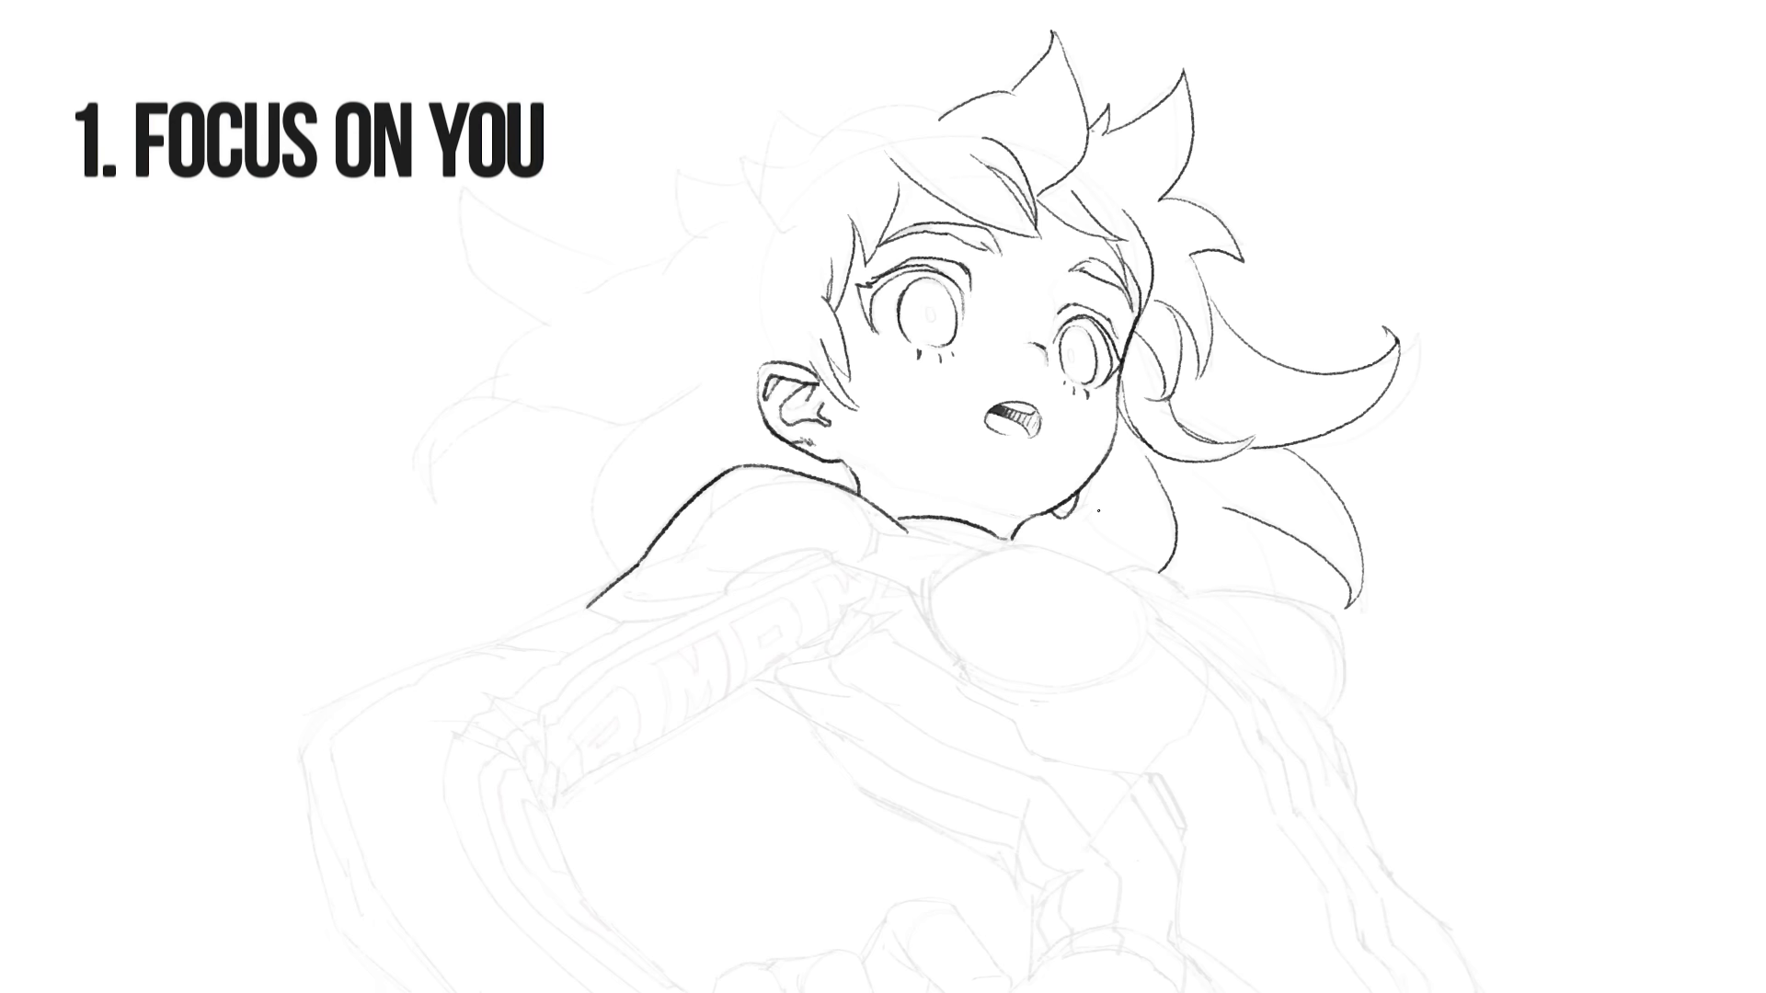
pyautogui.moveTo(1235, 509); pyautogui.dragTo(1254, 590)
pyautogui.hotkey('ctrl', 'z')
pyautogui.moveTo(1172, 526); pyautogui.dragTo(1248, 589)
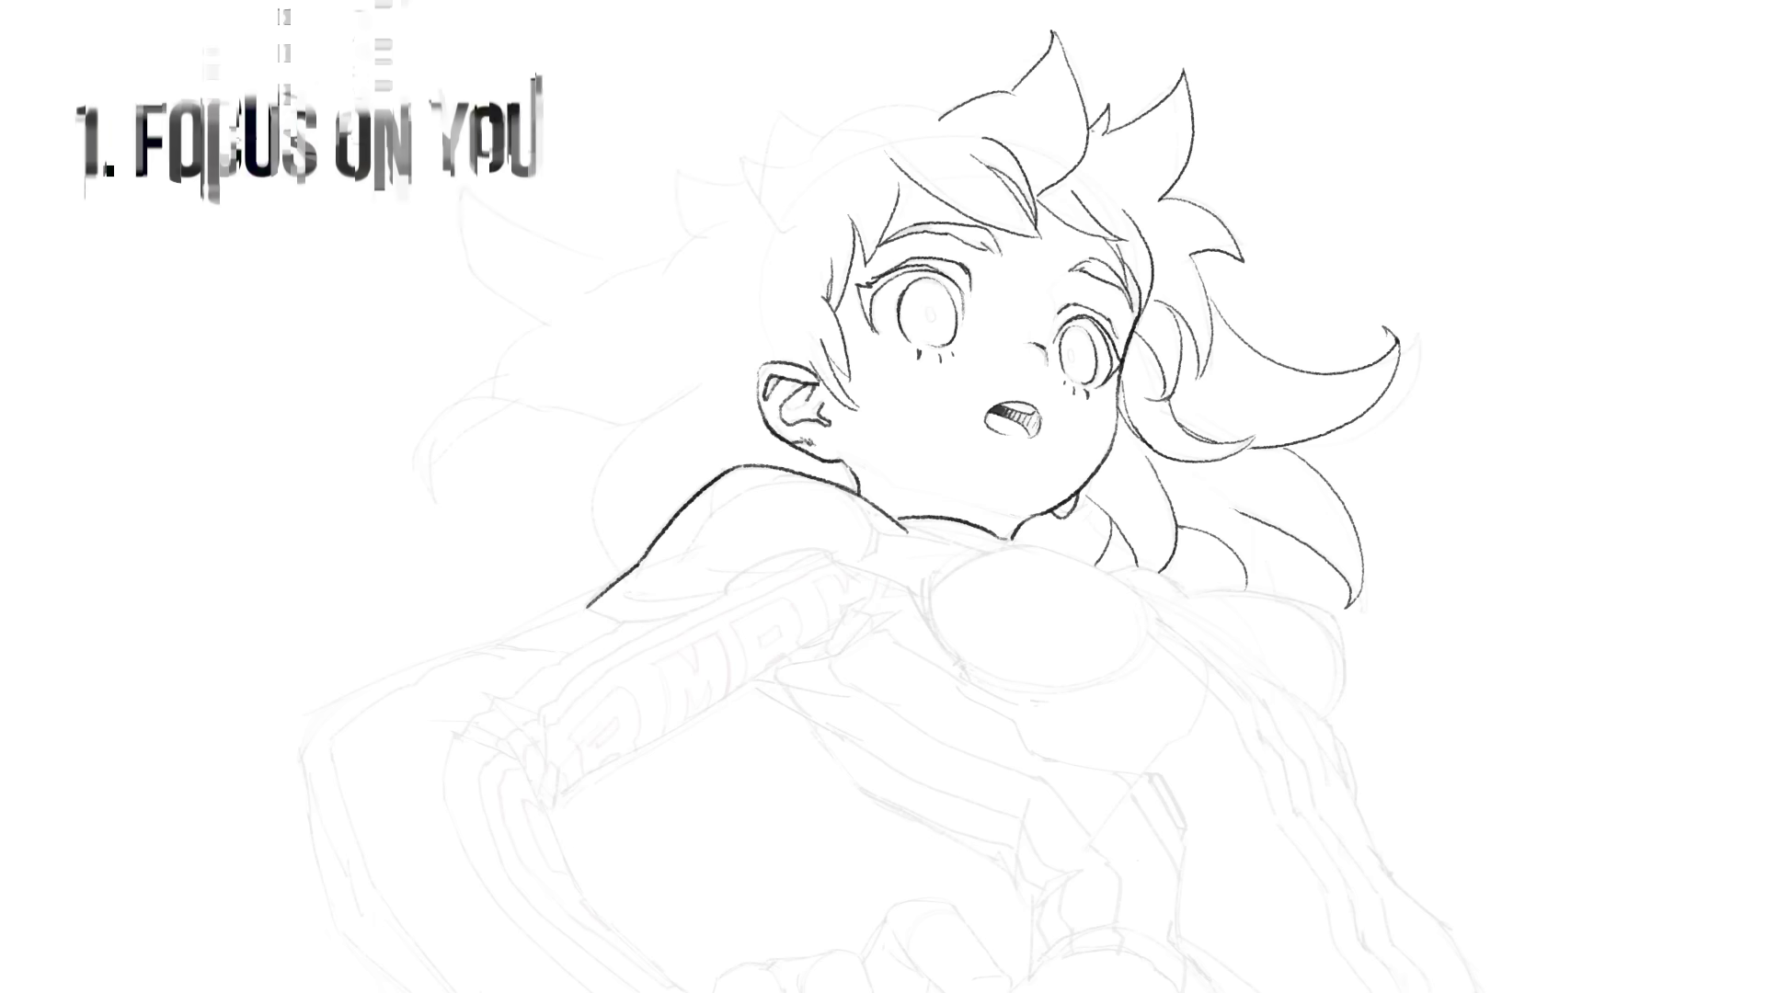
# Ink the short pointed tufts and the crown outline on the ear side of the head.
pyautogui.moveTo(783, 114)
pyautogui.mouseDown()
pyautogui.moveTo(862, 153)
pyautogui.moveTo(855, 183)
pyautogui.mouseUp()
pyautogui.moveTo(683, 166)
pyautogui.mouseDown()
pyautogui.moveTo(768, 172)
pyautogui.moveTo(771, 255)
pyautogui.mouseUp()
pyautogui.moveTo(731, 144); pyautogui.dragTo(773, 155)
pyautogui.moveTo(732, 144); pyautogui.dragTo(751, 187)
pyautogui.moveTo(819, 139); pyautogui.dragTo(963, 105)
# Ink the large sweeping locks on the ear side and sharpen the far crown spike's tip.
pyautogui.moveTo(664, 269); pyautogui.dragTo(618, 459)
pyautogui.moveTo(741, 361); pyautogui.dragTo(694, 449)
pyautogui.moveTo(678, 259)
pyautogui.mouseDown()
pyautogui.moveTo(512, 180)
pyautogui.moveTo(593, 323)
pyautogui.mouseUp()
pyautogui.hotkey('ctrl', 'z')
pyautogui.moveTo(521, 204); pyautogui.dragTo(536, 154)
pyautogui.moveTo(532, 155); pyautogui.dragTo(606, 337)
pyautogui.rightClick(606, 336)
pyautogui.press('Escape')
pyautogui.moveTo(1173, 48); pyautogui.dragTo(1181, 76)
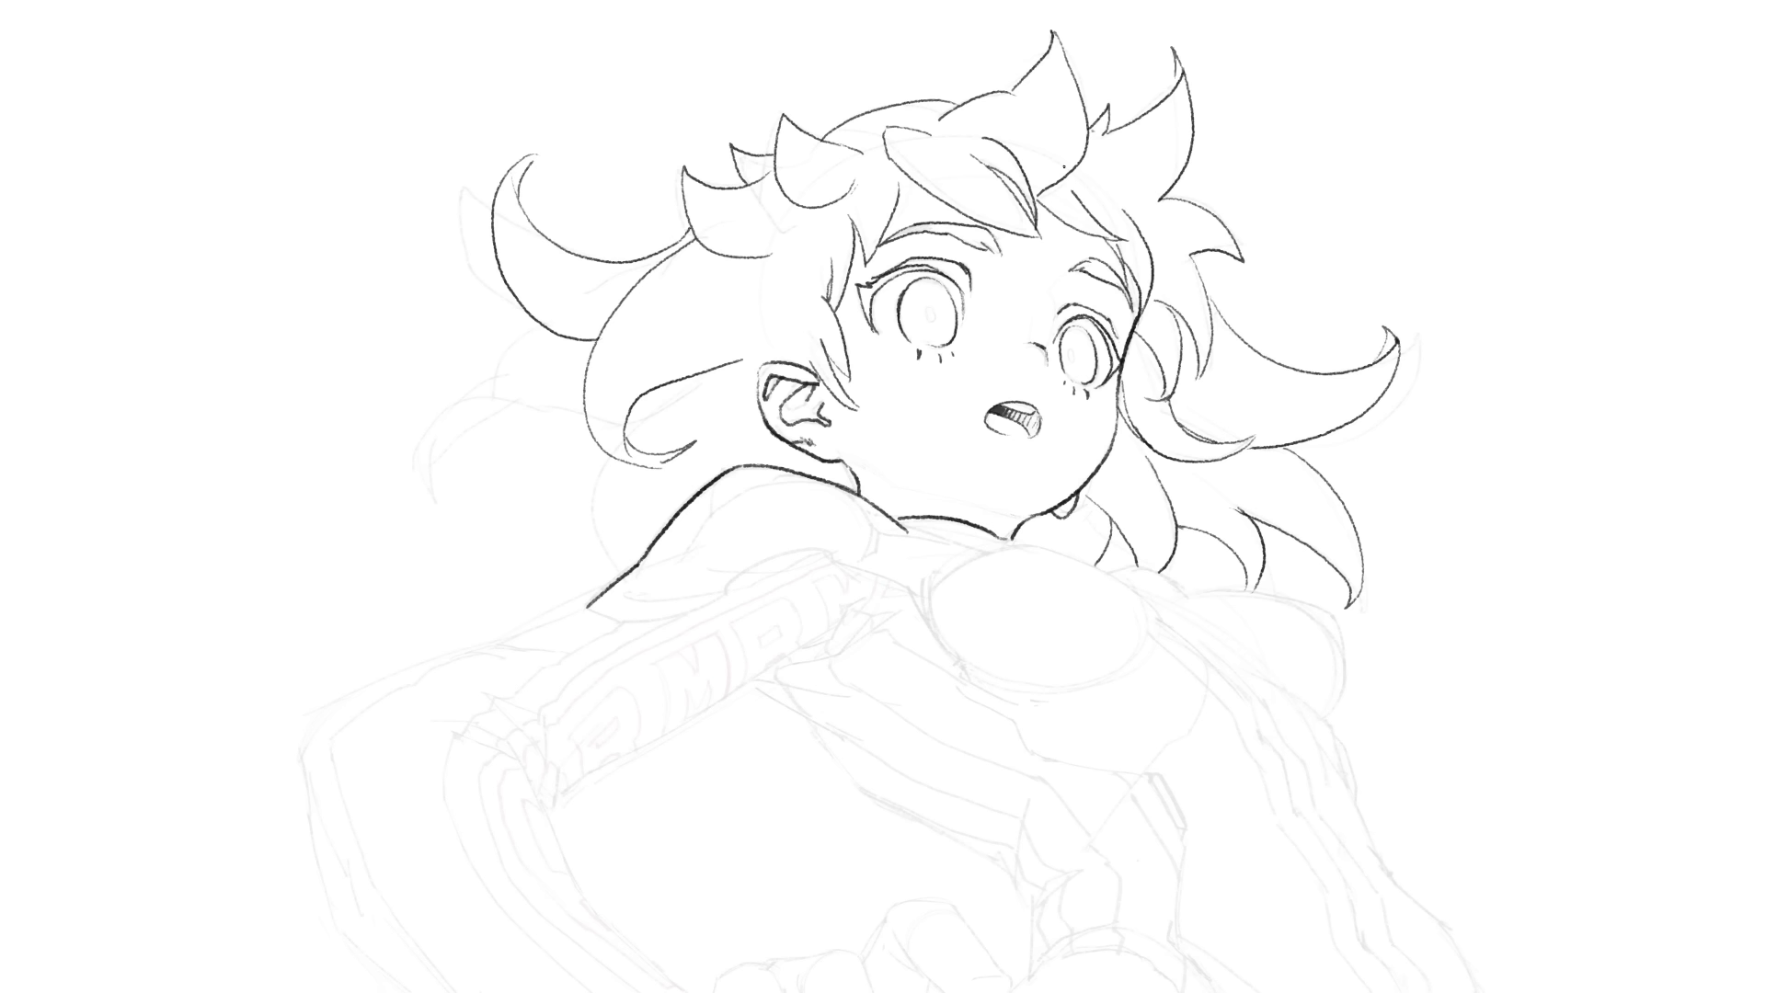
# Ink the lower locks on the ear side, inner strands behind the far cheek, and a loose curl above the crown.
pyautogui.moveTo(543, 334); pyautogui.dragTo(480, 508)
pyautogui.moveTo(583, 412)
pyautogui.mouseDown()
pyautogui.moveTo(450, 430)
pyautogui.moveTo(514, 509)
pyautogui.mouseUp()
pyautogui.moveTo(699, 379)
pyautogui.mouseDown()
pyautogui.moveTo(629, 419)
pyautogui.moveTo(643, 558)
pyautogui.mouseUp()
pyautogui.moveTo(617, 466); pyautogui.dragTo(593, 595)
pyautogui.moveTo(1186, 493); pyautogui.dragTo(1197, 584)
pyautogui.moveTo(1157, 471); pyautogui.dragTo(1190, 645)
pyautogui.moveTo(981, 139); pyautogui.dragTo(980, 212)
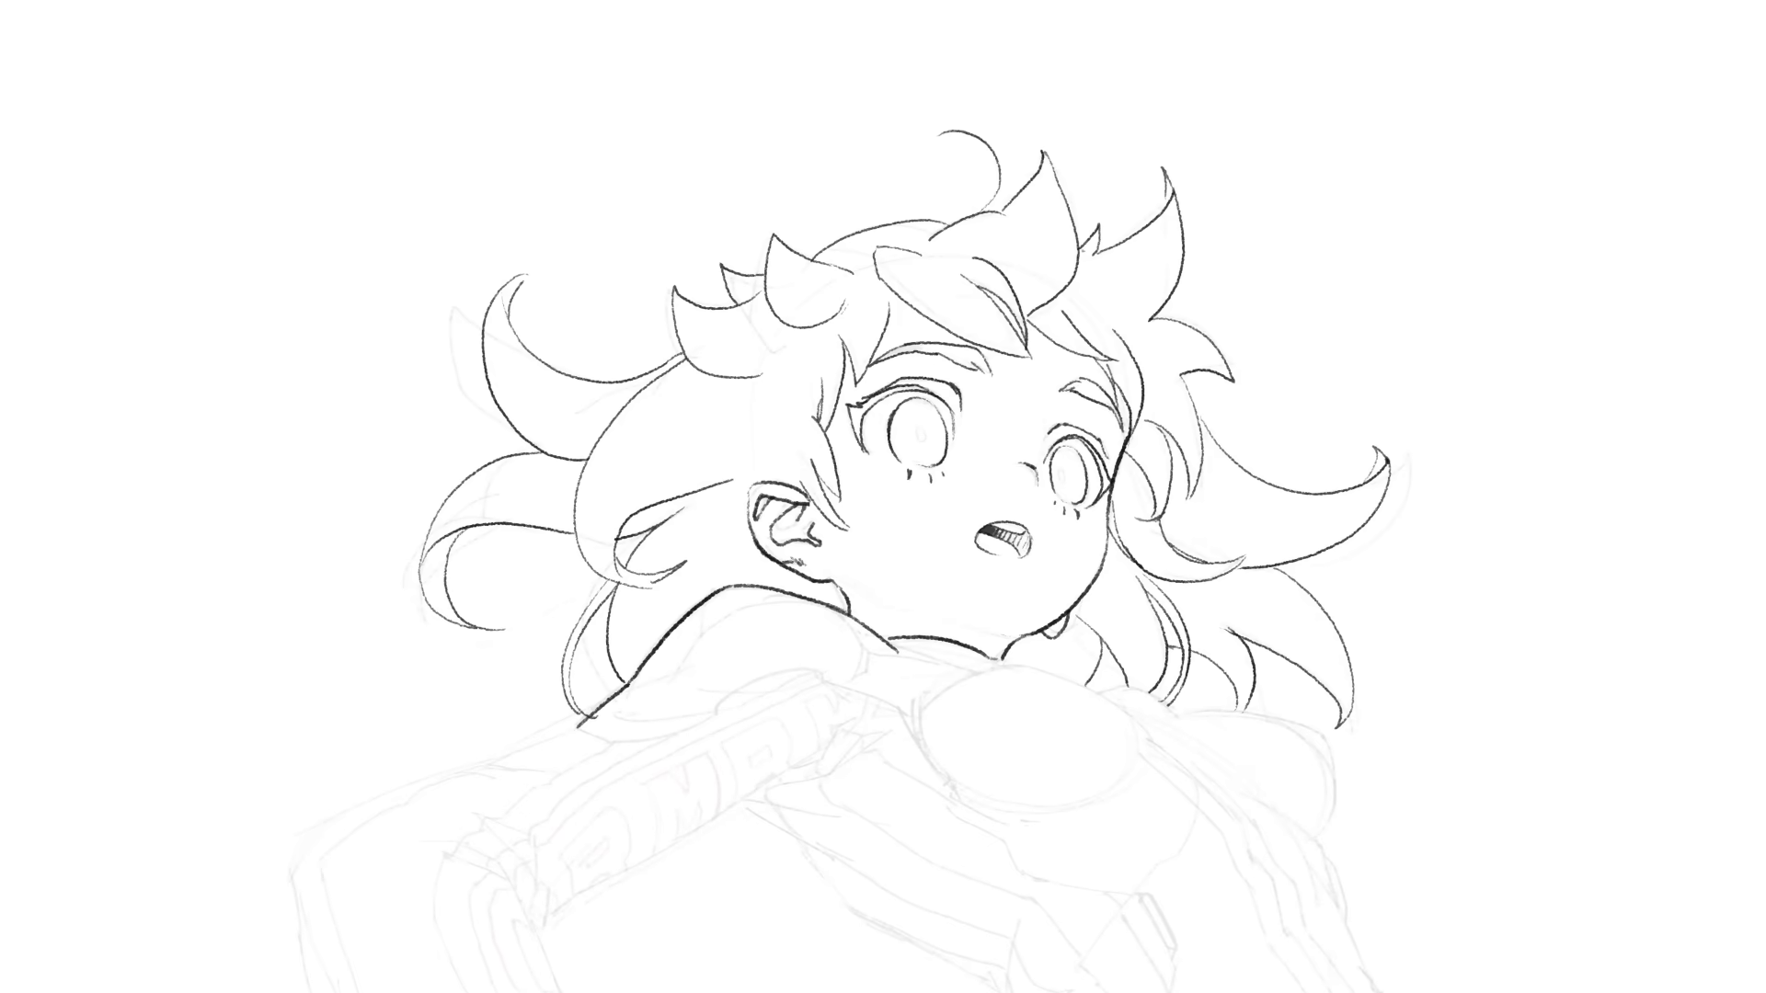
# Ink the curved inner locks framing the ear, undoing and redrawing unsatisfactory strokes.
pyautogui.moveTo(778, 336); pyautogui.dragTo(712, 520)
pyautogui.hotkey('ctrl', 'z')
pyautogui.moveTo(789, 421); pyautogui.dragTo(746, 492)
pyautogui.hotkey('ctrl', 'z')
pyautogui.hotkey('ctrl', 'z')
pyautogui.moveTo(783, 346); pyautogui.dragTo(696, 517)
pyautogui.moveTo(771, 418); pyautogui.dragTo(715, 543)
pyautogui.hotkey('ctrl', 'z')
pyautogui.moveTo(763, 375)
pyautogui.mouseDown()
pyautogui.moveTo(723, 376)
pyautogui.moveTo(716, 534)
pyautogui.mouseUp()
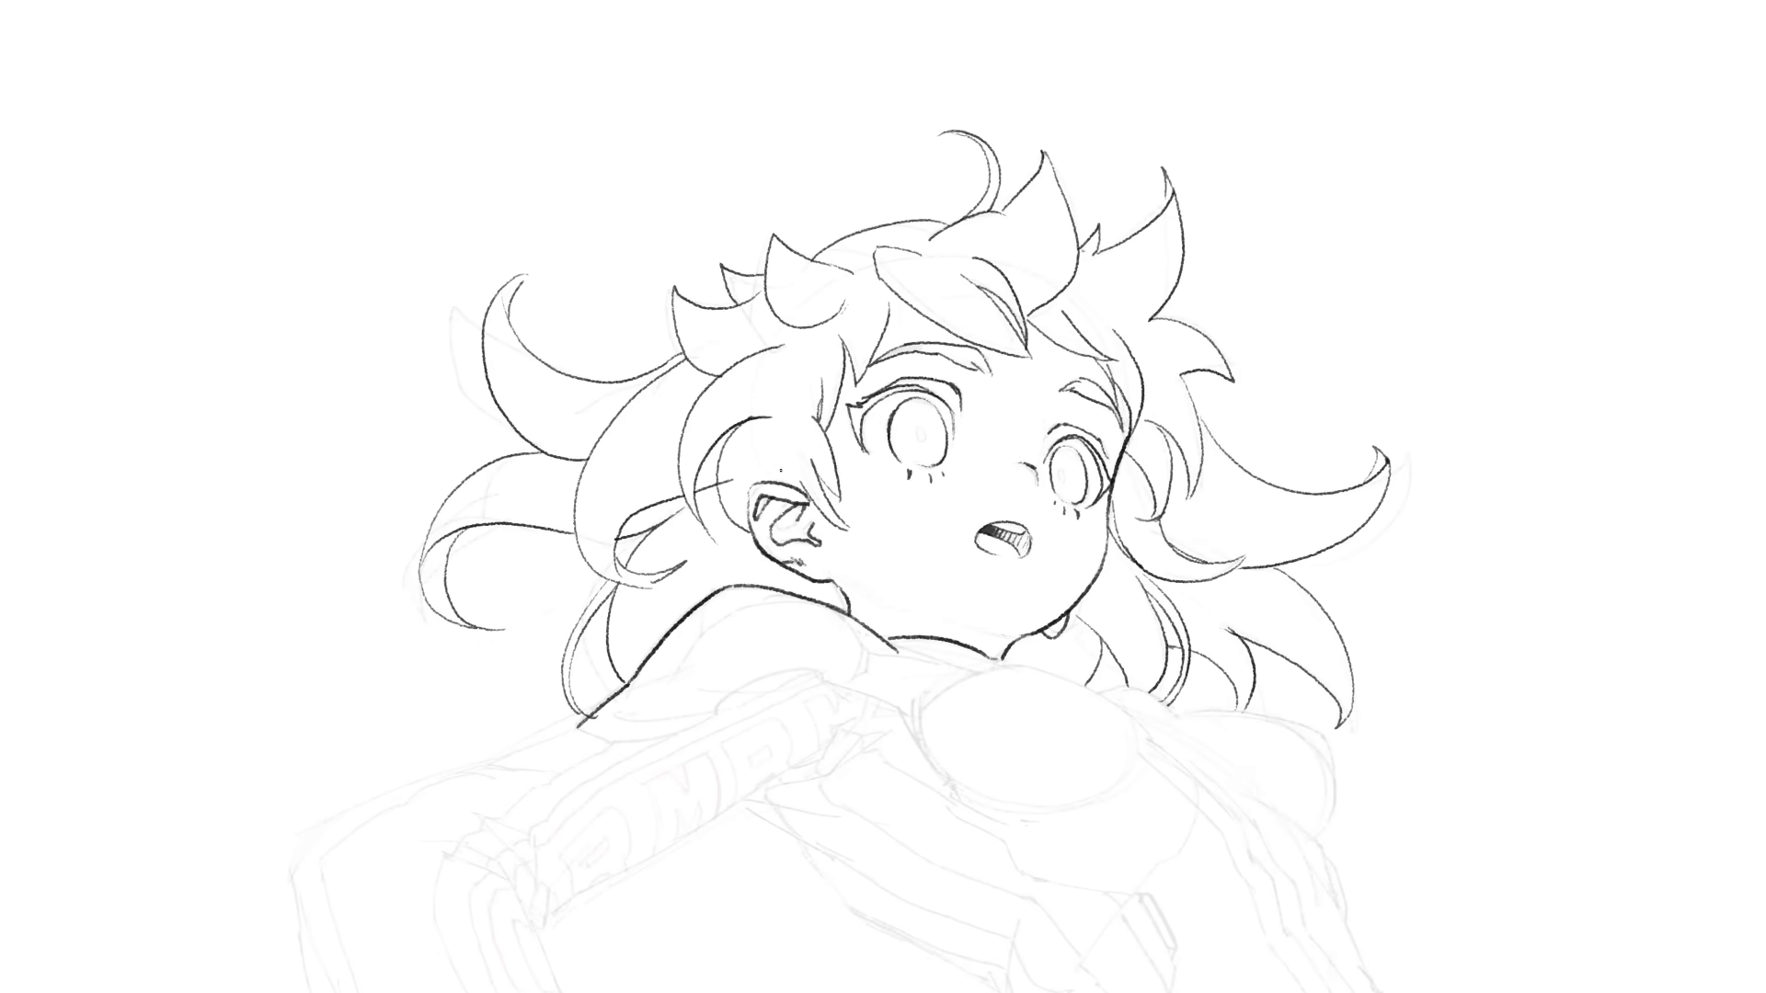
pyautogui.moveTo(771, 365); pyautogui.dragTo(718, 463)
# Add fine strand lines to the fringe above the eyebrows.
pyautogui.moveTo(983, 309); pyautogui.dragTo(1026, 359)
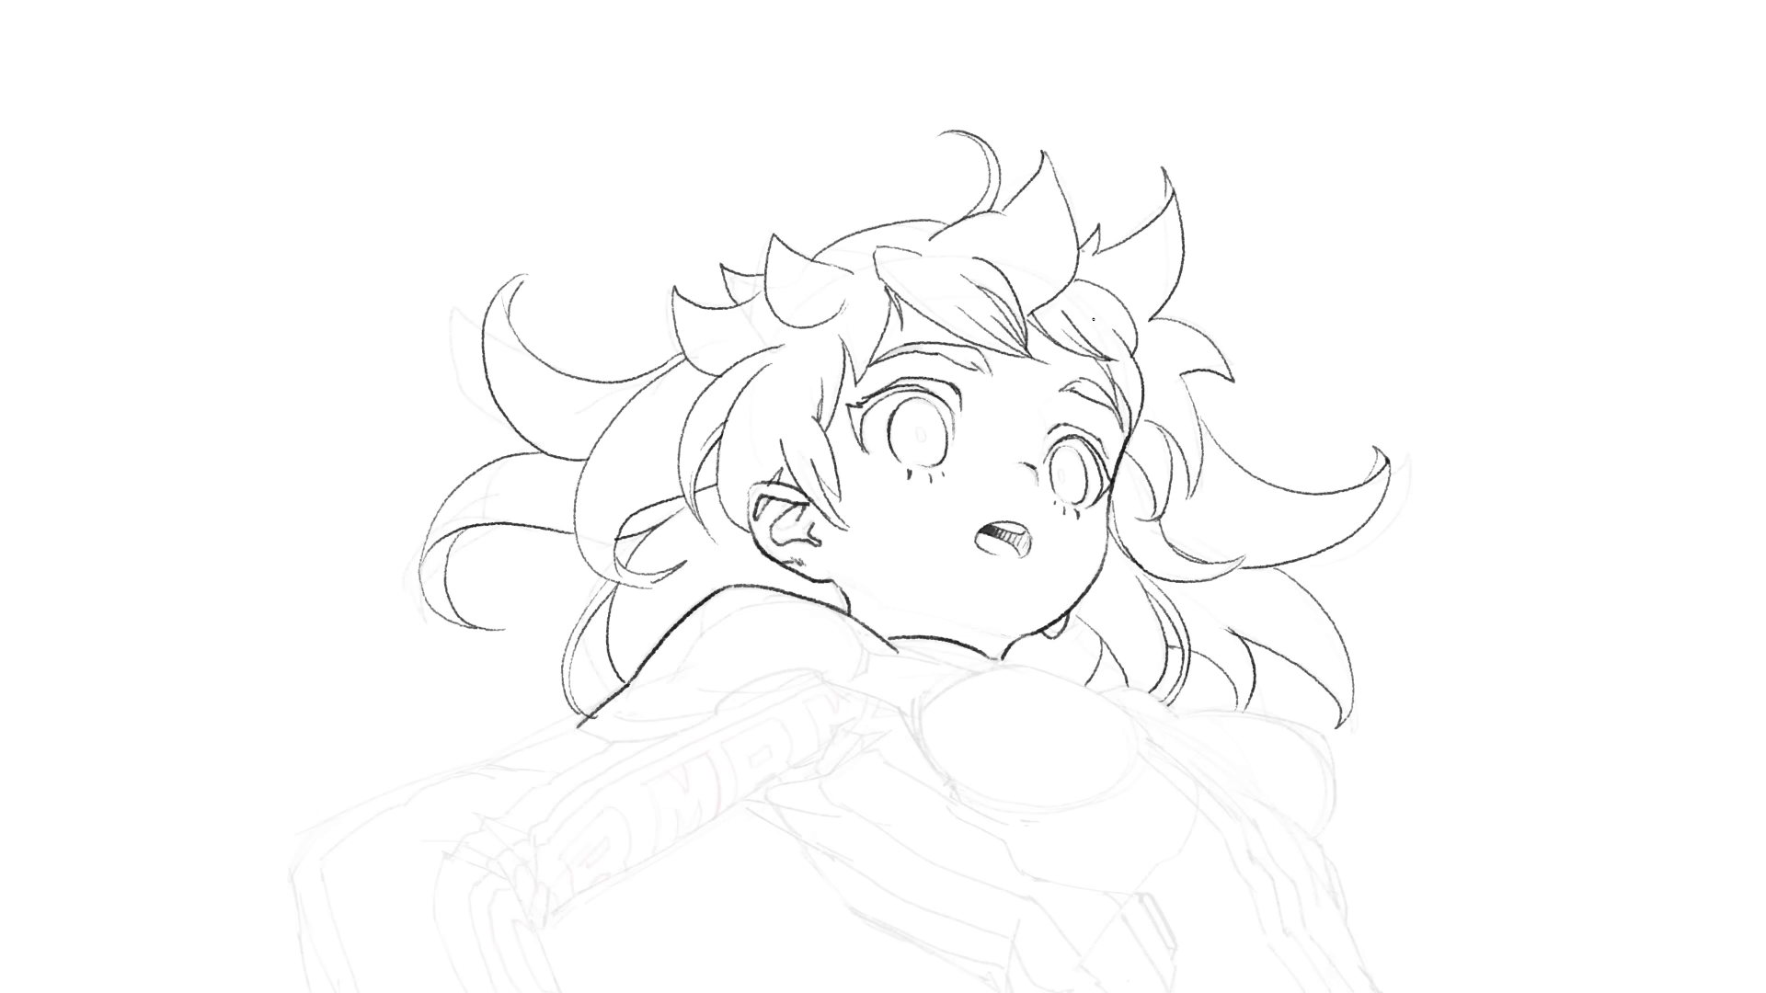
pyautogui.moveTo(1094, 319); pyautogui.dragTo(1125, 338)
pyautogui.moveTo(1422, 380); pyautogui.dragTo(1436, 302)
pyautogui.scroll(-3, 1457, 397)
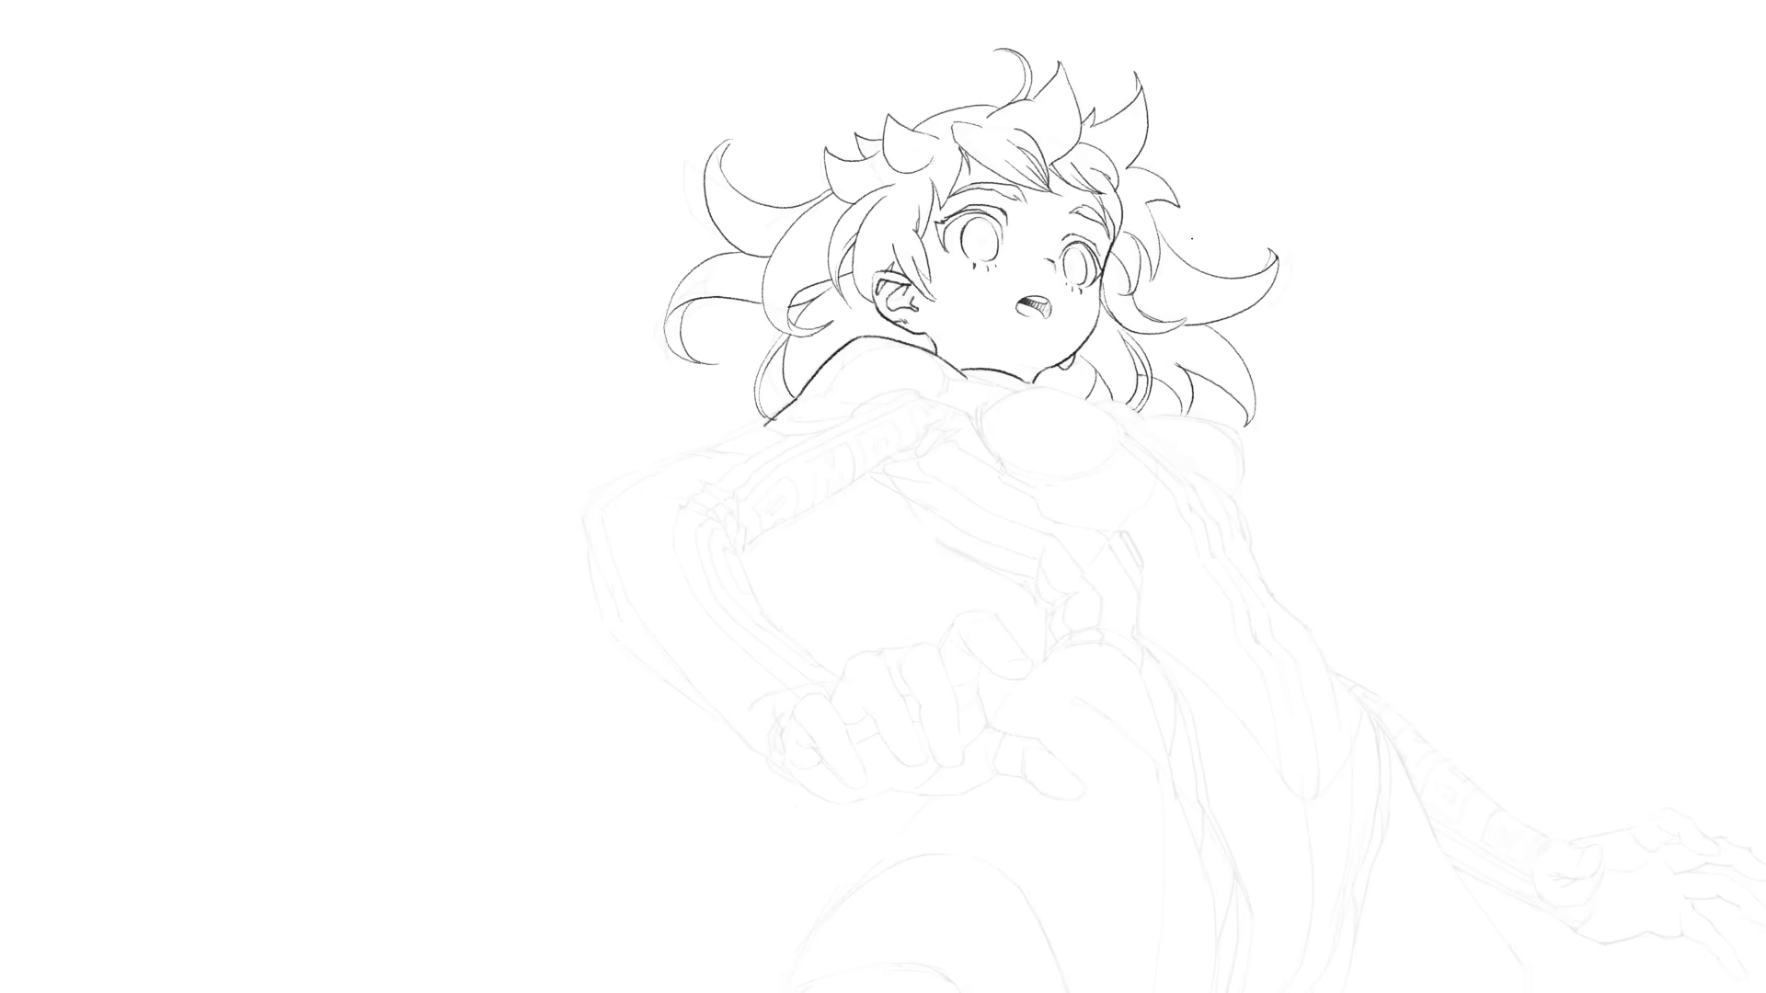
pyautogui.scroll(2, 1057, 276)
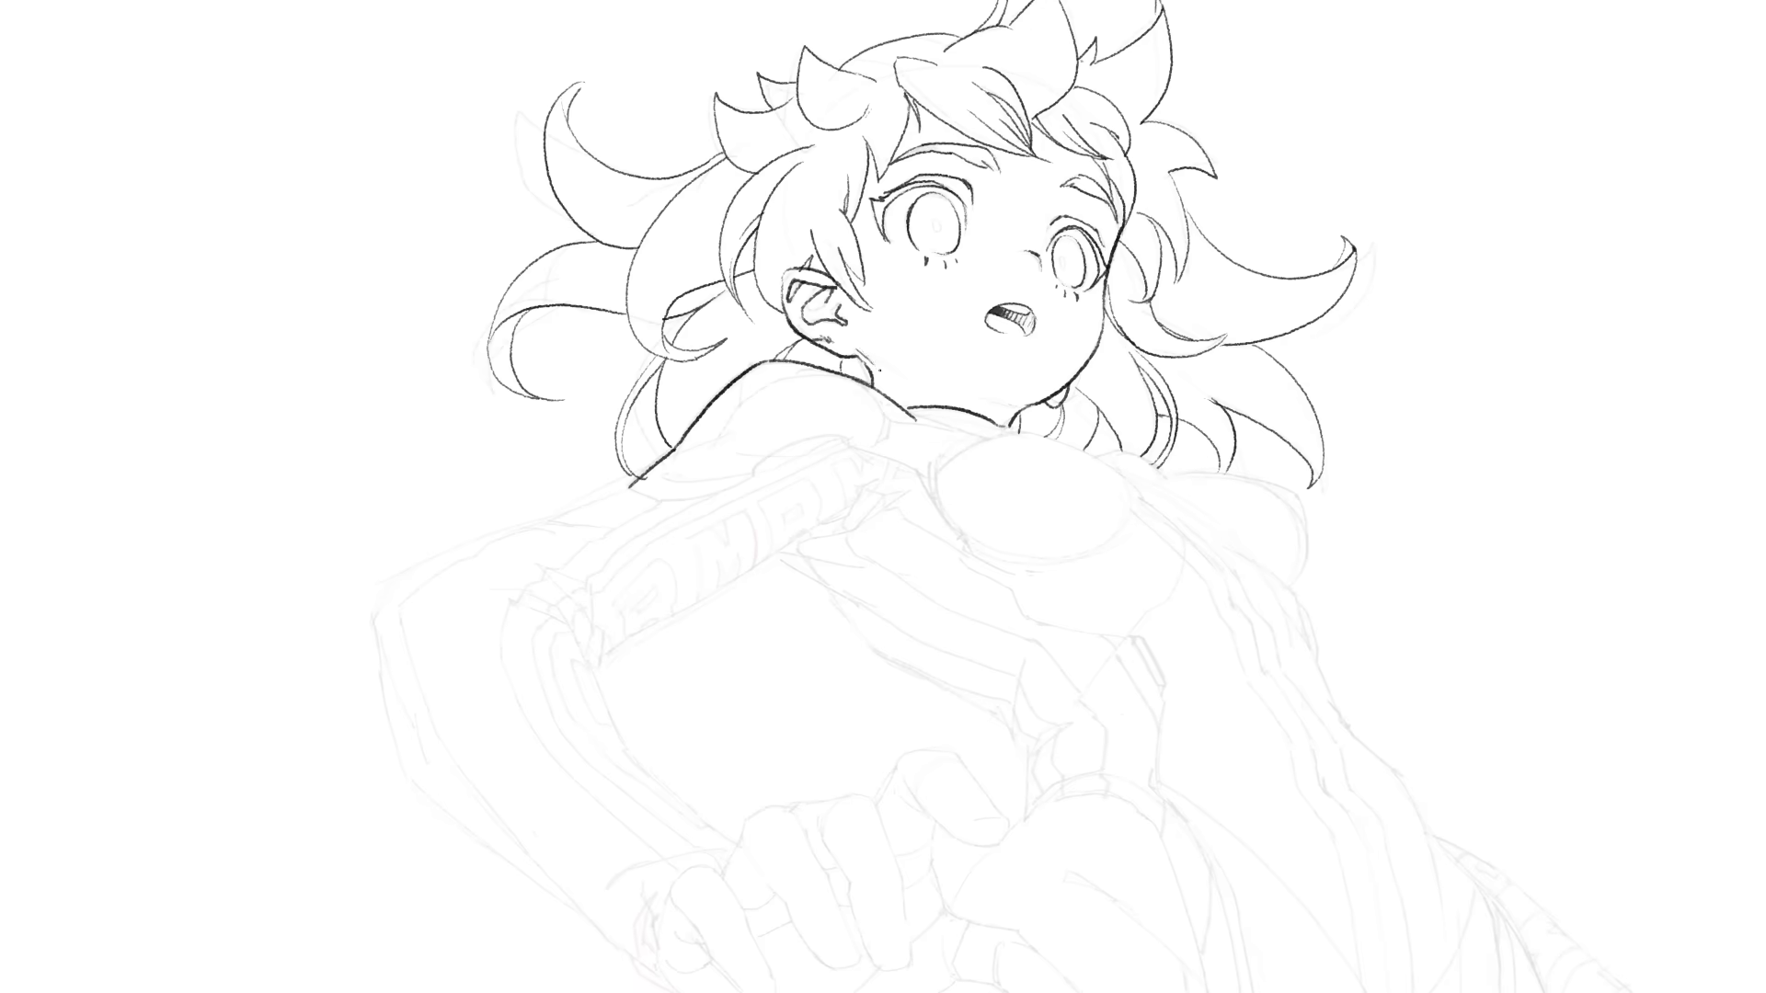
# Ink the bent near arm's outline from the shoulder around the elbow to the wrist.
pyautogui.moveTo(1107, 338); pyautogui.dragTo(1020, 214)
pyautogui.moveTo(557, 349); pyautogui.dragTo(288, 494)
pyautogui.moveTo(288, 490)
pyautogui.mouseDown()
pyautogui.moveTo(340, 669)
pyautogui.moveTo(506, 799)
pyautogui.mouseUp()
pyautogui.moveTo(506, 798); pyautogui.dragTo(583, 865)
pyautogui.moveTo(576, 850); pyautogui.dragTo(563, 823)
pyautogui.moveTo(407, 465); pyautogui.dragTo(623, 702)
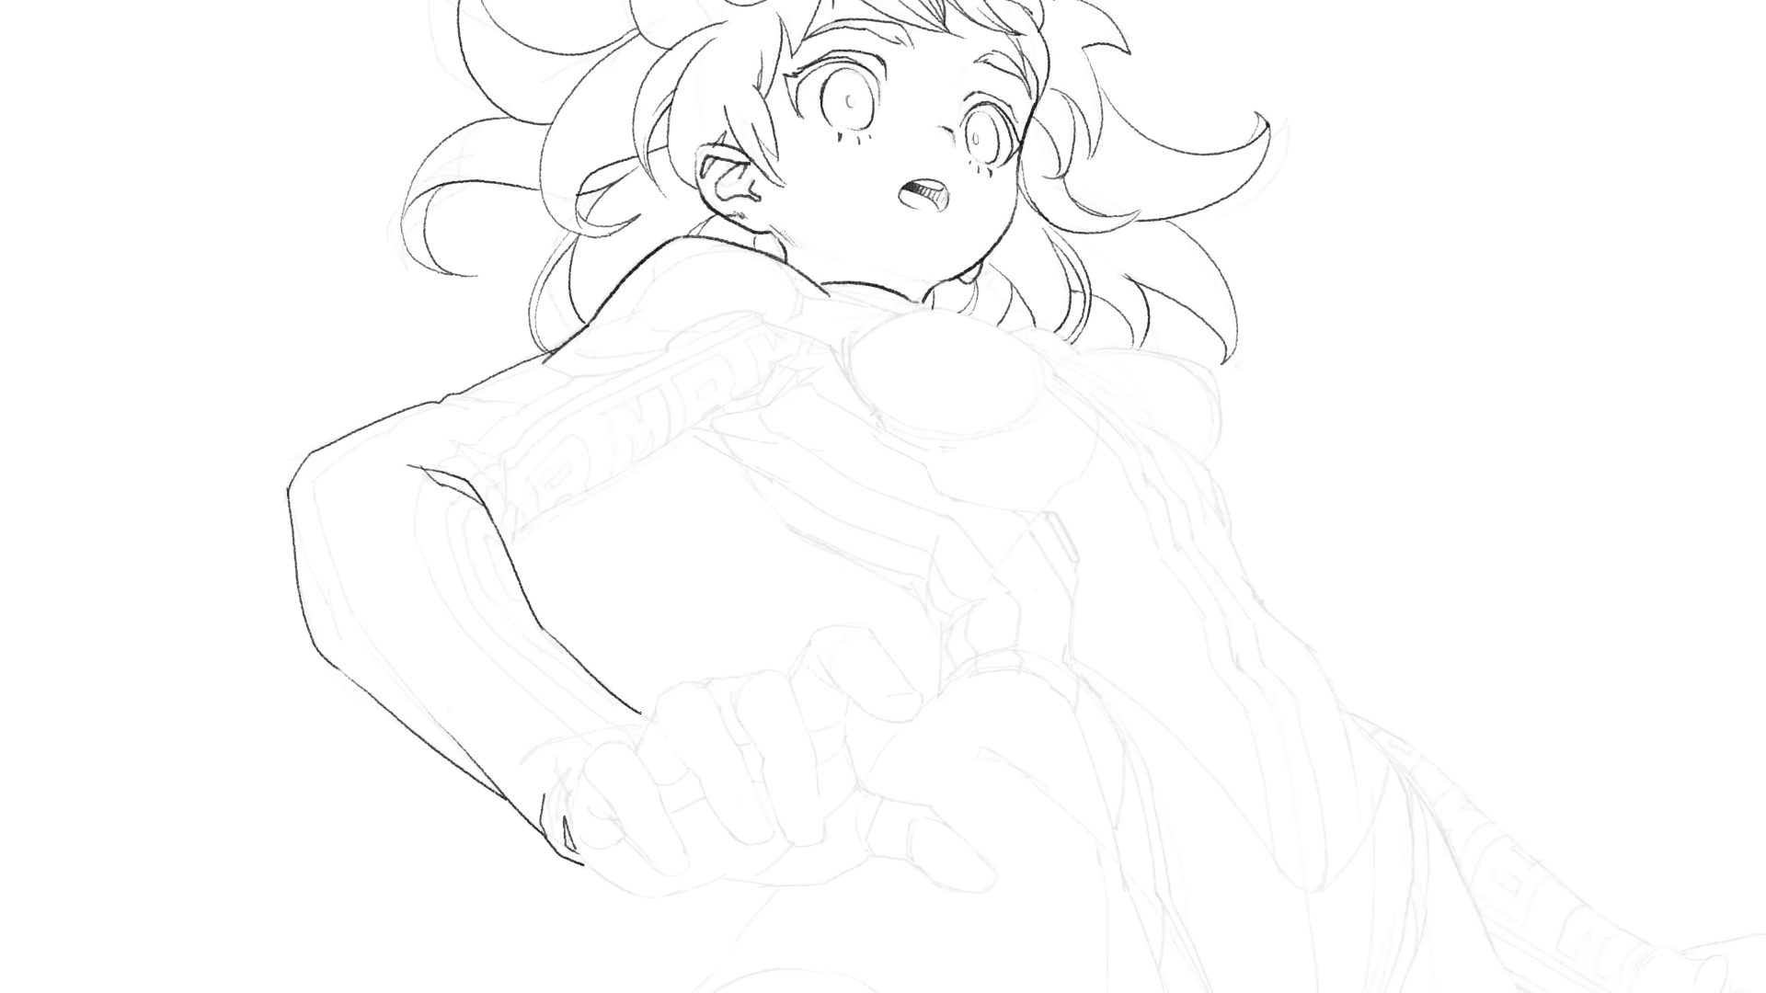
# Ink the near side of the torso, the shoulder pad's edge and the upper chest contour.
pyautogui.moveTo(455, 448)
pyautogui.mouseDown()
pyautogui.moveTo(515, 520)
pyautogui.moveTo(735, 398)
pyautogui.moveTo(712, 416)
pyautogui.moveTo(770, 440)
pyautogui.moveTo(894, 574)
pyautogui.moveTo(942, 699)
pyautogui.mouseUp()
pyautogui.moveTo(545, 366); pyautogui.dragTo(662, 354)
pyautogui.moveTo(662, 350)
pyautogui.mouseDown()
pyautogui.moveTo(761, 320)
pyautogui.moveTo(847, 354)
pyautogui.mouseUp()
pyautogui.hotkey('ctrl', 'z')
pyautogui.moveTo(801, 293)
pyautogui.mouseDown()
pyautogui.moveTo(794, 319)
pyautogui.moveTo(942, 311)
pyautogui.moveTo(1203, 466)
pyautogui.mouseUp()
pyautogui.scroll(-3, 1104, 519)
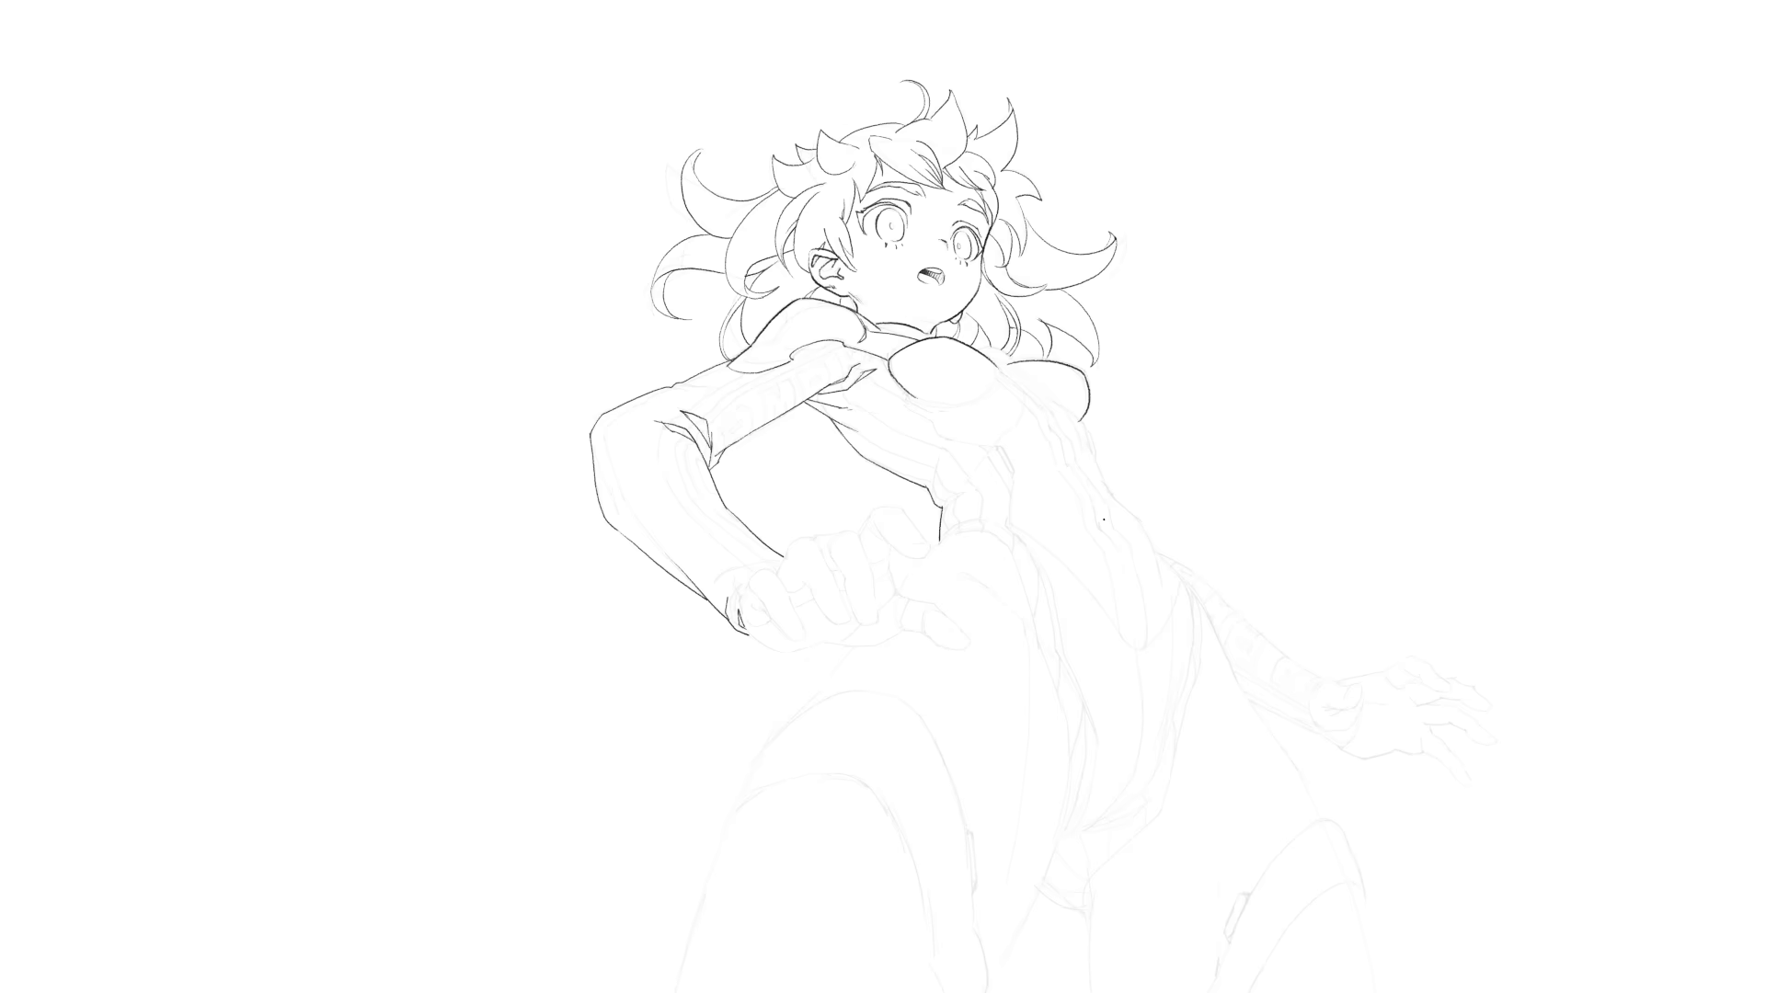
# Reinforce the outer contours of the shoulder, near arm, torso and chest with heavier lines.
pyautogui.scroll(3, 619, 403)
pyautogui.moveTo(769, 355); pyautogui.dragTo(893, 299)
pyautogui.moveTo(771, 354)
pyautogui.mouseDown()
pyautogui.moveTo(583, 425)
pyautogui.moveTo(405, 244)
pyautogui.mouseUp()
pyautogui.moveTo(396, 243); pyautogui.dragTo(446, 454)
pyautogui.moveTo(455, 462); pyautogui.dragTo(764, 708)
pyautogui.moveTo(676, 317)
pyautogui.mouseDown()
pyautogui.moveTo(848, 529)
pyautogui.moveTo(896, 165)
pyautogui.moveTo(989, 112)
pyautogui.mouseUp()
pyautogui.moveTo(901, 167)
pyautogui.mouseDown()
pyautogui.moveTo(1067, 317)
pyautogui.moveTo(1180, 366)
pyautogui.mouseUp()
pyautogui.moveTo(1180, 366); pyautogui.dragTo(1208, 492)
pyautogui.scroll(-3, 1423, 510)
pyautogui.scroll(3, 920, 276)
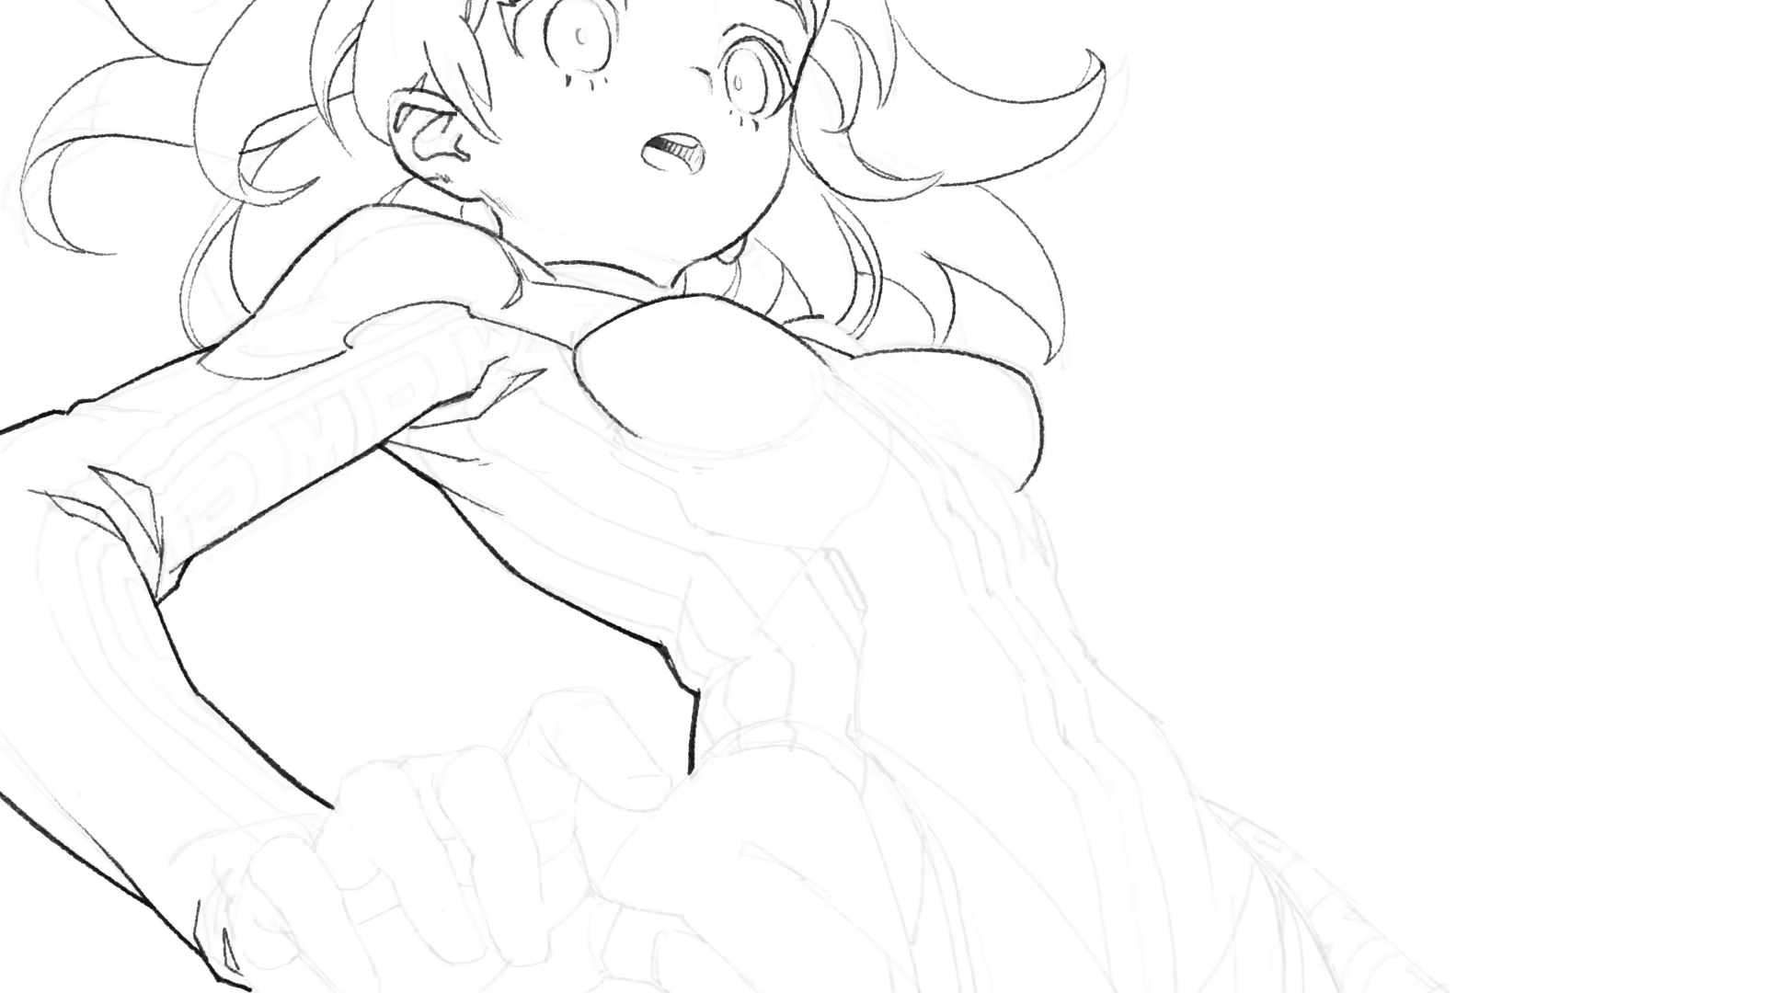
# Ink the lower chest contours and the far side of the waist down to the hip.
pyautogui.moveTo(727, 448); pyautogui.dragTo(659, 444)
pyautogui.moveTo(926, 421); pyautogui.dragTo(1021, 486)
pyautogui.moveTo(1250, 674); pyautogui.dragTo(1170, 544)
pyautogui.moveTo(944, 359)
pyautogui.mouseDown()
pyautogui.moveTo(1009, 528)
pyautogui.moveTo(1092, 607)
pyautogui.mouseUp()
pyautogui.moveTo(1105, 644); pyautogui.dragTo(958, 392)
pyautogui.moveTo(960, 391); pyautogui.dragTo(1041, 493)
pyautogui.scroll(-2, 1041, 493)
# Ink the far hip contour and the near thigh's outer contour.
pyautogui.moveTo(991, 345)
pyautogui.mouseDown()
pyautogui.moveTo(1076, 512)
pyautogui.moveTo(1278, 460)
pyautogui.mouseUp()
pyautogui.moveTo(1274, 449); pyautogui.dragTo(1386, 637)
pyautogui.moveTo(800, 212)
pyautogui.mouseDown()
pyautogui.moveTo(568, 491)
pyautogui.moveTo(481, 635)
pyautogui.mouseUp()
pyautogui.moveTo(572, 490); pyautogui.dragTo(681, 442)
pyautogui.moveTo(481, 636)
pyautogui.mouseDown()
pyautogui.moveTo(422, 786)
pyautogui.moveTo(610, 373)
pyautogui.moveTo(419, 490)
pyautogui.mouseUp()
pyautogui.hotkey('ctrl', 'z')
pyautogui.moveTo(487, 318); pyautogui.dragTo(348, 866)
# Ink the near thigh's inner contour and the bodysuit's lower edge between the legs.
pyautogui.moveTo(876, 584); pyautogui.dragTo(823, 710)
pyautogui.moveTo(797, 539); pyautogui.dragTo(823, 701)
pyautogui.moveTo(659, 249)
pyautogui.mouseDown()
pyautogui.moveTo(796, 539)
pyautogui.moveTo(501, 293)
pyautogui.moveTo(514, 286)
pyautogui.mouseUp()
pyautogui.moveTo(823, 708); pyautogui.dragTo(731, 867)
pyautogui.moveTo(883, 555); pyautogui.dragTo(878, 586)
pyautogui.moveTo(901, 515); pyautogui.dragTo(769, 743)
pyautogui.moveTo(755, 796); pyautogui.dragTo(830, 655)
pyautogui.moveTo(830, 654)
pyautogui.mouseDown()
pyautogui.moveTo(857, 577)
pyautogui.moveTo(1014, 466)
pyautogui.moveTo(1070, 223)
pyautogui.mouseUp()
# Ink the far thigh's contours, the edges of its thigh band and the small clip on it.
pyautogui.moveTo(876, 518)
pyautogui.mouseDown()
pyautogui.moveTo(880, 457)
pyautogui.moveTo(787, 138)
pyautogui.mouseUp()
pyautogui.moveTo(830, 656); pyautogui.dragTo(898, 688)
pyautogui.moveTo(904, 697)
pyautogui.mouseDown()
pyautogui.moveTo(851, 403)
pyautogui.moveTo(917, 800)
pyautogui.mouseUp()
pyautogui.moveTo(1208, 250)
pyautogui.mouseDown()
pyautogui.moveTo(1228, 273)
pyautogui.moveTo(1285, 800)
pyautogui.mouseUp()
pyautogui.moveTo(1074, 589); pyautogui.dragTo(1247, 356)
pyautogui.moveTo(1208, 255); pyautogui.dragTo(885, 590)
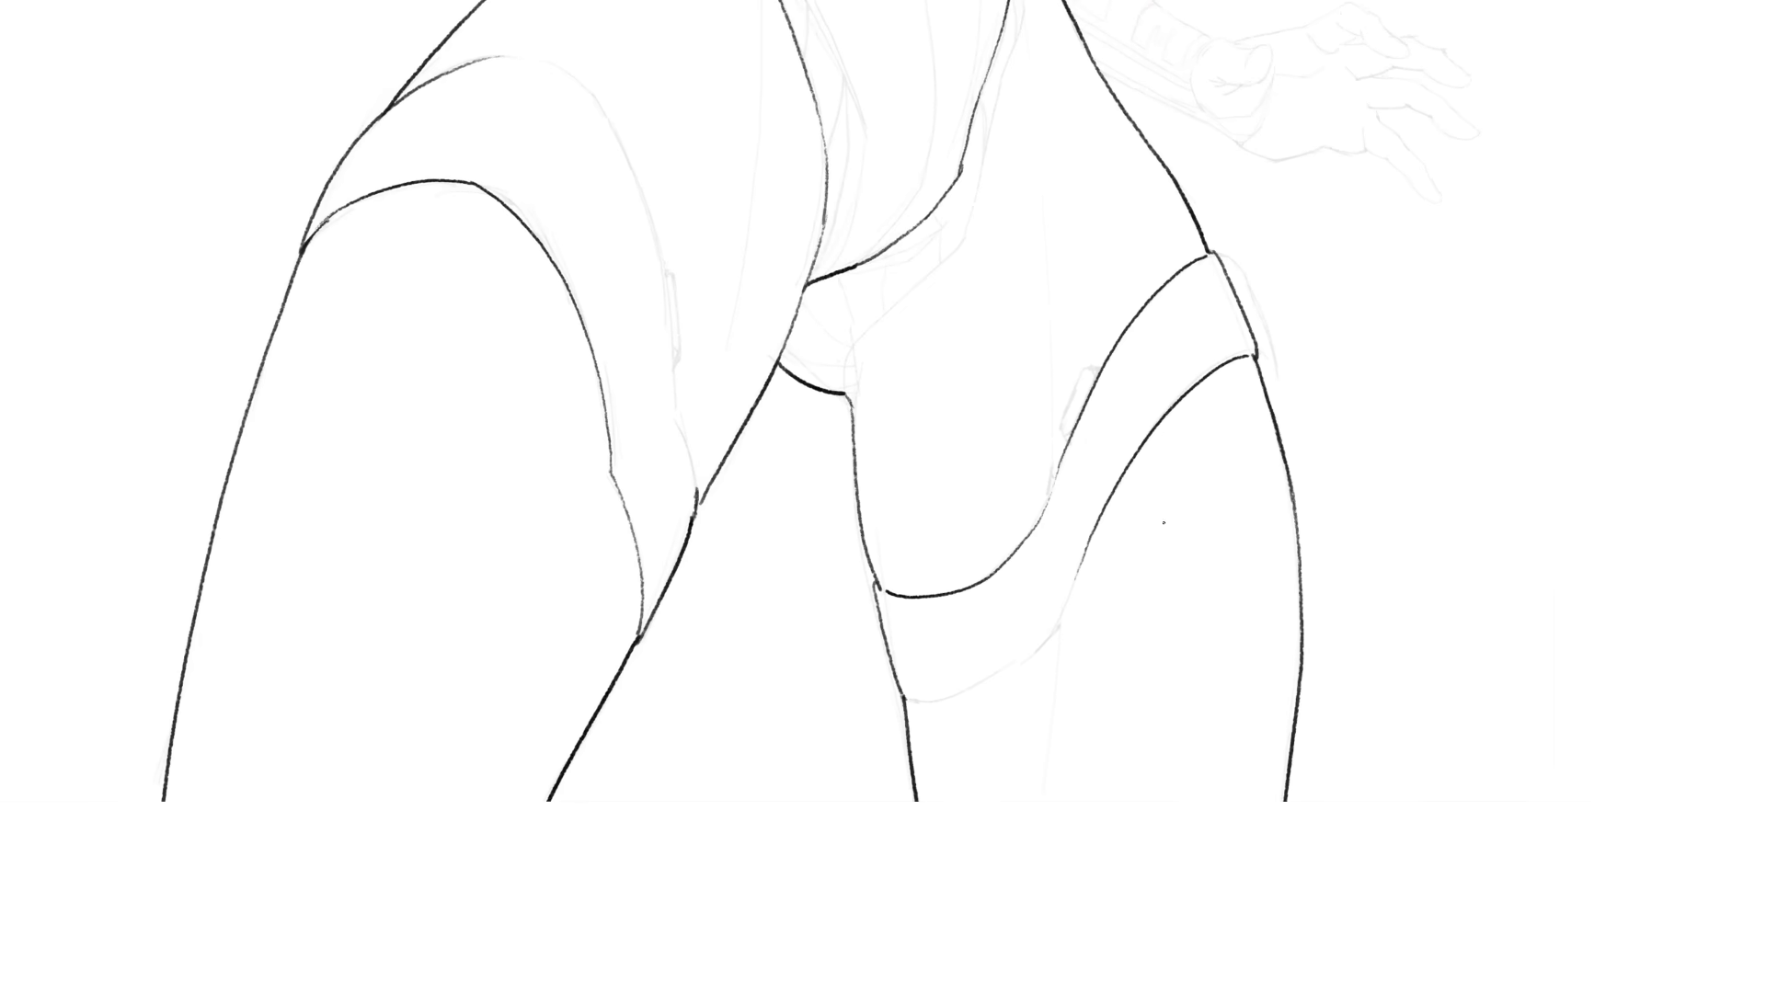
pyautogui.moveTo(1069, 596); pyautogui.dragTo(908, 700)
pyautogui.moveTo(1092, 367); pyautogui.dragTo(1099, 379)
pyautogui.moveTo(1061, 431); pyautogui.dragTo(1073, 432)
# Ink the bodysuit's trim lines along both leg openings and finish the near thigh band.
pyautogui.moveTo(828, 414); pyautogui.dragTo(924, 577)
pyautogui.moveTo(770, 570); pyautogui.dragTo(791, 666)
pyautogui.moveTo(770, 562); pyautogui.dragTo(624, 223)
pyautogui.moveTo(947, 571); pyautogui.dragTo(1059, 408)
pyautogui.moveTo(1060, 407)
pyautogui.mouseDown()
pyautogui.moveTo(994, 560)
pyautogui.moveTo(1047, 227)
pyautogui.mouseUp()
pyautogui.moveTo(1048, 255)
pyautogui.mouseDown()
pyautogui.moveTo(1039, 297)
pyautogui.moveTo(1090, 383)
pyautogui.mouseUp()
pyautogui.moveTo(1078, 367); pyautogui.dragTo(1093, 409)
pyautogui.moveTo(894, 732)
pyautogui.mouseDown()
pyautogui.moveTo(923, 540)
pyautogui.moveTo(801, 275)
pyautogui.mouseUp()
pyautogui.moveTo(699, 298); pyautogui.dragTo(816, 330)
pyautogui.hotkey('ctrl', 'z')
pyautogui.moveTo(699, 297); pyautogui.dragTo(816, 325)
pyautogui.scroll(-4, 1122, 540)
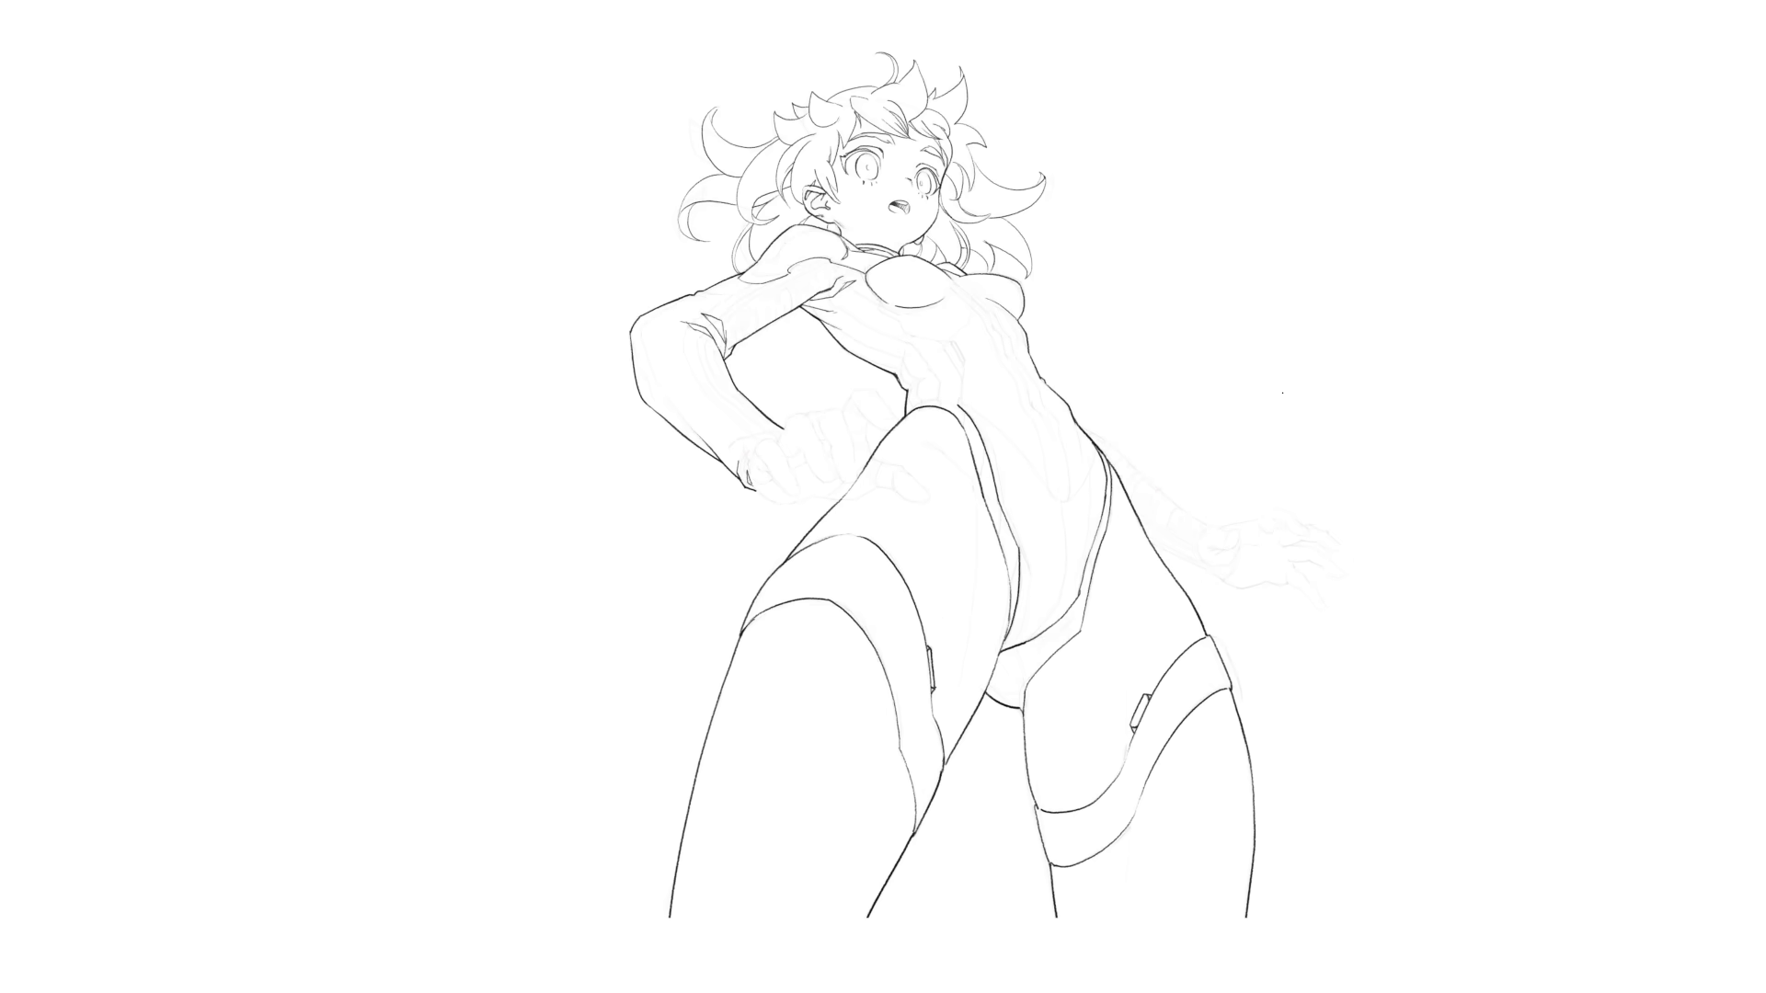
# Ink the angular suit seam from the near chest down to the hip, including its small slot details.
pyautogui.scroll(4, 981, 506)
pyautogui.scroll(-3, 1137, 634)
pyautogui.scroll(5, 1171, 473)
pyautogui.moveTo(847, 585)
pyautogui.mouseDown()
pyautogui.moveTo(870, 438)
pyautogui.moveTo(831, 359)
pyautogui.mouseUp()
pyautogui.moveTo(824, 359)
pyautogui.mouseDown()
pyautogui.moveTo(864, 441)
pyautogui.moveTo(661, 333)
pyautogui.mouseUp()
pyautogui.moveTo(662, 335); pyautogui.dragTo(563, 244)
pyautogui.moveTo(644, 313); pyautogui.dragTo(763, 461)
pyautogui.moveTo(674, 340); pyautogui.dragTo(684, 393)
pyautogui.moveTo(681, 368); pyautogui.dragTo(760, 403)
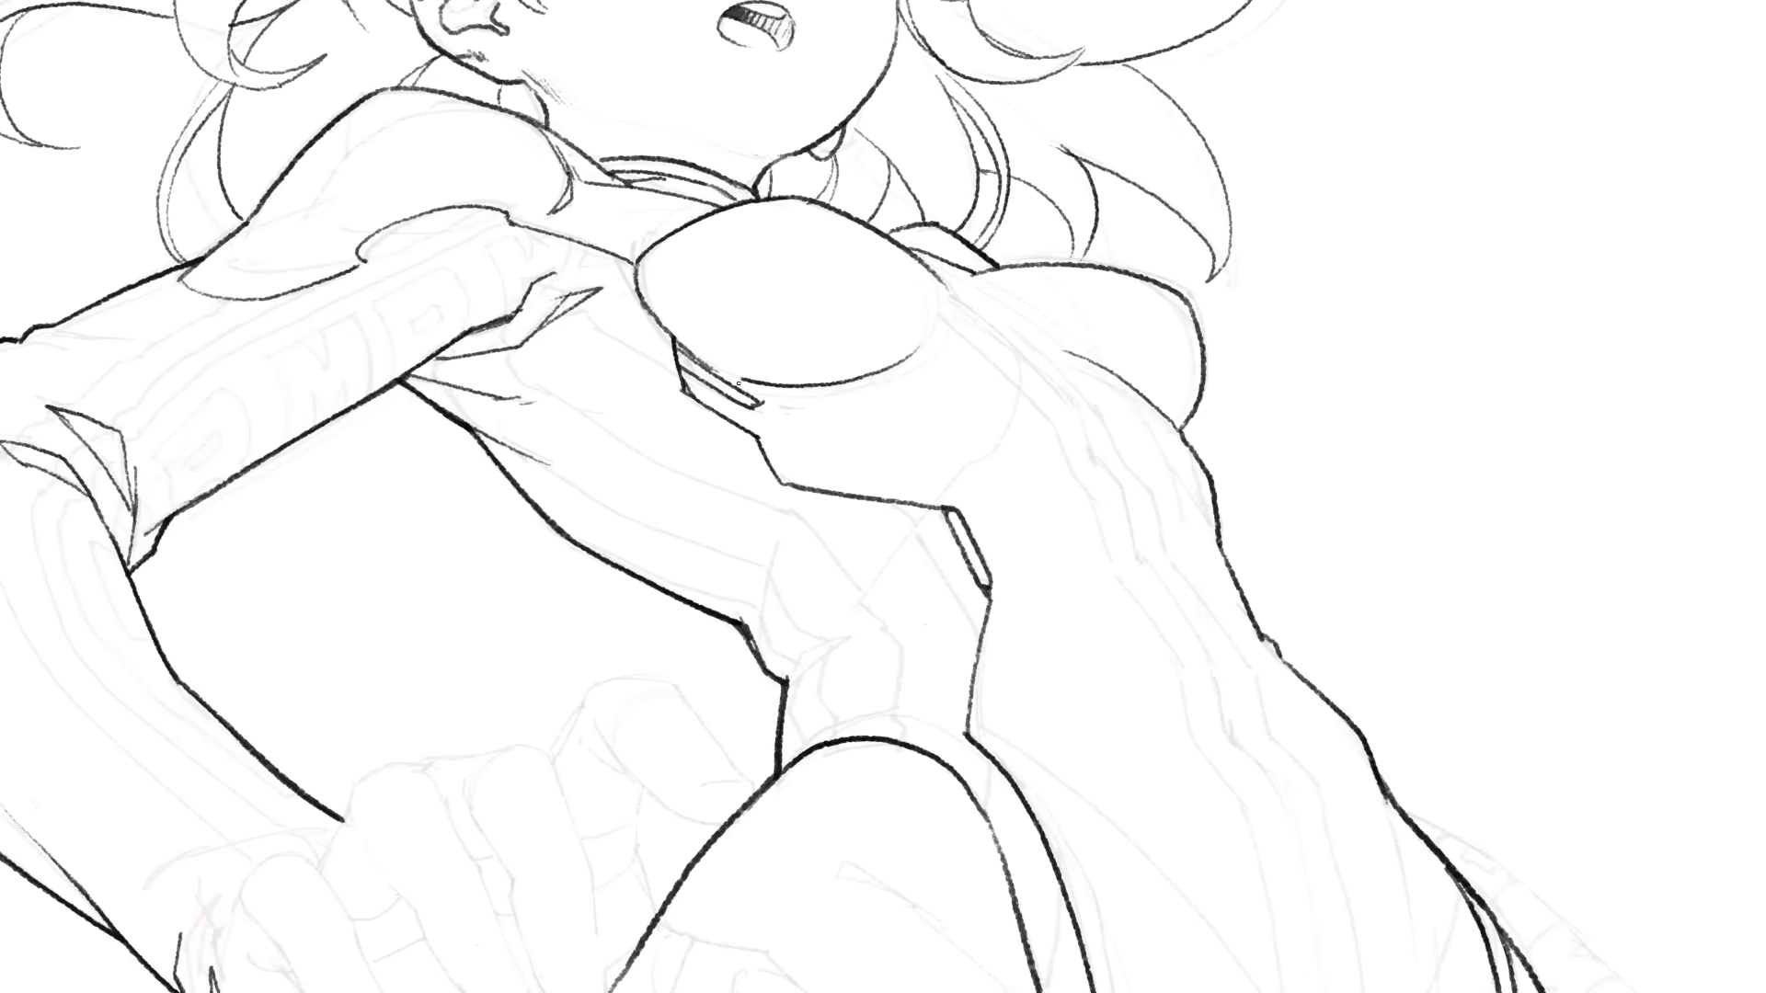
# Ink the jagged parallel stripe lines running down the torso to a rounded end at the lower belly.
pyautogui.moveTo(1012, 442); pyautogui.dragTo(898, 471)
pyautogui.moveTo(821, 309); pyautogui.dragTo(881, 393)
pyautogui.moveTo(881, 394)
pyautogui.mouseDown()
pyautogui.moveTo(731, 301)
pyautogui.moveTo(982, 744)
pyautogui.mouseUp()
pyautogui.moveTo(982, 744)
pyautogui.mouseDown()
pyautogui.moveTo(899, 476)
pyautogui.moveTo(918, 400)
pyautogui.moveTo(813, 200)
pyautogui.mouseUp()
pyautogui.moveTo(813, 201); pyautogui.dragTo(902, 472)
pyautogui.moveTo(901, 473)
pyautogui.mouseDown()
pyautogui.moveTo(839, 357)
pyautogui.moveTo(659, 204)
pyautogui.mouseUp()
pyautogui.moveTo(678, 230)
pyautogui.mouseDown()
pyautogui.moveTo(834, 395)
pyautogui.moveTo(894, 520)
pyautogui.mouseUp()
pyautogui.moveTo(894, 520); pyautogui.dragTo(804, 255)
pyautogui.moveTo(860, 339); pyautogui.dragTo(986, 753)
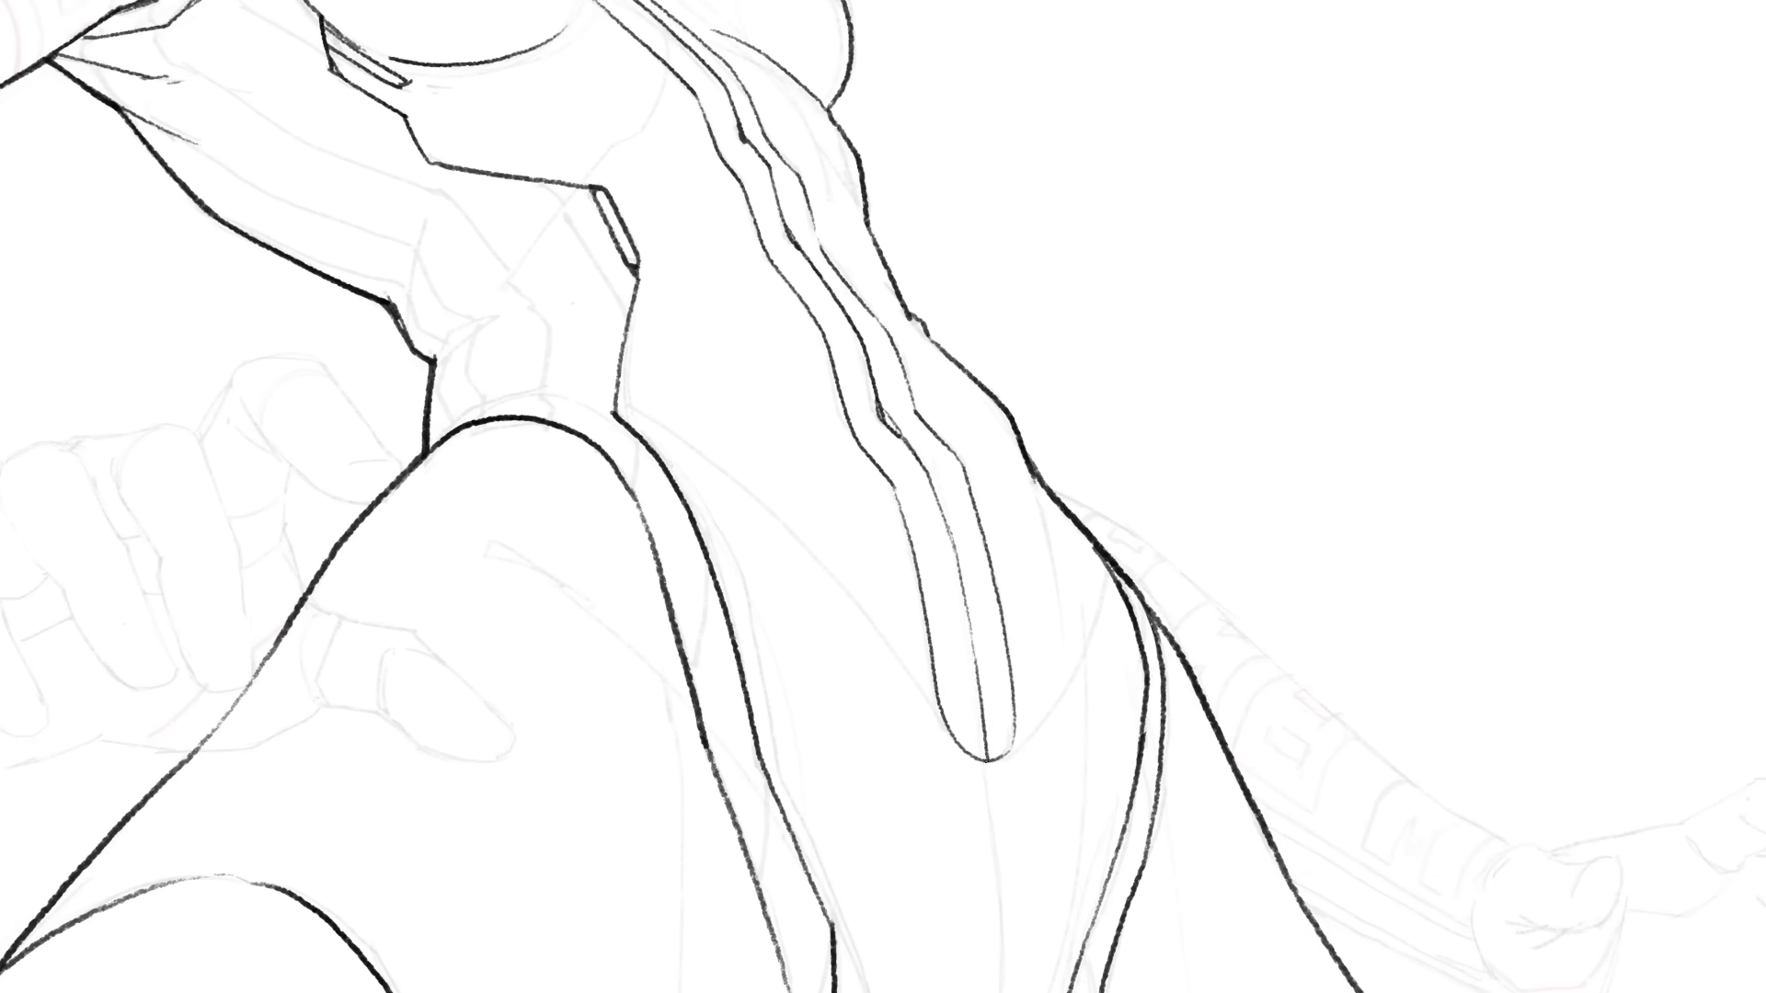
# Ink the V-shaped seam across the lower belly and the centre seam running down from its point.
pyautogui.scroll(-3, 986, 753)
pyautogui.hscroll(-1, 986, 753)
pyautogui.moveTo(1173, 328); pyautogui.dragTo(1097, 473)
pyautogui.moveTo(851, 232)
pyautogui.mouseDown()
pyautogui.moveTo(1058, 452)
pyautogui.moveTo(947, 859)
pyautogui.mouseUp()
pyautogui.hotkey('ctrl', 'z')
pyautogui.moveTo(1089, 489)
pyautogui.mouseDown()
pyautogui.moveTo(982, 846)
pyautogui.moveTo(1085, 722)
pyautogui.mouseUp()
pyautogui.moveTo(1139, 185); pyautogui.dragTo(1256, 611)
# Ink the near hand's palm edge, thumb and index finger over the rough sketch.
pyautogui.scroll(-3, 1057, 418)
pyautogui.hscroll(-1, 1057, 418)
pyautogui.moveTo(612, 553)
pyautogui.mouseDown()
pyautogui.moveTo(676, 679)
pyautogui.moveTo(947, 641)
pyautogui.moveTo(1032, 671)
pyautogui.moveTo(935, 557)
pyautogui.mouseUp()
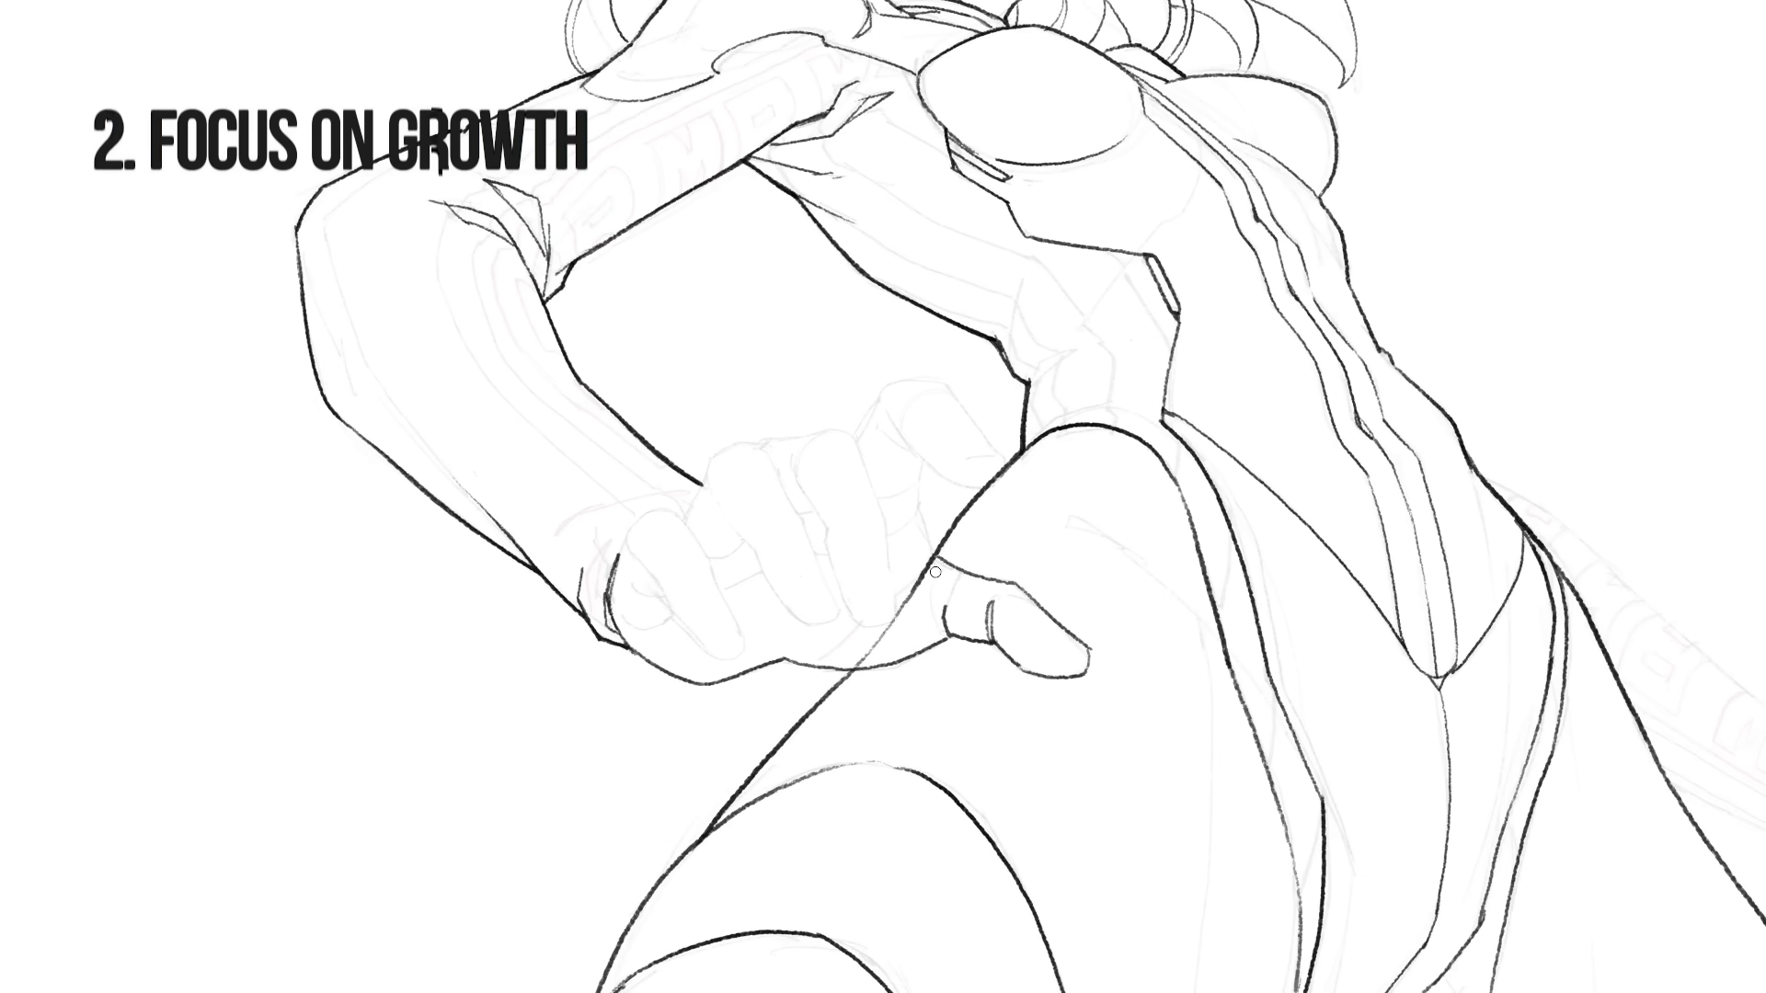
pyautogui.moveTo(889, 416); pyautogui.dragTo(987, 483)
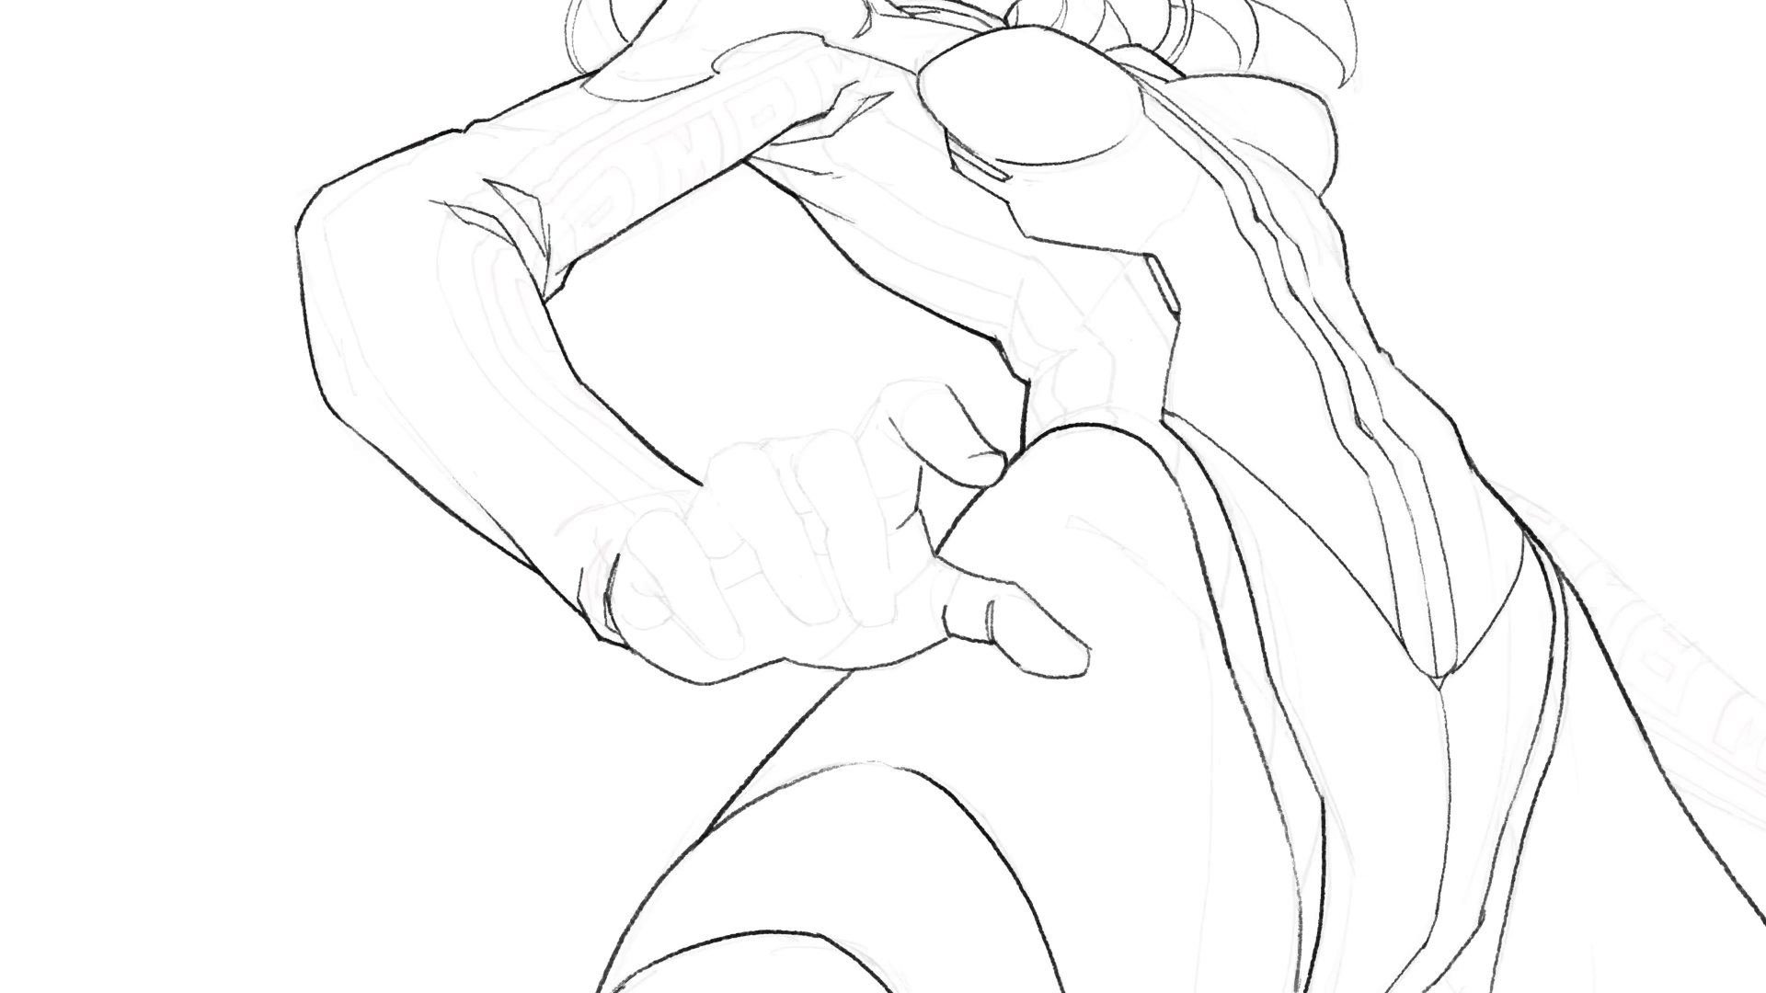
pyautogui.moveTo(947, 391)
pyautogui.mouseDown()
pyautogui.moveTo(885, 433)
pyautogui.moveTo(915, 487)
pyautogui.moveTo(869, 625)
pyautogui.moveTo(789, 478)
pyautogui.moveTo(805, 439)
pyautogui.mouseUp()
# Ink the near hand's remaining fingers and knuckle folds, and add small crease marks on the elbow's outer edge.
pyautogui.moveTo(797, 516); pyautogui.dragTo(840, 615)
pyautogui.moveTo(758, 550)
pyautogui.mouseDown()
pyautogui.moveTo(716, 506)
pyautogui.moveTo(809, 623)
pyautogui.mouseUp()
pyautogui.moveTo(809, 624); pyautogui.dragTo(841, 616)
pyautogui.moveTo(794, 509); pyautogui.dragTo(814, 515)
pyautogui.moveTo(629, 543)
pyautogui.mouseDown()
pyautogui.moveTo(705, 555)
pyautogui.moveTo(743, 636)
pyautogui.mouseUp()
pyautogui.moveTo(664, 584)
pyautogui.mouseDown()
pyautogui.moveTo(692, 636)
pyautogui.moveTo(743, 639)
pyautogui.mouseUp()
pyautogui.moveTo(612, 598); pyautogui.dragTo(667, 621)
pyautogui.moveTo(302, 268); pyautogui.dragTo(340, 350)
pyautogui.moveTo(328, 314); pyautogui.dragTo(361, 406)
# Ink the upper and lower contours of the far forearm from the hip to the wrist.
pyautogui.scroll(-5, 848, 391)
pyautogui.moveTo(1234, 358); pyautogui.dragTo(1181, 353)
pyautogui.scroll(5, 1379, 488)
pyautogui.moveTo(577, 333); pyautogui.dragTo(690, 401)
pyautogui.moveTo(690, 401); pyautogui.dragTo(955, 627)
pyautogui.moveTo(785, 674); pyautogui.dragTo(982, 778)
# Ink the far hand's thumb, spread fingers and lower palm edge.
pyautogui.moveTo(947, 756)
pyautogui.mouseDown()
pyautogui.moveTo(955, 633)
pyautogui.moveTo(1006, 697)
pyautogui.mouseUp()
pyautogui.moveTo(1049, 673)
pyautogui.mouseDown()
pyautogui.moveTo(984, 772)
pyautogui.moveTo(1025, 806)
pyautogui.mouseUp()
pyautogui.moveTo(1054, 682); pyautogui.dragTo(1138, 659)
pyautogui.moveTo(988, 635)
pyautogui.mouseDown()
pyautogui.moveTo(1100, 608)
pyautogui.moveTo(1249, 634)
pyautogui.moveTo(1184, 627)
pyautogui.mouseUp()
pyautogui.moveTo(1148, 607); pyautogui.dragTo(1352, 686)
pyautogui.moveTo(1231, 666)
pyautogui.mouseDown()
pyautogui.moveTo(1352, 690)
pyautogui.moveTo(1360, 774)
pyautogui.mouseUp()
pyautogui.moveTo(1194, 722); pyautogui.dragTo(1291, 748)
pyautogui.moveTo(1205, 731); pyautogui.dragTo(1283, 842)
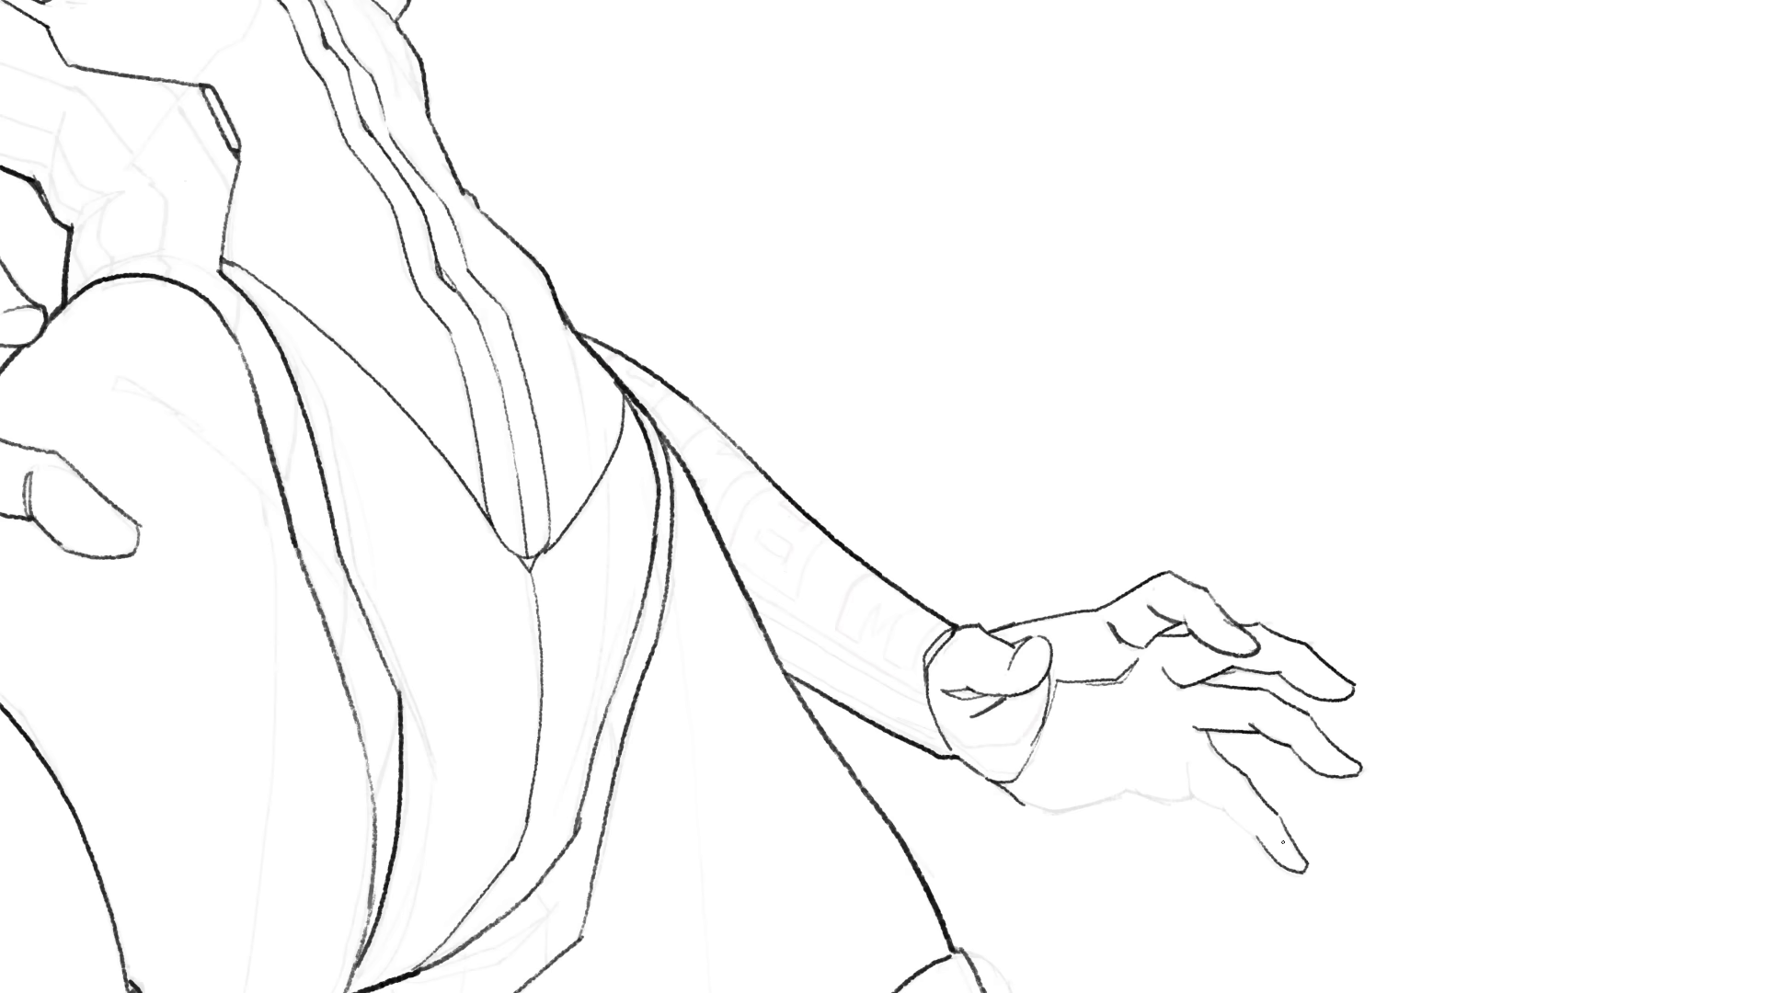
pyautogui.moveTo(1038, 809); pyautogui.dragTo(1197, 801)
# Ink the shoulder pad's inner rim and the stripe lines running down the near sleeve to the cuff.
pyautogui.scroll(-4, 1421, 589)
pyautogui.scroll(4, 969, 480)
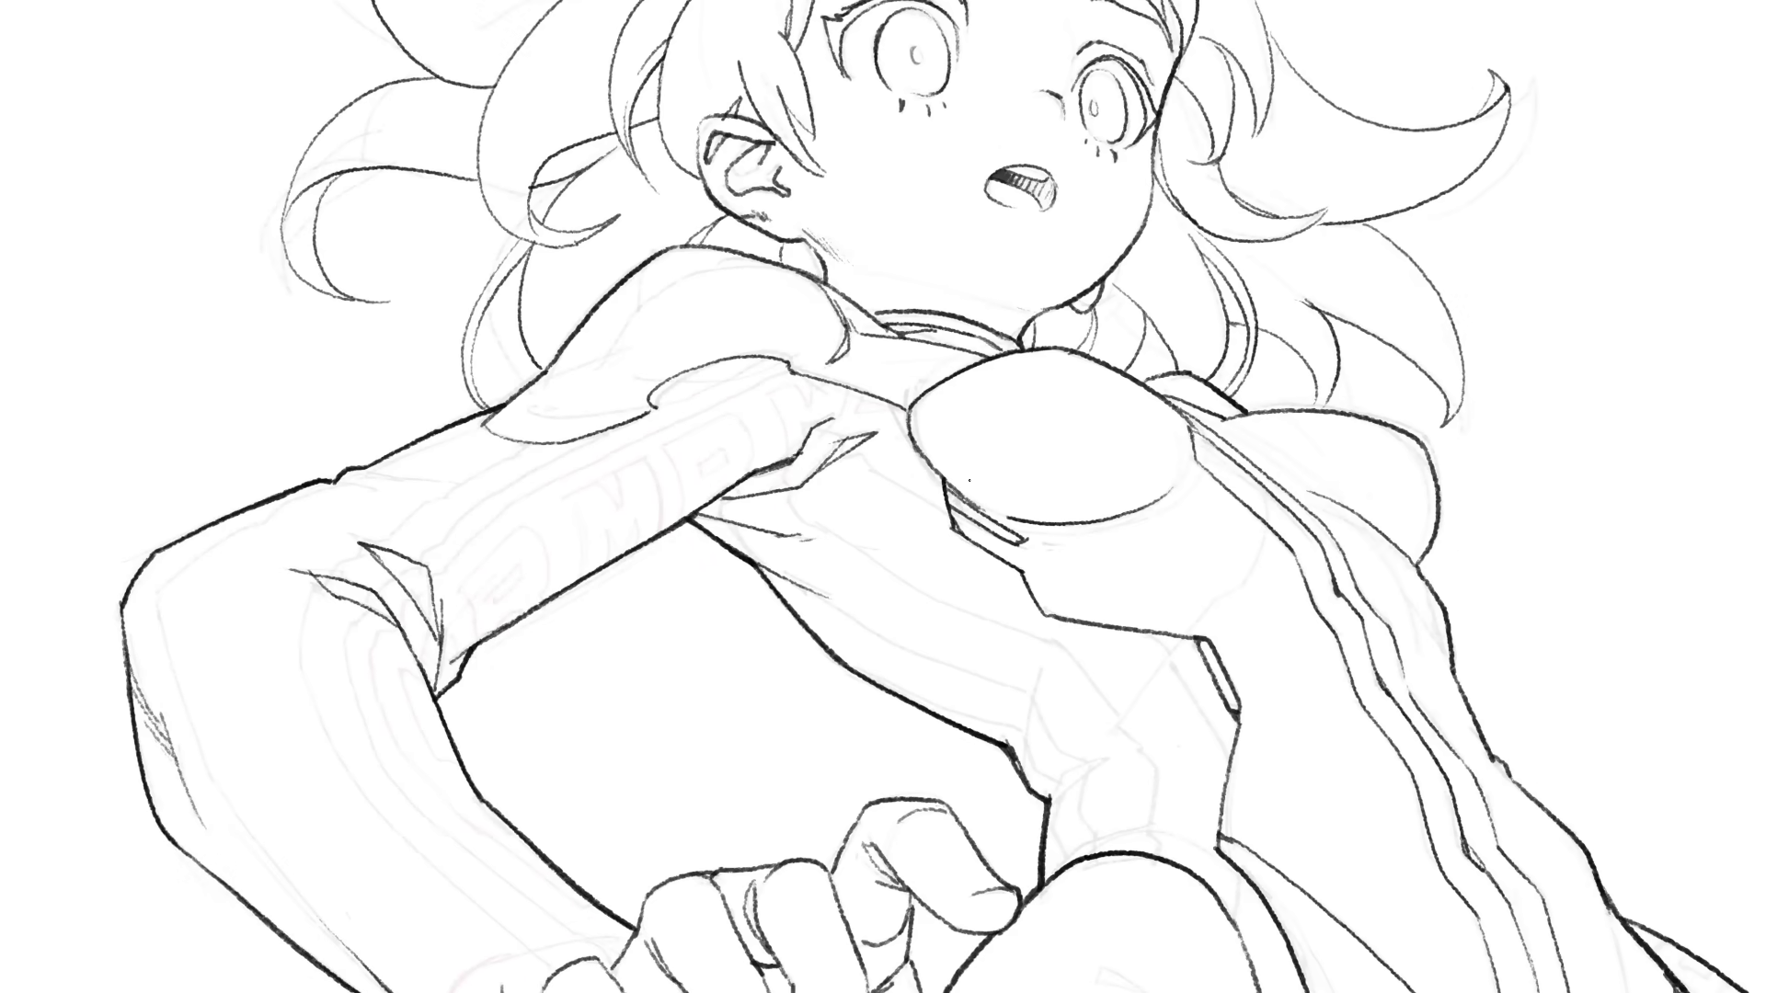
pyautogui.moveTo(532, 405); pyautogui.dragTo(828, 359)
pyautogui.moveTo(631, 392)
pyautogui.mouseDown()
pyautogui.moveTo(721, 277)
pyautogui.moveTo(469, 489)
pyautogui.moveTo(391, 336)
pyautogui.mouseUp()
pyautogui.moveTo(387, 341)
pyautogui.mouseDown()
pyautogui.moveTo(626, 686)
pyautogui.moveTo(571, 695)
pyautogui.mouseUp()
pyautogui.moveTo(463, 724)
pyautogui.mouseDown()
pyautogui.moveTo(525, 679)
pyautogui.moveTo(643, 665)
pyautogui.mouseUp()
pyautogui.moveTo(511, 792)
pyautogui.mouseDown()
pyautogui.moveTo(522, 727)
pyautogui.moveTo(539, 762)
pyautogui.mouseUp()
pyautogui.moveTo(489, 802)
pyautogui.mouseDown()
pyautogui.moveTo(516, 714)
pyautogui.moveTo(382, 534)
pyautogui.mouseUp()
# Ink the fabric folds at the near elbow and complete the outer stripe edge of the sleeve.
pyautogui.moveTo(381, 535); pyautogui.dragTo(389, 521)
pyautogui.moveTo(396, 530); pyautogui.dragTo(333, 305)
pyautogui.moveTo(546, 160); pyautogui.dragTo(463, 207)
pyautogui.moveTo(353, 195); pyautogui.dragTo(456, 198)
pyautogui.moveTo(432, 191); pyautogui.dragTo(469, 206)
pyautogui.moveTo(813, 534); pyautogui.dragTo(839, 539)
pyautogui.moveTo(389, 668)
pyautogui.mouseDown()
pyautogui.moveTo(306, 244)
pyautogui.moveTo(410, 193)
pyautogui.mouseUp()
pyautogui.moveTo(415, 191); pyautogui.dragTo(532, 140)
# Ink the parallel stripe lines along the underside of the far forearm up to the cuff.
pyautogui.moveTo(1287, 598)
pyautogui.mouseDown()
pyautogui.moveTo(1025, 823)
pyautogui.moveTo(283, 113)
pyautogui.mouseUp()
pyautogui.moveTo(850, 441); pyautogui.dragTo(1058, 577)
pyautogui.moveTo(888, 521); pyautogui.dragTo(1042, 604)
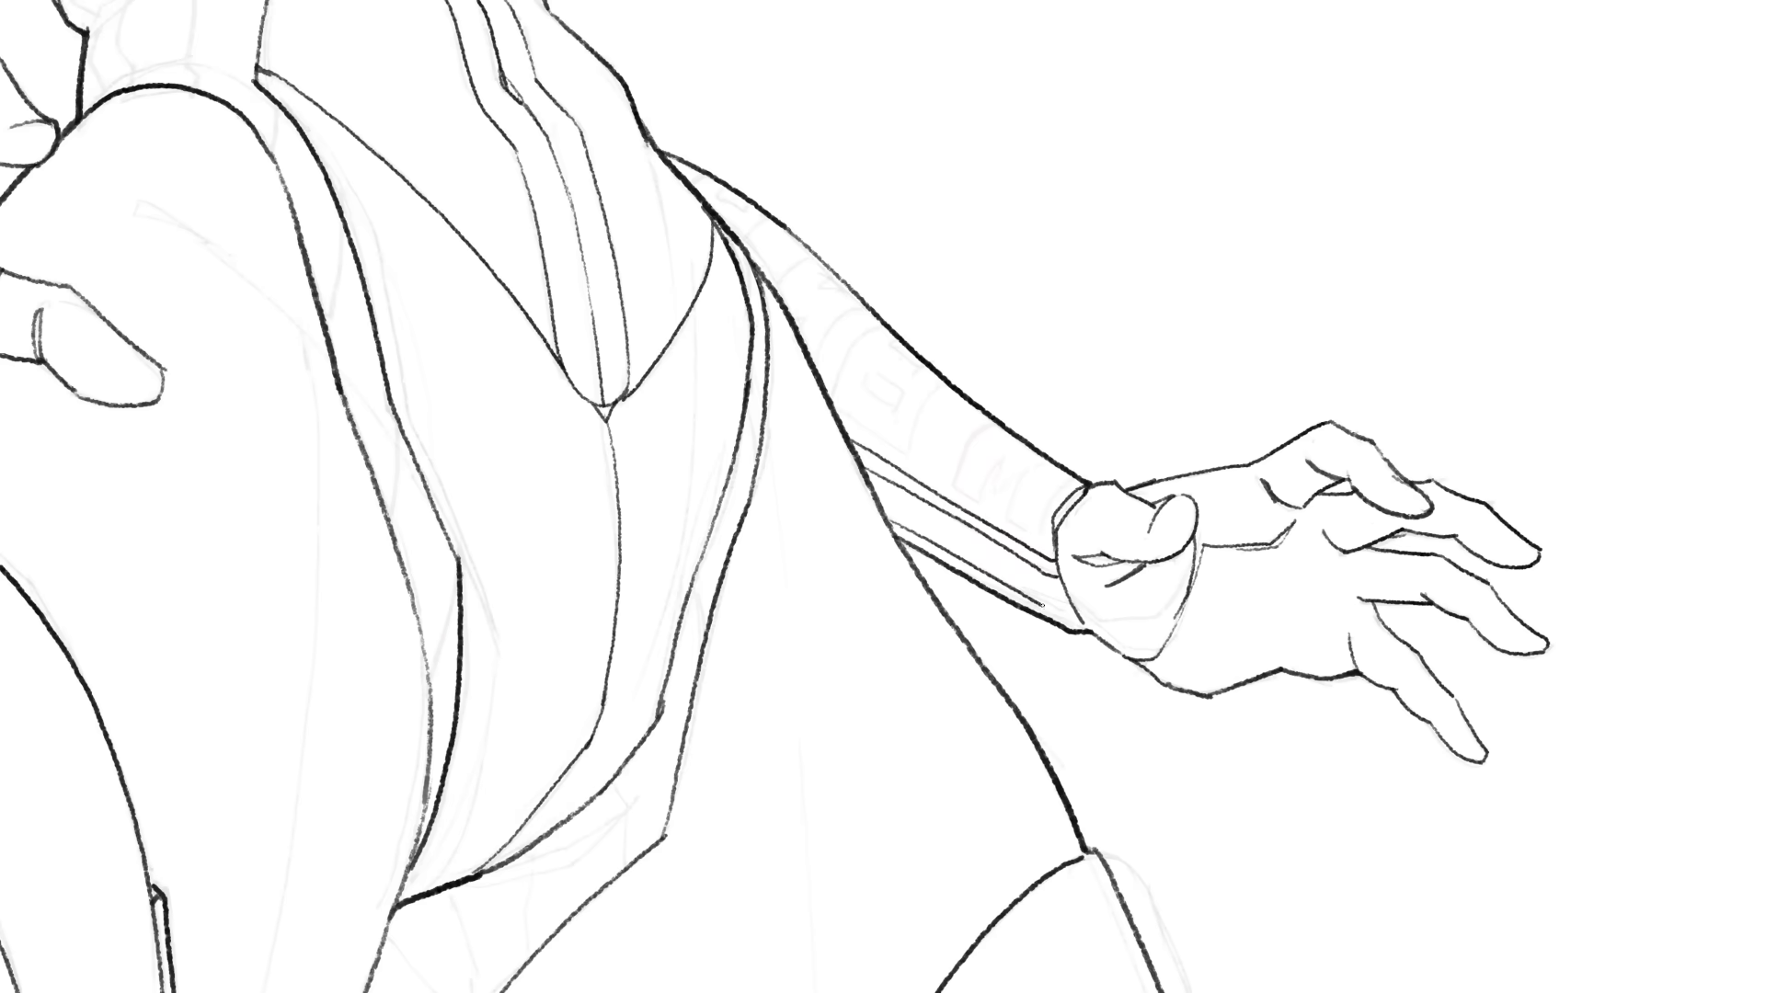
pyautogui.moveTo(1190, 561); pyautogui.dragTo(1067, 618)
# Ink the waist folds and the stripe lines running along the suit's side panel.
pyautogui.moveTo(1056, 688); pyautogui.dragTo(1720, 807)
pyautogui.moveTo(633, 377); pyautogui.dragTo(573, 429)
pyautogui.moveTo(533, 462); pyautogui.dragTo(465, 511)
pyautogui.moveTo(552, 275)
pyautogui.mouseDown()
pyautogui.moveTo(766, 872)
pyautogui.moveTo(603, 715)
pyautogui.mouseUp()
pyautogui.moveTo(472, 303); pyautogui.dragTo(512, 358)
pyautogui.moveTo(800, 589); pyautogui.dragTo(859, 552)
pyautogui.moveTo(832, 639); pyautogui.dragTo(909, 612)
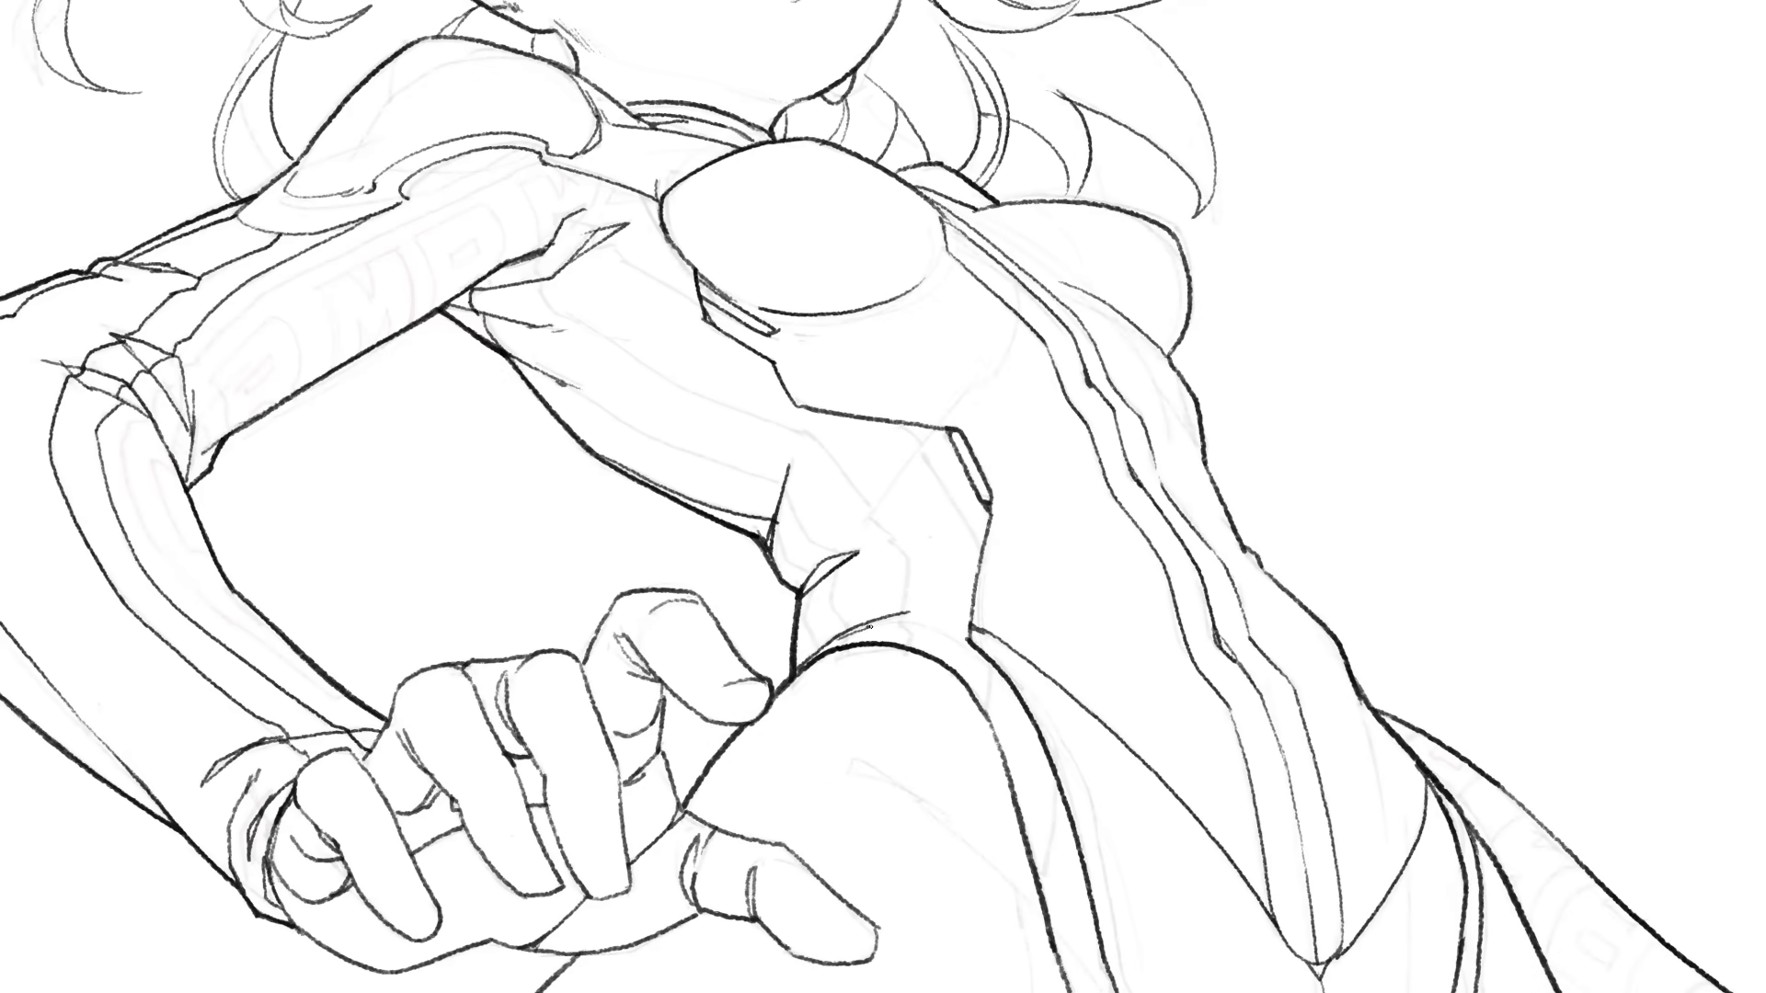
pyautogui.moveTo(566, 381); pyautogui.dragTo(786, 489)
pyautogui.moveTo(536, 257)
pyautogui.mouseDown()
pyautogui.moveTo(570, 322)
pyautogui.moveTo(814, 441)
pyautogui.mouseUp()
pyautogui.moveTo(802, 431); pyautogui.dragTo(874, 515)
# Ink the panel and fold lines along both leg openings and the base of the bodysuit.
pyautogui.moveTo(1002, 678); pyautogui.dragTo(980, 712)
pyautogui.moveTo(1183, 775); pyautogui.dragTo(1025, 299)
pyautogui.moveTo(1016, 642); pyautogui.dragTo(986, 744)
pyautogui.moveTo(962, 505); pyautogui.dragTo(947, 588)
pyautogui.moveTo(906, 322); pyautogui.dragTo(882, 390)
pyautogui.moveTo(1058, 598); pyautogui.dragTo(1045, 304)
pyautogui.moveTo(1021, 651)
pyautogui.mouseDown()
pyautogui.moveTo(1180, 568)
pyautogui.moveTo(1017, 655)
pyautogui.mouseUp()
pyautogui.moveTo(994, 663); pyautogui.dragTo(1017, 789)
pyautogui.moveTo(932, 706); pyautogui.dragTo(1015, 809)
pyautogui.moveTo(904, 785); pyautogui.dragTo(1007, 864)
pyautogui.moveTo(1070, 653); pyautogui.dragTo(1066, 685)
pyautogui.moveTo(1048, 322)
pyautogui.mouseDown()
pyautogui.moveTo(1007, 463)
pyautogui.moveTo(1002, 913)
pyautogui.mouseUp()
# Add fine hatching strokes along the inner thighs and beside the thigh bands.
pyautogui.scroll(-3, 882, 497)
pyautogui.moveTo(1381, 826); pyautogui.dragTo(1315, 767)
pyautogui.moveTo(924, 229); pyautogui.dragTo(958, 266)
pyautogui.scroll(-3, 983, 491)
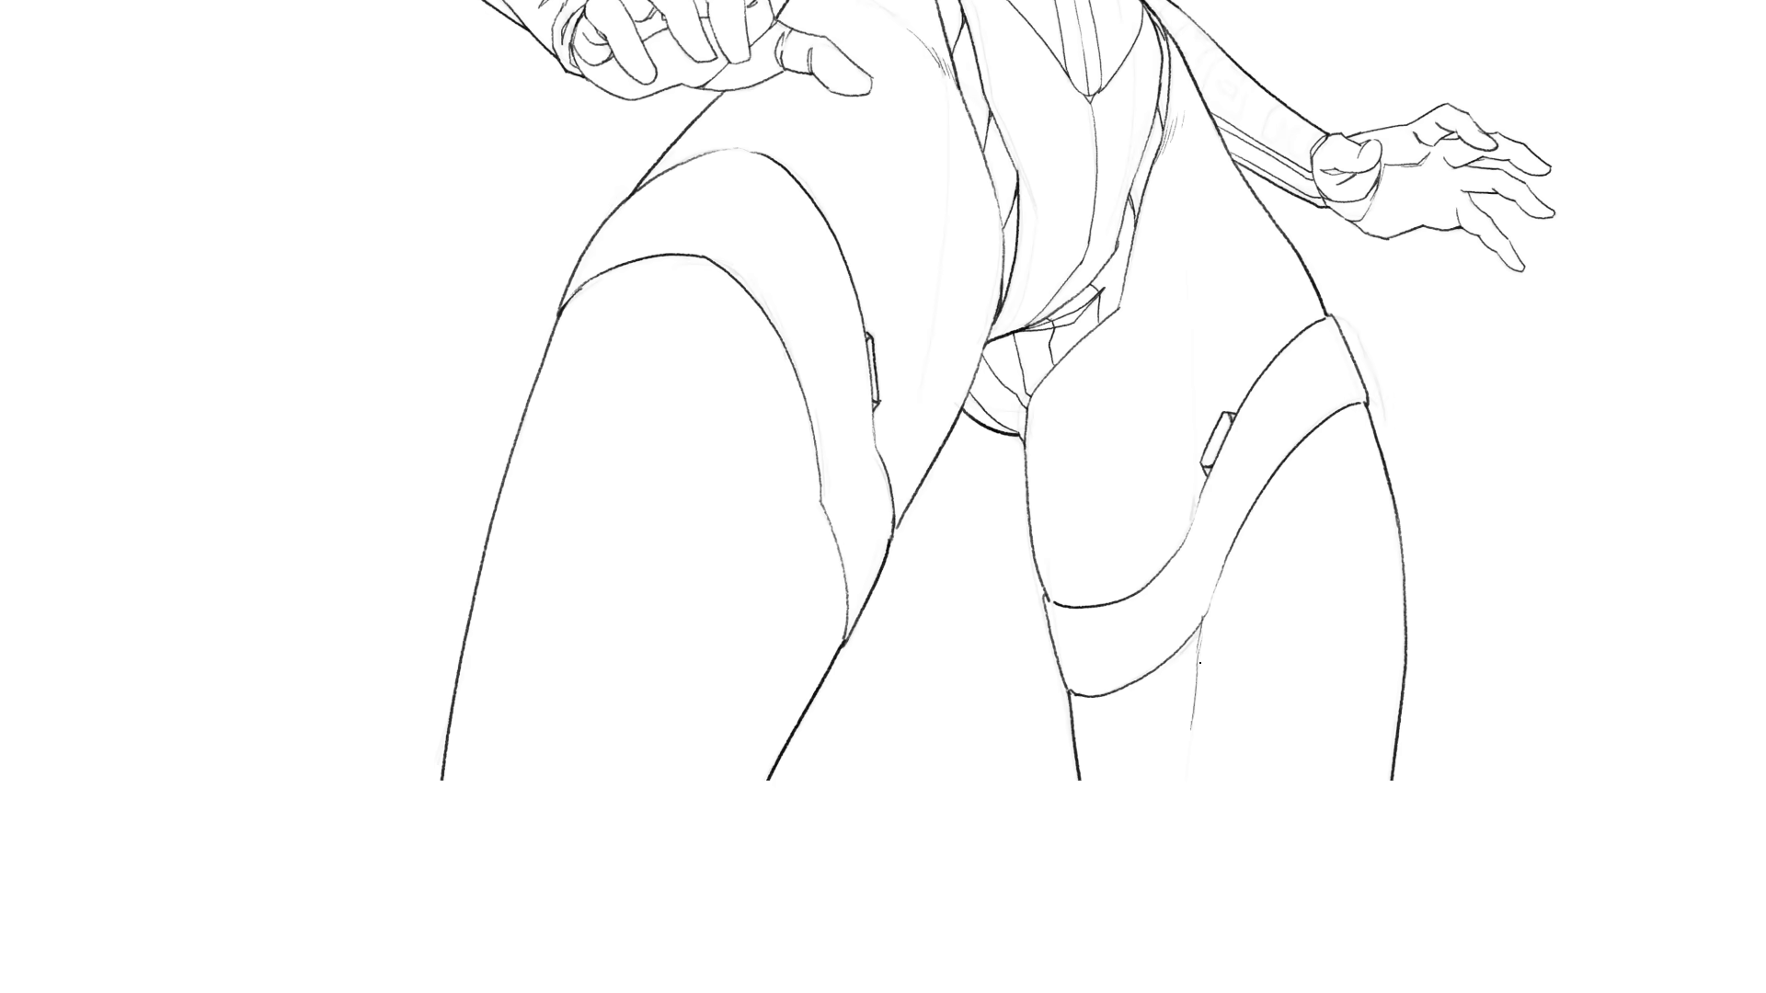
pyautogui.moveTo(947, 275); pyautogui.dragTo(938, 367)
pyautogui.moveTo(903, 528); pyautogui.dragTo(886, 600)
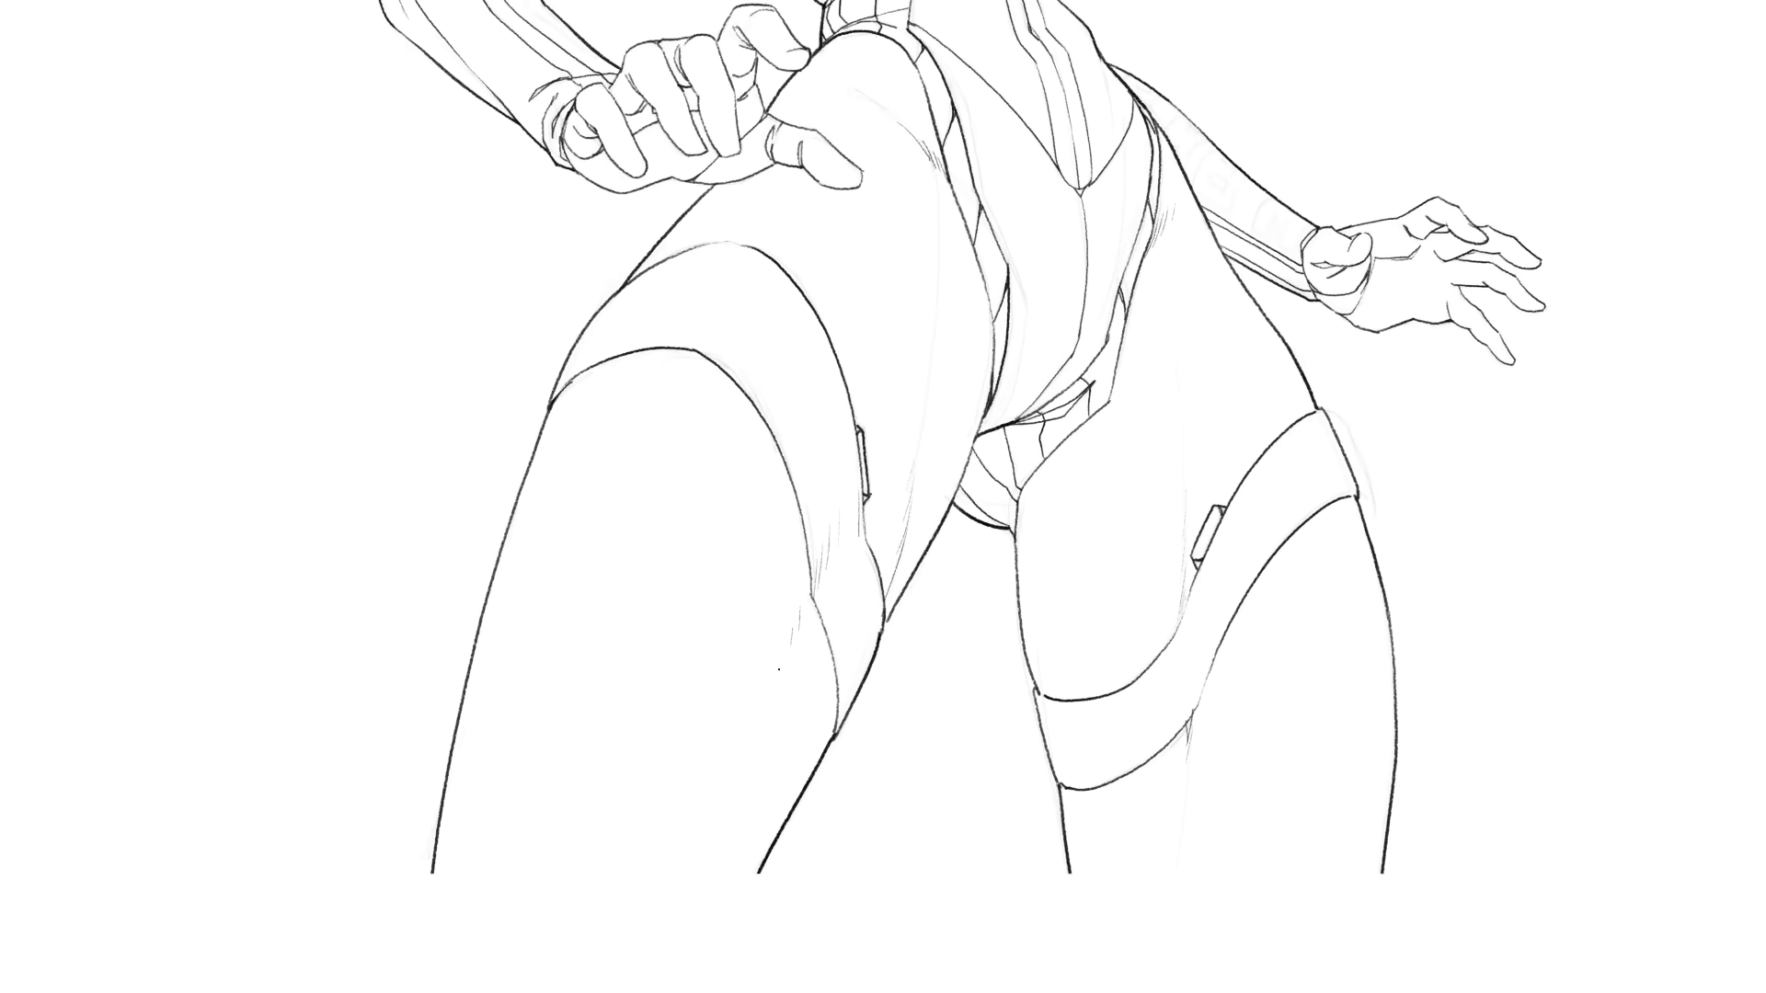
# Ink the block lettering and inner stripe along the near sleeve.
pyautogui.scroll(1, 779, 669)
pyautogui.moveTo(1413, 332); pyautogui.dragTo(1546, 729)
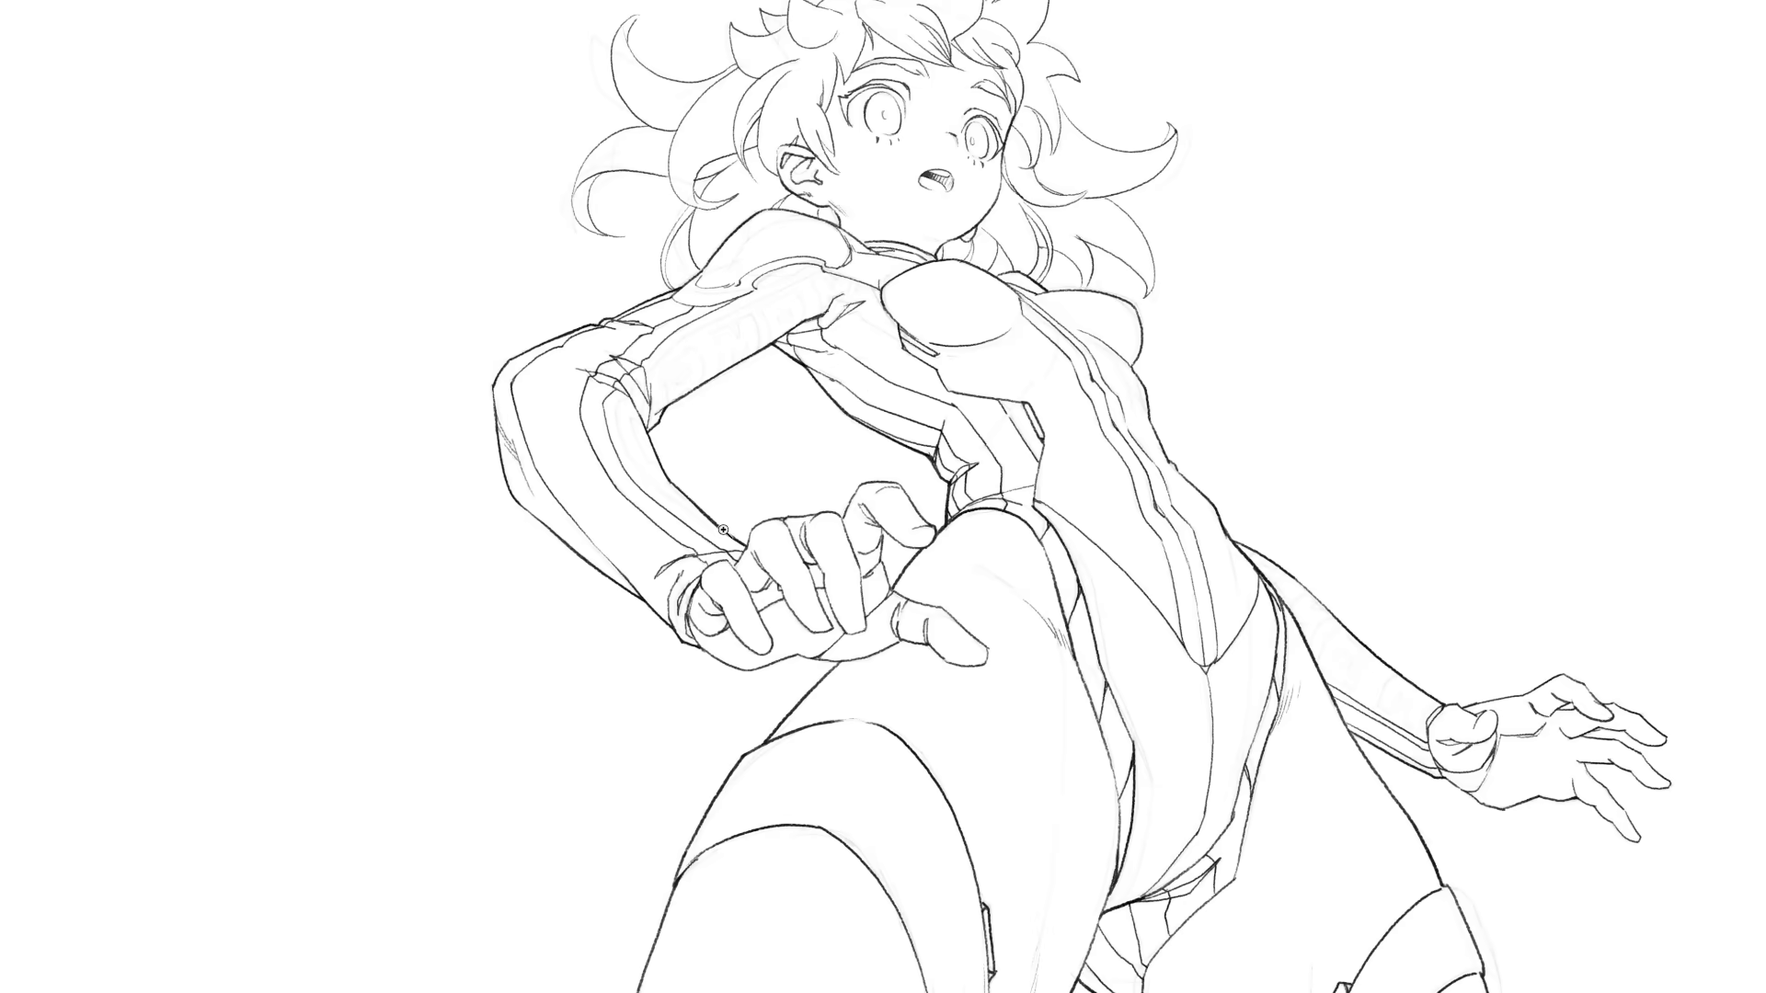
pyautogui.scroll(1, 950, 607)
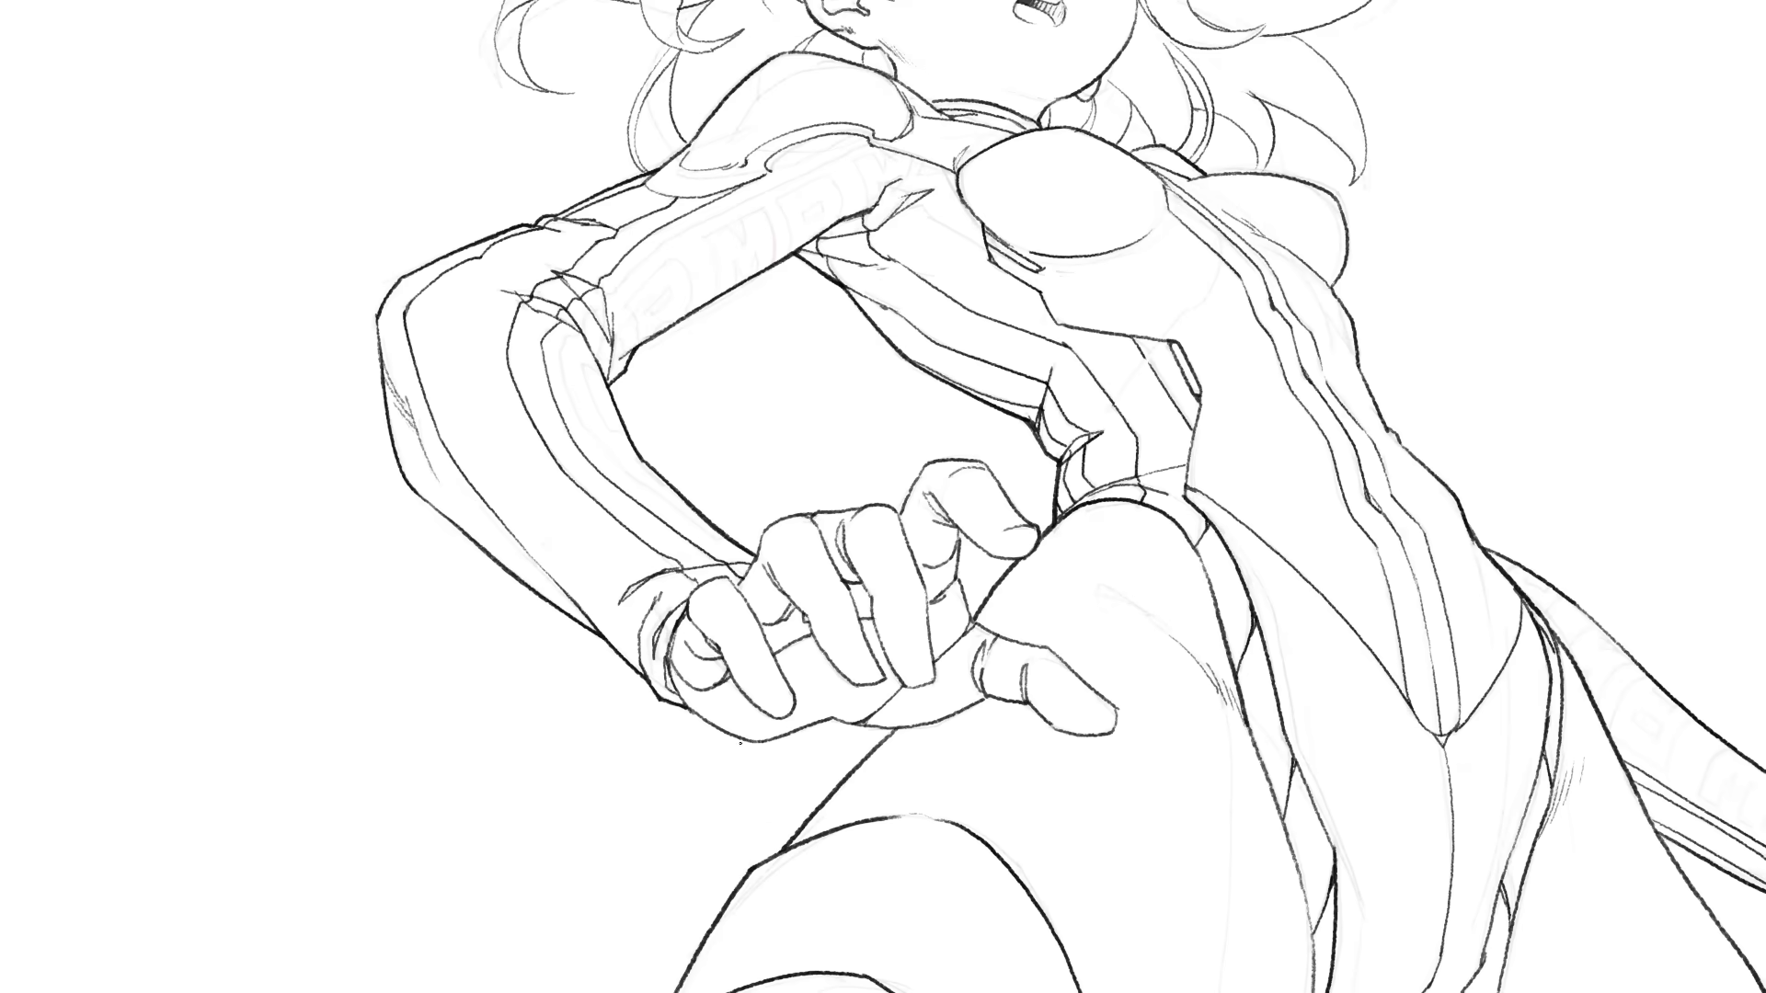
pyautogui.moveTo(860, 143); pyautogui.dragTo(618, 289)
pyautogui.moveTo(559, 347)
pyautogui.mouseDown()
pyautogui.moveTo(587, 438)
pyautogui.moveTo(739, 547)
pyautogui.mouseUp()
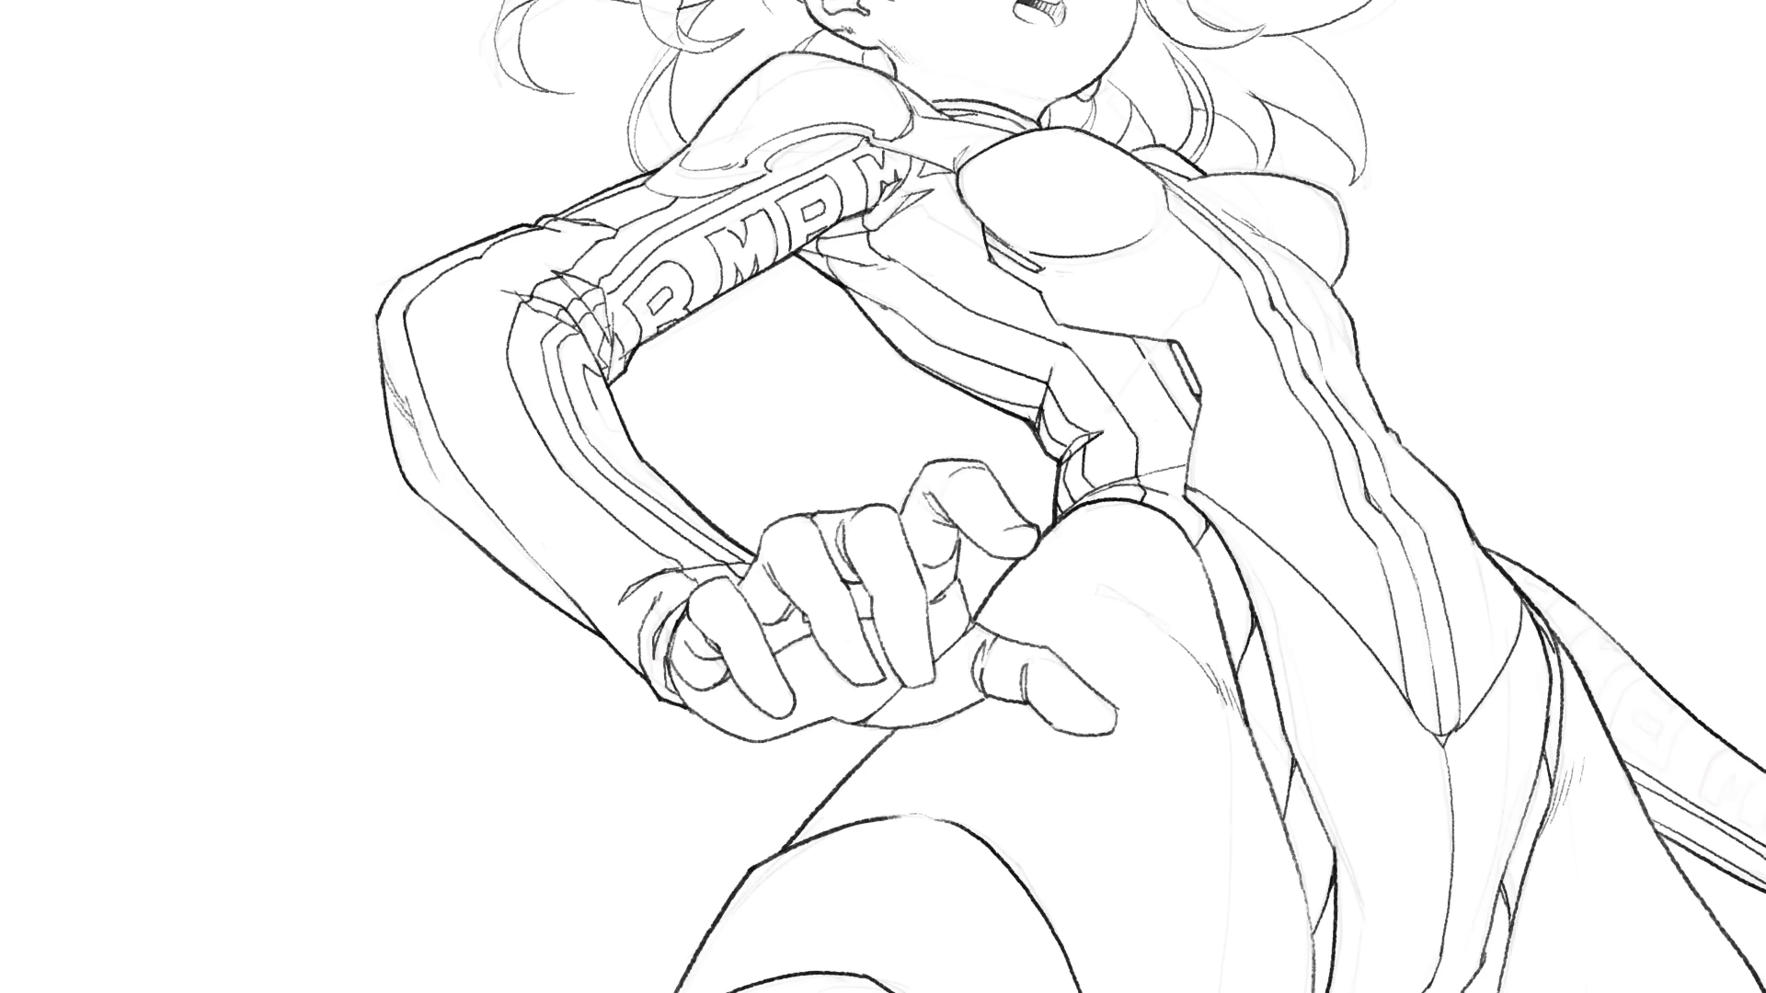
pyautogui.moveTo(731, 540); pyautogui.dragTo(191, 281)
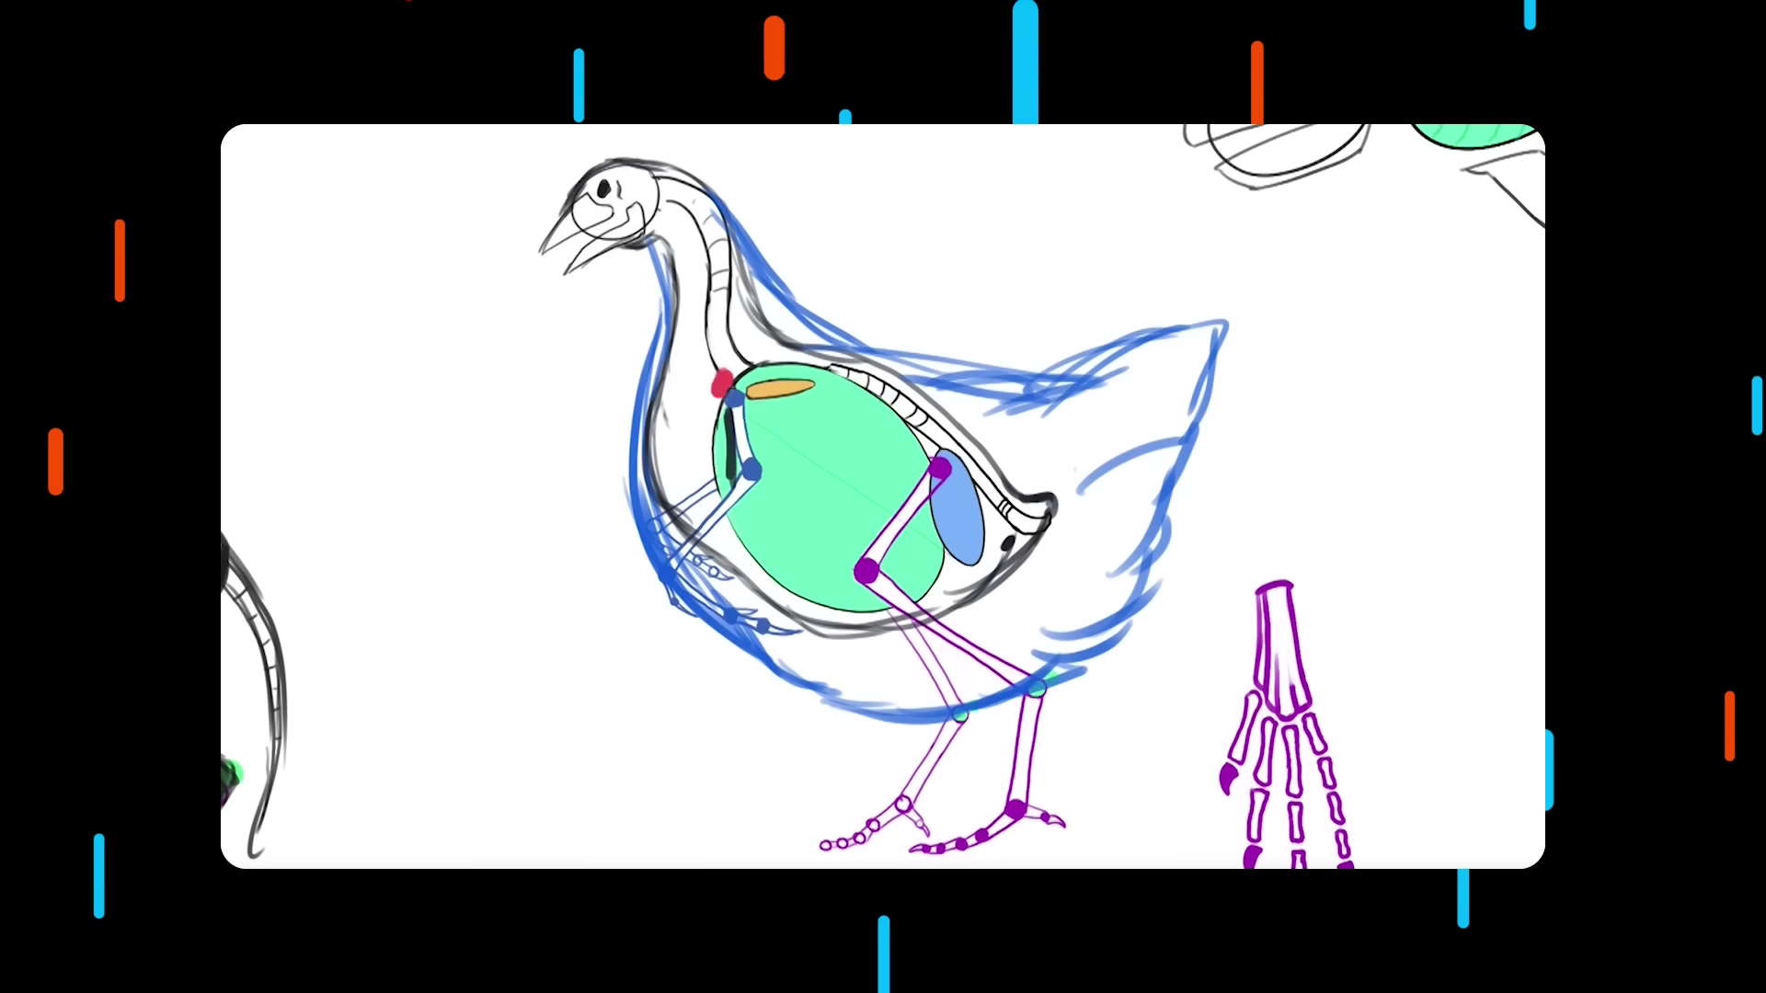
# Paint a red strip from the neck base down the chest front on the bird anatomy study.
pyautogui.moveTo(723, 379); pyautogui.dragTo(707, 484)
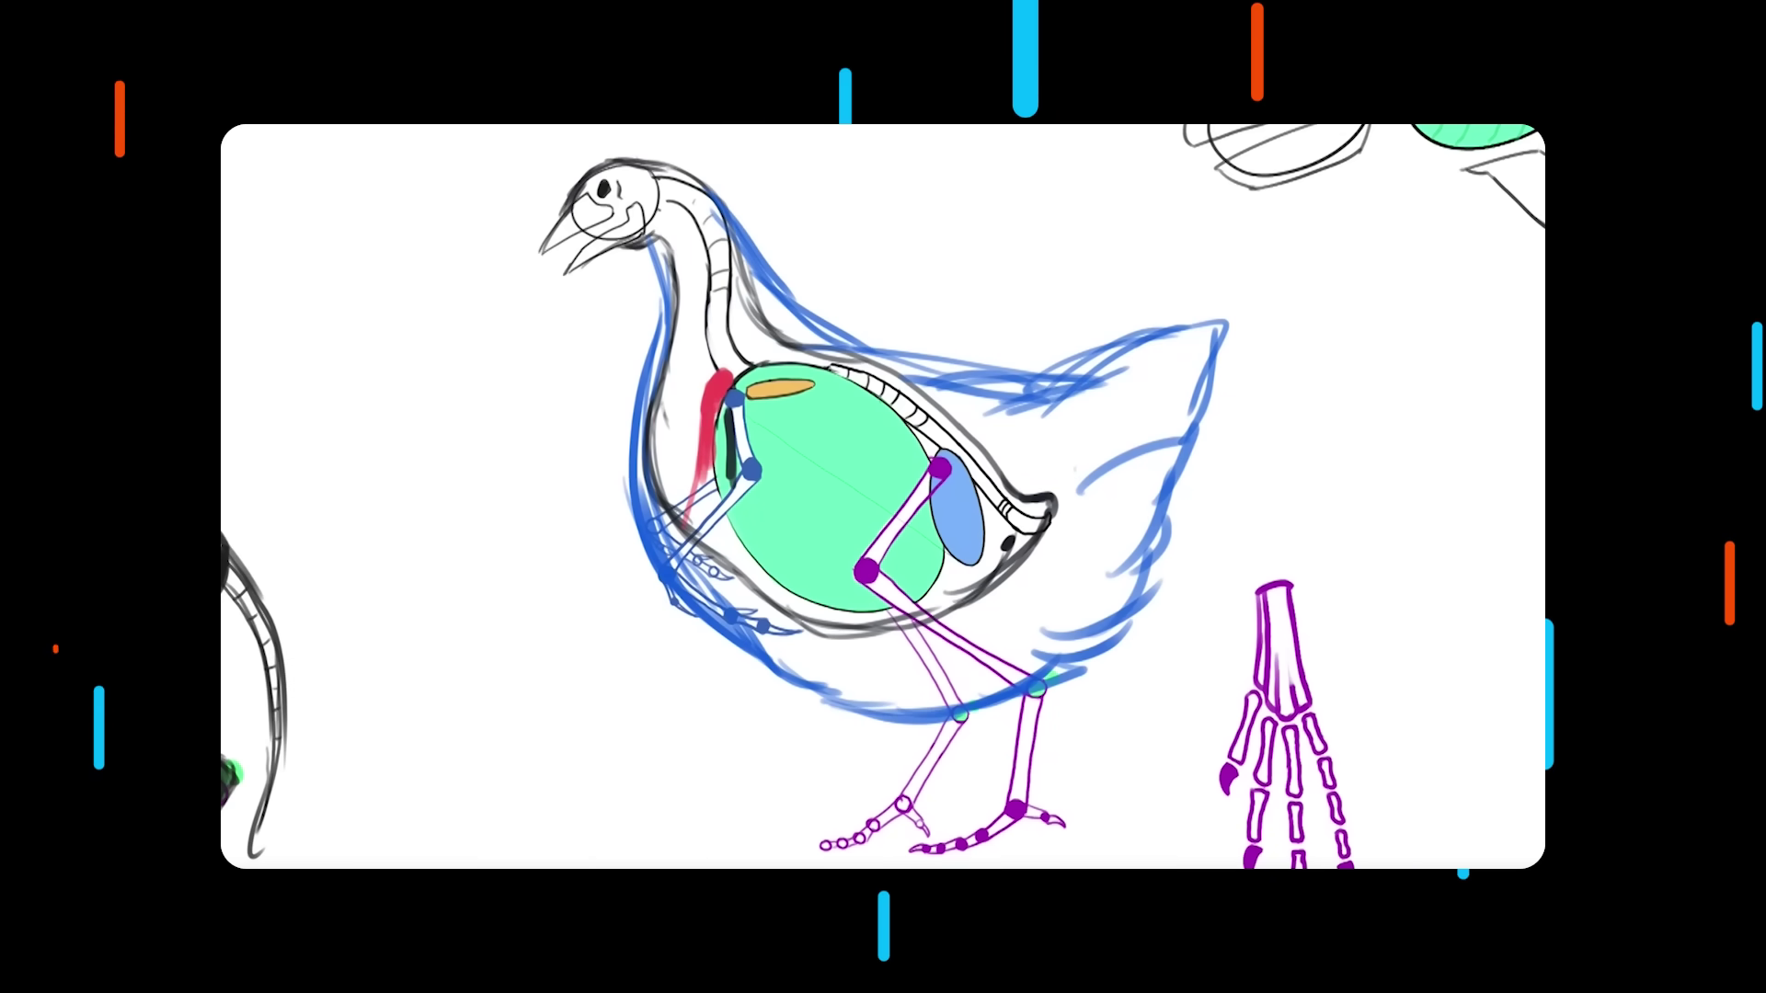
pyautogui.moveTo(718, 404); pyautogui.dragTo(655, 598)
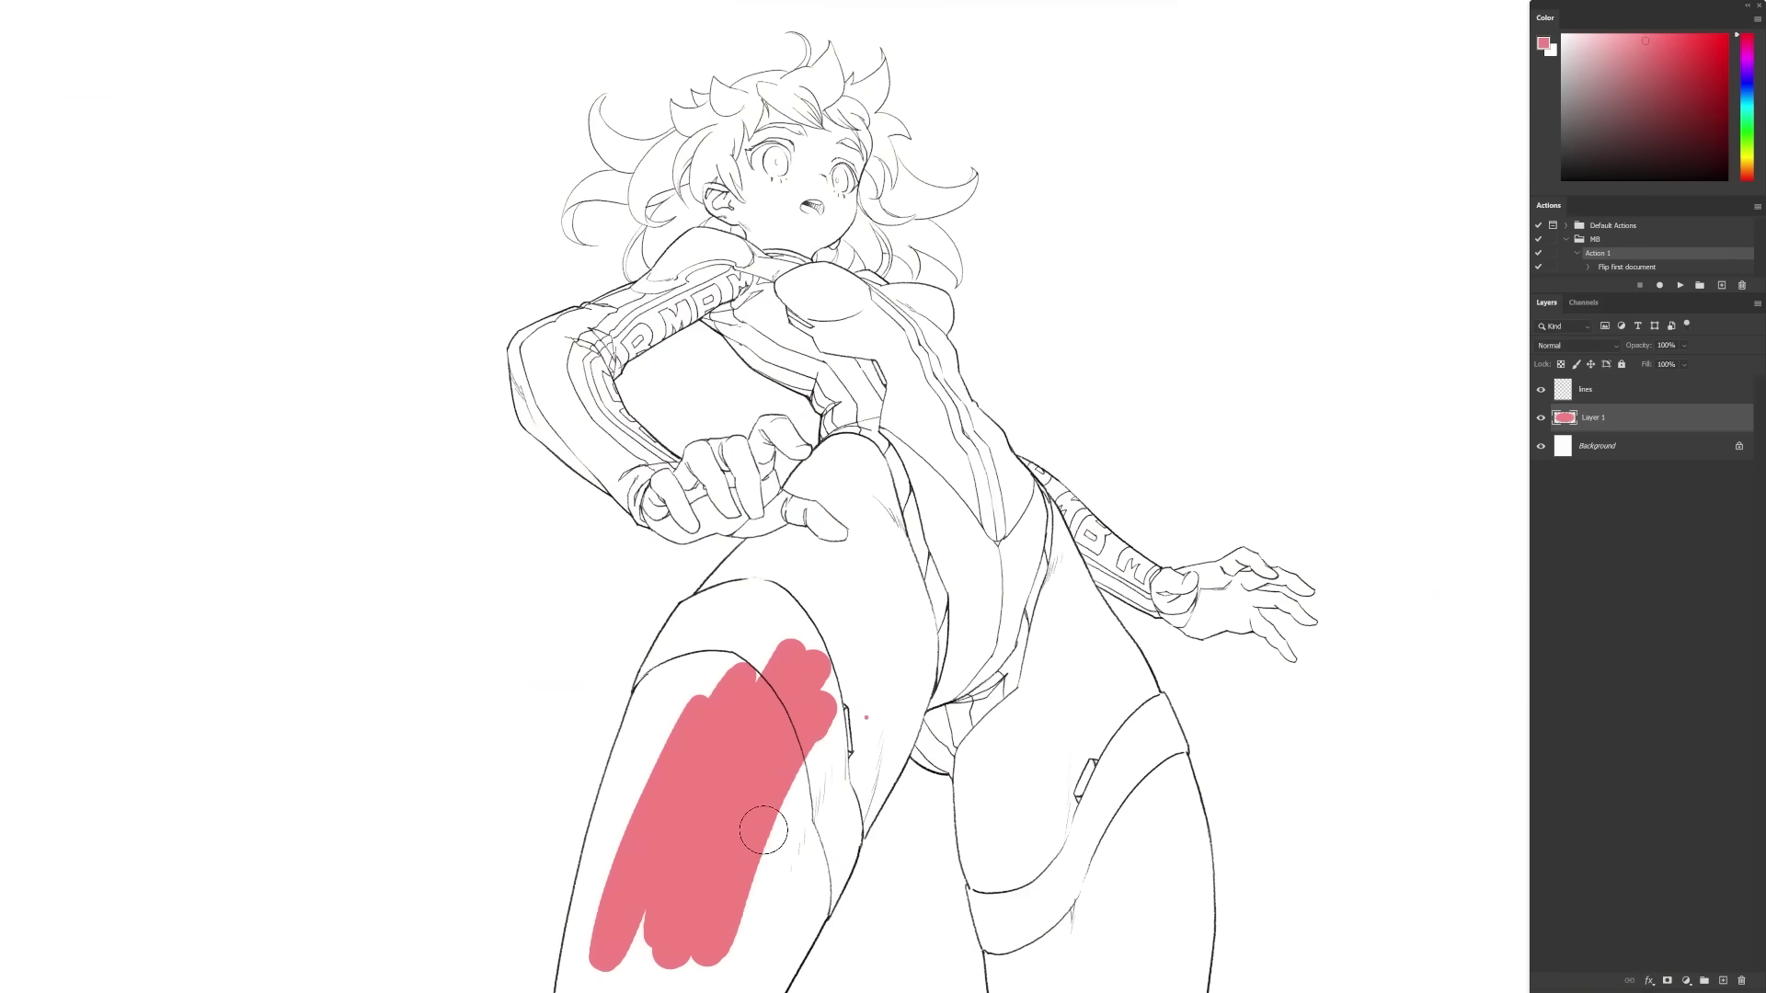
# Block in the pink flat colour over the bodysuit's thighs, torso and arms on Layer 1 beneath the line art.
pyautogui.scroll(3, 740, 740)
pyautogui.moveTo(740, 740)
pyautogui.mouseDown()
pyautogui.moveTo(672, 588)
pyautogui.moveTo(791, 212)
pyautogui.moveTo(859, 682)
pyautogui.moveTo(996, 724)
pyautogui.moveTo(972, 811)
pyautogui.mouseUp()
pyautogui.moveTo(1030, 679); pyautogui.dragTo(1131, 423)
pyautogui.moveTo(777, 395)
pyautogui.mouseDown()
pyautogui.moveTo(808, 285)
pyautogui.moveTo(856, 347)
pyautogui.mouseUp()
pyautogui.moveTo(1012, 350); pyautogui.dragTo(645, 309)
pyautogui.moveTo(589, 184); pyautogui.dragTo(814, 414)
pyautogui.moveTo(745, 510)
pyautogui.mouseDown()
pyautogui.moveTo(806, 539)
pyautogui.moveTo(860, 903)
pyautogui.mouseUp()
pyautogui.moveTo(1096, 420)
pyautogui.mouseDown()
pyautogui.moveTo(1172, 729)
pyautogui.moveTo(1168, 901)
pyautogui.moveTo(1161, 707)
pyautogui.moveTo(937, 839)
pyautogui.moveTo(1095, 478)
pyautogui.mouseUp()
pyautogui.moveTo(975, 432); pyautogui.dragTo(1021, 761)
pyautogui.moveTo(966, 681)
pyautogui.mouseDown()
pyautogui.moveTo(1028, 535)
pyautogui.moveTo(1133, 727)
pyautogui.mouseUp()
pyautogui.moveTo(1099, 686); pyautogui.dragTo(1093, 746)
# Fill the near sleeve's stripe and block lettering with a dark navy flat colour.
pyautogui.scroll(-3, 1093, 745)
pyautogui.moveTo(777, 588)
pyautogui.mouseDown()
pyautogui.moveTo(764, 497)
pyautogui.moveTo(634, 414)
pyautogui.moveTo(551, 285)
pyautogui.mouseUp()
pyautogui.moveTo(552, 285); pyautogui.dragTo(534, 220)
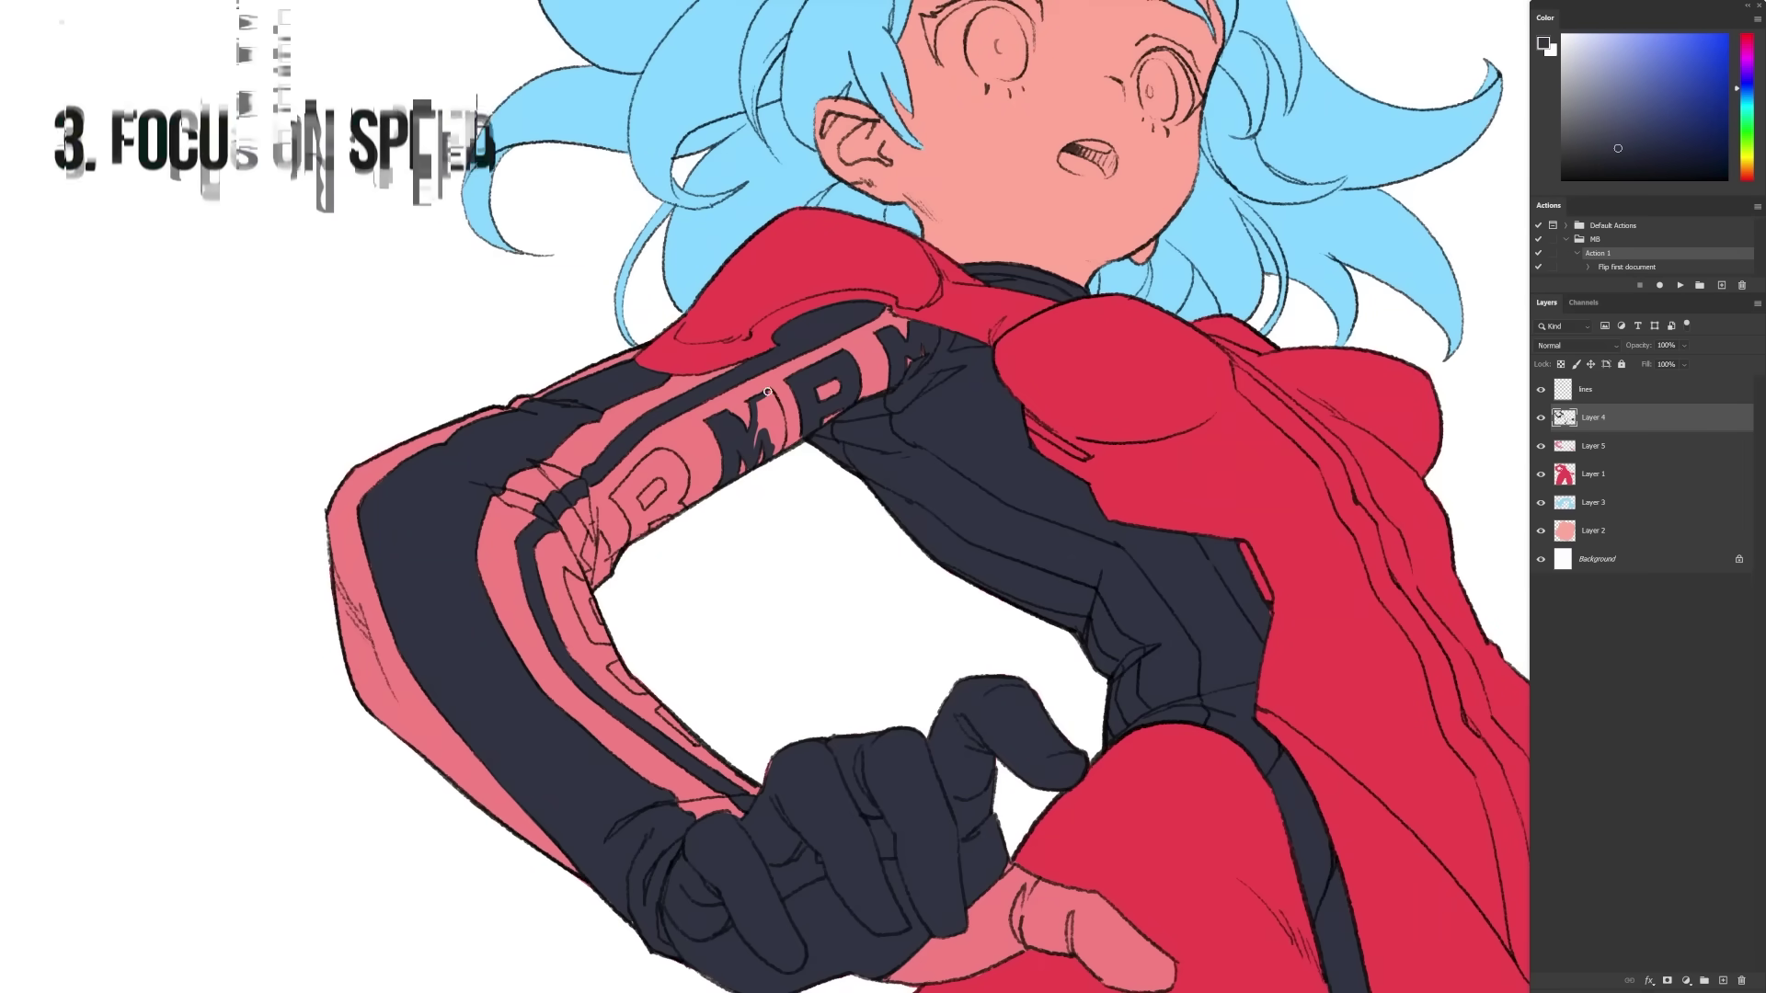
pyautogui.moveTo(683, 476)
pyautogui.mouseDown()
pyautogui.moveTo(650, 519)
pyautogui.moveTo(660, 473)
pyautogui.mouseUp()
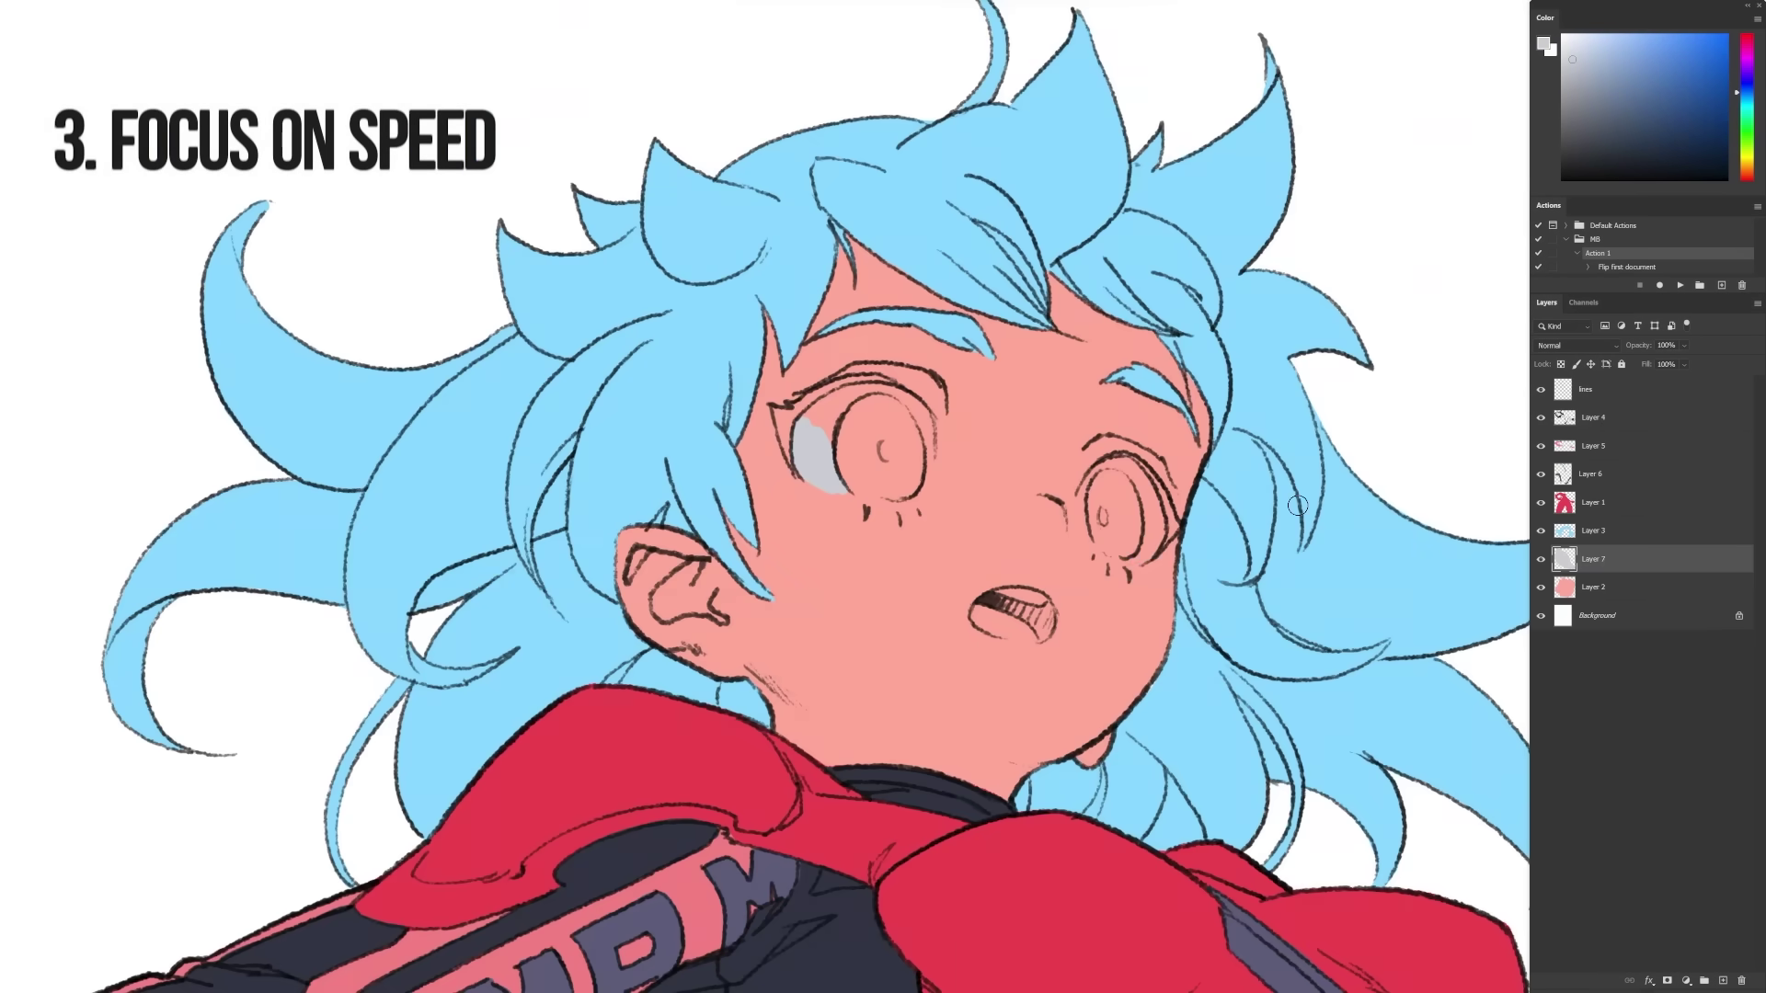
# Paint the whites of both eyes light grey on Layer 7 and clean up their edges with the eraser.
pyautogui.moveTo(1164, 465)
pyautogui.mouseDown()
pyautogui.moveTo(1145, 556)
pyautogui.moveTo(1086, 497)
pyautogui.mouseUp()
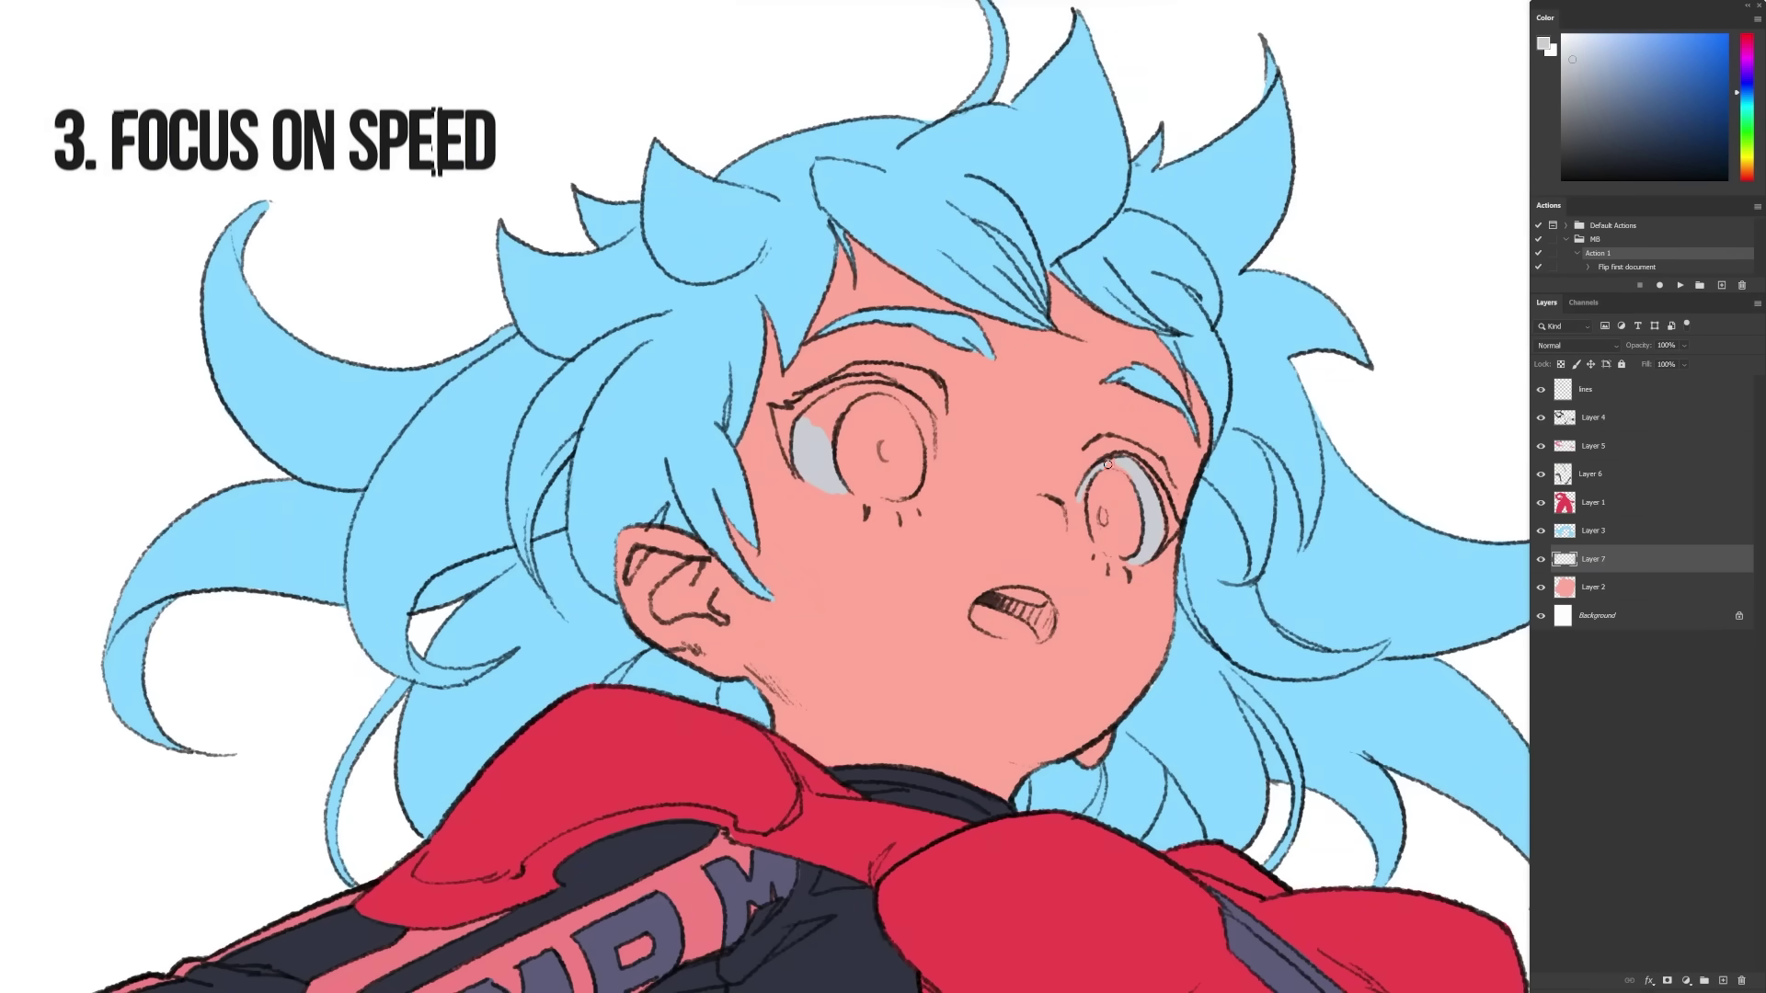
pyautogui.moveTo(842, 400)
pyautogui.mouseDown()
pyautogui.moveTo(882, 390)
pyautogui.moveTo(922, 418)
pyautogui.mouseUp()
pyautogui.press('e')
pyautogui.moveTo(1086, 474); pyautogui.dragTo(1080, 501)
pyautogui.rightClick(981, 397)
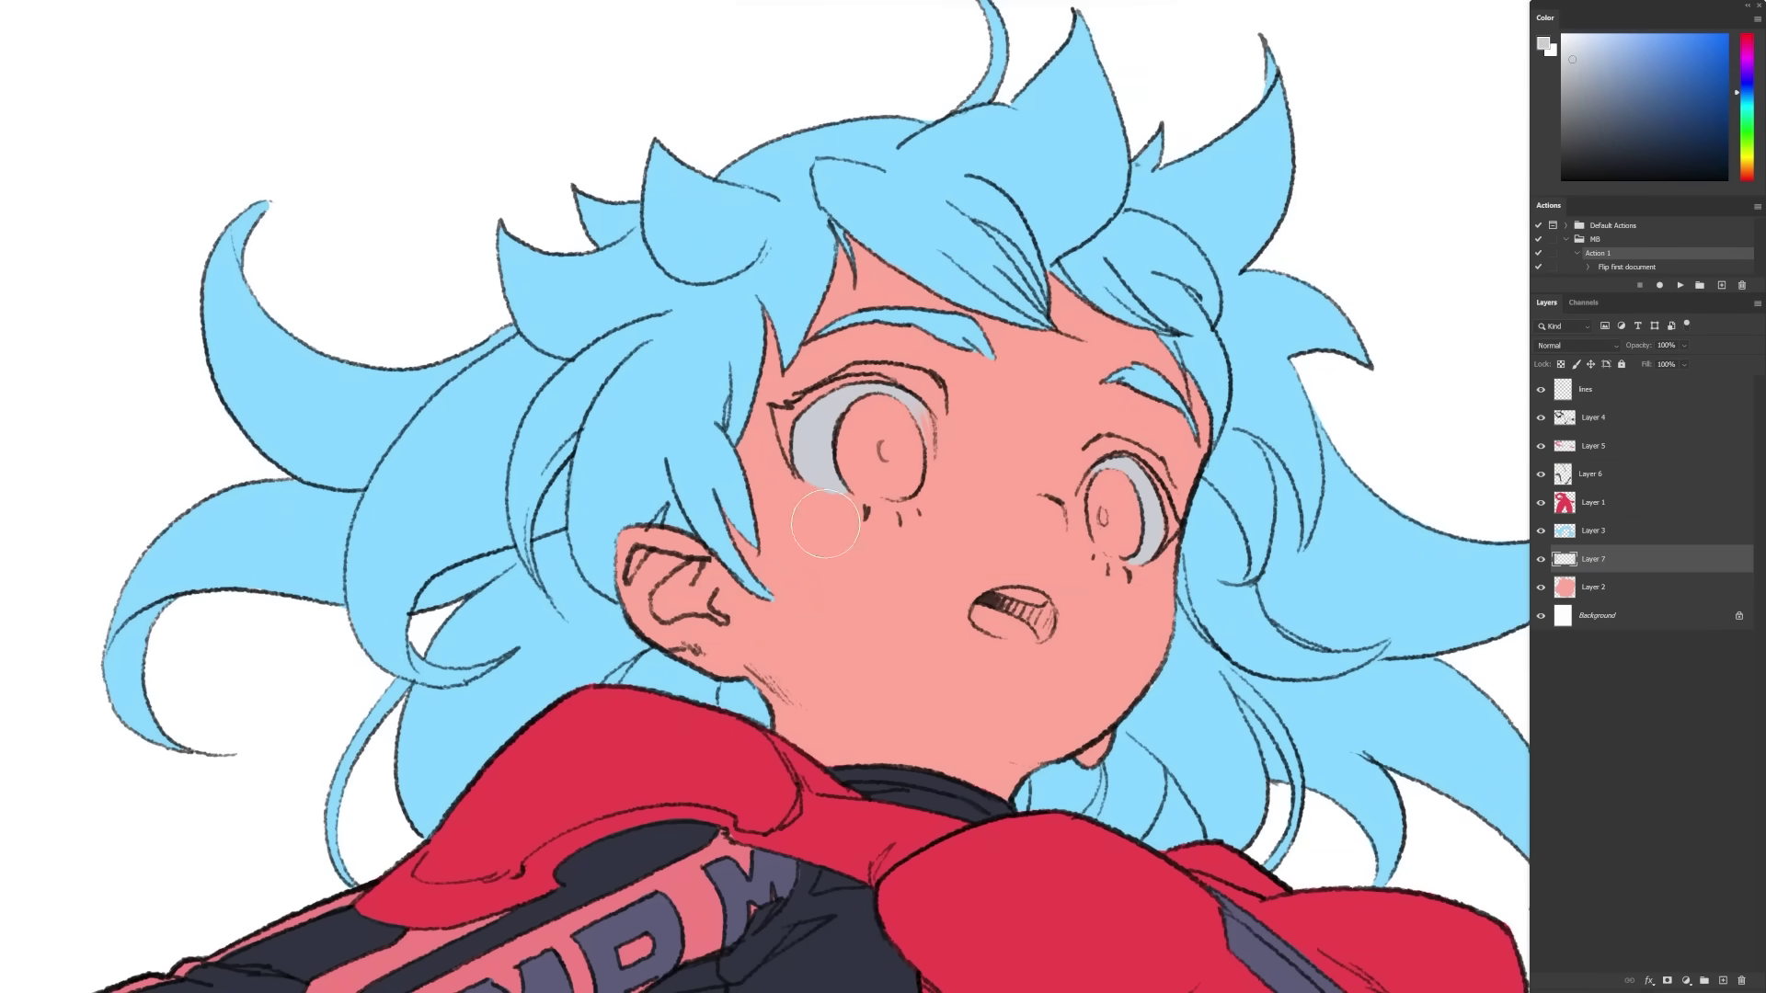
# Fill both irises with a bright blue.
pyautogui.moveTo(1626, 43); pyautogui.dragTo(1701, 35)
pyautogui.moveTo(853, 429)
pyautogui.mouseDown()
pyautogui.moveTo(911, 487)
pyautogui.moveTo(888, 419)
pyautogui.moveTo(869, 493)
pyautogui.mouseUp()
pyautogui.moveTo(1101, 484)
pyautogui.mouseDown()
pyautogui.moveTo(1111, 550)
pyautogui.moveTo(1132, 543)
pyautogui.mouseUp()
# Colour the inside of the mouth with dark red and pink tones.
pyautogui.click(1747, 176)
pyautogui.click(1665, 119)
pyautogui.moveTo(1001, 593)
pyautogui.mouseDown()
pyautogui.moveTo(1047, 600)
pyautogui.moveTo(975, 616)
pyautogui.moveTo(1044, 634)
pyautogui.moveTo(984, 625)
pyautogui.mouseUp()
pyautogui.click(1746, 42)
pyautogui.click(1644, 67)
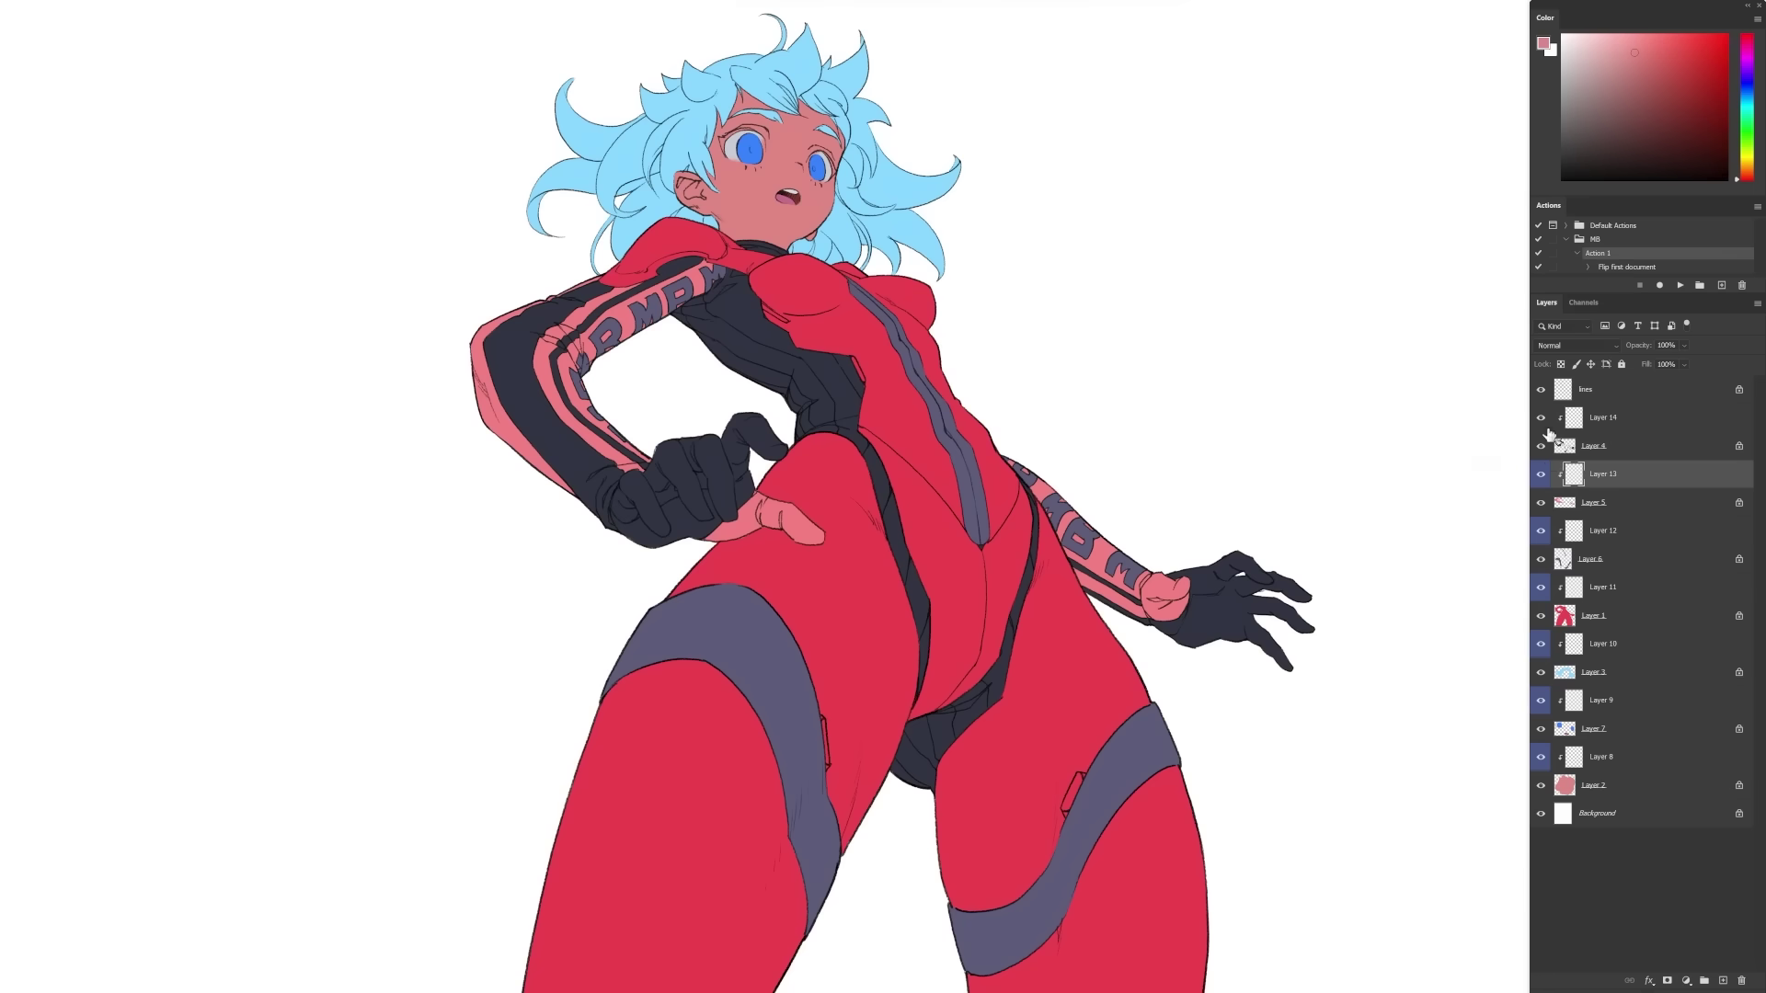
# Paint peach light patches on the brow, nose and neck on Layer 8 and give the layer an Outer Glow effect.
pyautogui.click(1676, 749)
pyautogui.click(1747, 174)
pyautogui.click(1628, 43)
pyautogui.scroll(5, 736, 184)
pyautogui.moveTo(894, 471); pyautogui.dragTo(936, 452)
pyautogui.moveTo(955, 445); pyautogui.dragTo(926, 455)
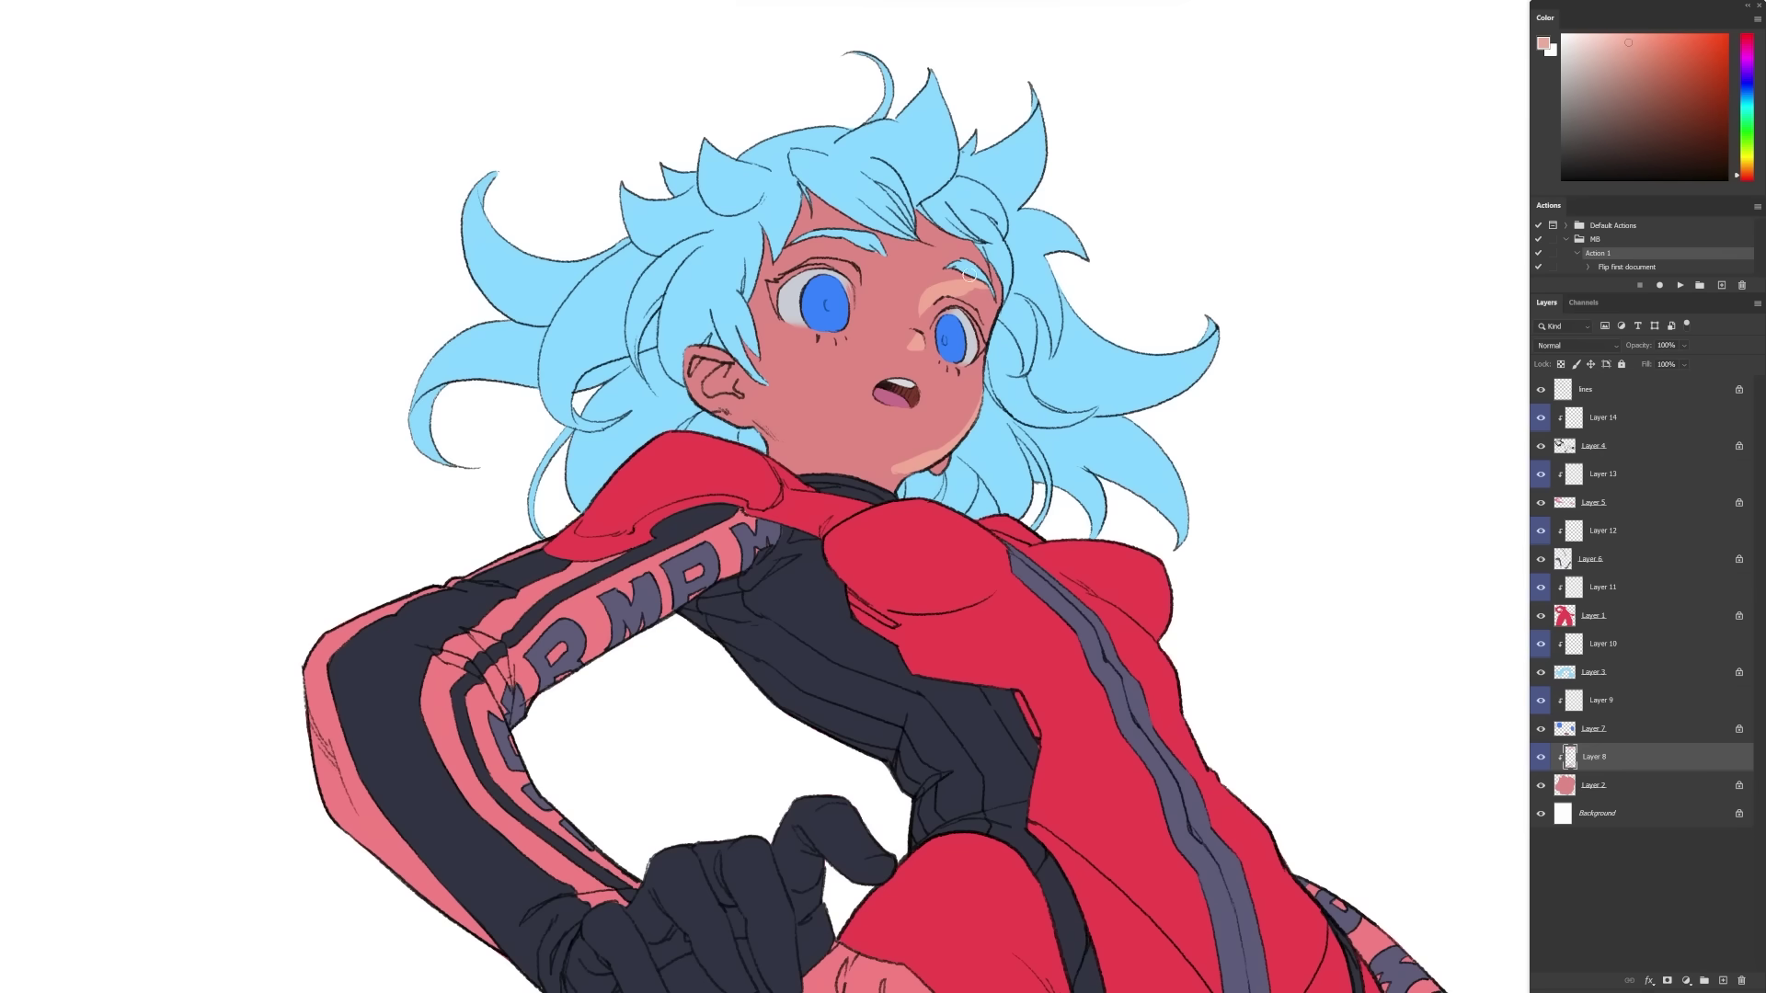
pyautogui.moveTo(756, 443)
pyautogui.mouseDown()
pyautogui.moveTo(808, 461)
pyautogui.moveTo(888, 482)
pyautogui.mouseUp()
pyautogui.doubleClick(1656, 757)
# Thicken the upper eyelashes with a near-black colour on Layer 2.
pyautogui.click(1570, 156)
pyautogui.click(1637, 821)
pyautogui.scroll(5, 939, 273)
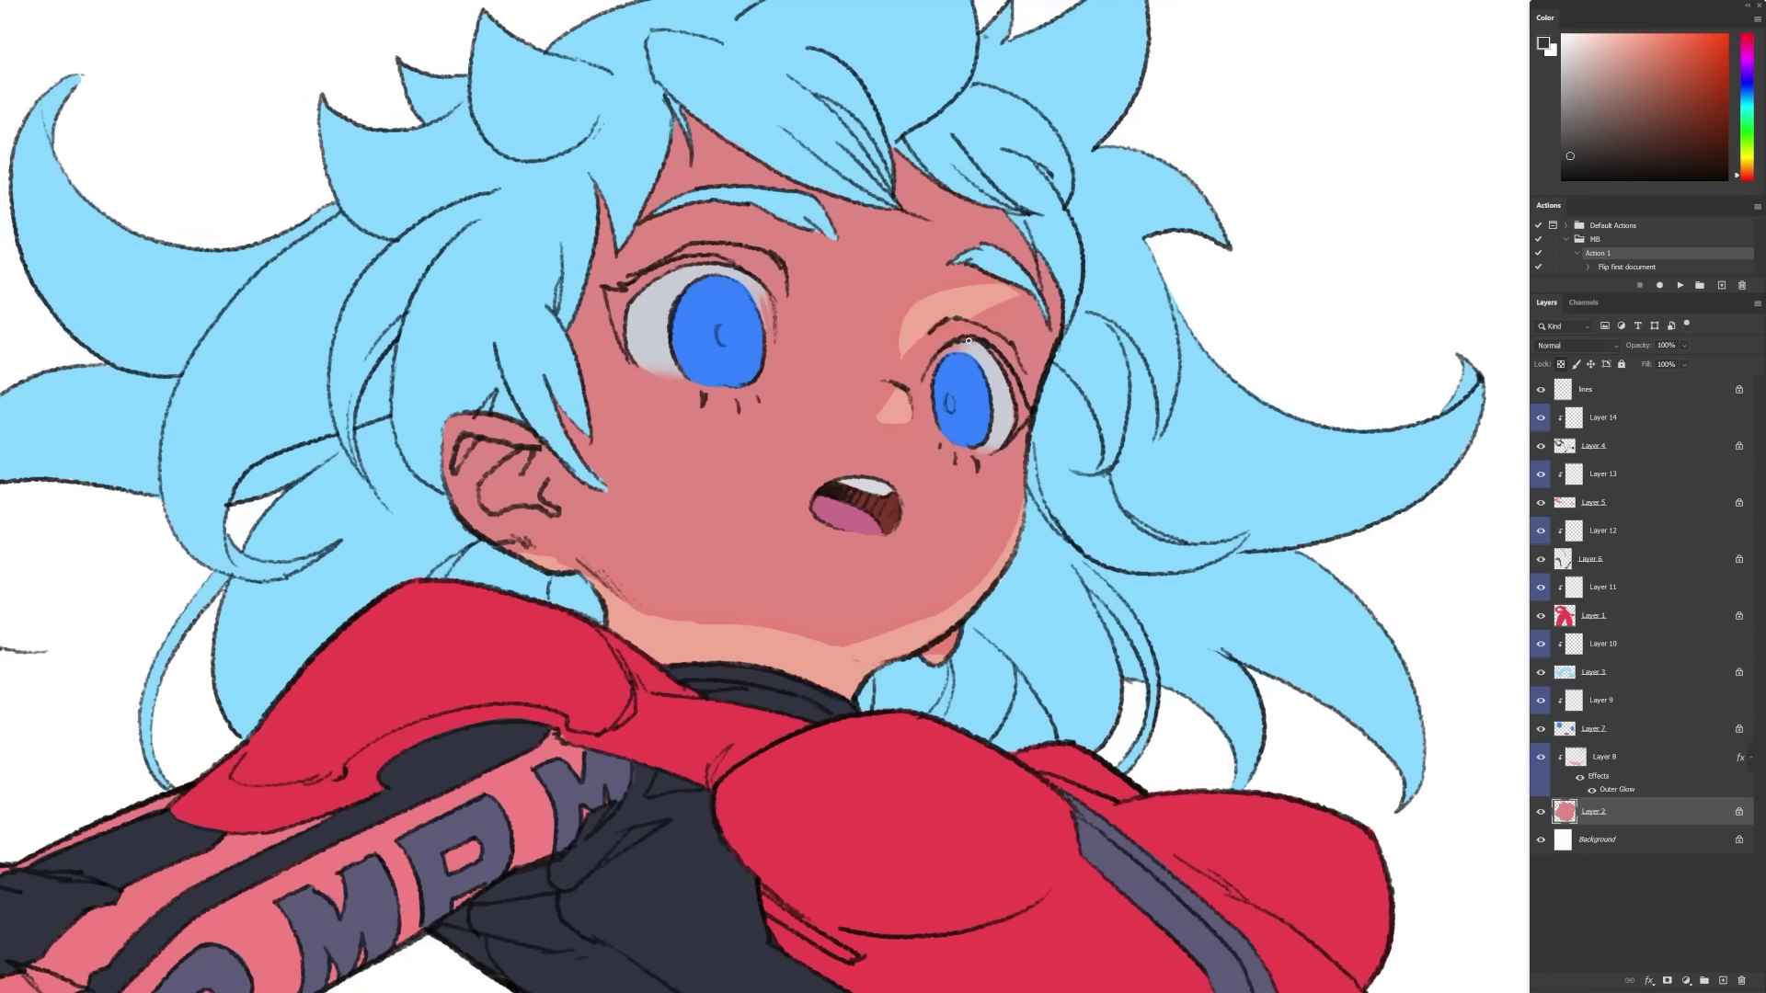
pyautogui.moveTo(633, 292); pyautogui.dragTo(715, 259)
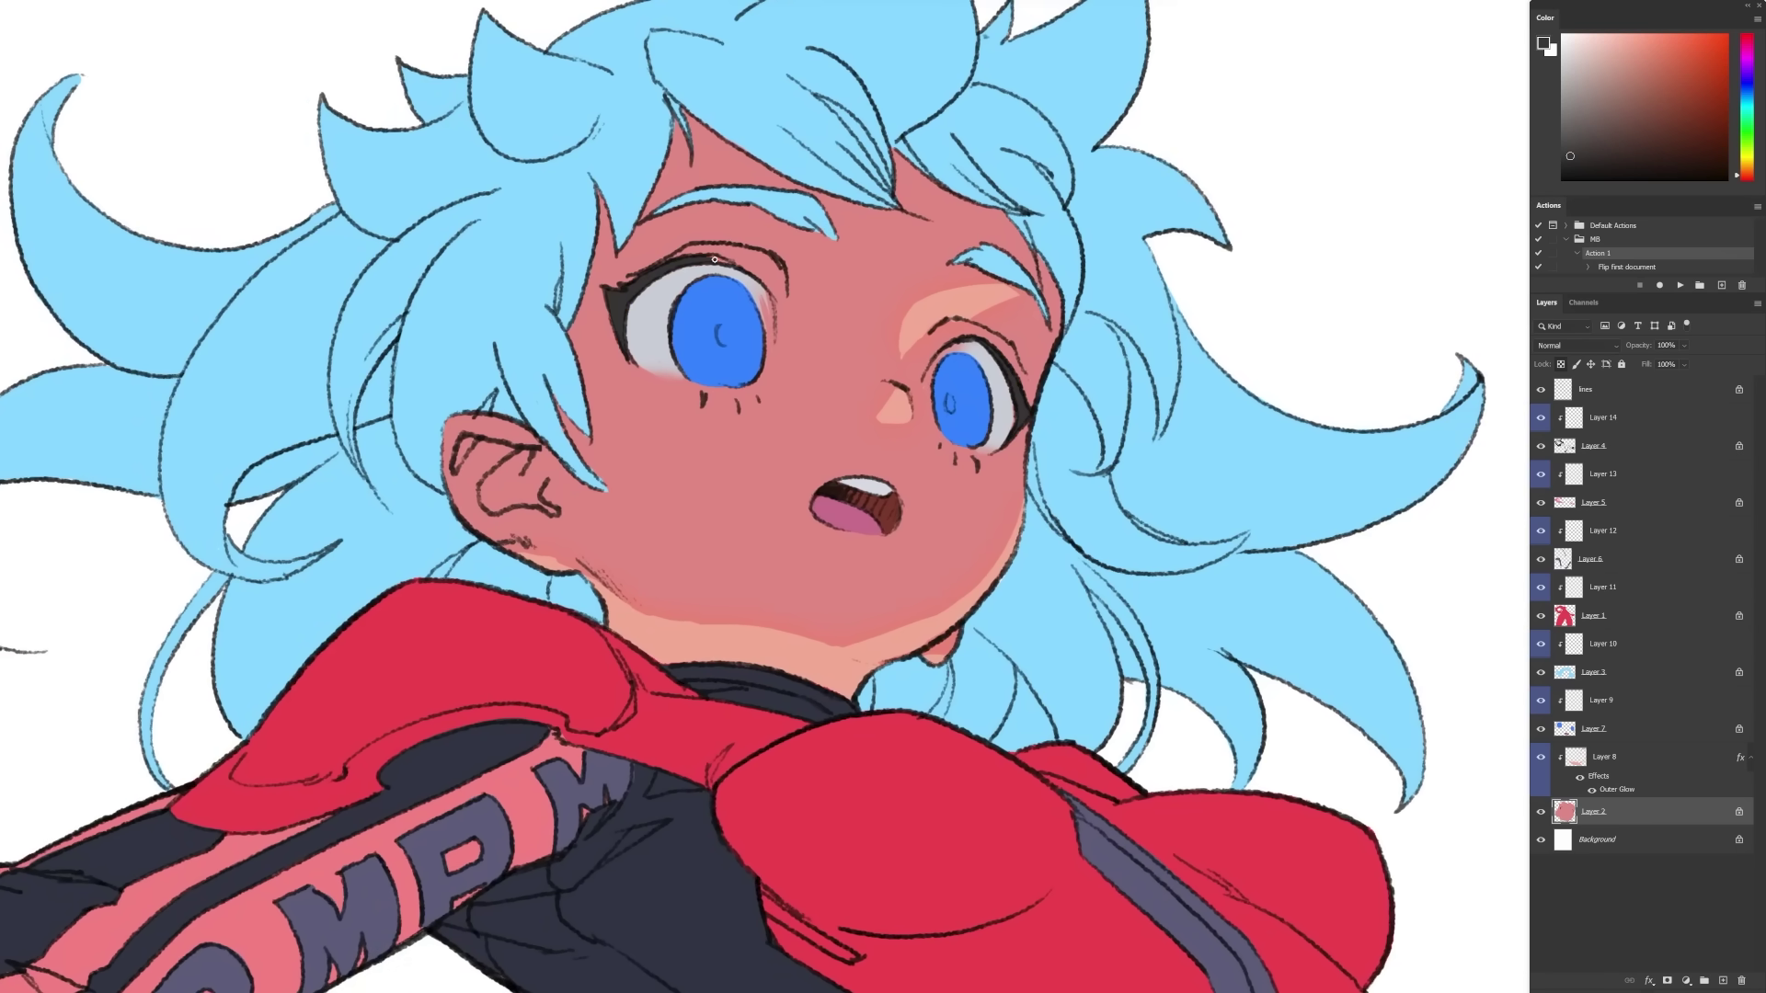
# Paint the outer hair dark blue on Layer 10, keeping the strands around the face light.
pyautogui.scroll(-5, 1015, 424)
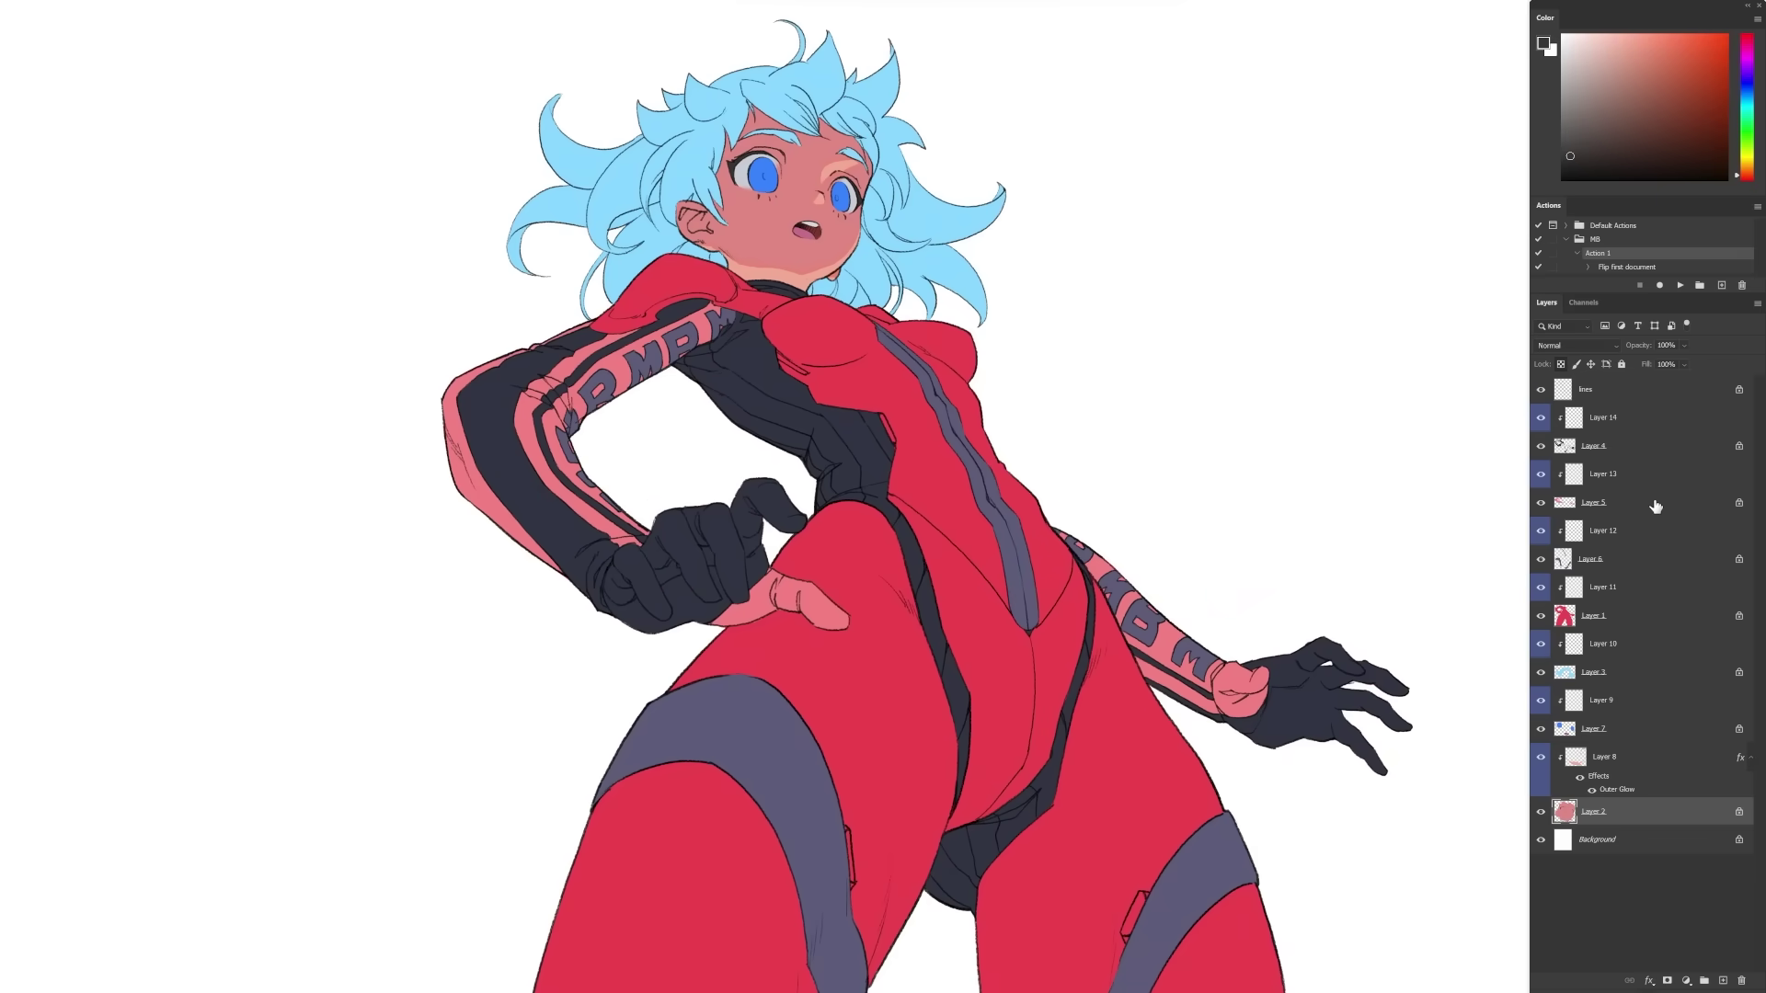
pyautogui.click(1633, 647)
pyautogui.moveTo(881, 194); pyautogui.dragTo(921, 304)
pyautogui.scroll(4, 922, 304)
pyautogui.moveTo(949, 421)
pyautogui.mouseDown()
pyautogui.moveTo(971, 467)
pyautogui.moveTo(950, 436)
pyautogui.moveTo(978, 418)
pyautogui.mouseUp()
pyautogui.moveTo(965, 431)
pyautogui.mouseDown()
pyautogui.moveTo(999, 508)
pyautogui.moveTo(910, 111)
pyautogui.moveTo(394, 138)
pyautogui.moveTo(658, 154)
pyautogui.moveTo(635, 225)
pyautogui.mouseUp()
# Brush a bright cyan glow into the hair on both sides of the face.
pyautogui.click(1746, 105)
pyautogui.click(1673, 61)
pyautogui.moveTo(883, 451); pyautogui.dragTo(906, 341)
pyautogui.moveTo(634, 367); pyautogui.dragTo(653, 258)
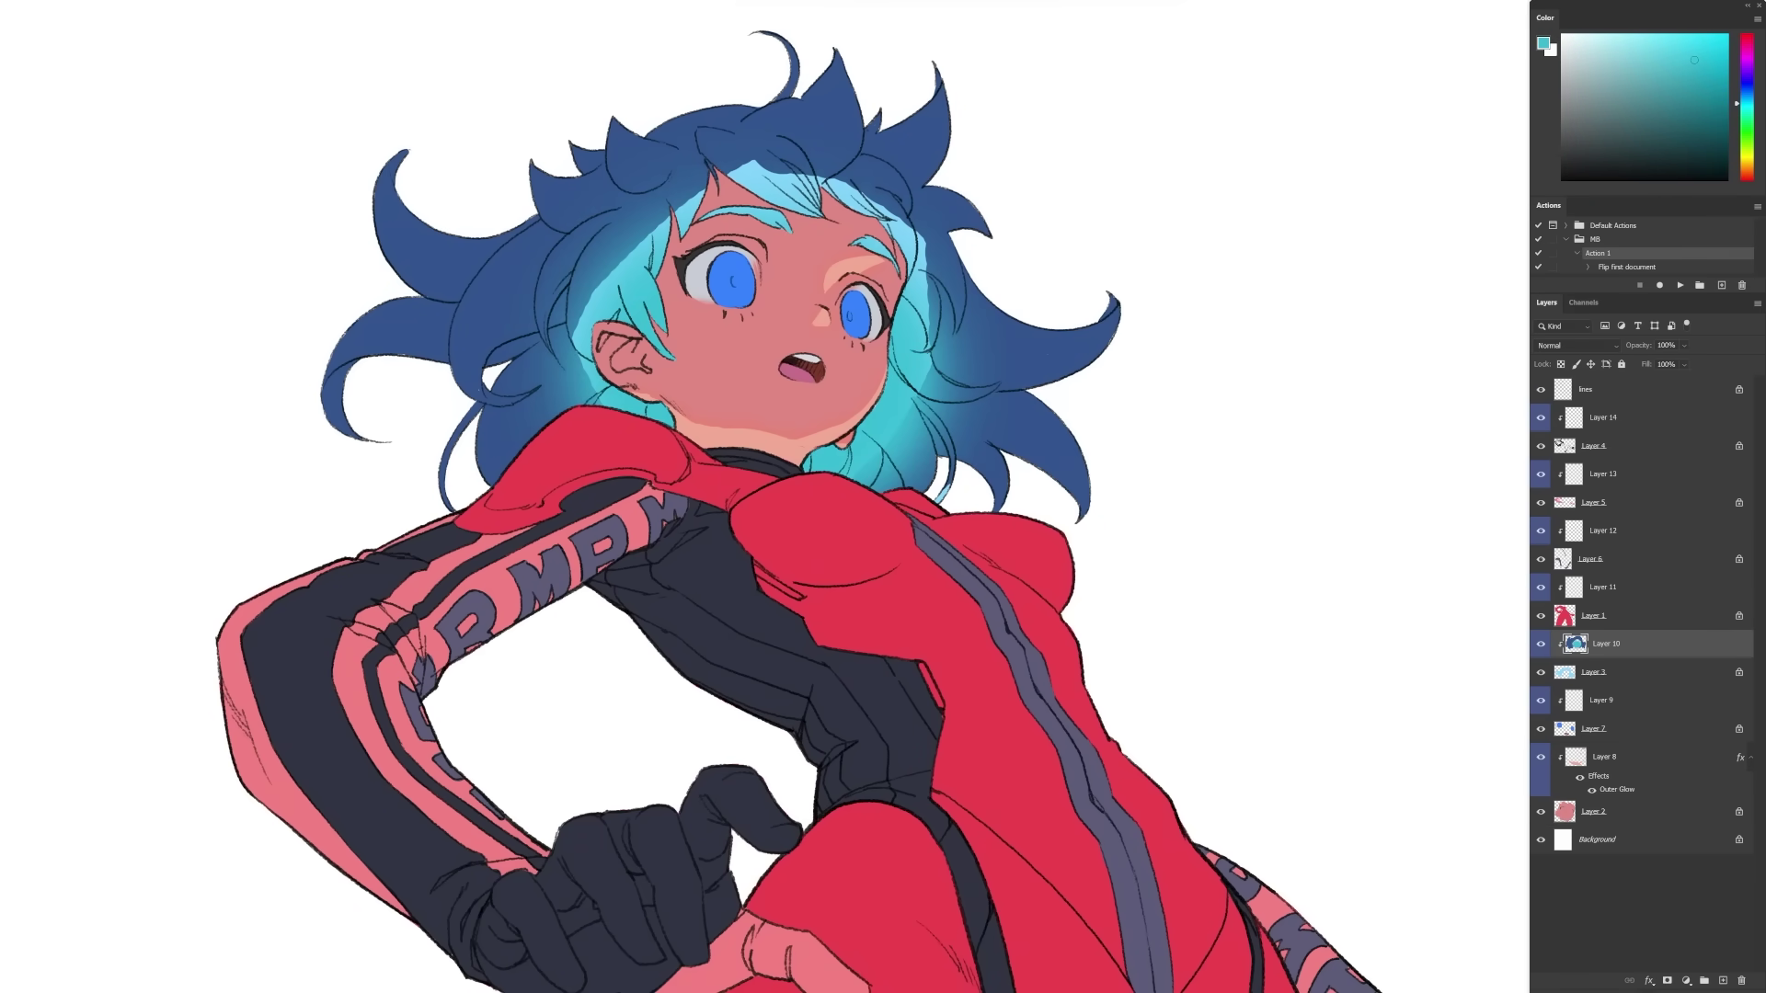
# Tint the outer hair tips and strands with a dark violet-blue.
pyautogui.click(1747, 83)
pyautogui.click(1644, 127)
pyautogui.moveTo(799, 55); pyautogui.dragTo(957, 83)
pyautogui.moveTo(1053, 118); pyautogui.dragTo(1122, 294)
pyautogui.moveTo(359, 432)
pyautogui.mouseDown()
pyautogui.moveTo(347, 303)
pyautogui.moveTo(589, 119)
pyautogui.mouseUp()
# Blend the hair's crown, bangs and side locks with blues sampled from the hair to soften the gradient.
pyautogui.keyDown('alt'); pyautogui.click(749, 155); pyautogui.keyUp('alt')
pyautogui.moveTo(791, 179)
pyautogui.mouseDown()
pyautogui.moveTo(865, 212)
pyautogui.moveTo(880, 281)
pyautogui.moveTo(699, 221)
pyautogui.mouseUp()
pyautogui.moveTo(699, 221); pyautogui.dragTo(644, 248)
pyautogui.moveTo(644, 157); pyautogui.dragTo(810, 129)
pyautogui.keyDown('alt'); pyautogui.click(607, 198); pyautogui.keyUp('alt')
pyautogui.moveTo(588, 359); pyautogui.dragTo(611, 244)
pyautogui.keyDown('alt'); pyautogui.click(648, 309); pyautogui.keyUp('alt')
pyautogui.moveTo(644, 340)
pyautogui.mouseDown()
pyautogui.moveTo(634, 258)
pyautogui.moveTo(643, 320)
pyautogui.mouseUp()
pyautogui.moveTo(947, 321); pyautogui.dragTo(919, 432)
pyautogui.keyDown('alt'); pyautogui.click(515, 414); pyautogui.keyUp('alt')
pyautogui.moveTo(529, 441); pyautogui.dragTo(574, 409)
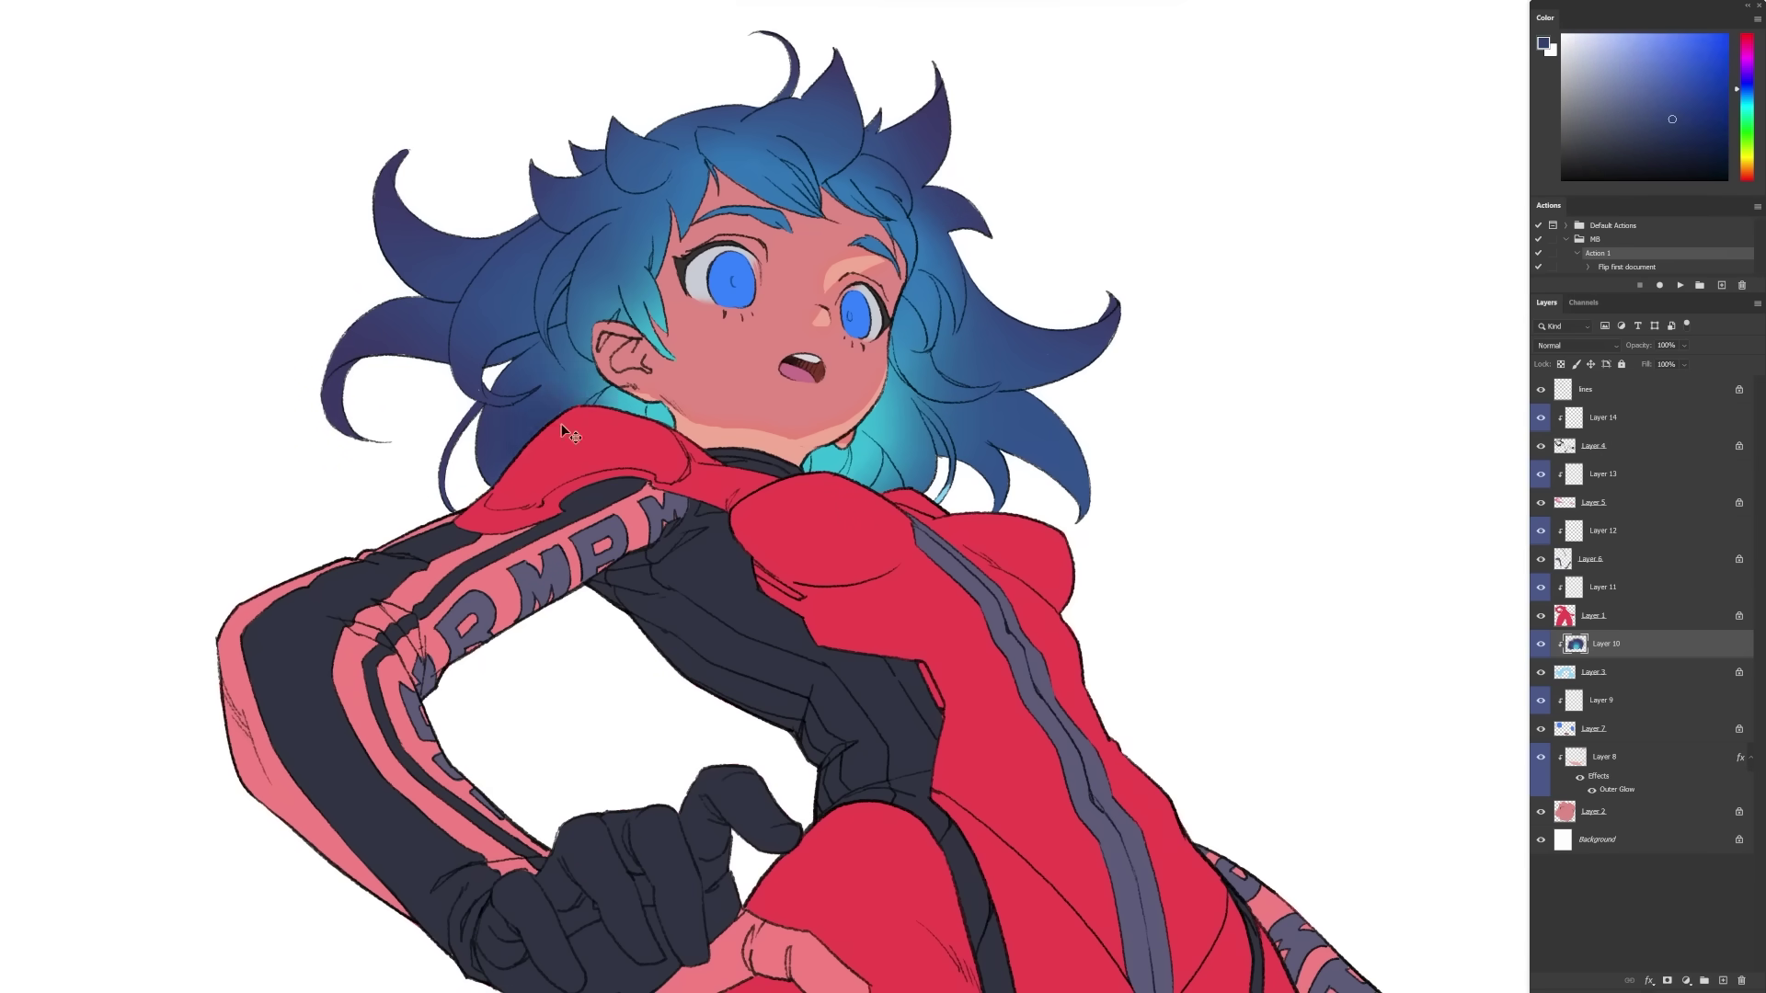
# Create a clipped layer above Layer 10 and paint lighter blue strands over the hair's crown, bangs and side locks.
pyautogui.hotkey('ctrl', 'alt', 'shift', 'n')
pyautogui.hotkey('ctrl', 'alt', 'g')
pyautogui.keyDown('alt'); pyautogui.click(685, 175); pyautogui.keyUp('alt')
pyautogui.moveTo(616, 138); pyautogui.dragTo(594, 303)
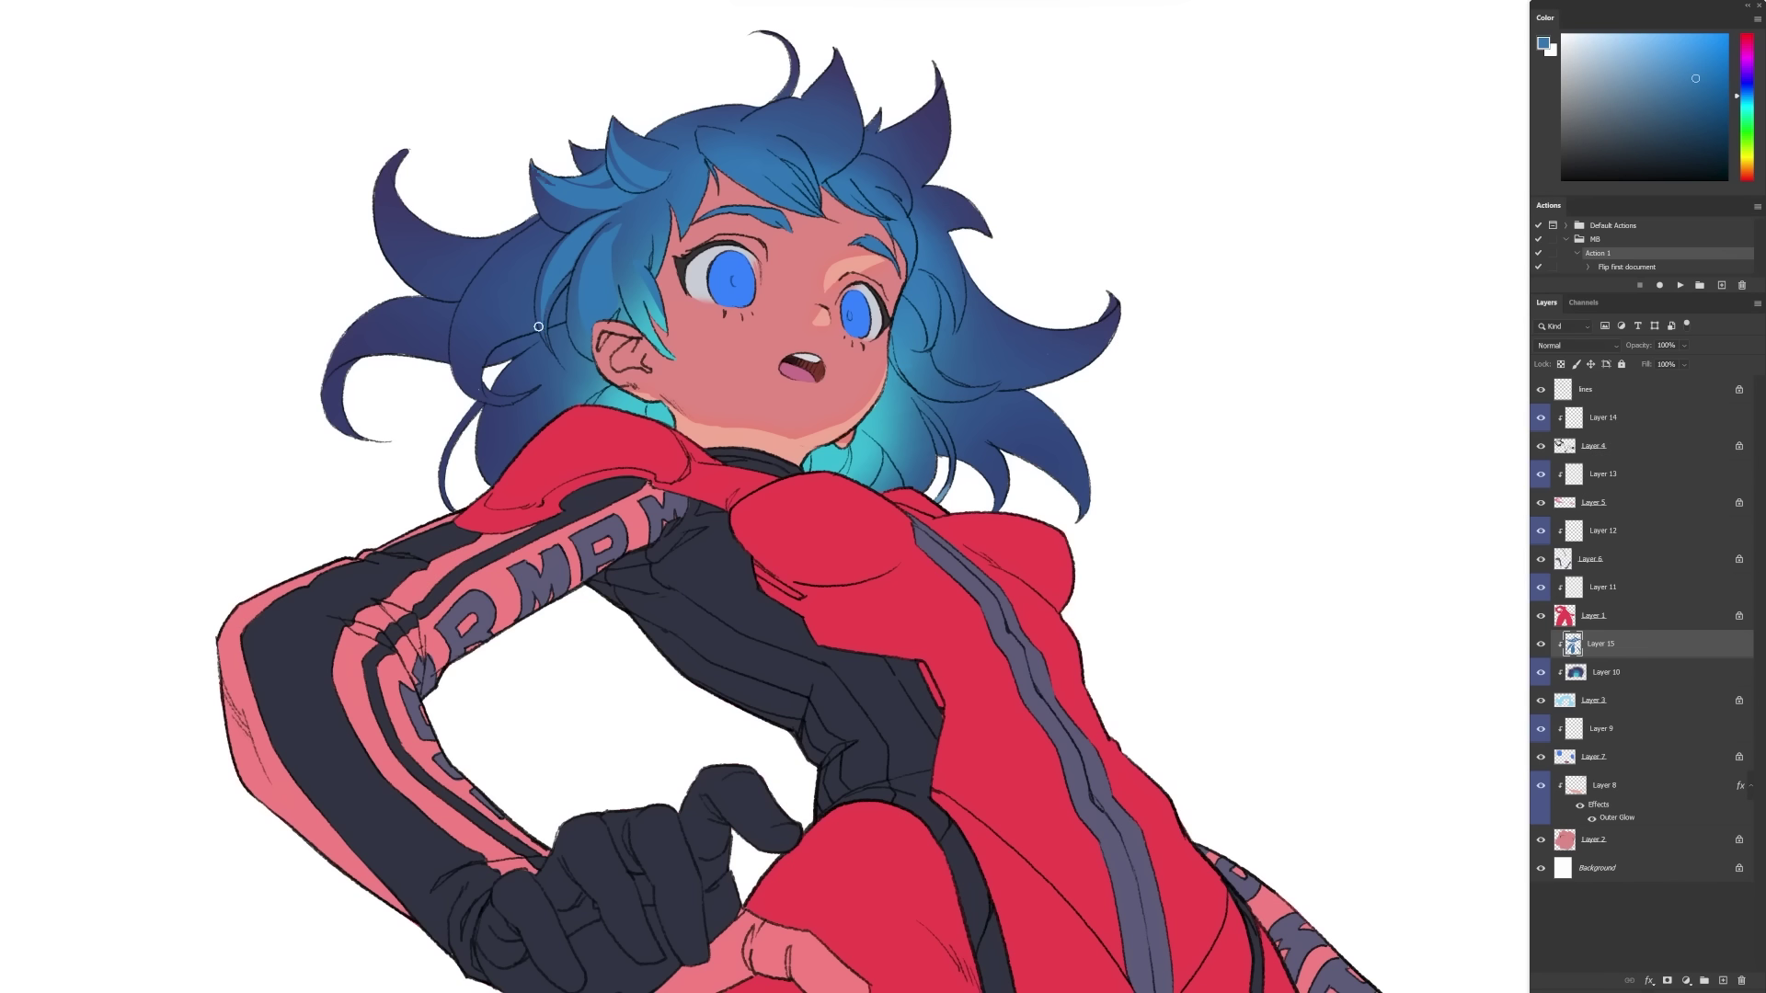
pyautogui.moveTo(1012, 418); pyautogui.dragTo(1040, 451)
pyautogui.keyDown('alt'); pyautogui.click(751, 168); pyautogui.keyUp('alt')
pyautogui.moveTo(751, 168); pyautogui.dragTo(778, 173)
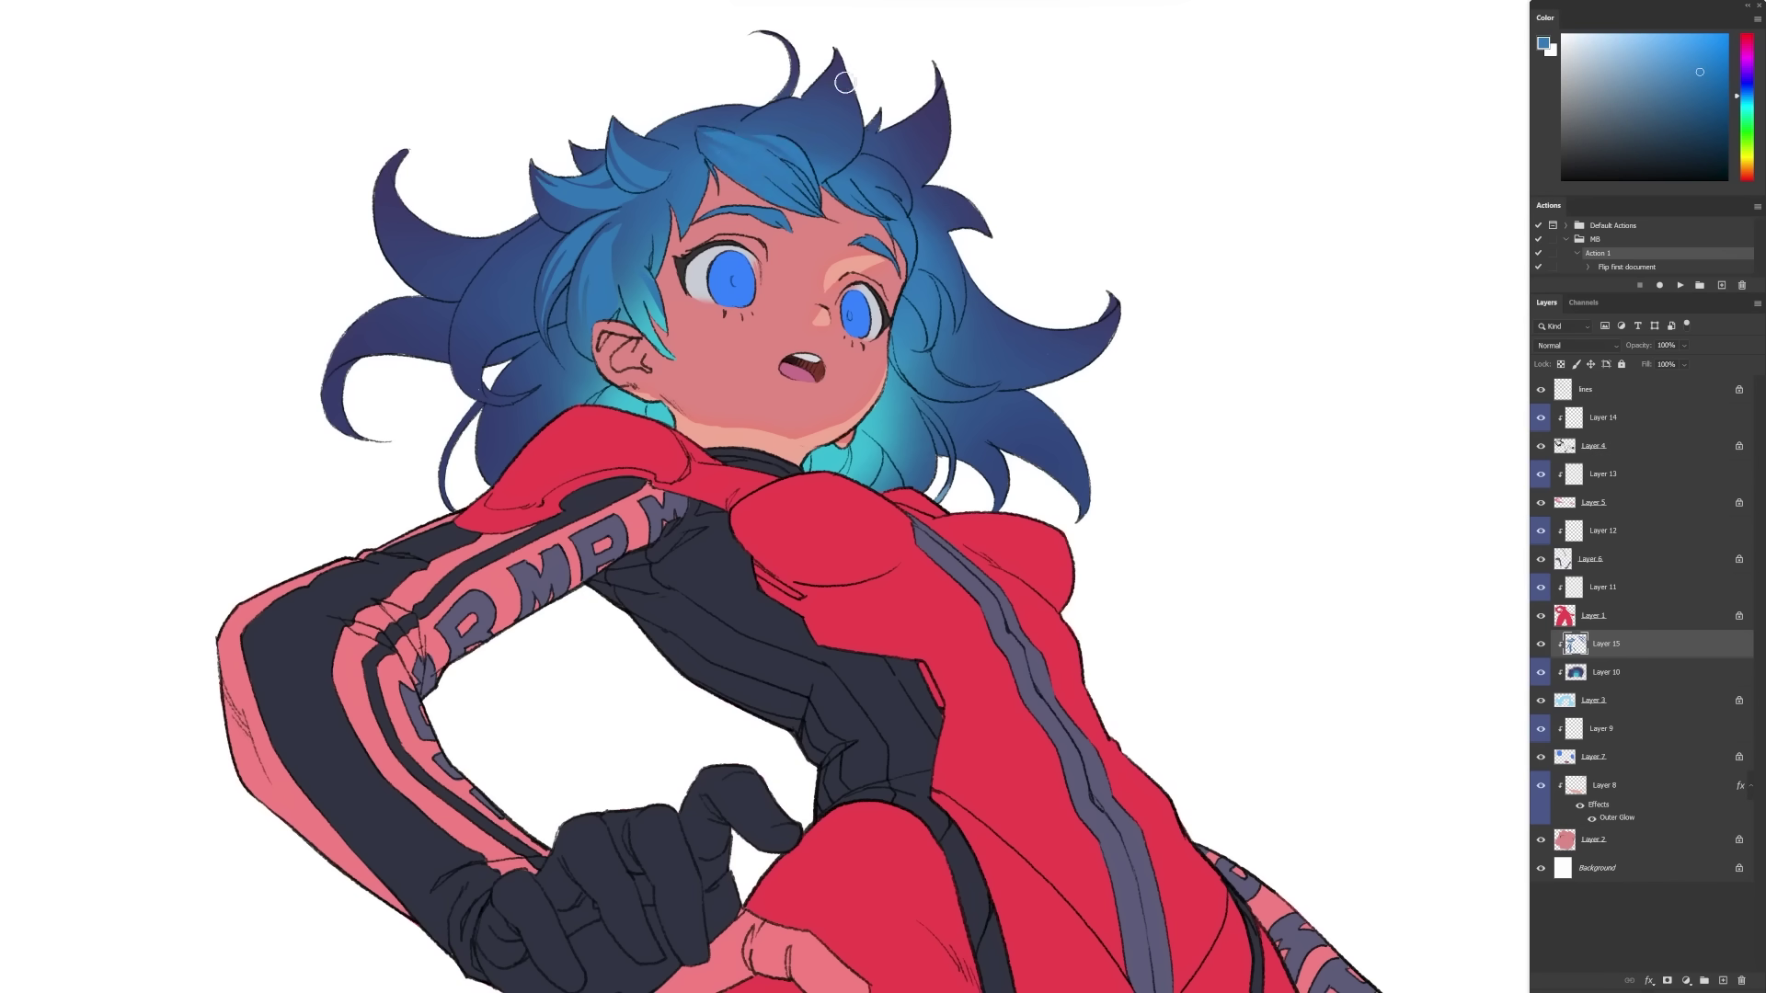
# Paint lighter blue strands on the crown spikes and the flowing locks on the outstretched-arm side of the head.
pyautogui.moveTo(835, 69); pyautogui.dragTo(811, 152)
pyautogui.moveTo(1108, 326); pyautogui.dragTo(961, 363)
pyautogui.moveTo(1039, 404); pyautogui.dragTo(1081, 510)
pyautogui.moveTo(941, 87); pyautogui.dragTo(918, 179)
pyautogui.moveTo(1000, 455); pyautogui.dragTo(1005, 506)
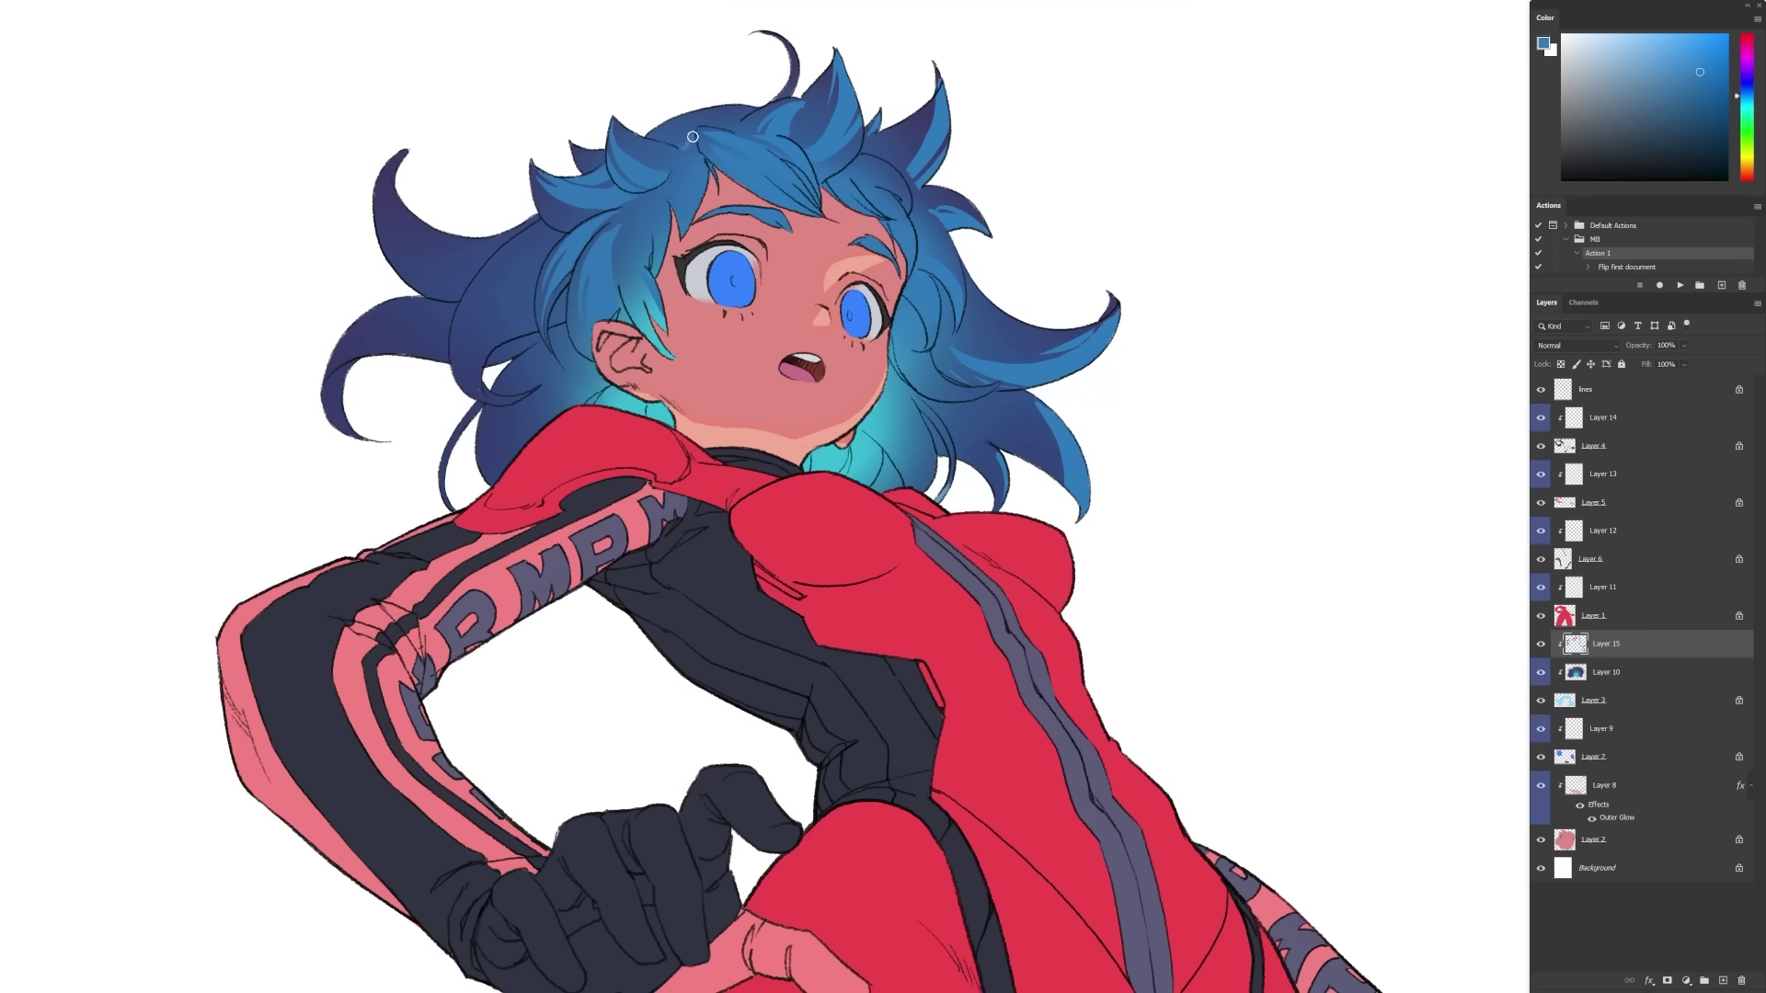
# Rotate the canvas and extend the lighter blue strands to the lower hair tips and the hair behind the face.
pyautogui.press('r')
pyautogui.moveTo(679, 130); pyautogui.dragTo(547, 206)
pyautogui.moveTo(505, 520)
pyautogui.mouseDown()
pyautogui.moveTo(487, 402)
pyautogui.moveTo(509, 425)
pyautogui.mouseUp()
pyautogui.moveTo(525, 533); pyautogui.dragTo(497, 402)
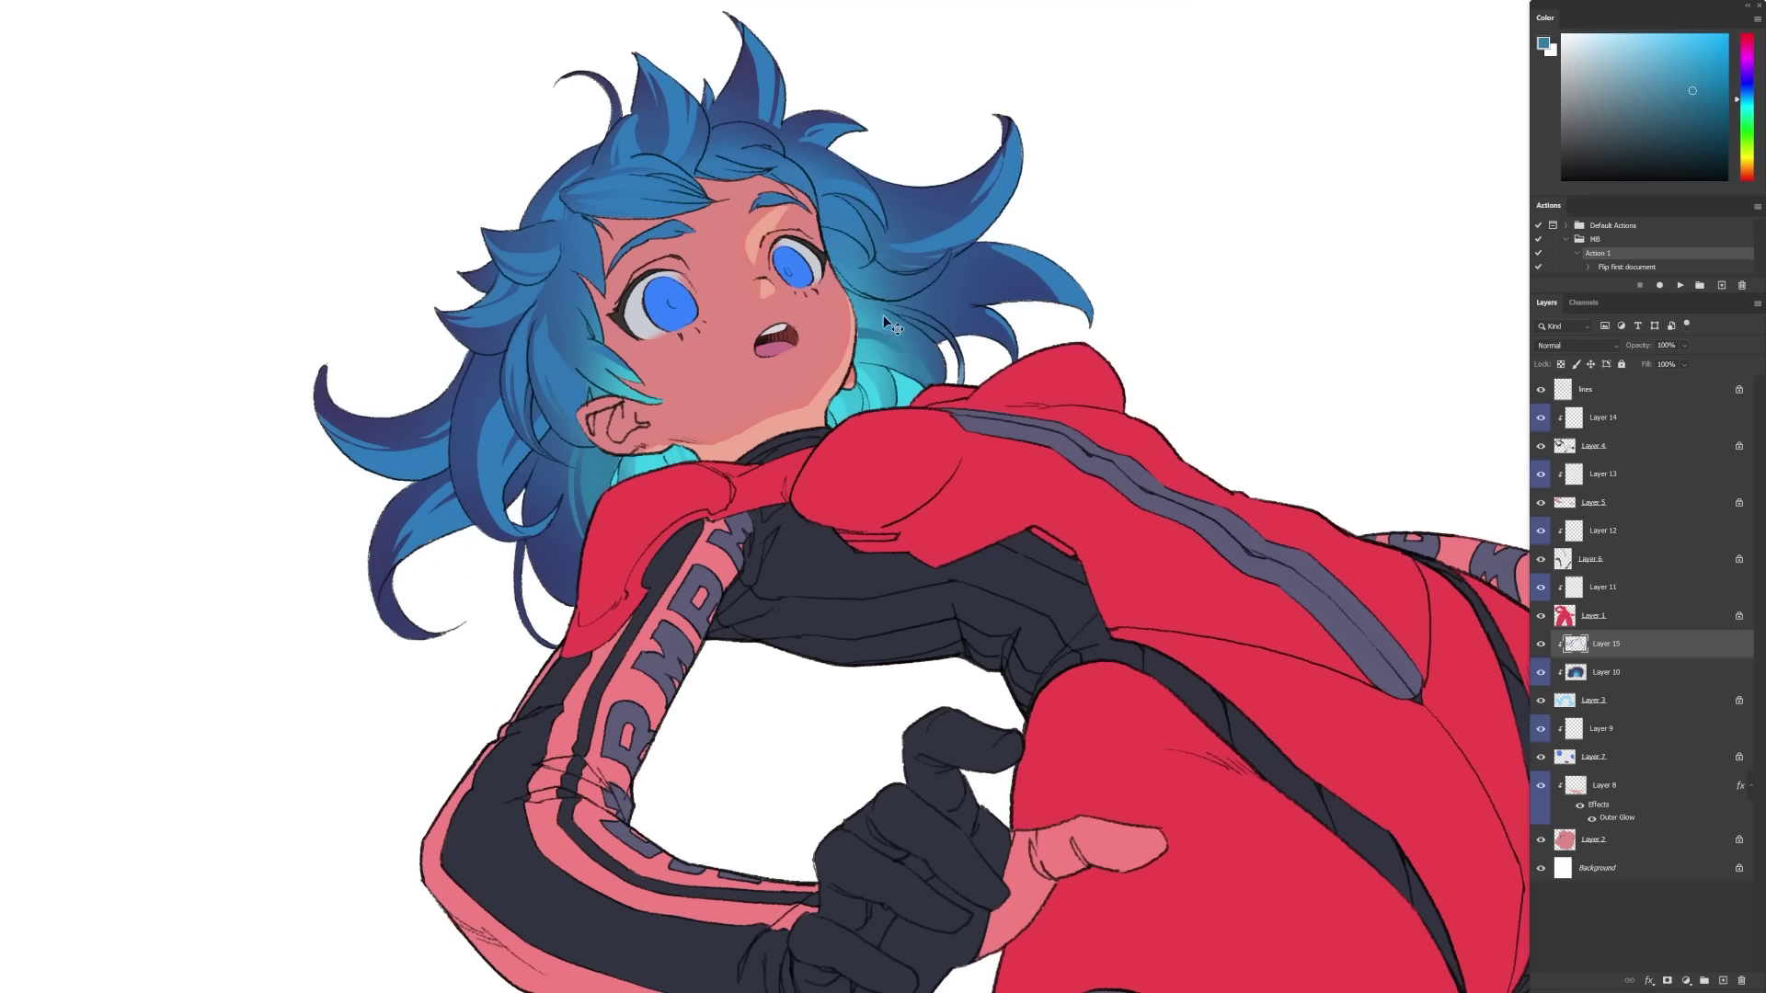
pyautogui.moveTo(857, 342); pyautogui.dragTo(1039, 276)
pyautogui.keyDown('alt'); pyautogui.click(751, 116); pyautogui.keyUp('alt')
# Add an Outer Glow to Layer 15 with Hard Light blending, 97% opacity and the colour 577bff.
pyautogui.click(1649, 980)
pyautogui.click(1582, 970)
pyautogui.click(1315, 523)
pyautogui.click(1209, 666)
pyautogui.moveTo(1127, 664)
pyautogui.mouseDown()
pyautogui.moveTo(1119, 686)
pyautogui.moveTo(1150, 650)
pyautogui.mouseUp()
pyautogui.click(1331, 596)
pyautogui.moveTo(1355, 613); pyautogui.dragTo(1342, 612)
pyautogui.click(1319, 523)
pyautogui.click(1133, 602)
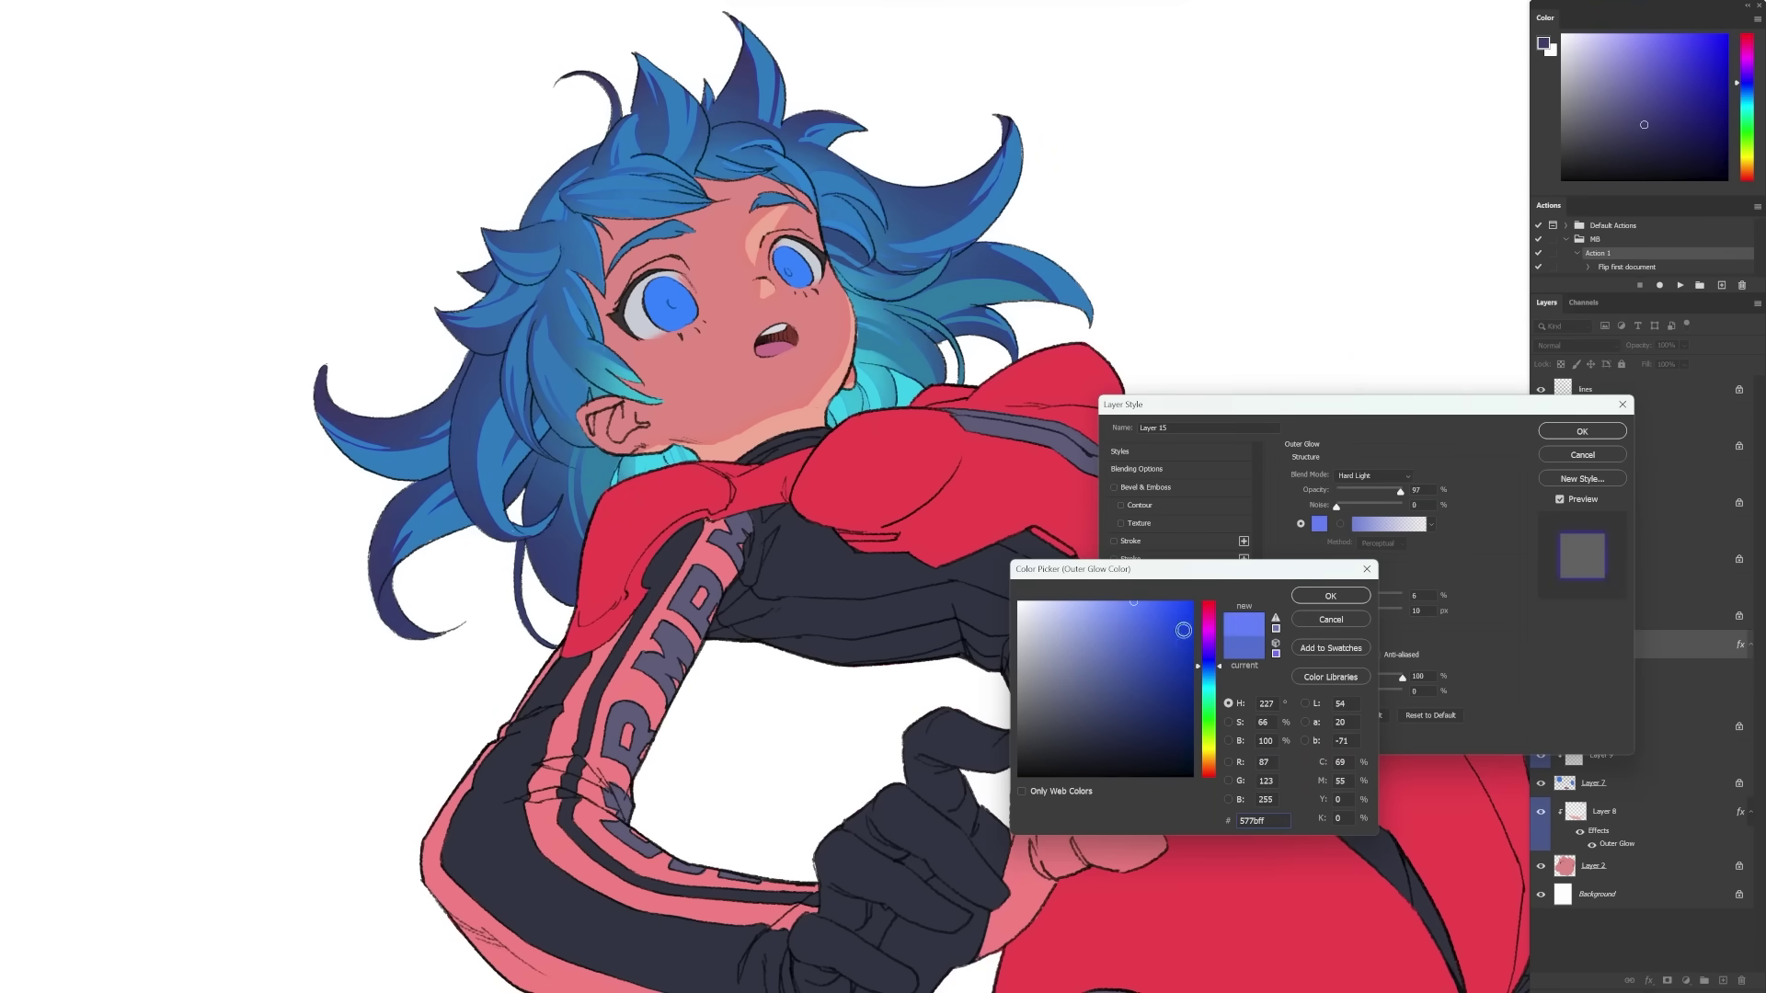
pyautogui.click(1330, 596)
pyautogui.click(1582, 430)
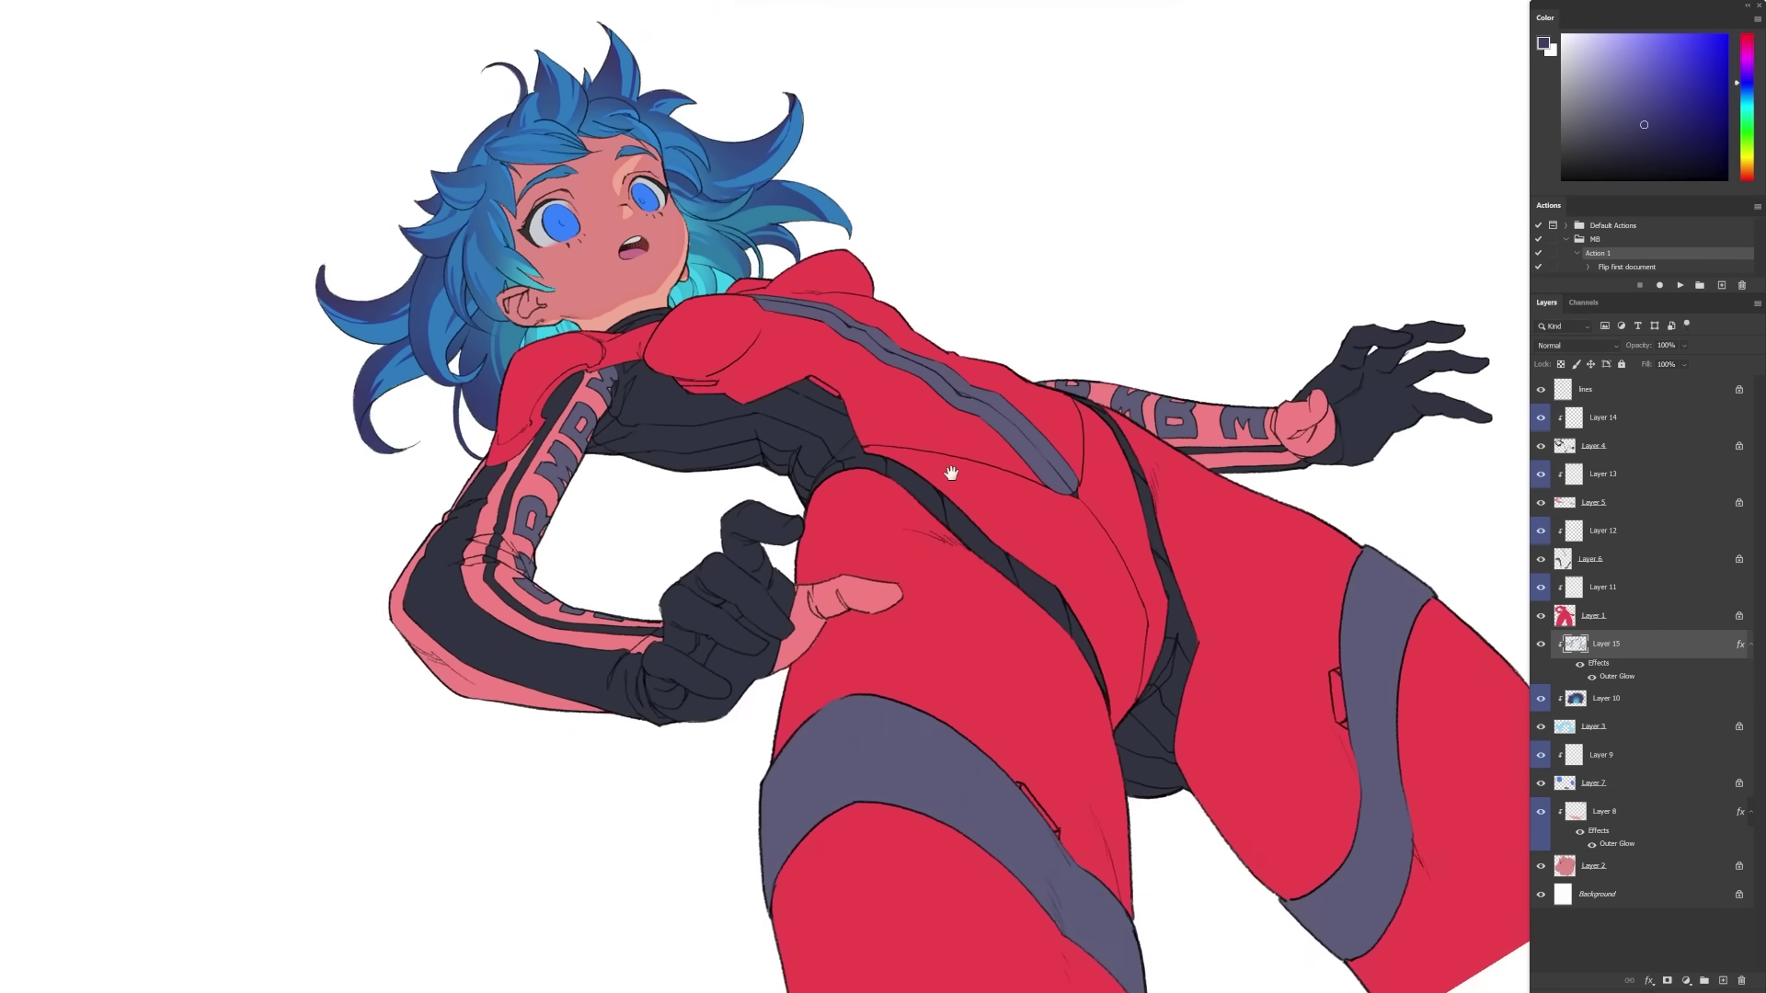
# On Layer 11, block in dark magenta shadow on the inner thigh and lower part of the leg nearest the outstretched arm.
pyautogui.moveTo(951, 473); pyautogui.dragTo(1052, 544)
pyautogui.moveTo(1019, 418); pyautogui.dragTo(1000, 410)
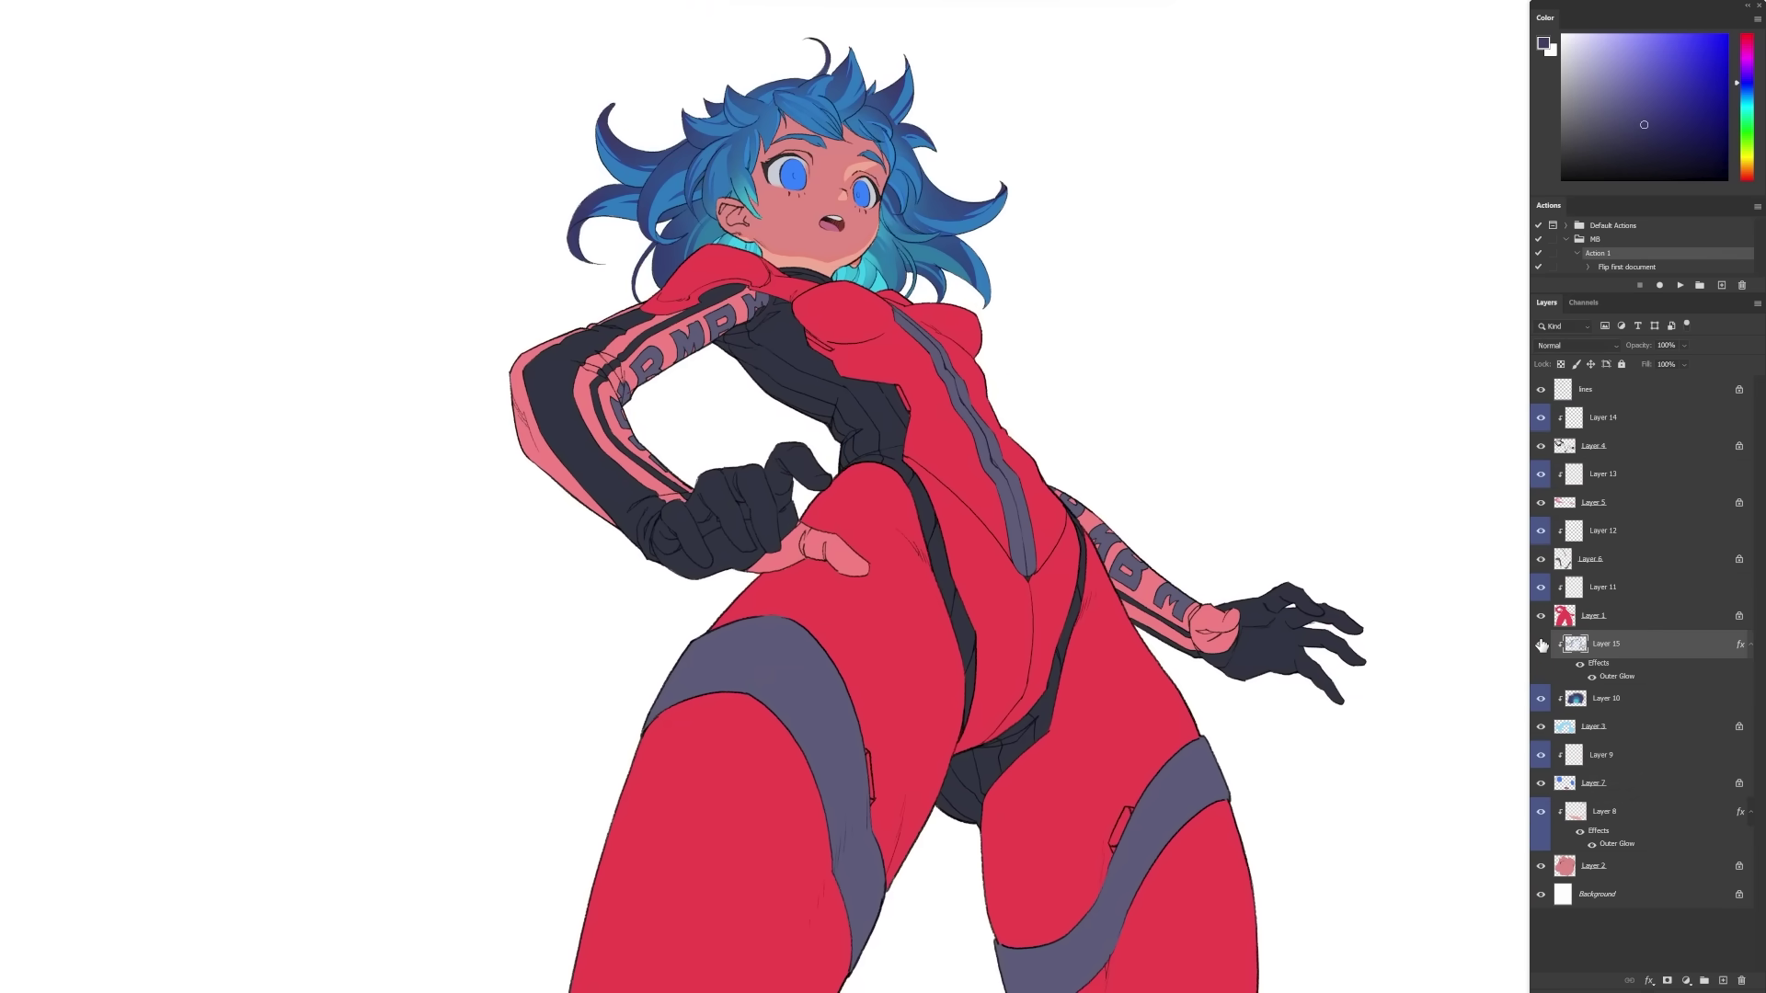
pyautogui.click(1746, 42)
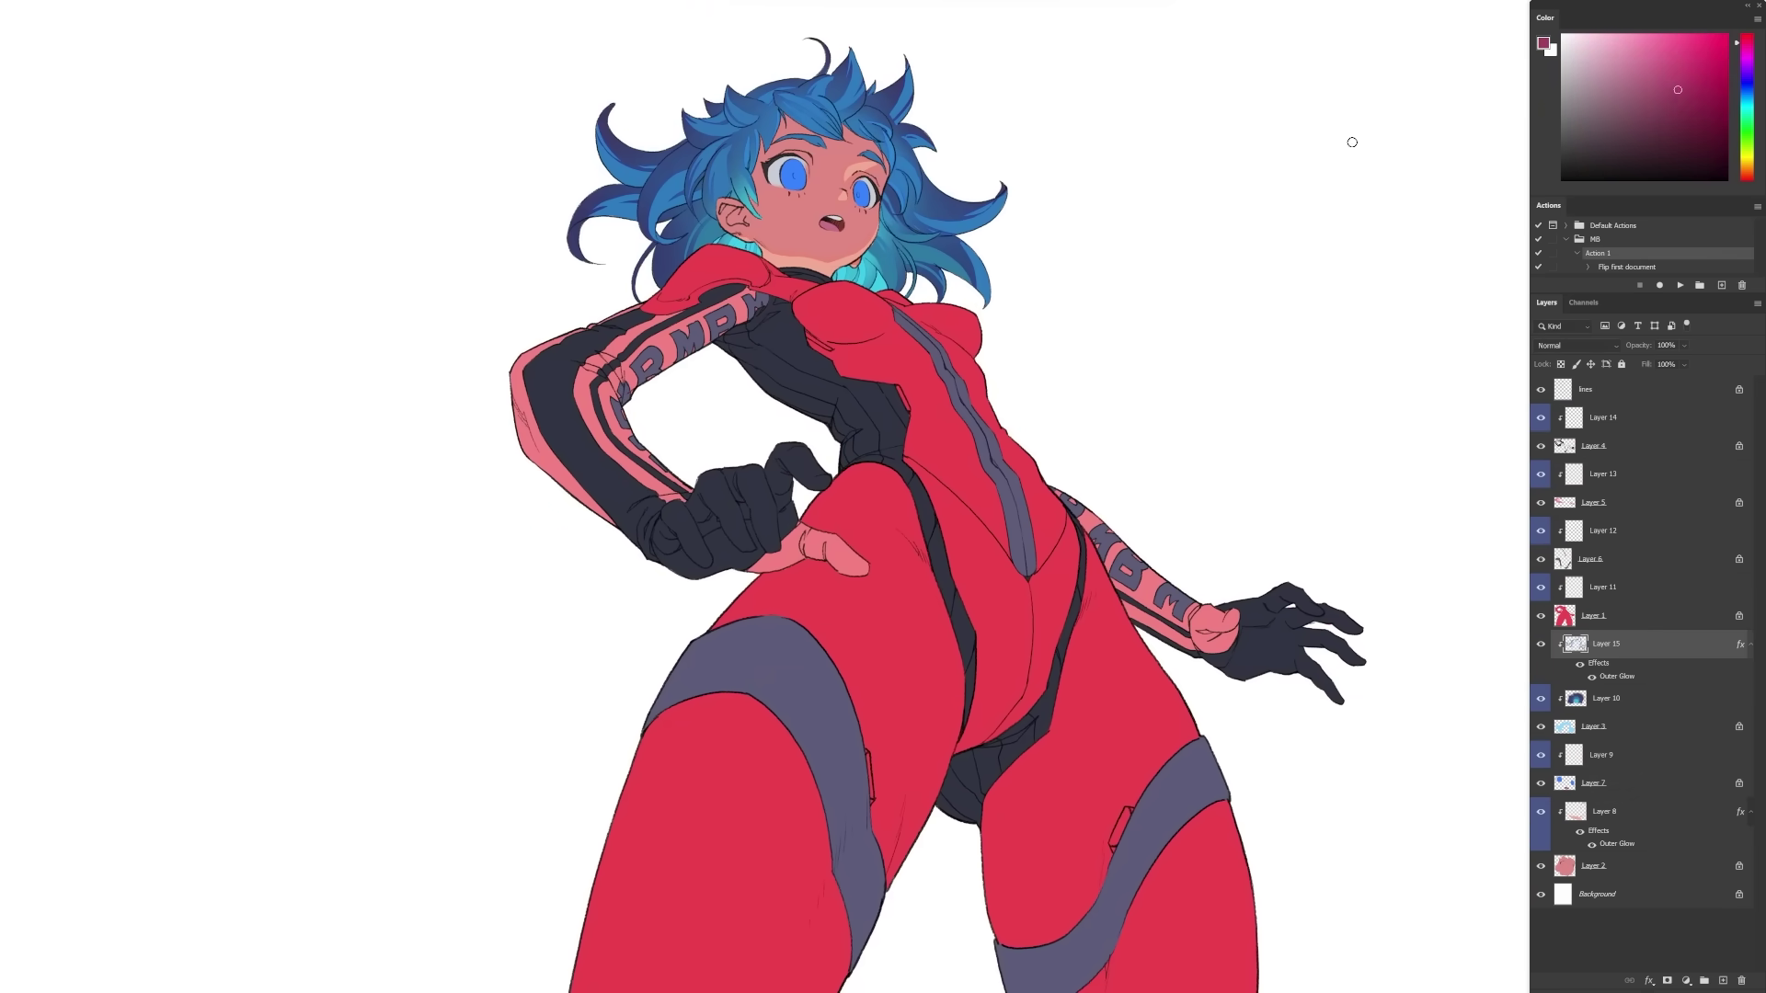
pyautogui.click(1612, 590)
pyautogui.click(1680, 92)
pyautogui.moveTo(1011, 788); pyautogui.dragTo(930, 678)
pyautogui.moveTo(947, 798)
pyautogui.mouseDown()
pyautogui.moveTo(894, 584)
pyautogui.moveTo(929, 828)
pyautogui.mouseUp()
pyautogui.moveTo(1012, 837); pyautogui.dragTo(1141, 727)
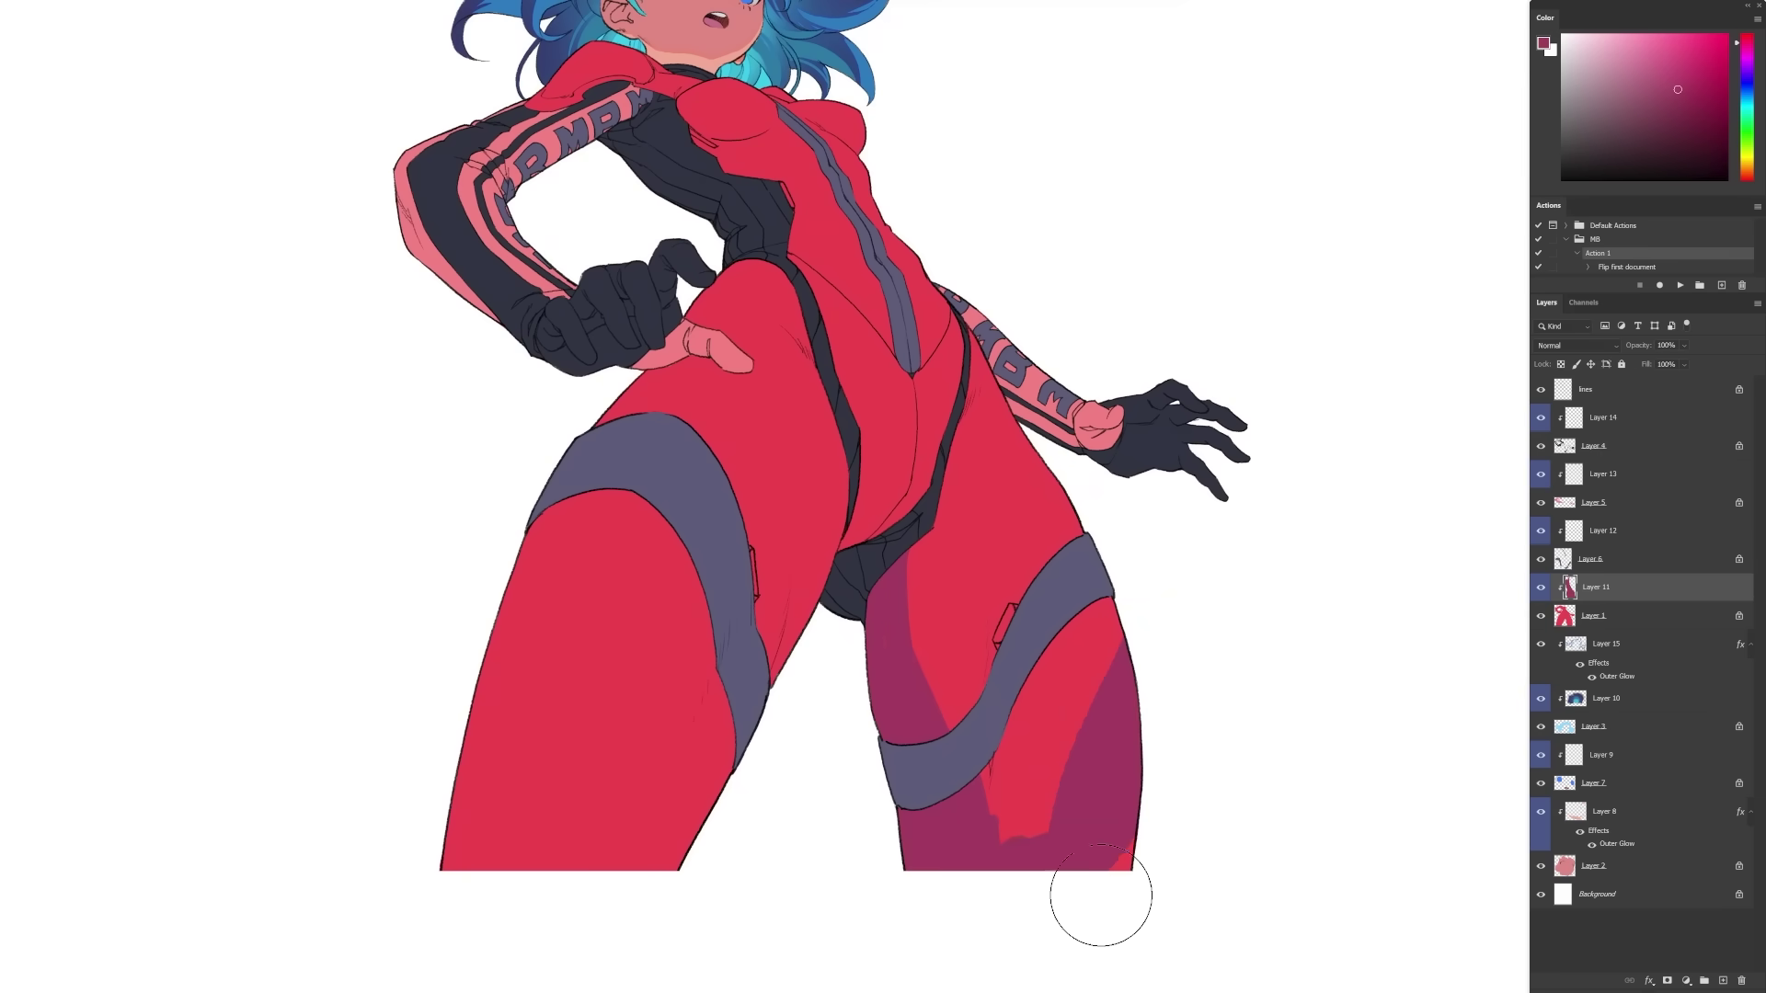
# Block in dark crimson shadow on both legs below the thigh bands and on the inner thigh.
pyautogui.moveTo(1112, 644); pyautogui.dragTo(1017, 800)
pyautogui.moveTo(842, 460); pyautogui.dragTo(763, 602)
pyautogui.moveTo(680, 542)
pyautogui.mouseDown()
pyautogui.moveTo(726, 736)
pyautogui.moveTo(713, 699)
pyautogui.mouseUp()
pyautogui.moveTo(1128, 602); pyautogui.dragTo(1124, 650)
pyautogui.moveTo(542, 581); pyautogui.dragTo(607, 565)
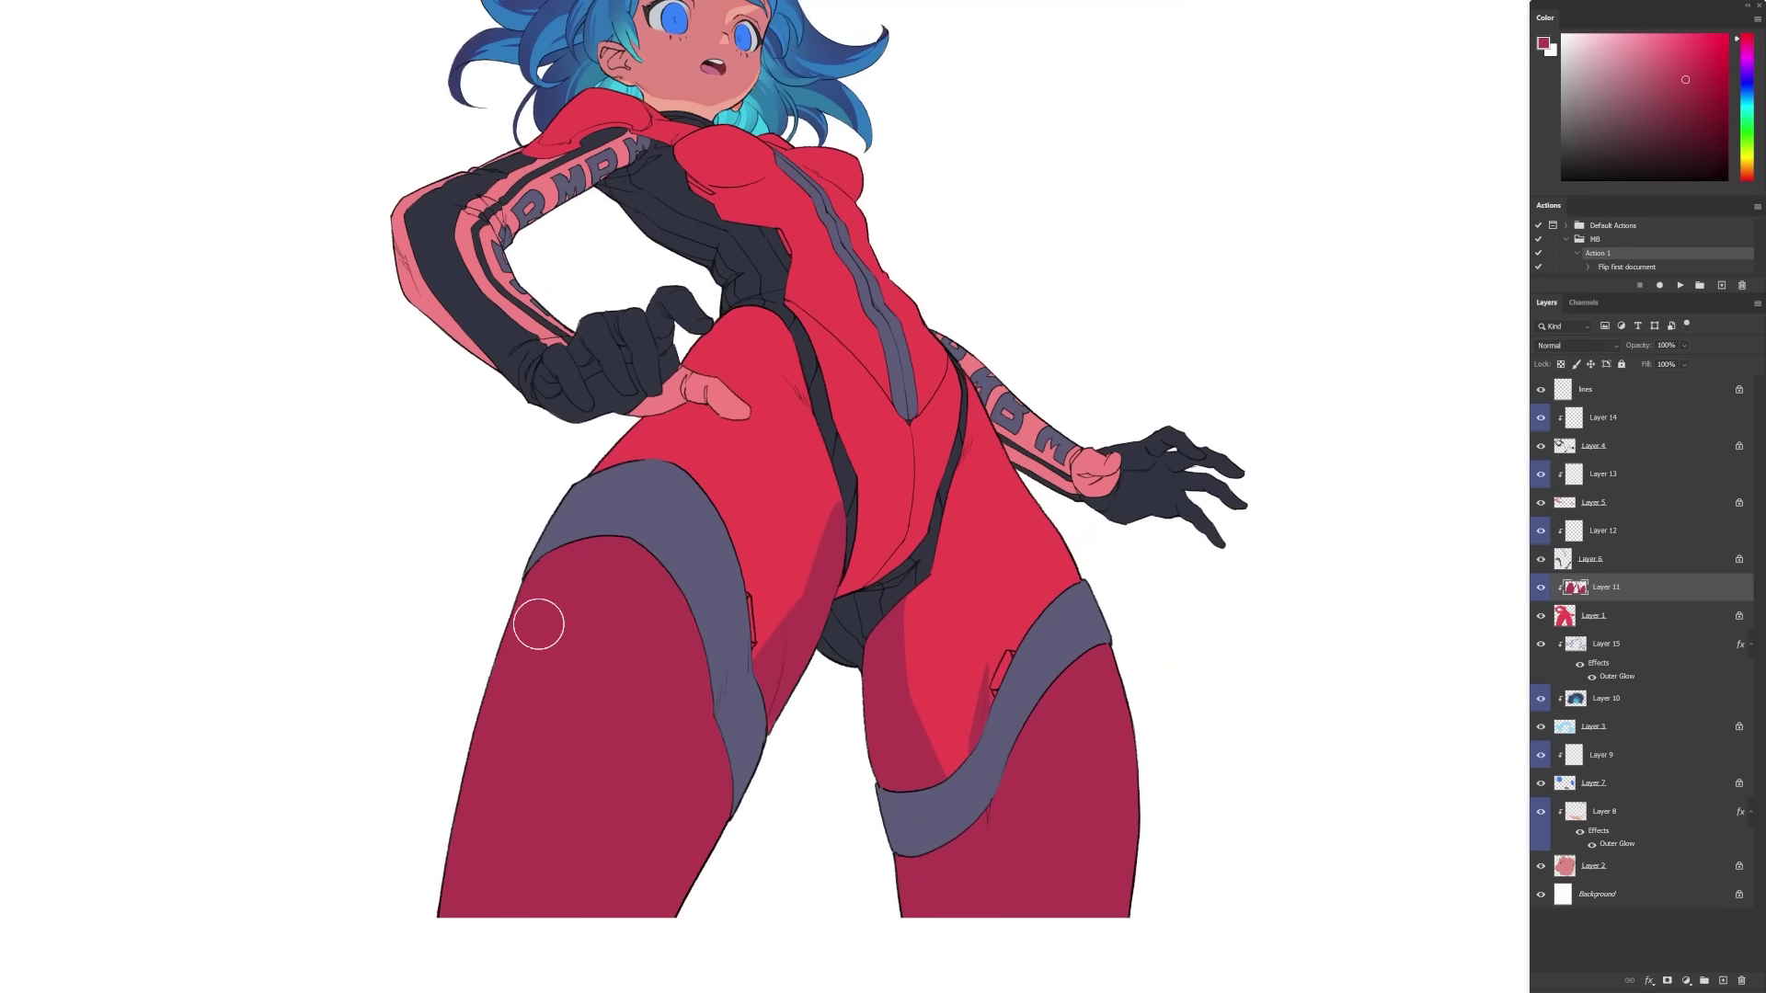
# Undo the last stroke and tint both inner-thigh shadows dark magenta with the layer's transparency locked.
pyautogui.hotkey('ctrl', 'z')
pyautogui.click(1677, 91)
pyautogui.press('/')
pyautogui.moveTo(832, 524); pyautogui.dragTo(778, 704)
pyautogui.moveTo(885, 626); pyautogui.dragTo(911, 749)
pyautogui.press('/')
# Paint dark magenta shadows on the red suit's crotch, hip, under the resting hand, breasts and side of the torso.
pyautogui.moveTo(848, 581); pyautogui.dragTo(931, 508)
pyautogui.moveTo(598, 478); pyautogui.dragTo(672, 419)
pyautogui.moveTo(691, 370)
pyautogui.mouseDown()
pyautogui.moveTo(777, 324)
pyautogui.moveTo(670, 460)
pyautogui.mouseUp()
pyautogui.moveTo(852, 295); pyautogui.dragTo(861, 388)
pyautogui.moveTo(699, 241); pyautogui.dragTo(745, 256)
pyautogui.moveTo(863, 267); pyautogui.dragTo(835, 264)
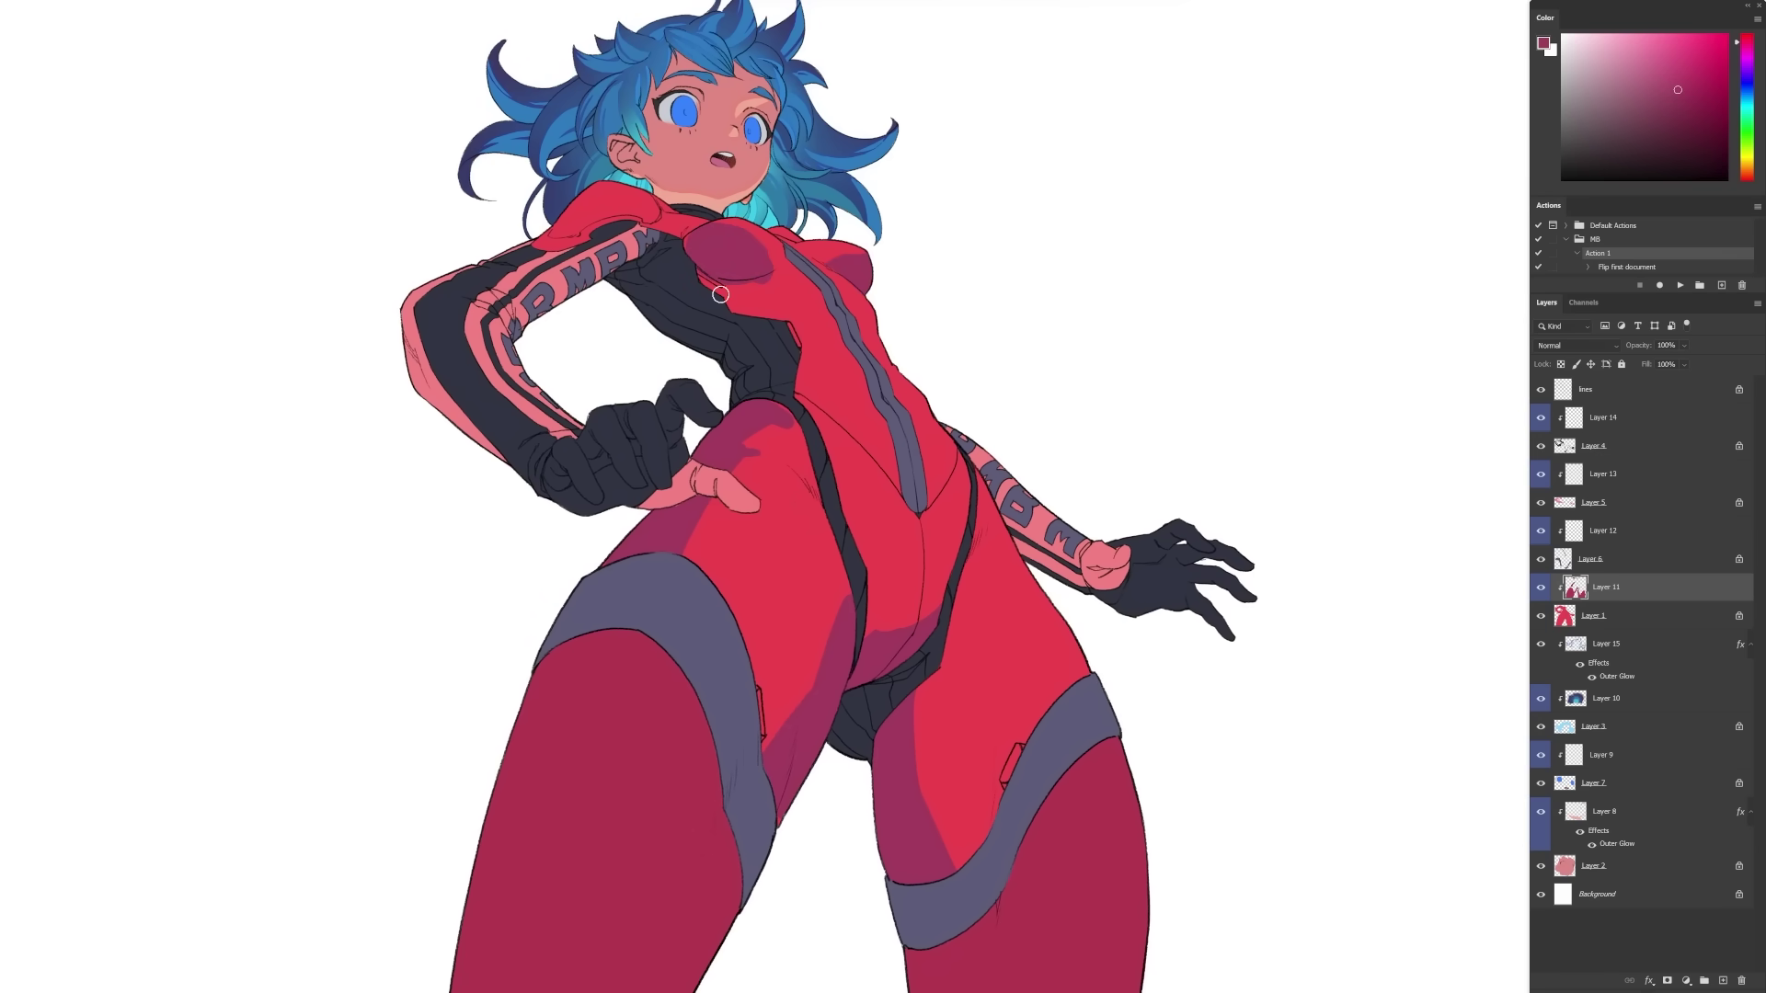
pyautogui.moveTo(749, 263); pyautogui.dragTo(772, 338)
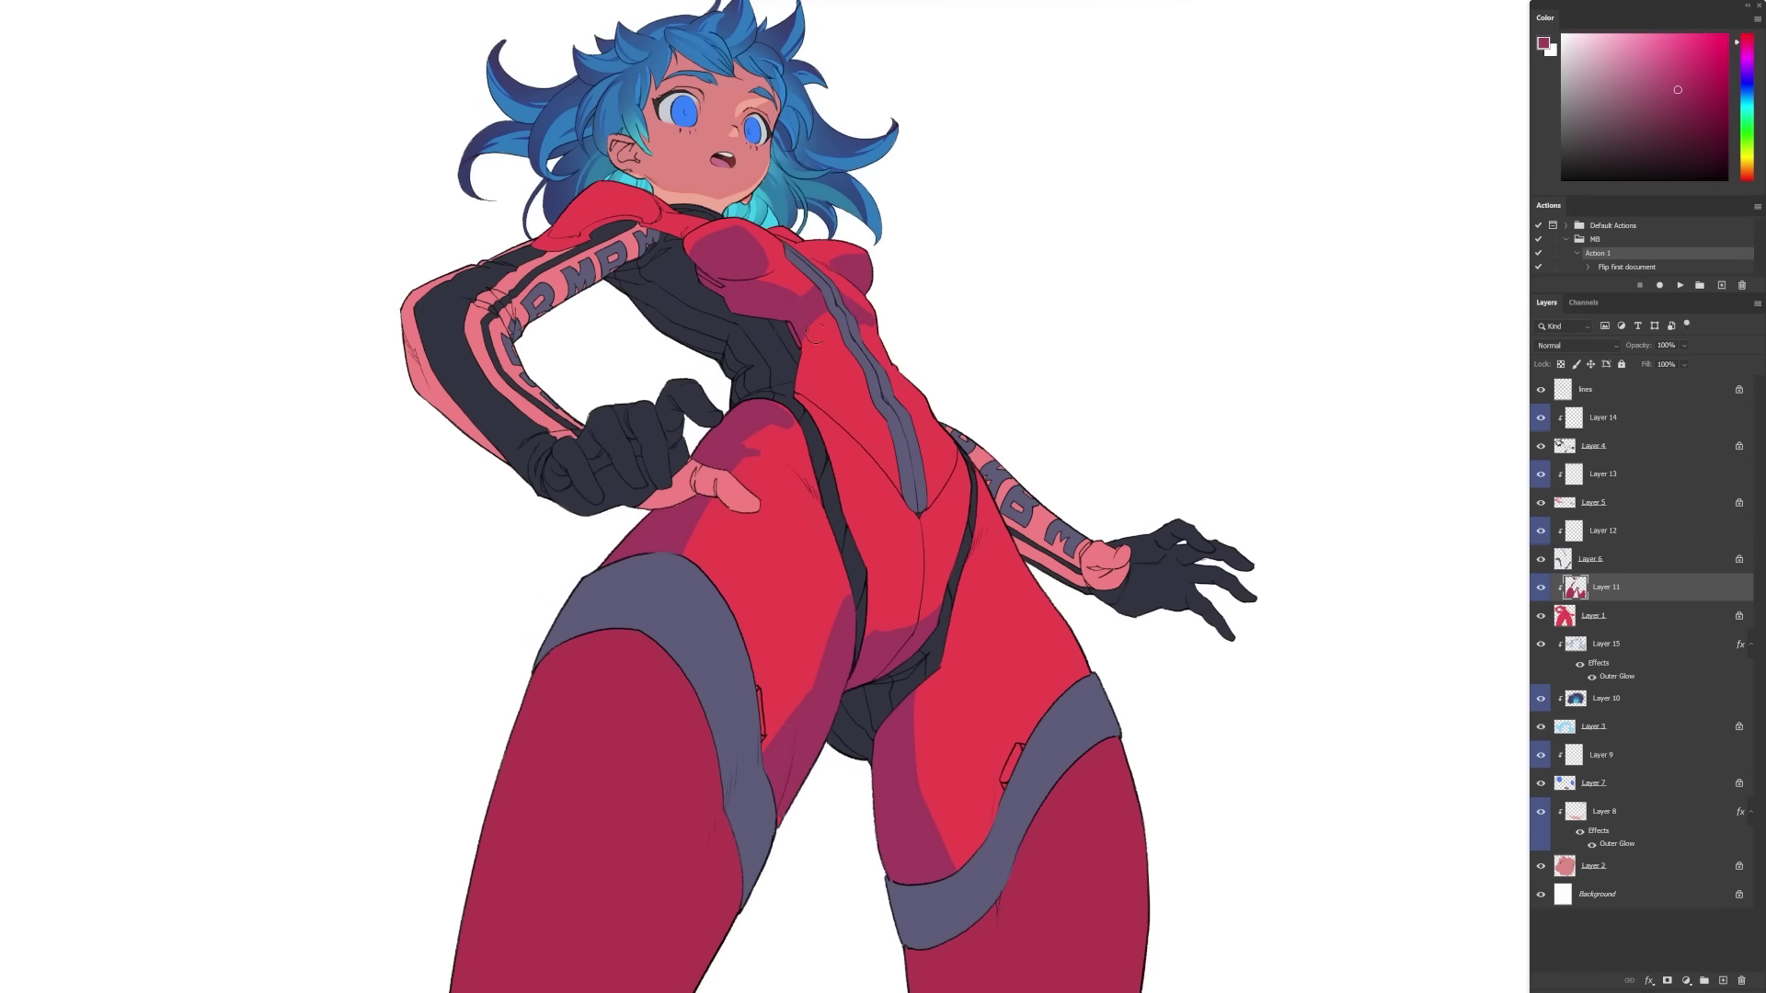
# Add dark magenta shadows along the suit's straps, centre seams and upper hips.
pyautogui.moveTo(815, 429); pyautogui.dragTo(860, 663)
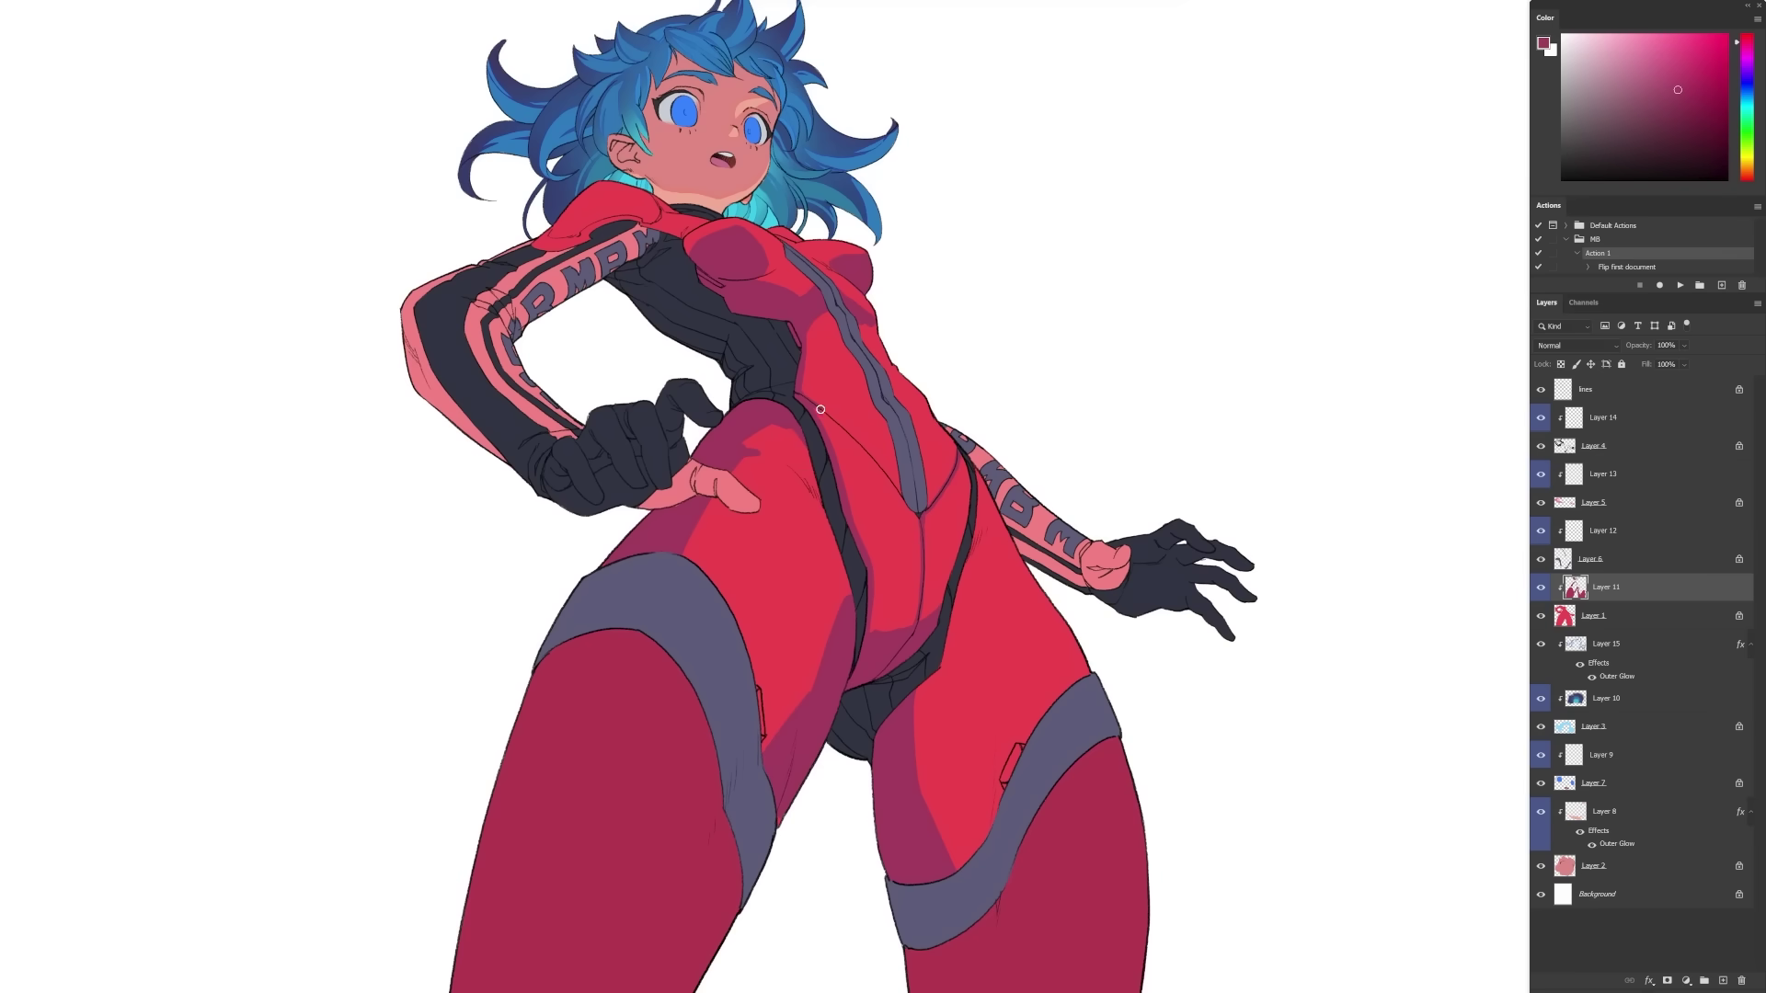
pyautogui.moveTo(985, 458); pyautogui.dragTo(966, 588)
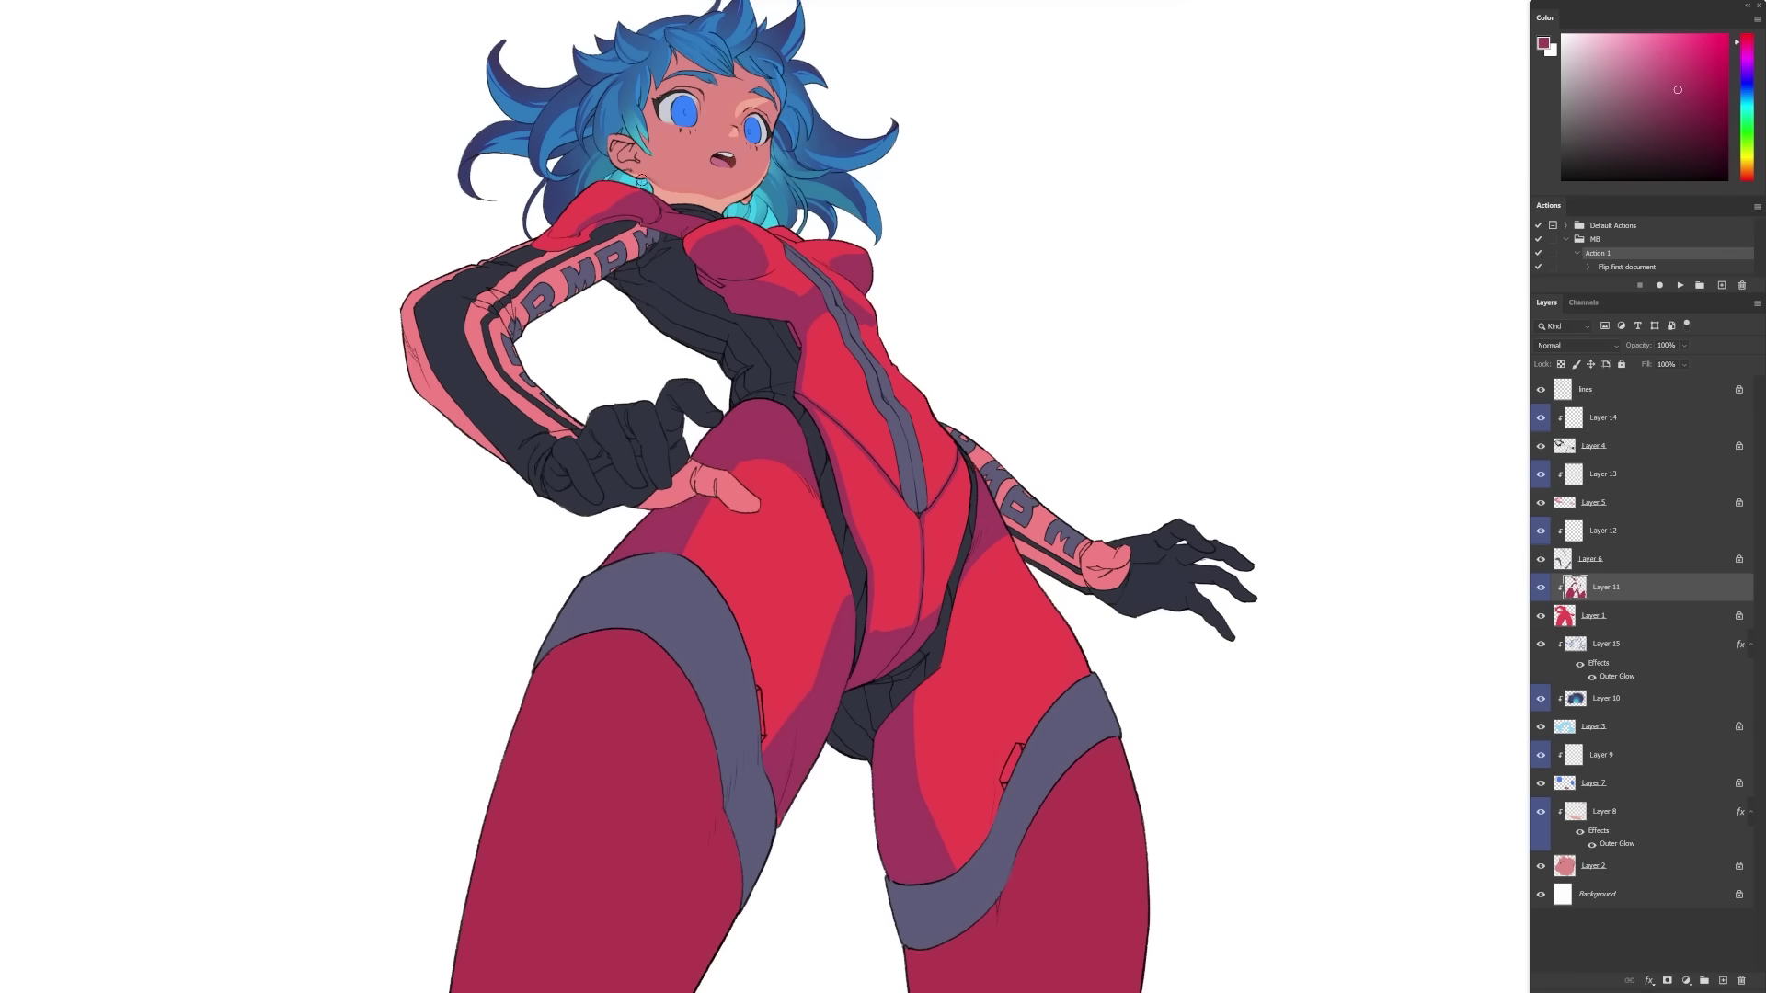
pyautogui.moveTo(848, 520); pyautogui.dragTo(829, 505)
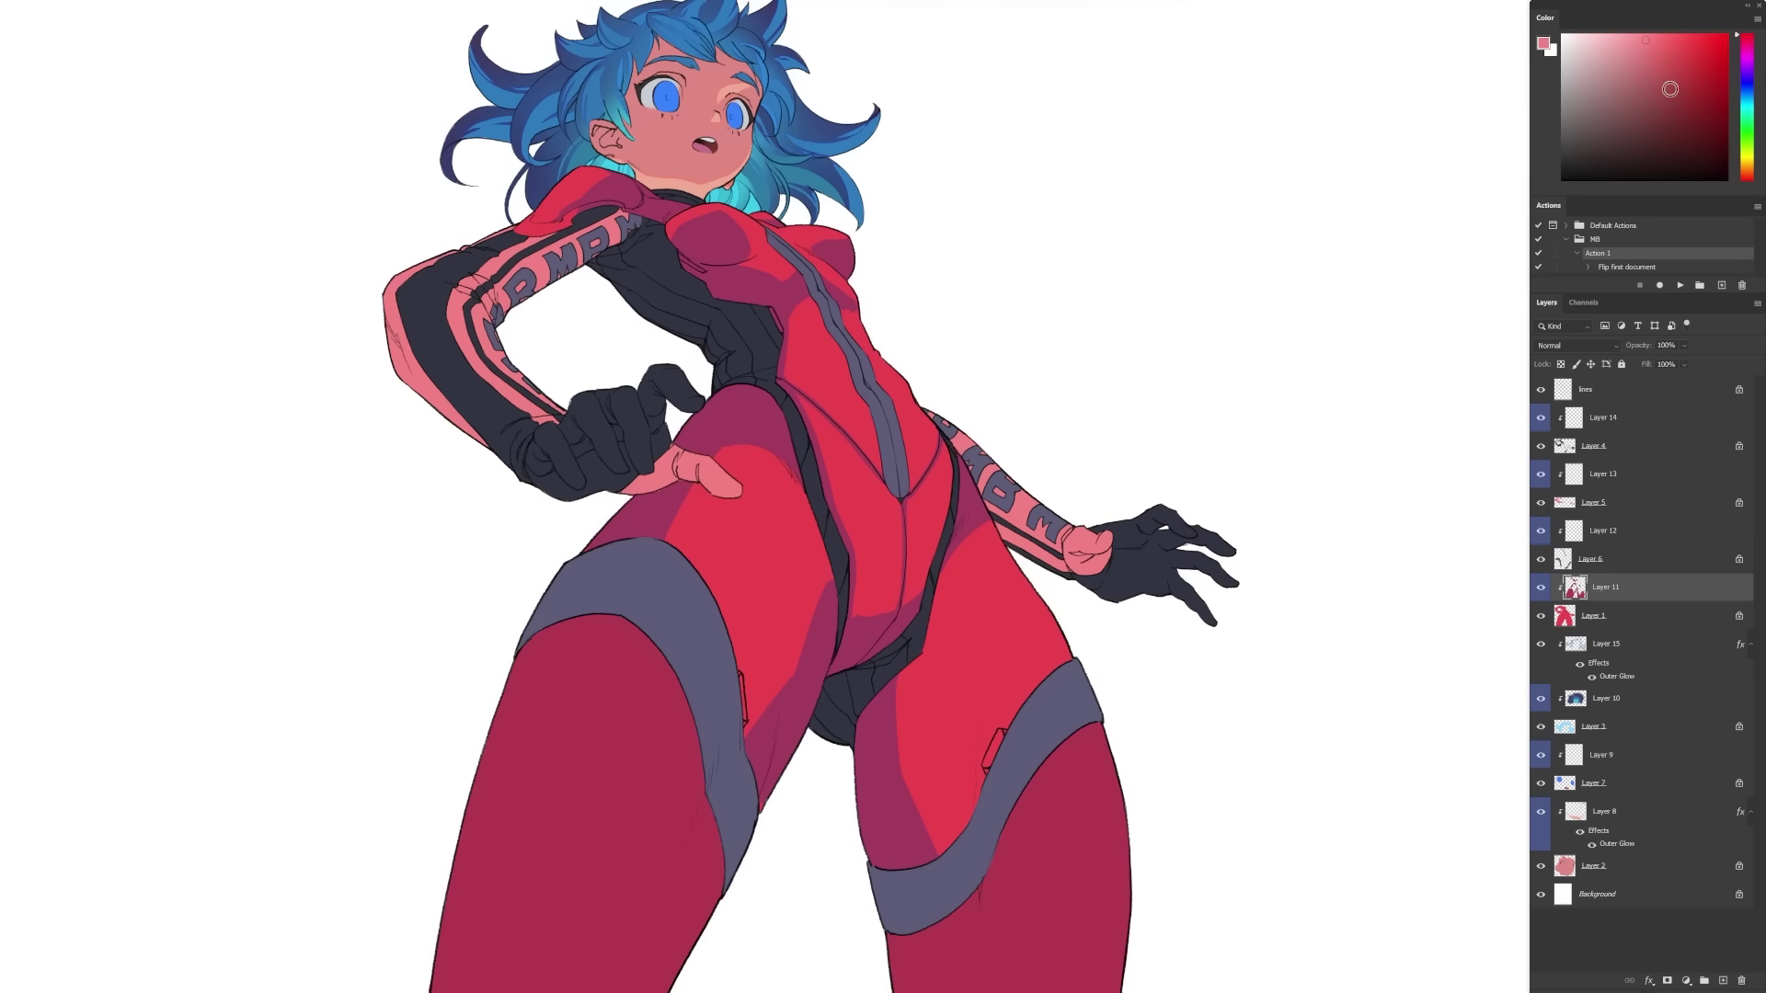
# On Layer 13, paint crimson shadows over the pink sleeve stripes, bare hand area and wrist of both arms.
pyautogui.click(1605, 474)
pyautogui.moveTo(644, 226)
pyautogui.mouseDown()
pyautogui.moveTo(501, 294)
pyautogui.moveTo(476, 407)
pyautogui.mouseUp()
pyautogui.moveTo(667, 471)
pyautogui.mouseDown()
pyautogui.moveTo(642, 481)
pyautogui.moveTo(673, 456)
pyautogui.moveTo(738, 495)
pyautogui.mouseUp()
pyautogui.press('[')
pyautogui.press('[')
pyautogui.press(']')
pyautogui.press(']')
pyautogui.moveTo(1108, 536)
pyautogui.mouseDown()
pyautogui.moveTo(1076, 567)
pyautogui.moveTo(995, 508)
pyautogui.mouseUp()
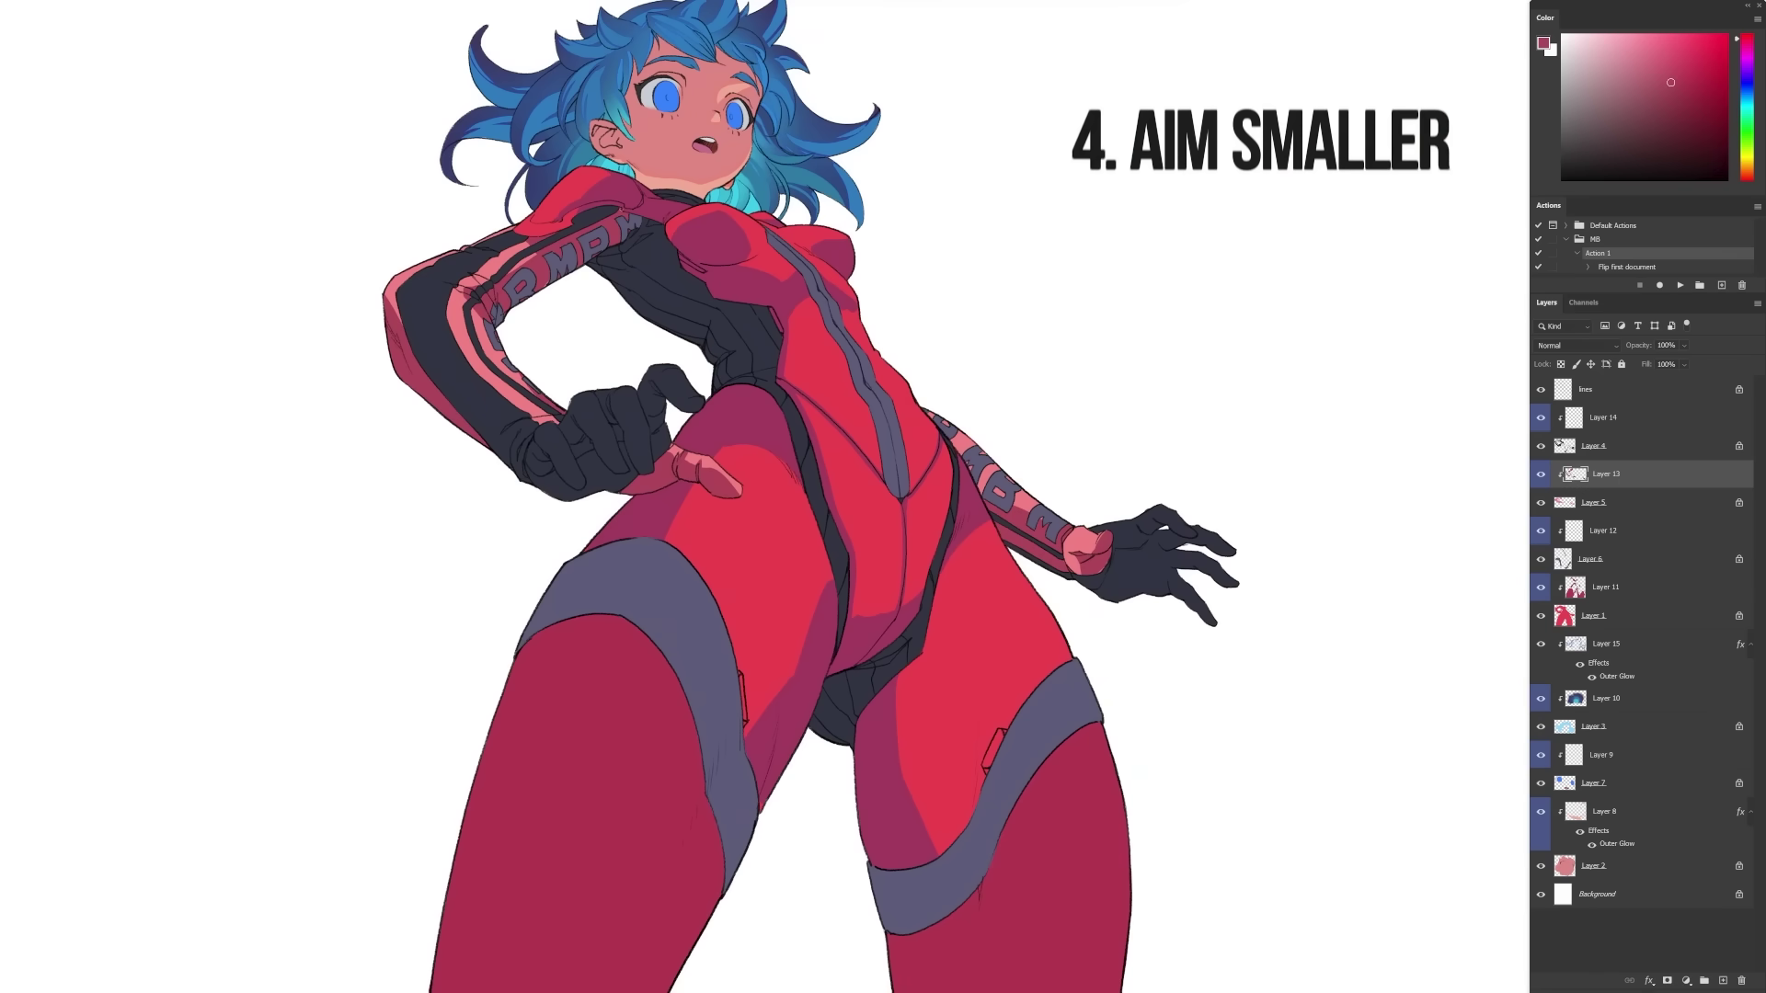
# On Layer 14, paint lighter grey-blue shading on the suit's dark torso side and the bent arm's dark sleeve.
pyautogui.click(1608, 424)
pyautogui.moveTo(707, 333)
pyautogui.mouseDown()
pyautogui.moveTo(614, 274)
pyautogui.moveTo(701, 322)
pyautogui.mouseUp()
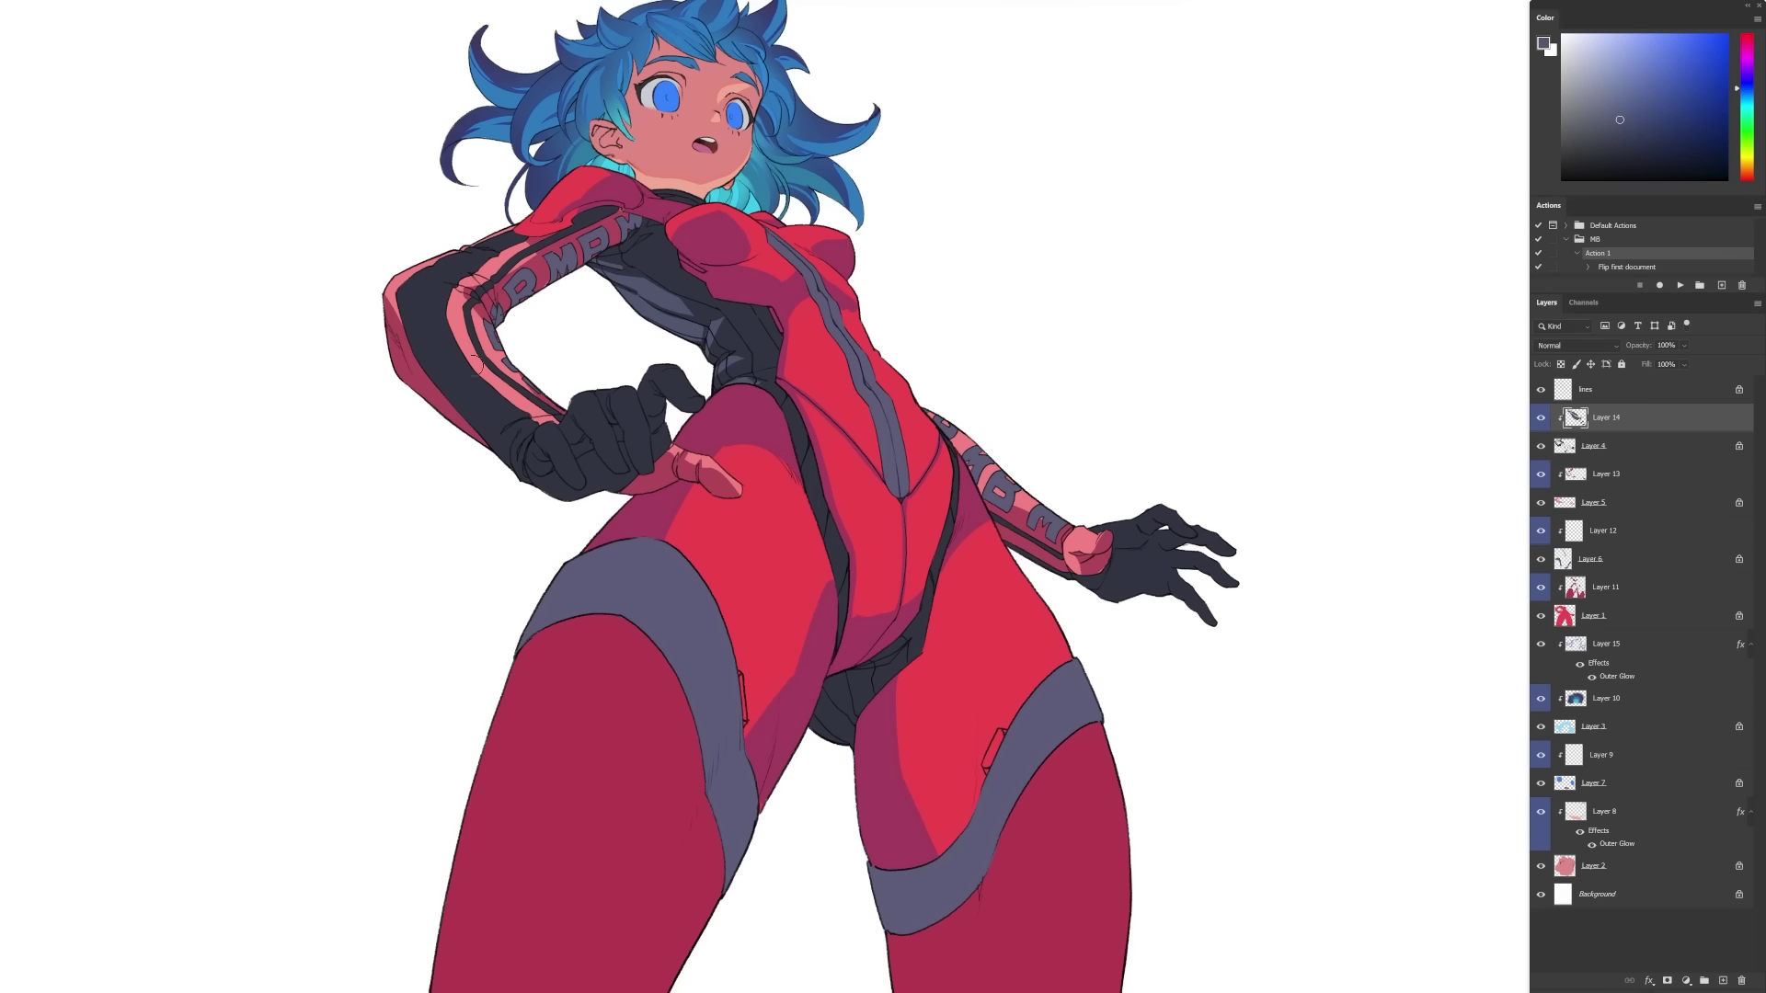
pyautogui.moveTo(481, 286); pyautogui.dragTo(496, 299)
pyautogui.moveTo(408, 334); pyautogui.dragTo(503, 436)
pyautogui.moveTo(512, 464); pyautogui.dragTo(521, 429)
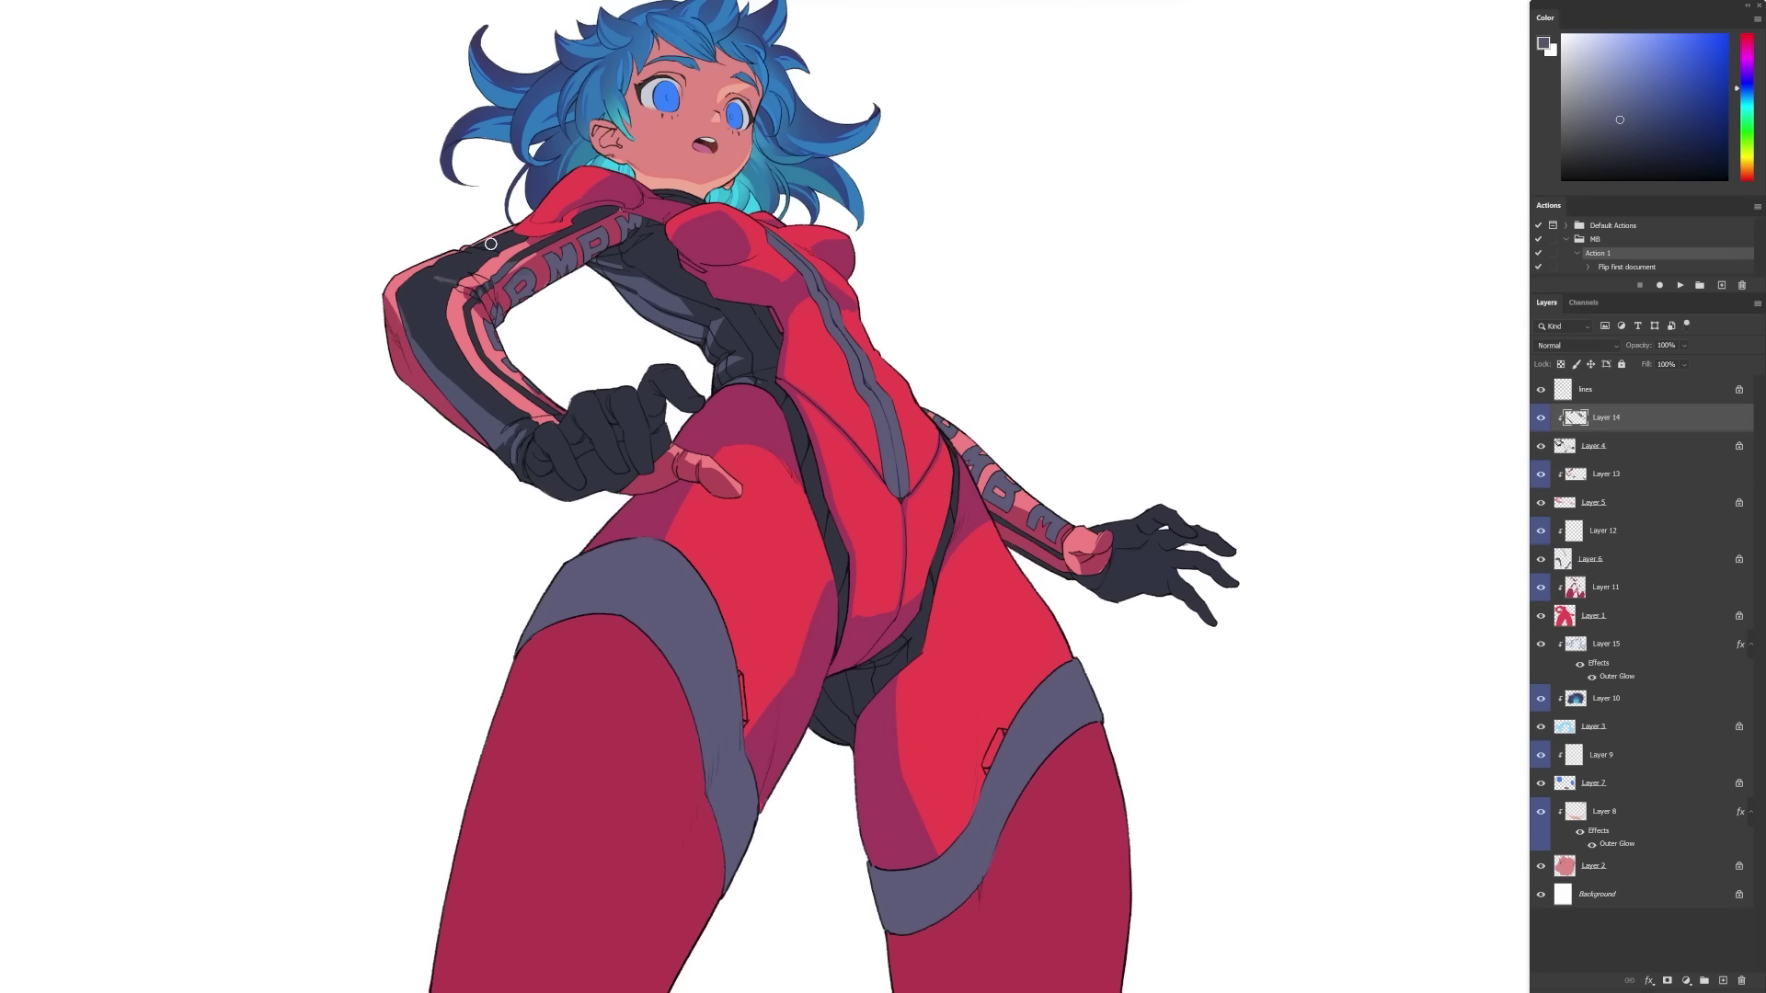
# Paint lighter grey-blue shading on both gloves, the dark crotch panel and the dark hip straps.
pyautogui.moveTo(543, 494); pyautogui.dragTo(555, 480)
pyautogui.moveTo(662, 397); pyautogui.dragTo(699, 408)
pyautogui.moveTo(1108, 579); pyautogui.dragTo(1222, 583)
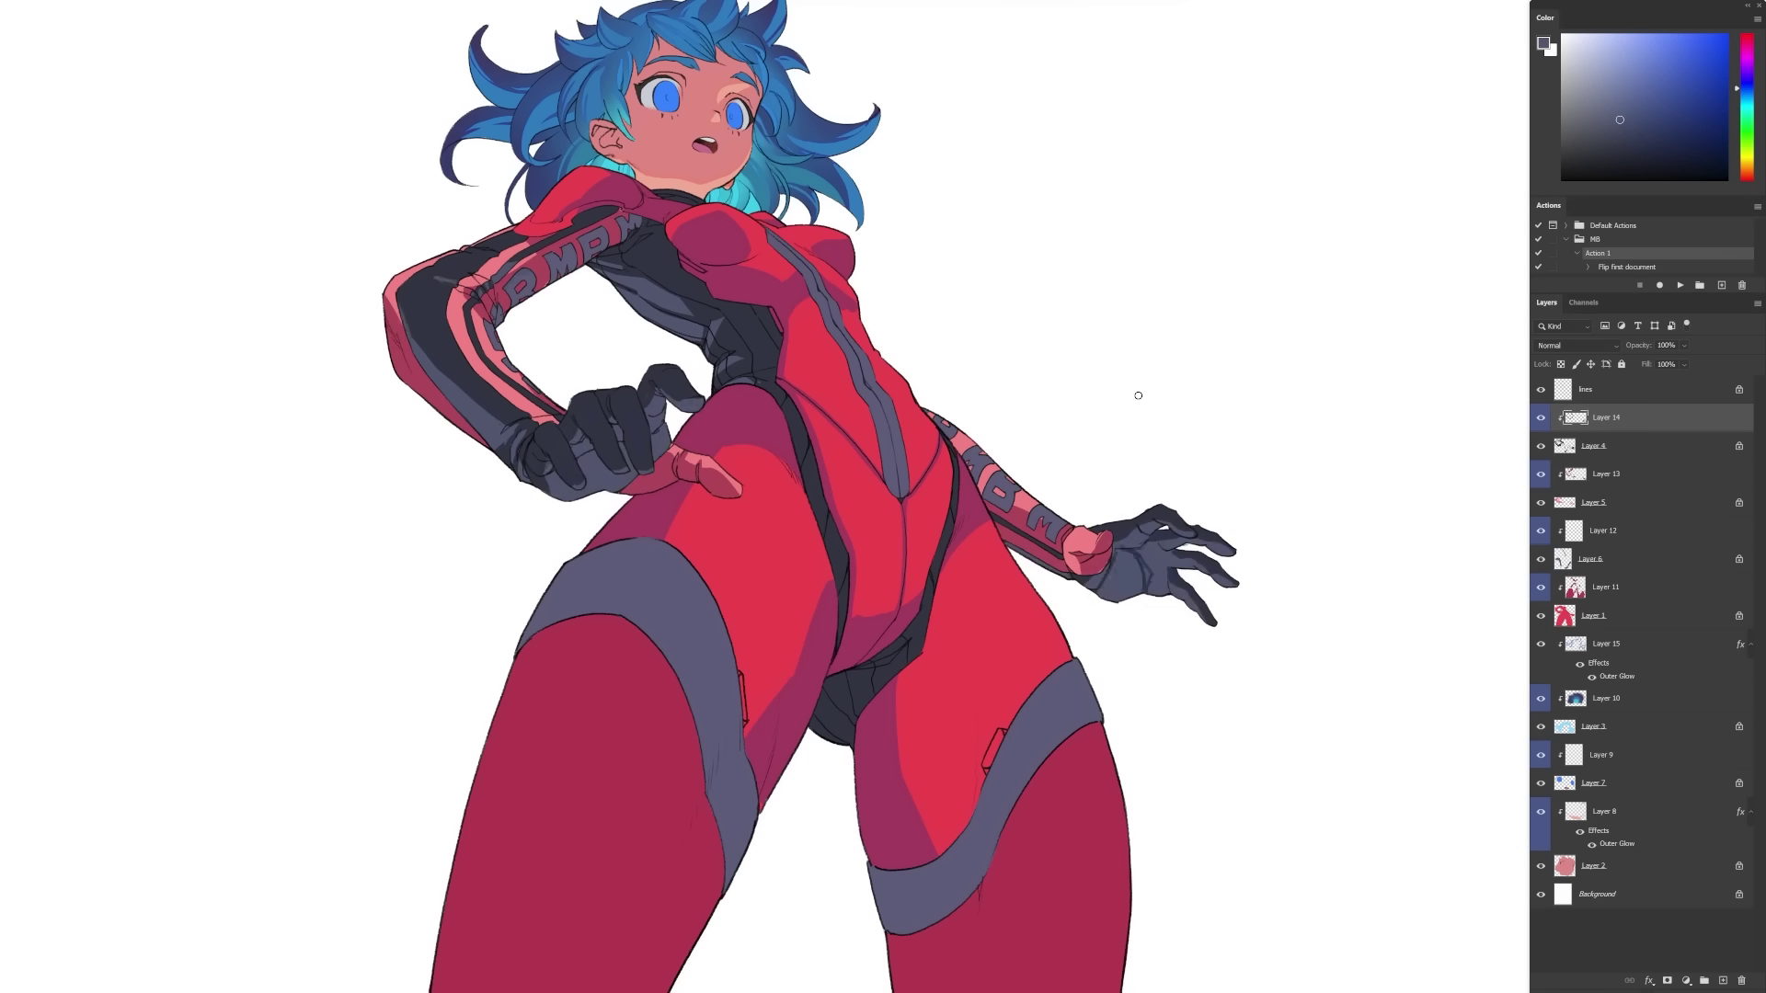
pyautogui.moveTo(819, 735); pyautogui.dragTo(855, 703)
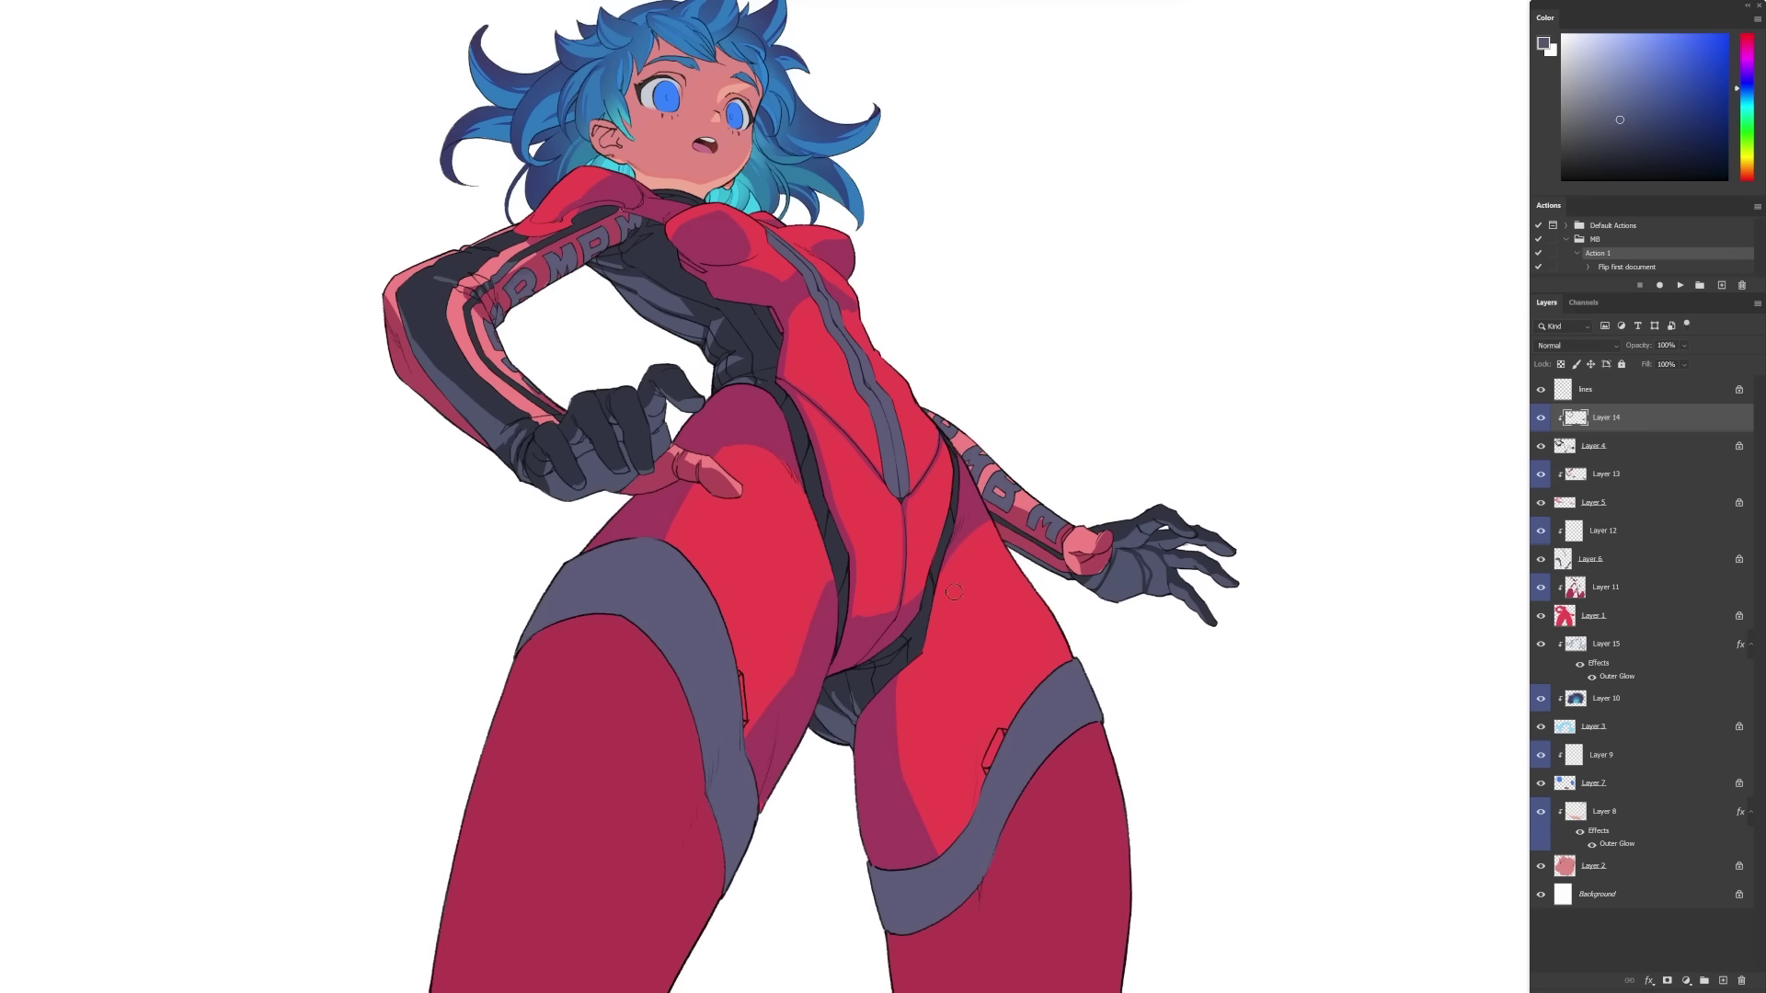
pyautogui.moveTo(950, 519); pyautogui.dragTo(881, 655)
pyautogui.moveTo(844, 645); pyautogui.dragTo(837, 533)
pyautogui.moveTo(807, 452); pyautogui.dragTo(817, 518)
# Switch to a soft brush and blend the shadow edges on Layer 11 across the thighs, crotch, hip and chest.
pyautogui.rightClick(607, 512)
pyautogui.doubleClick(157, 678)
pyautogui.click(1605, 587)
pyautogui.moveTo(883, 589); pyautogui.dragTo(848, 517)
pyautogui.moveTo(782, 561); pyautogui.dragTo(710, 618)
pyautogui.moveTo(850, 644); pyautogui.dragTo(906, 769)
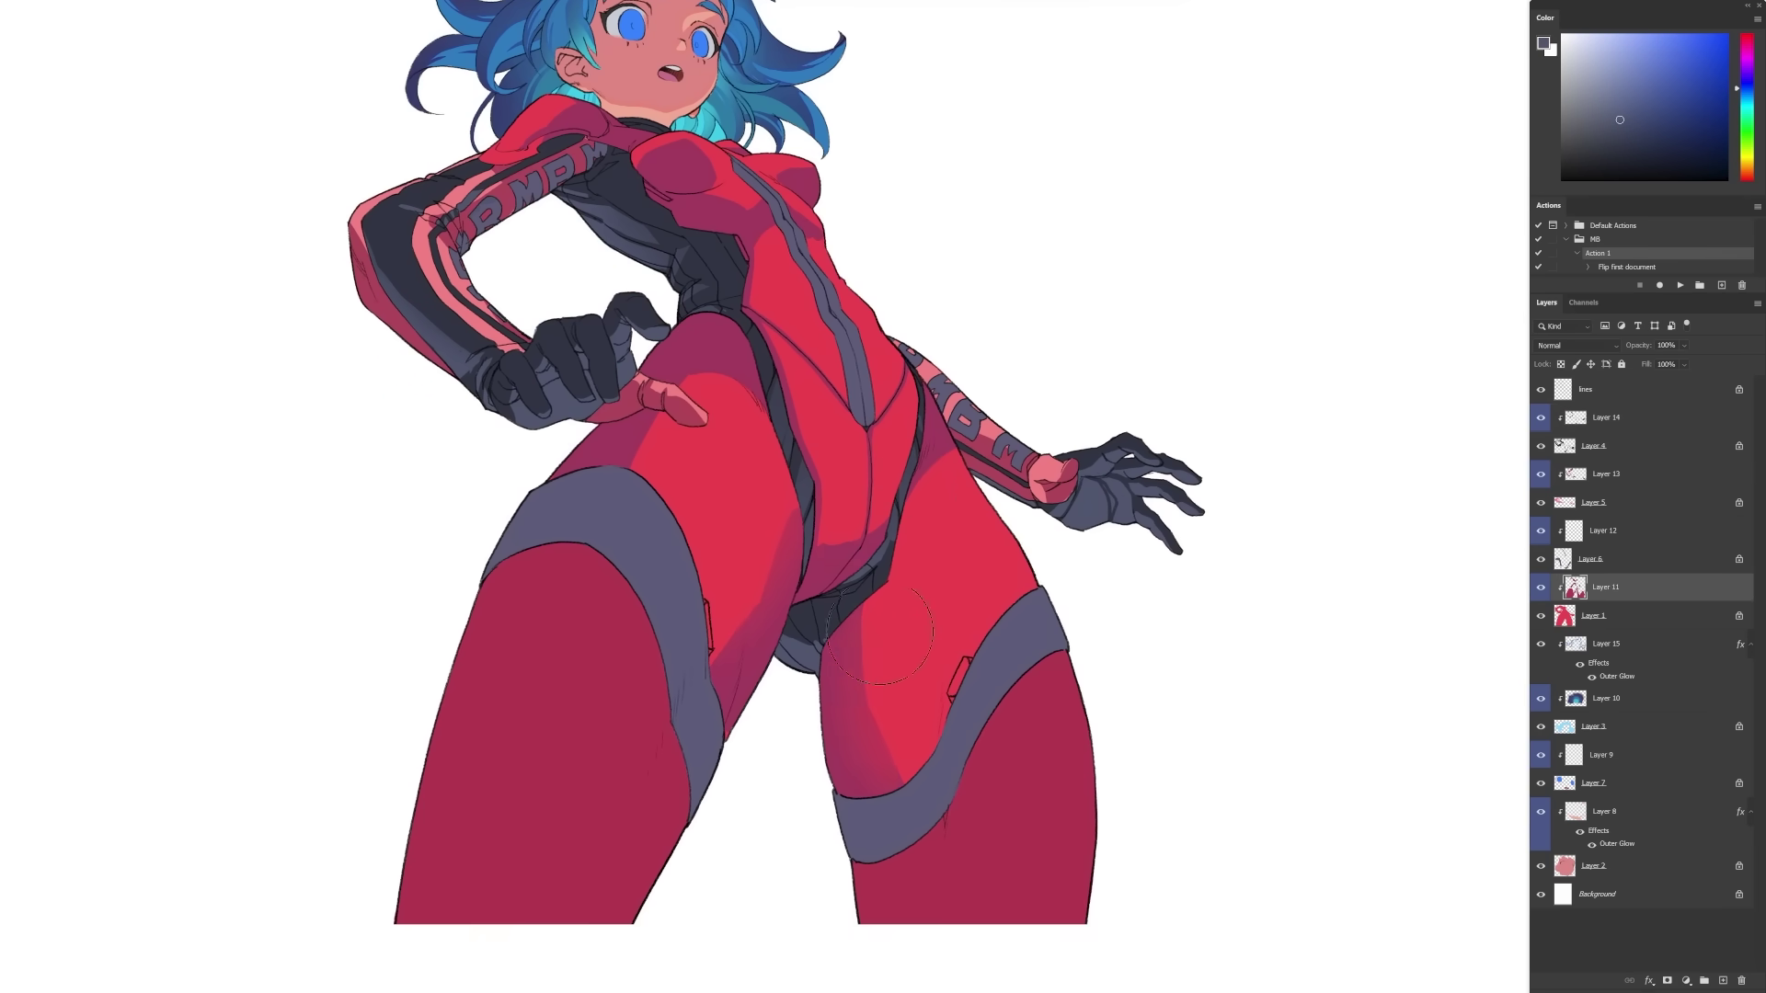
pyautogui.moveTo(729, 398); pyautogui.dragTo(756, 386)
pyautogui.moveTo(794, 152); pyautogui.dragTo(755, 219)
pyautogui.press('[')
pyautogui.press('[')
# Paint dark grey shading on Layer 14 over the bent arm's sleeve, the torso side and the outstretched glove.
pyautogui.moveTo(1337, 404); pyautogui.dragTo(1379, 488)
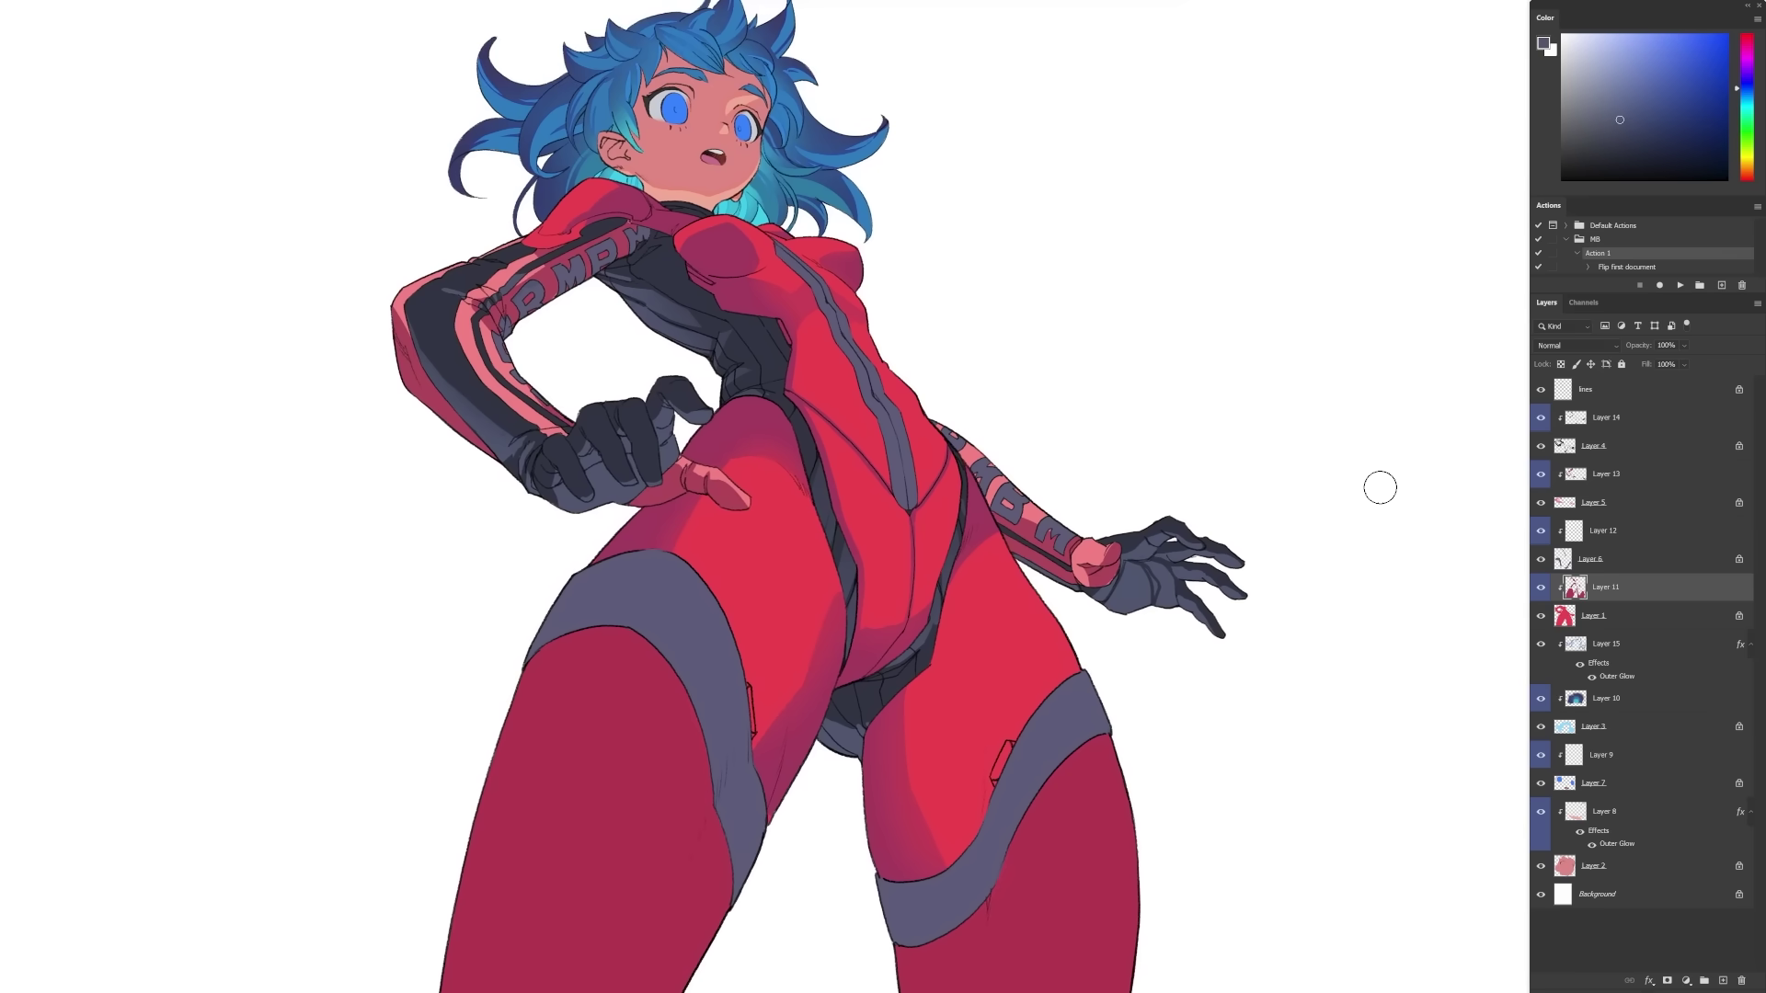
pyautogui.moveTo(527, 243)
pyautogui.mouseDown()
pyautogui.moveTo(471, 243)
pyautogui.moveTo(423, 295)
pyautogui.mouseUp()
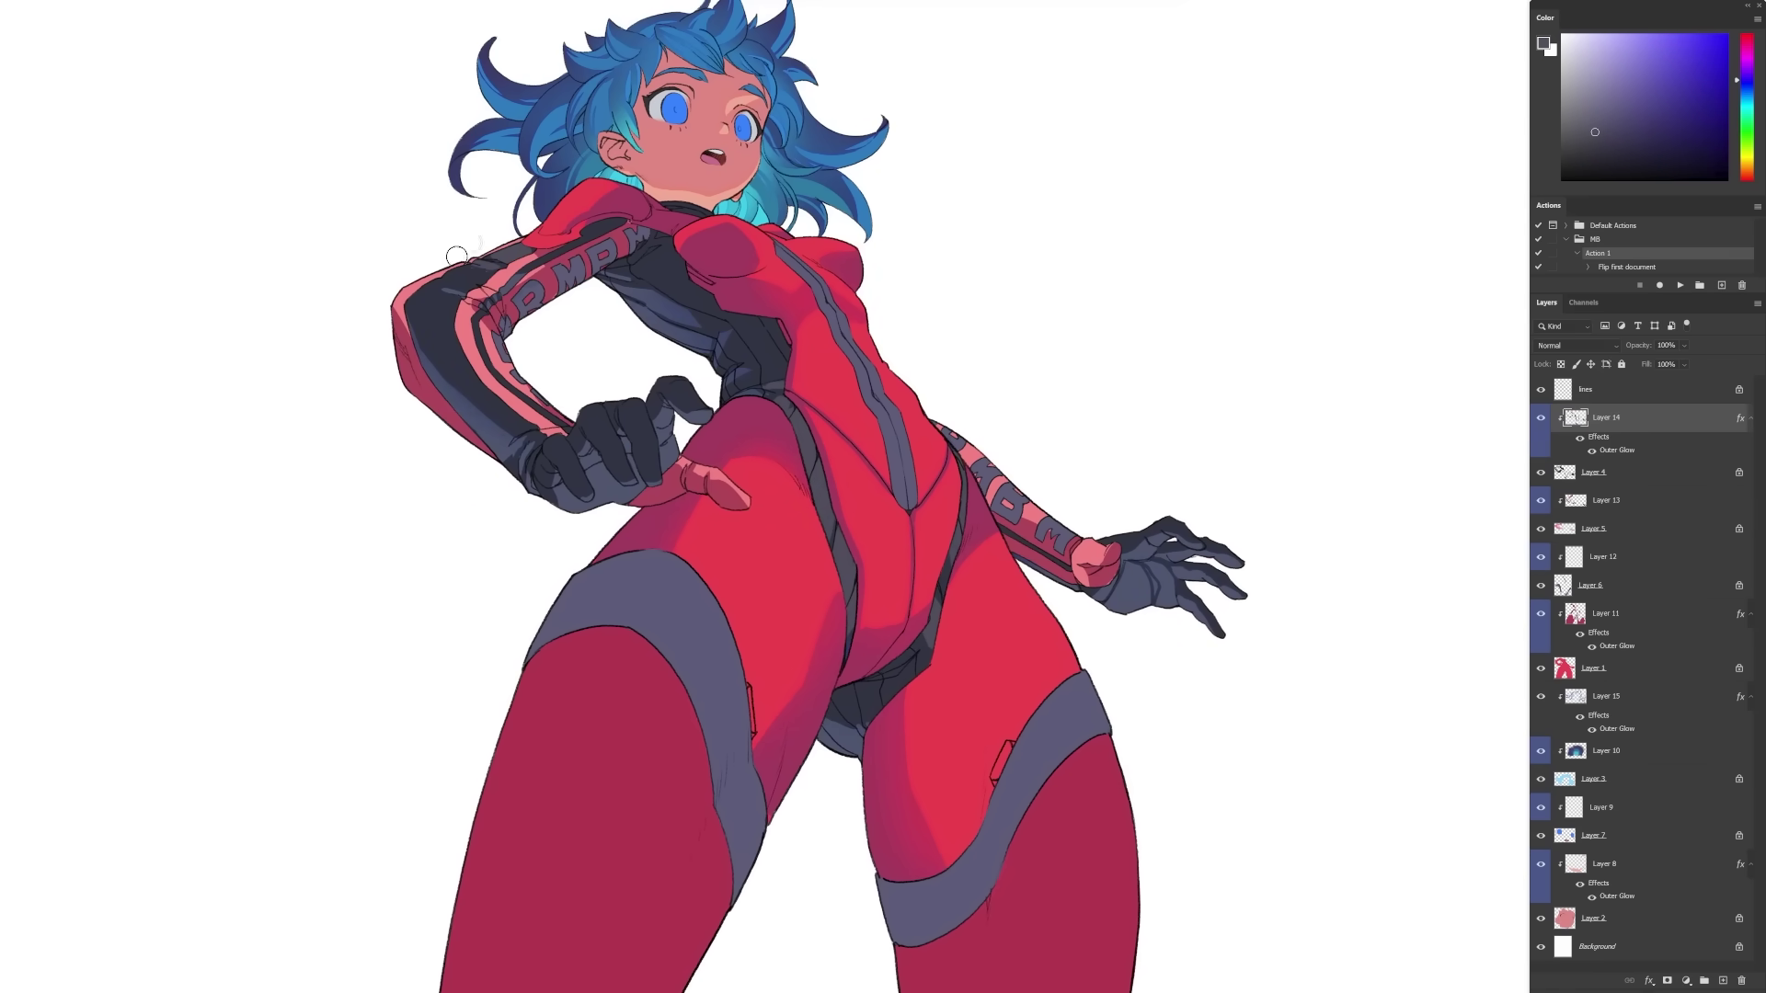
pyautogui.moveTo(418, 286); pyautogui.dragTo(501, 403)
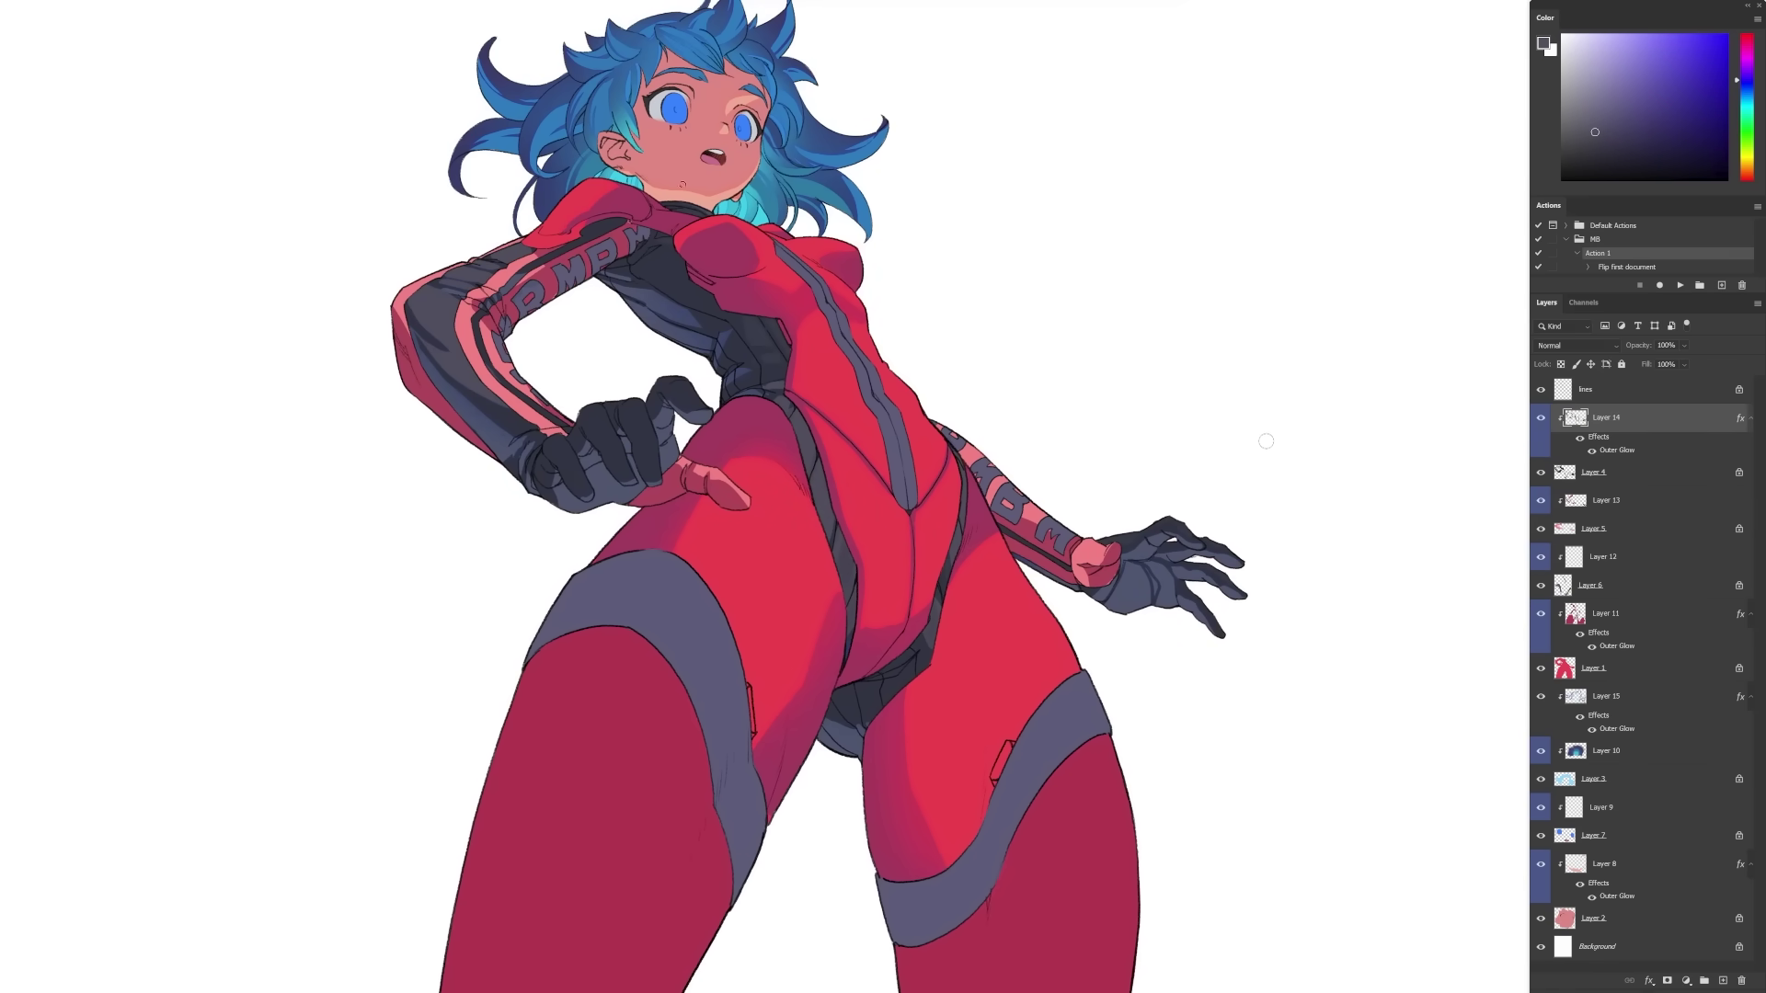
pyautogui.moveTo(750, 320); pyautogui.dragTo(778, 360)
pyautogui.moveTo(1202, 534); pyautogui.dragTo(1205, 556)
# Create a clipped layer above Layer 11 and paint bright pink reflected light on the hip.
pyautogui.click(1747, 43)
pyautogui.click(1663, 46)
pyautogui.click(1606, 614)
pyautogui.click(1722, 980)
pyautogui.rightClick(1619, 622)
pyautogui.click(1554, 292)
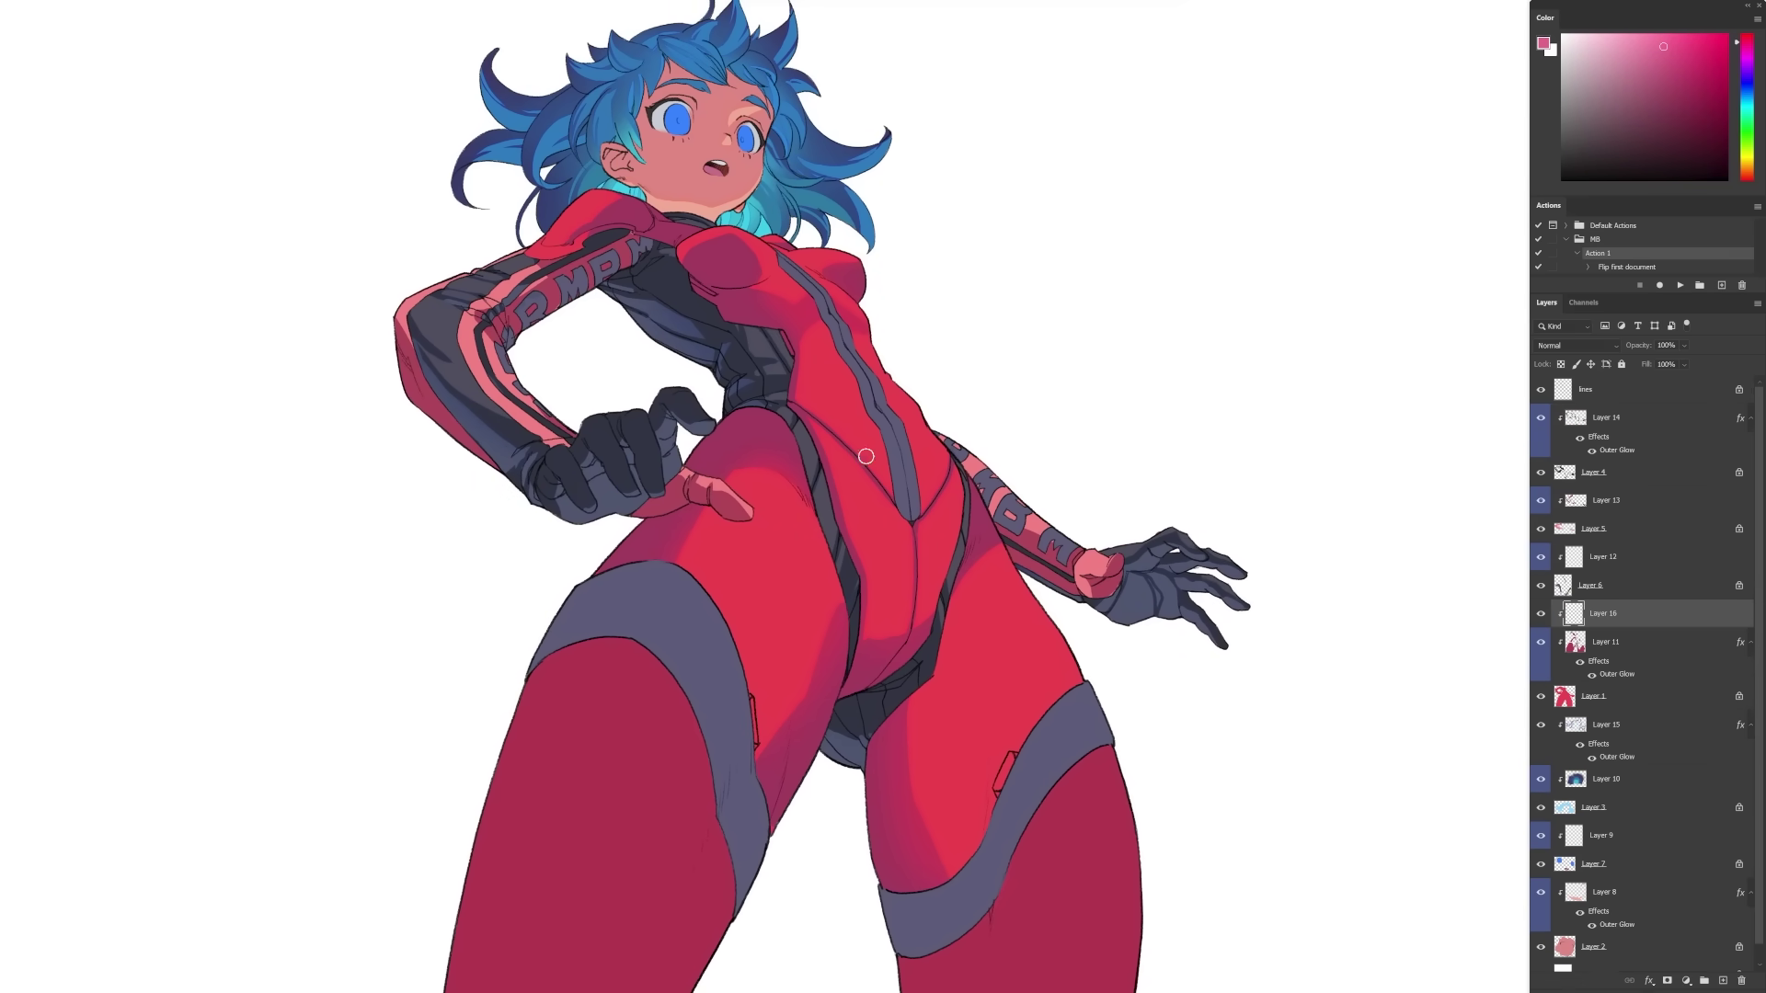
pyautogui.moveTo(616, 561); pyautogui.dragTo(772, 422)
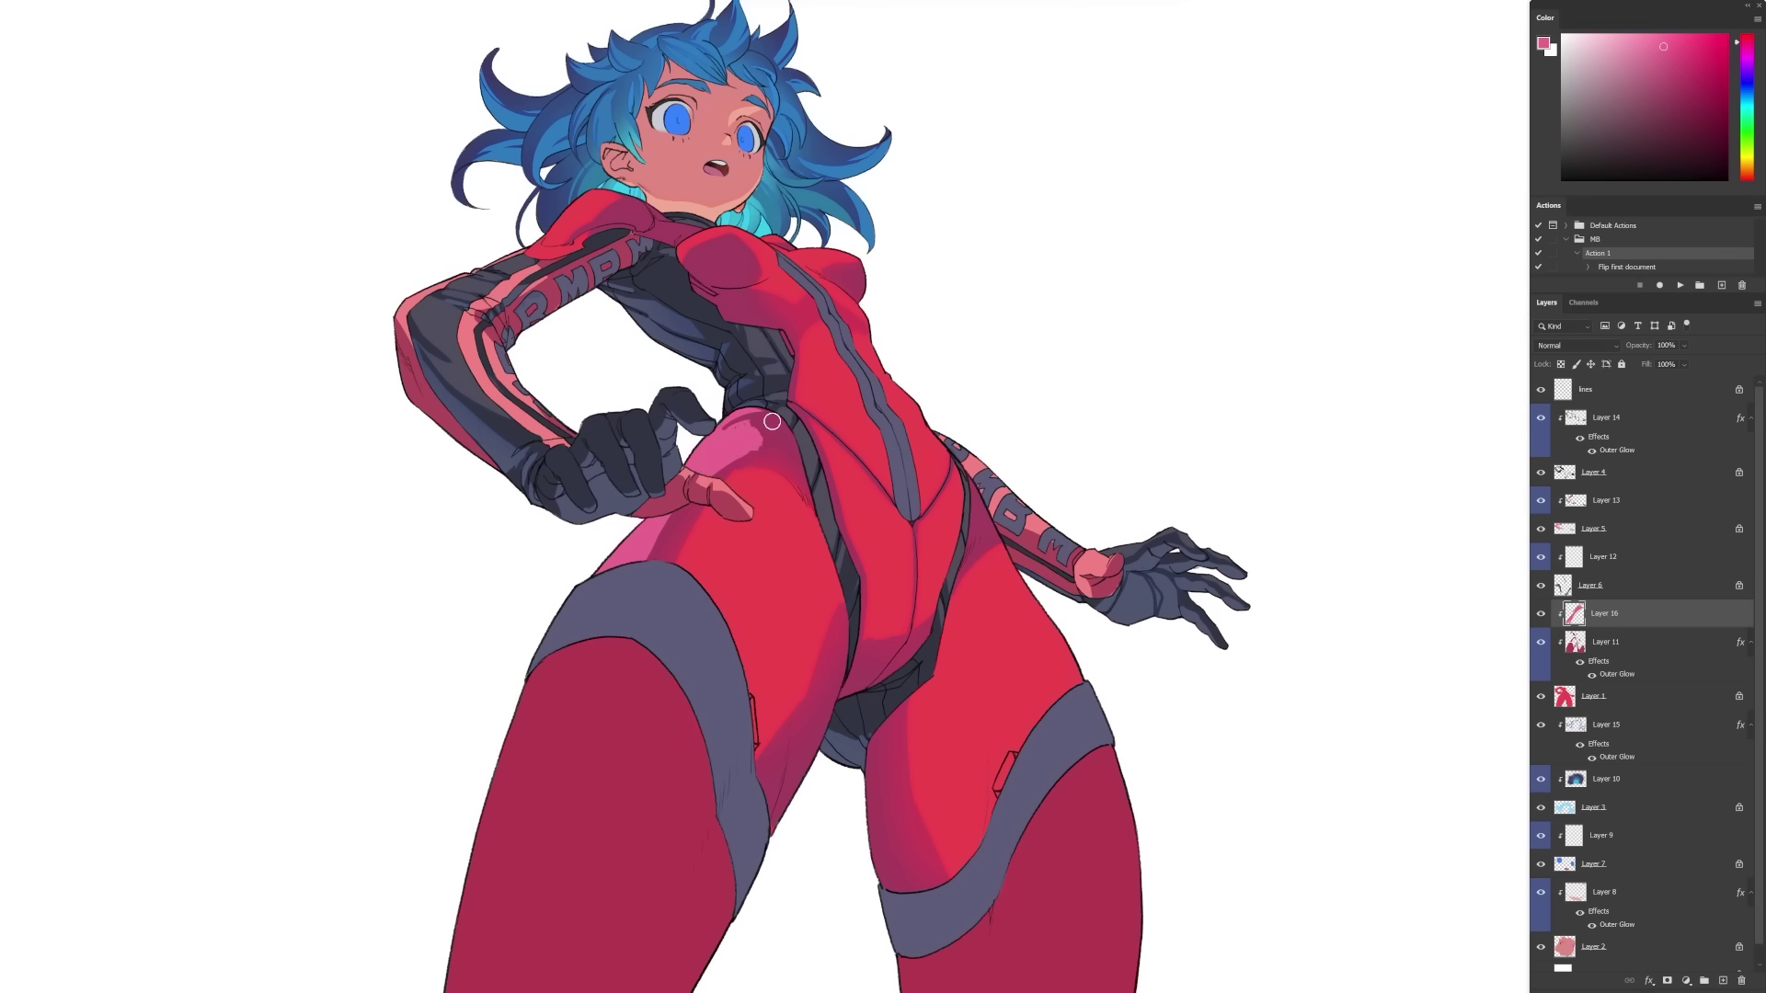
# Paint bright pink reflected light on the breasts, the shoulder and the side of the red torso.
pyautogui.moveTo(851, 294); pyautogui.dragTo(832, 274)
pyautogui.moveTo(741, 280)
pyautogui.mouseDown()
pyautogui.moveTo(716, 244)
pyautogui.moveTo(623, 225)
pyautogui.mouseUp()
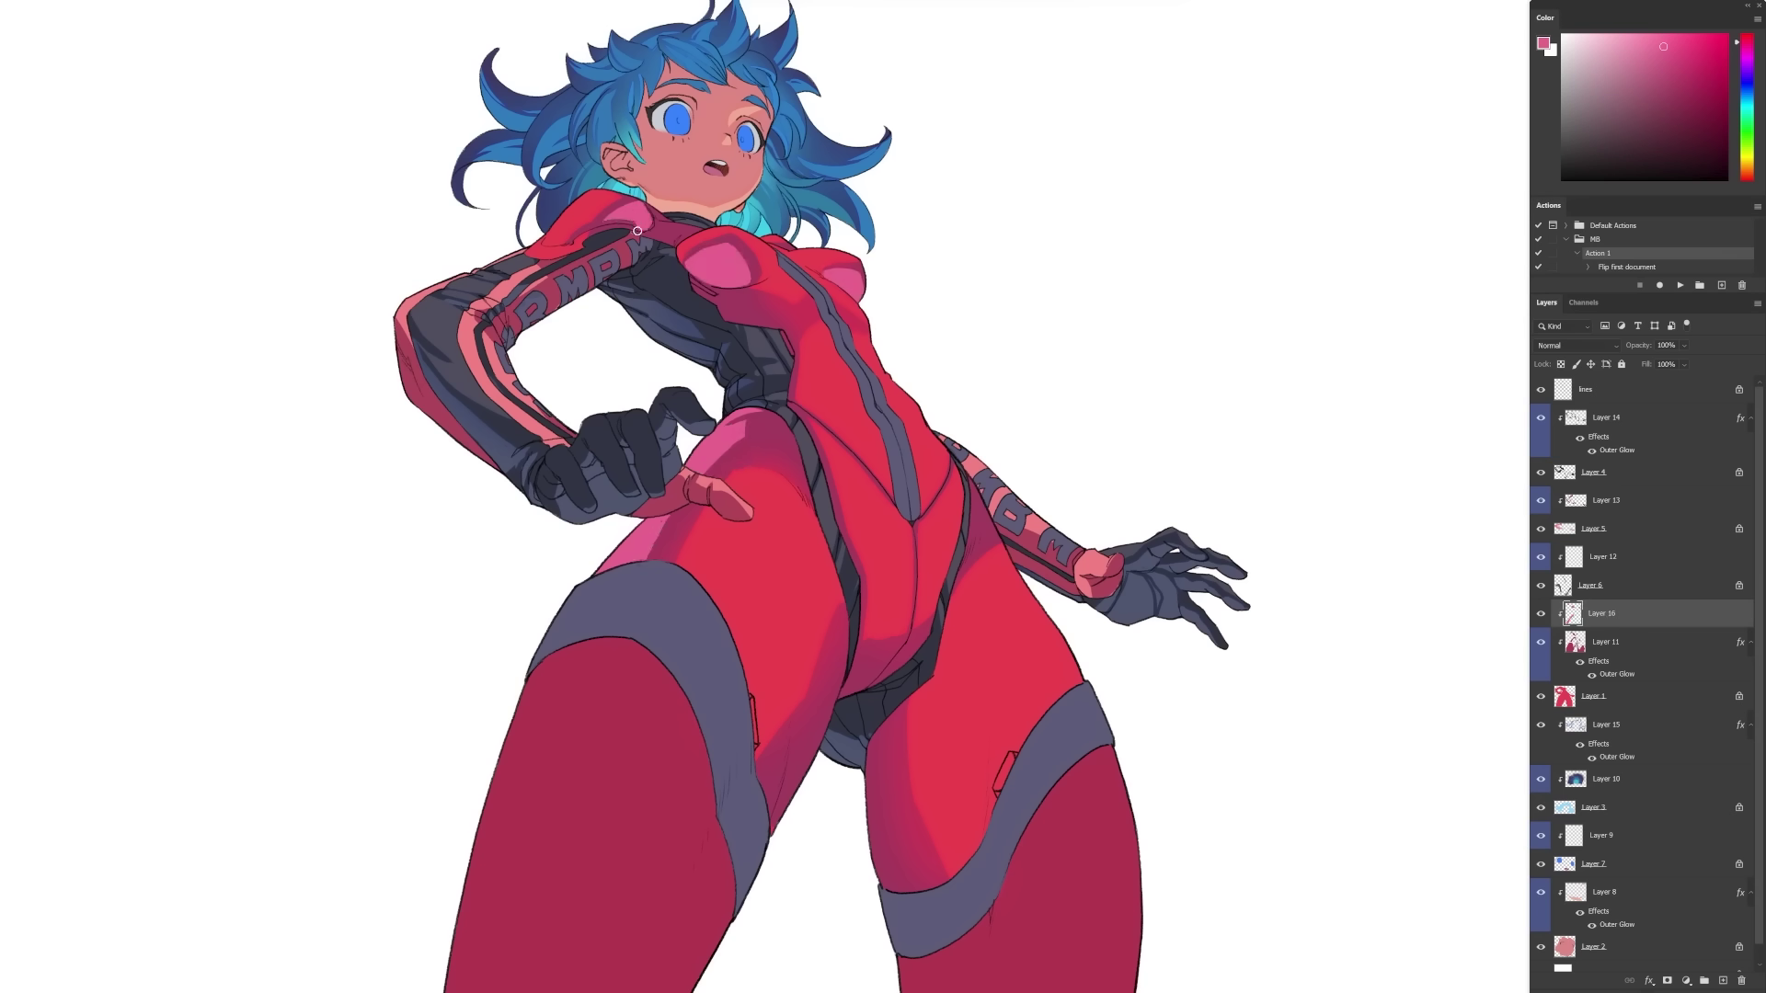
pyautogui.moveTo(697, 282); pyautogui.dragTo(765, 322)
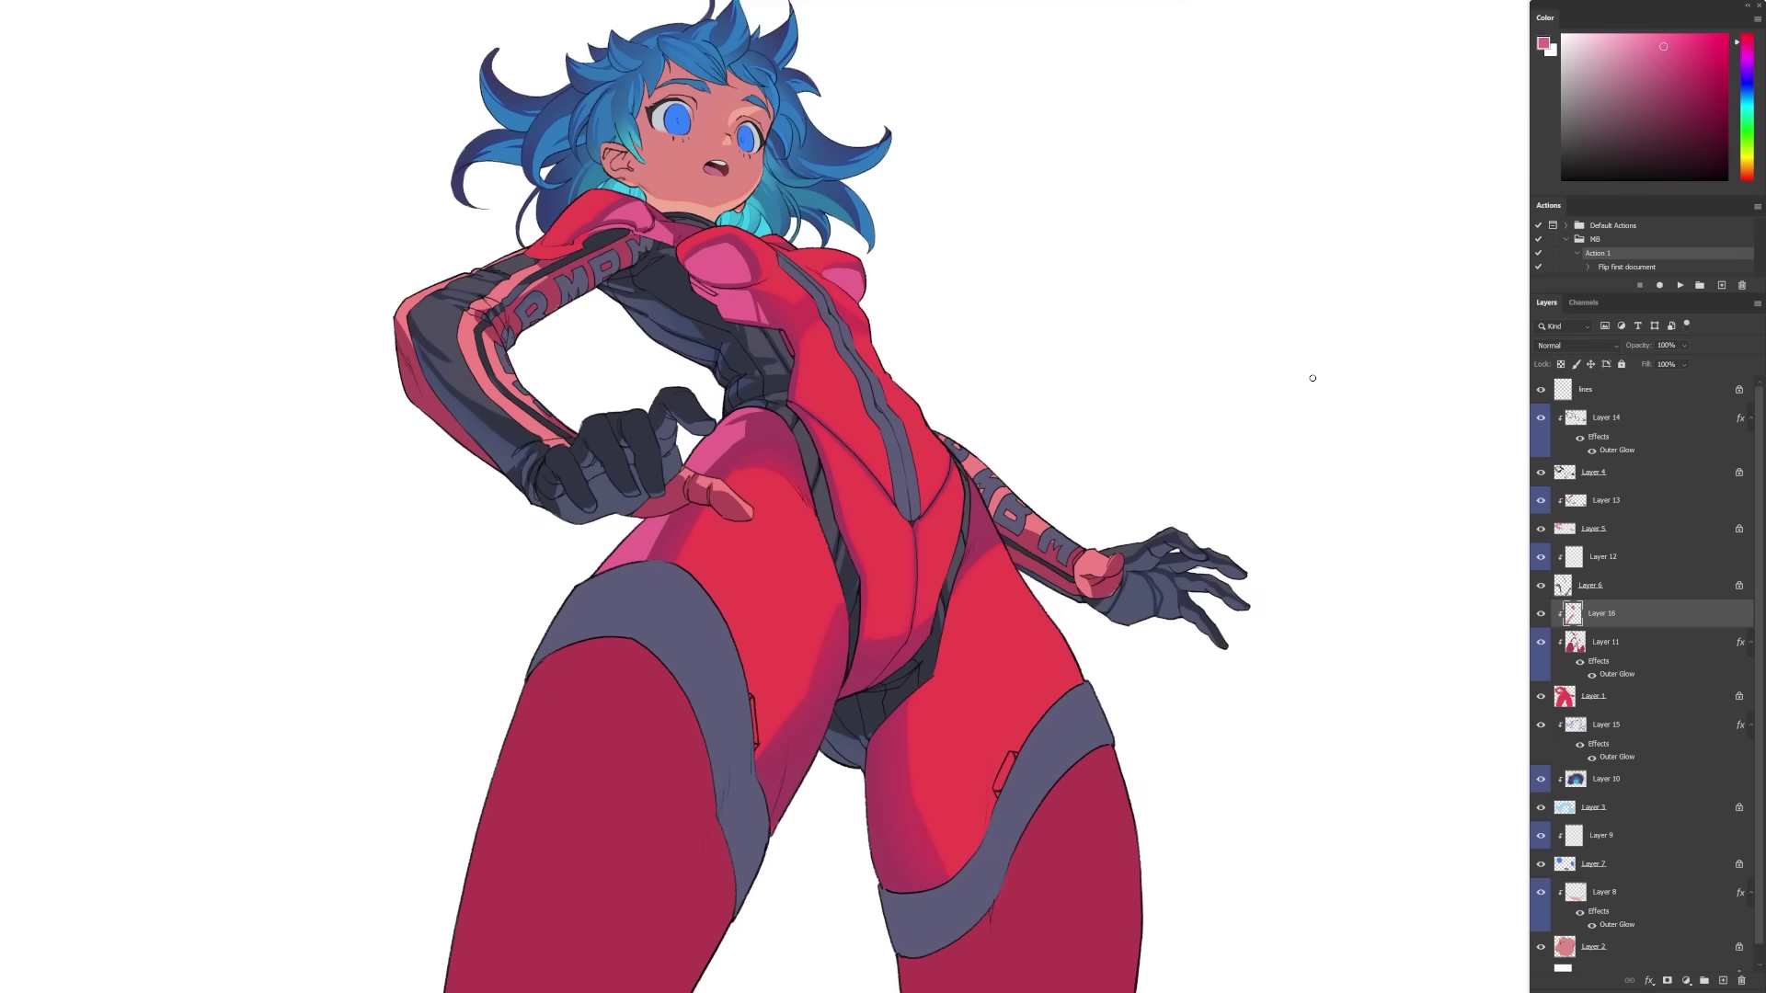
# Change the brush preset and use sampled suit colours to blend the pink light on the hip, breasts, torso and shoulder.
pyautogui.moveTo(1312, 378); pyautogui.dragTo(1261, 491)
pyautogui.rightClick(798, 407)
pyautogui.moveTo(802, 247)
pyautogui.mouseDown()
pyautogui.moveTo(865, 263)
pyautogui.moveTo(814, 257)
pyautogui.mouseUp()
pyautogui.click(599, 615)
pyautogui.keyDown('alt'); pyautogui.click(925, 568); pyautogui.keyUp('alt')
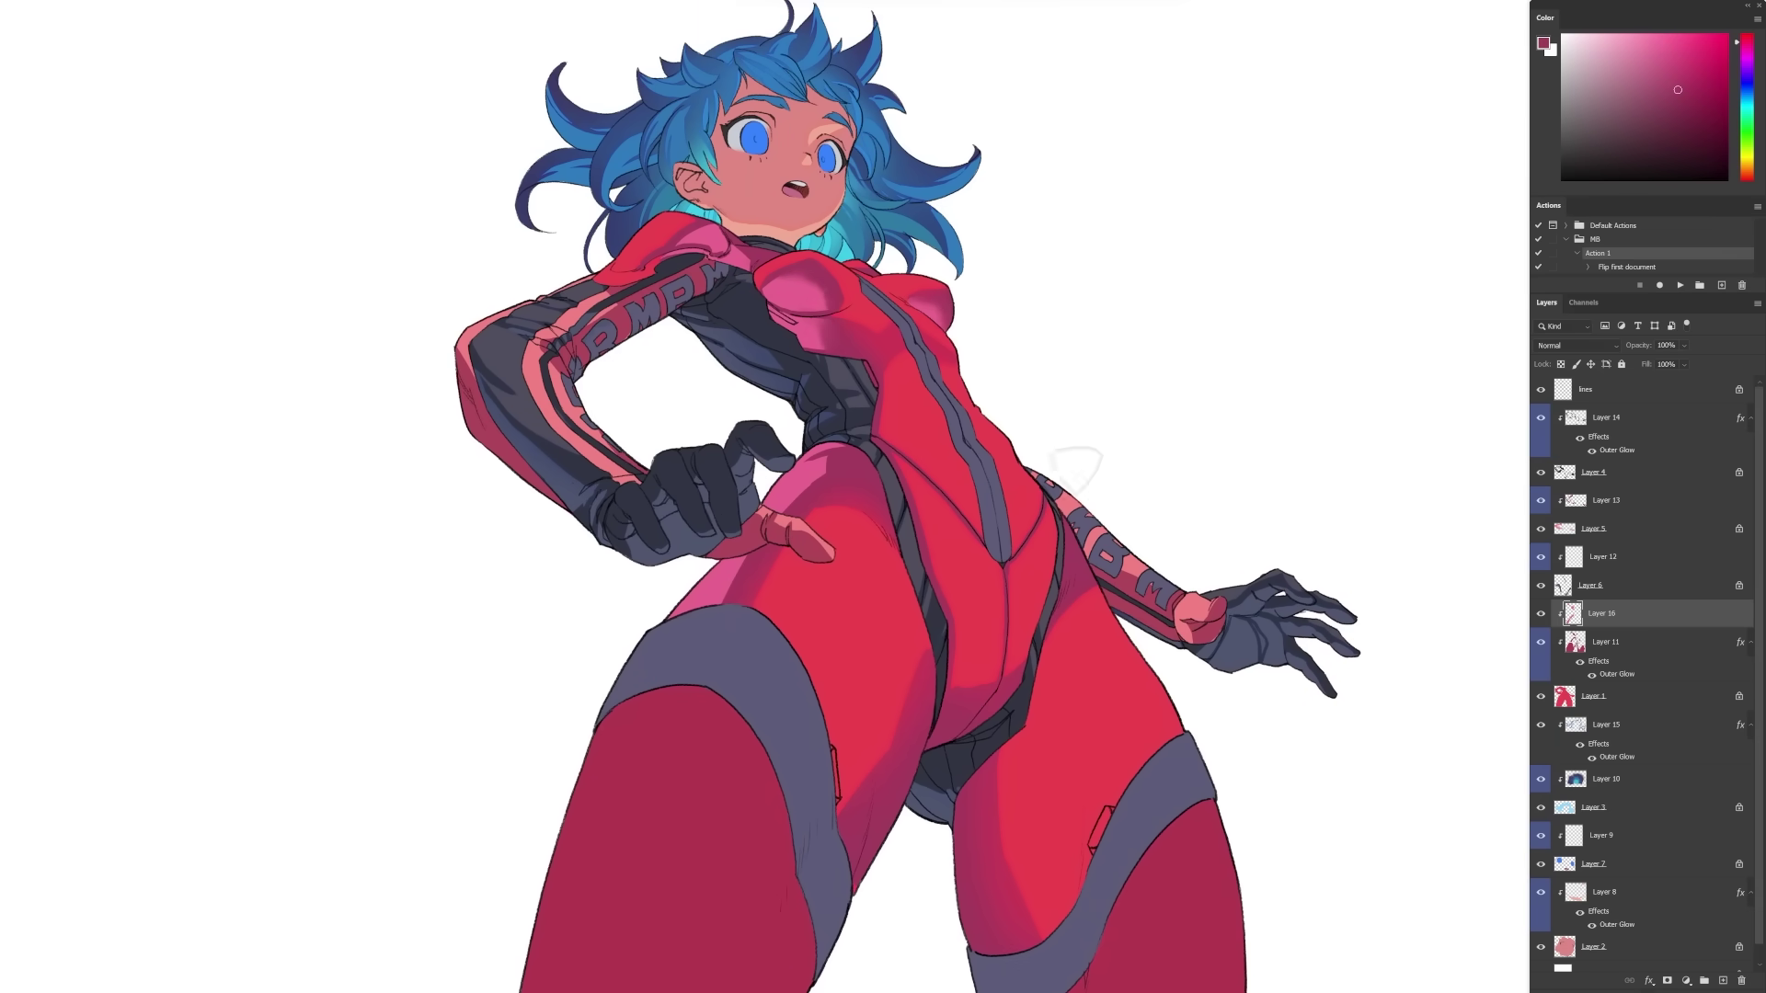
pyautogui.rightClick(1063, 594)
pyautogui.click(264, 649)
pyautogui.keyDown('alt'); pyautogui.click(795, 483); pyautogui.keyUp('alt')
pyautogui.moveTo(1065, 598); pyautogui.dragTo(1069, 552)
pyautogui.moveTo(832, 219); pyautogui.dragTo(878, 225)
pyautogui.moveTo(756, 308); pyautogui.dragTo(752, 341)
pyautogui.moveTo(956, 333); pyautogui.dragTo(966, 360)
pyautogui.moveTo(766, 365)
pyautogui.mouseDown()
pyautogui.moveTo(798, 405)
pyautogui.moveTo(832, 398)
pyautogui.mouseUp()
pyautogui.moveTo(651, 254); pyautogui.dragTo(637, 238)
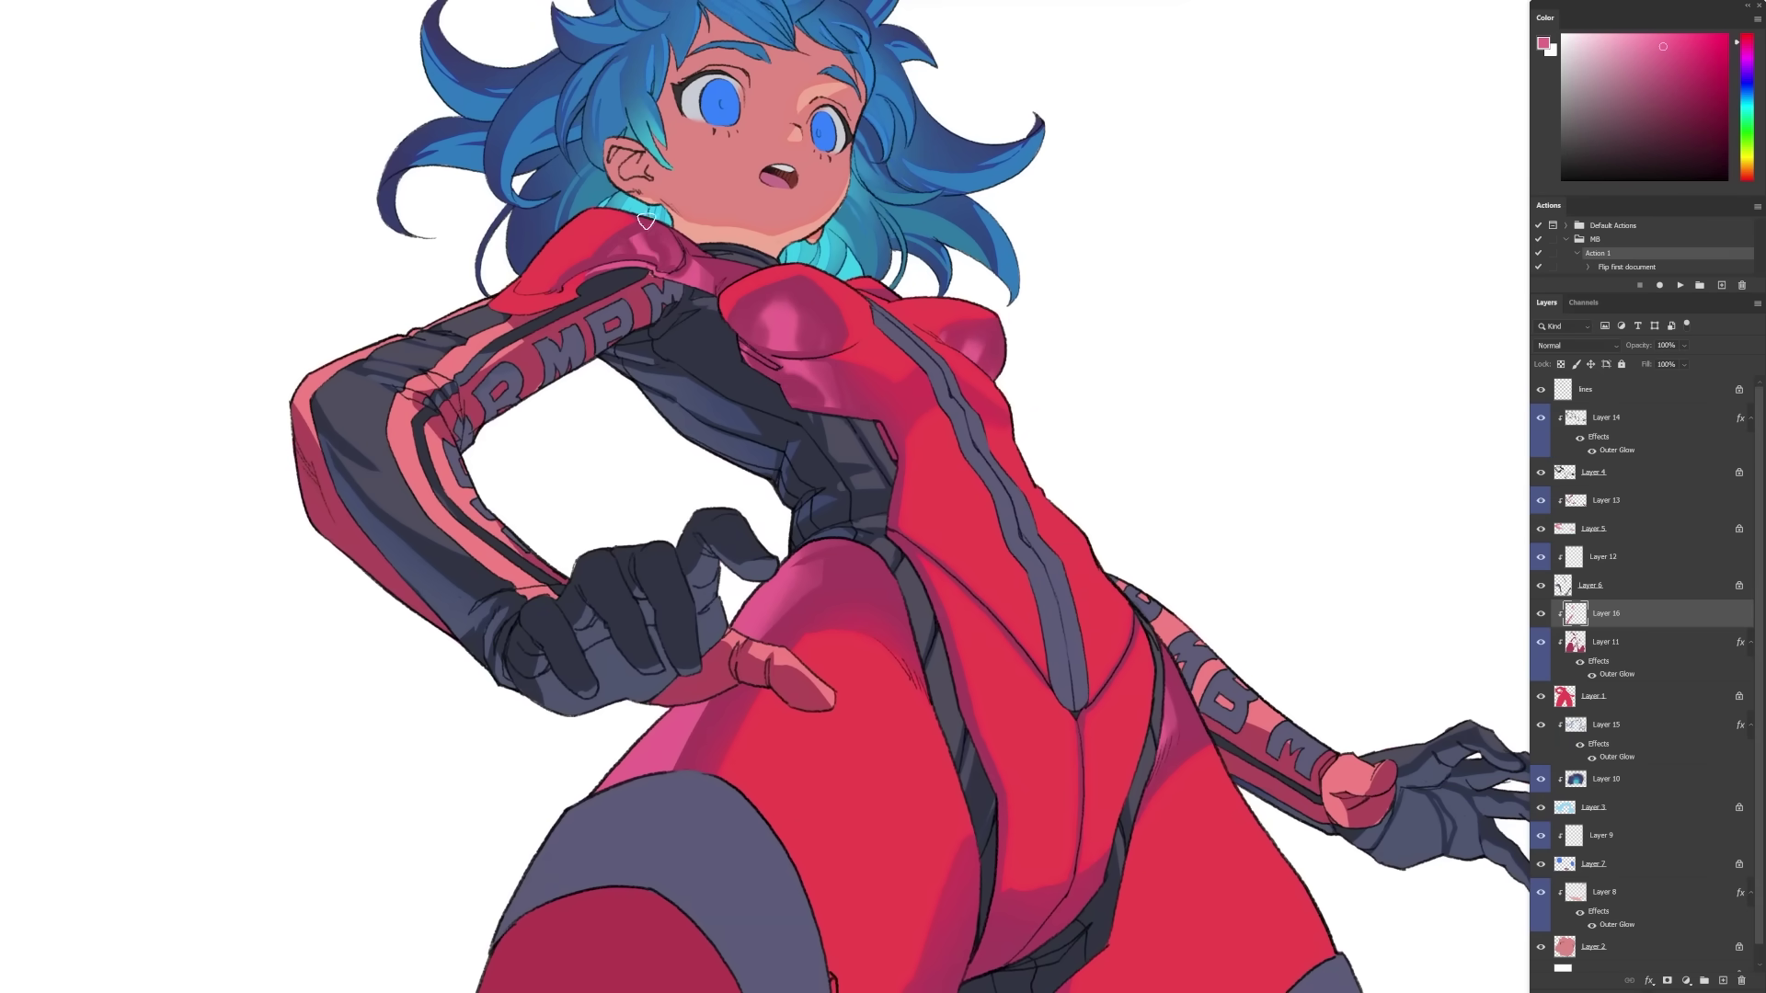
# Soften the pink light on the upper hip beside the gloved hand.
pyautogui.moveTo(726, 386); pyautogui.dragTo(719, 203)
pyautogui.moveTo(795, 375); pyautogui.dragTo(737, 444)
pyautogui.moveTo(677, 531); pyautogui.dragTo(609, 600)
pyautogui.moveTo(802, 375); pyautogui.dragTo(736, 443)
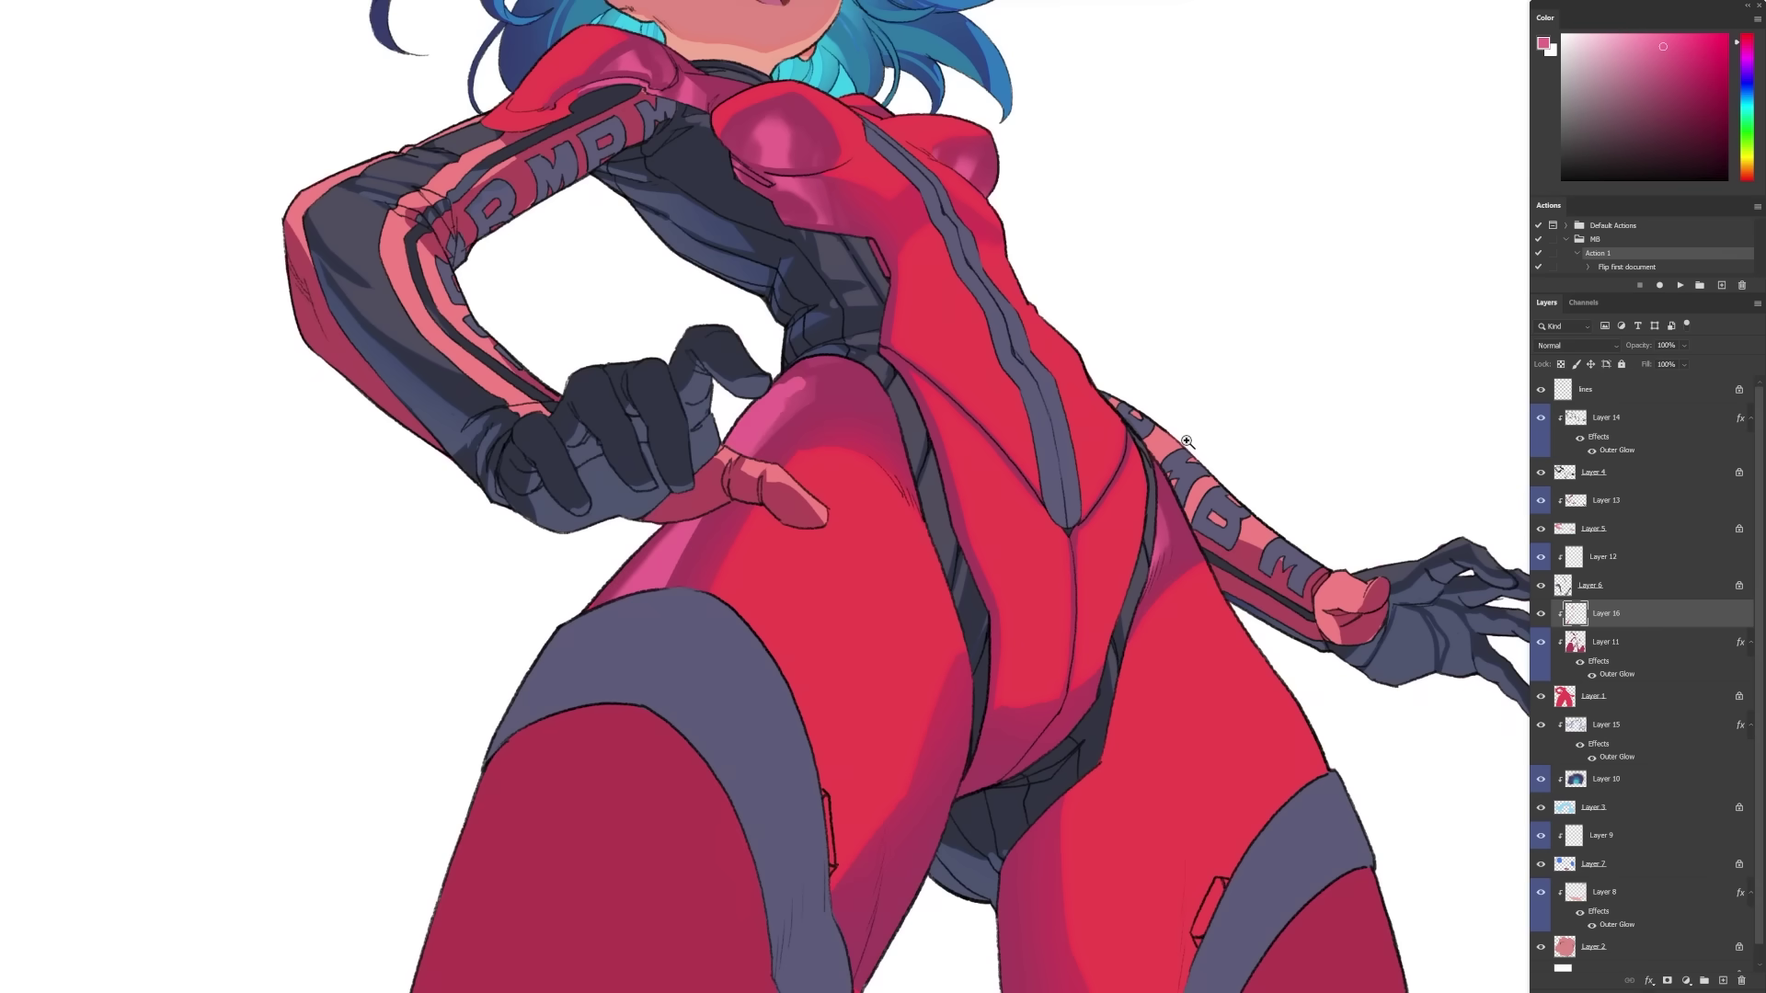
pyautogui.moveTo(907, 755); pyautogui.dragTo(856, 755)
# Create a clipped layer above Layer 16 and paint near-white highlights across the upper chest and breasts.
pyautogui.hotkey('ctrl', 'shift', 'alt', 'n')
pyautogui.hotkey('ctrl', 'alt', 'g')
pyautogui.click(1587, 36)
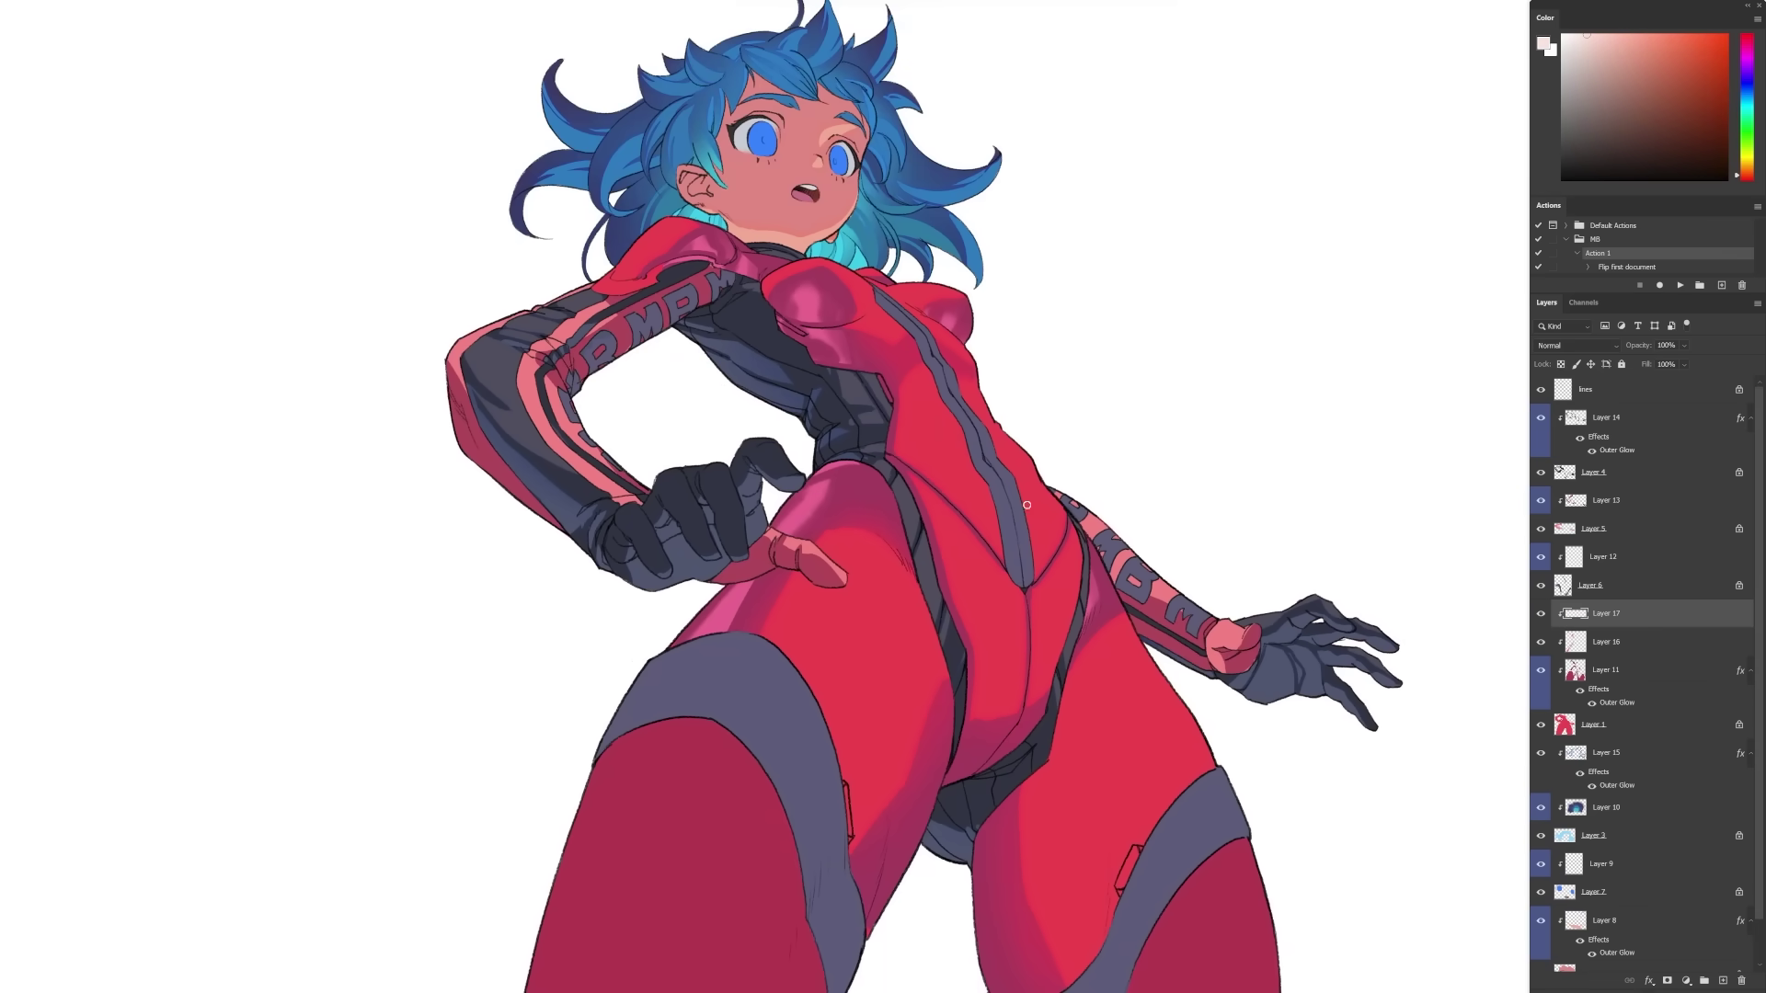
pyautogui.moveTo(911, 281); pyautogui.dragTo(973, 317)
pyautogui.moveTo(773, 276)
pyautogui.mouseDown()
pyautogui.moveTo(890, 281)
pyautogui.moveTo(867, 320)
pyautogui.mouseUp()
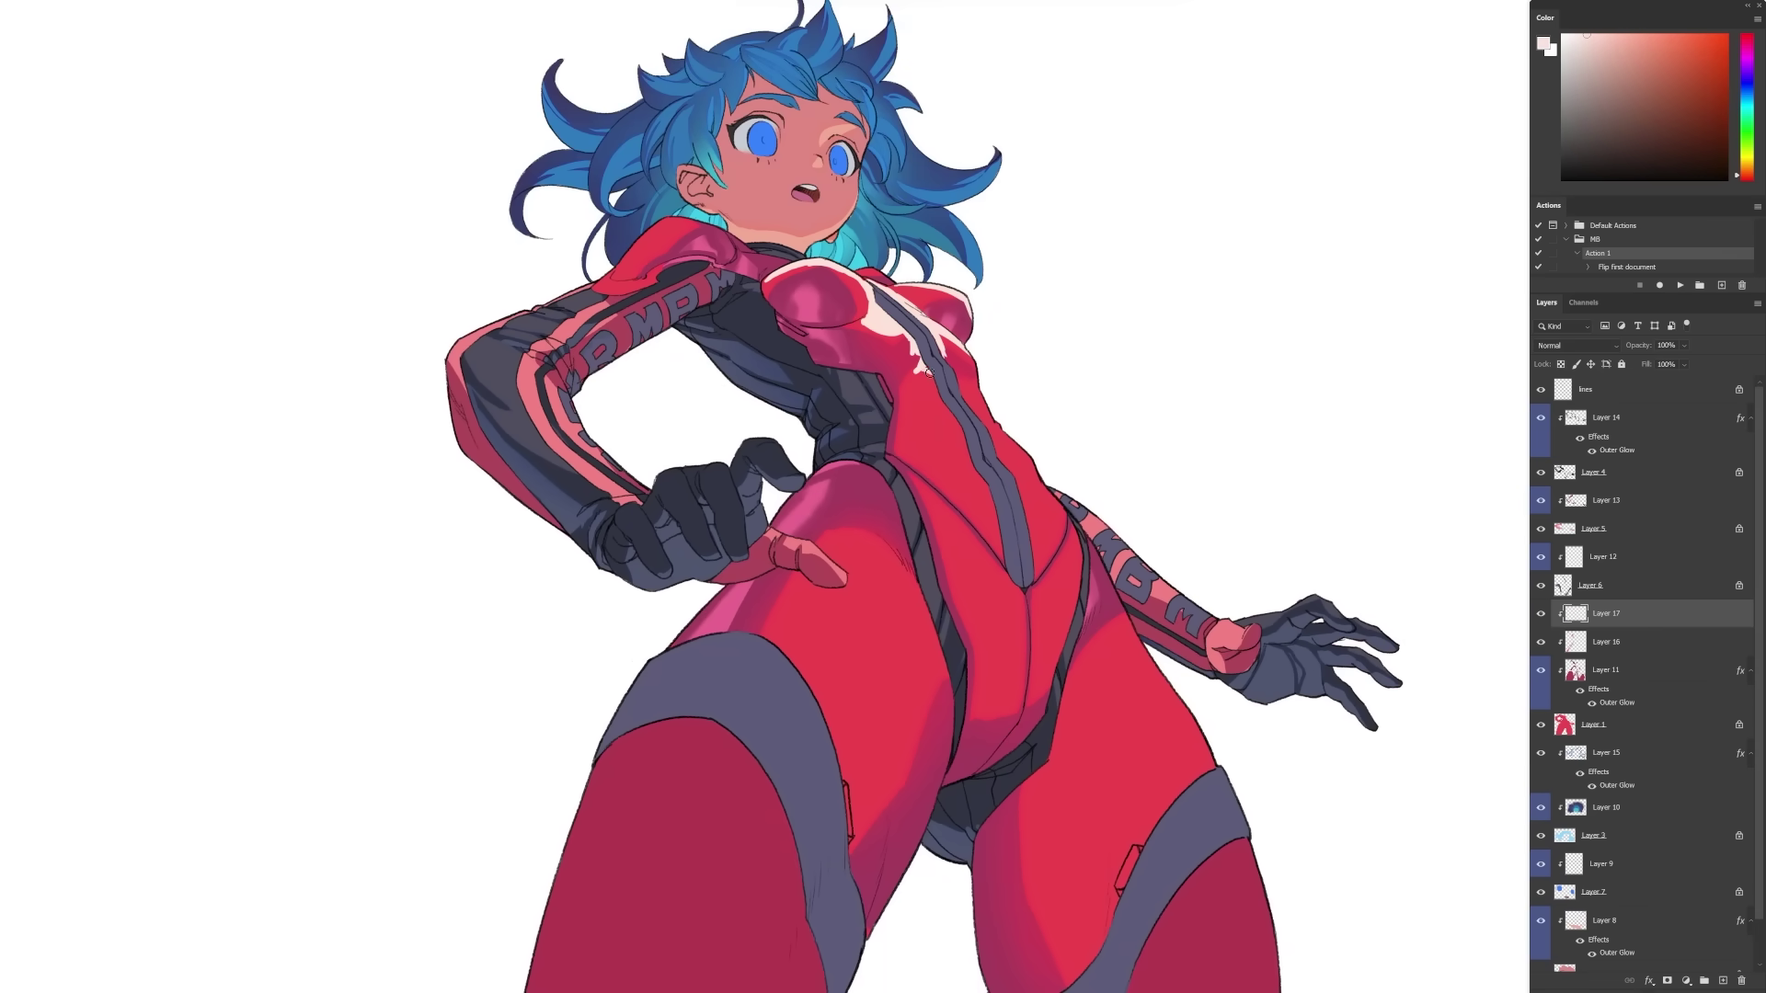
# Paint near-white rim highlights down the torso beside the zipper and along the hip and leg nearest the outstretched arm.
pyautogui.moveTo(939, 350); pyautogui.dragTo(1030, 478)
pyautogui.moveTo(1067, 559)
pyautogui.mouseDown()
pyautogui.moveTo(1073, 515)
pyautogui.moveTo(1115, 639)
pyautogui.moveTo(1215, 768)
pyautogui.mouseUp()
pyautogui.moveTo(1109, 594); pyautogui.dragTo(1181, 701)
pyautogui.moveTo(1117, 642); pyautogui.dragTo(1205, 754)
pyautogui.moveTo(1241, 839); pyautogui.dragTo(1272, 922)
pyautogui.moveTo(971, 666); pyautogui.dragTo(968, 699)
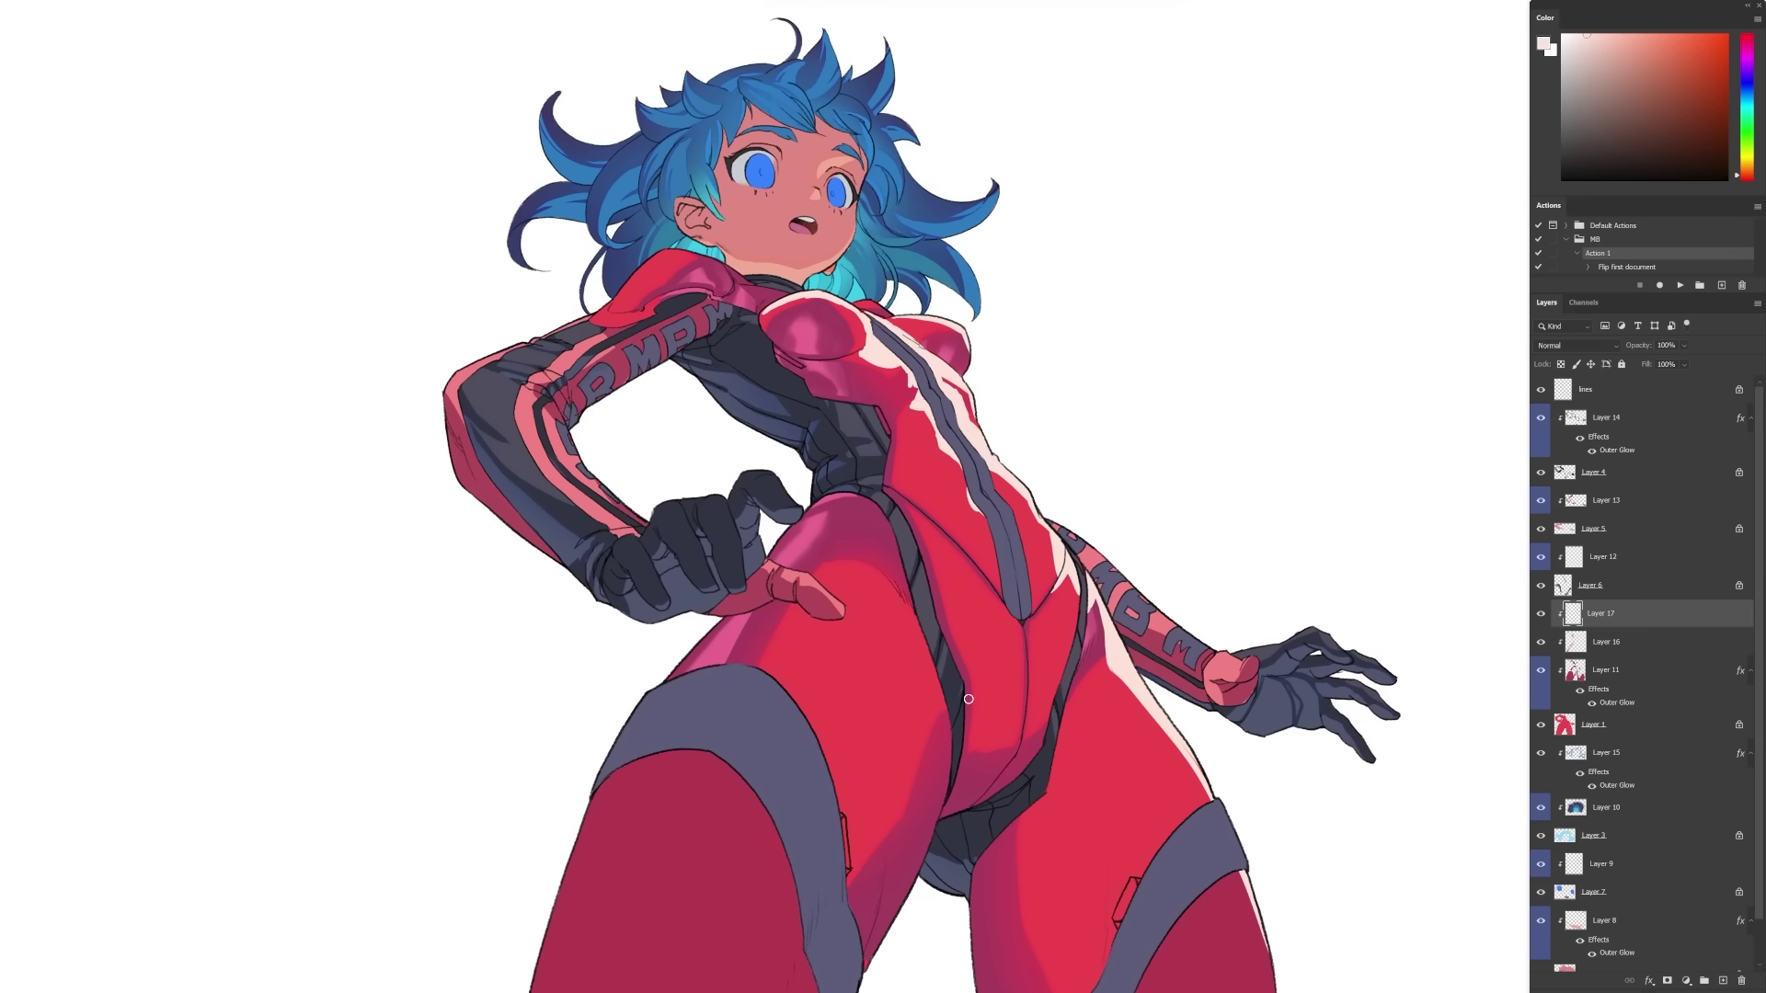
# Try a near-white highlight on the shoulder, undo the last two strokes and repaint the highlight along the torso.
pyautogui.moveTo(733, 280); pyautogui.dragTo(661, 251)
pyautogui.hotkey('ctrl', 'z')
pyautogui.hotkey('ctrl', 'z')
pyautogui.moveTo(855, 335)
pyautogui.mouseDown()
pyautogui.moveTo(897, 401)
pyautogui.moveTo(966, 444)
pyautogui.mouseUp()
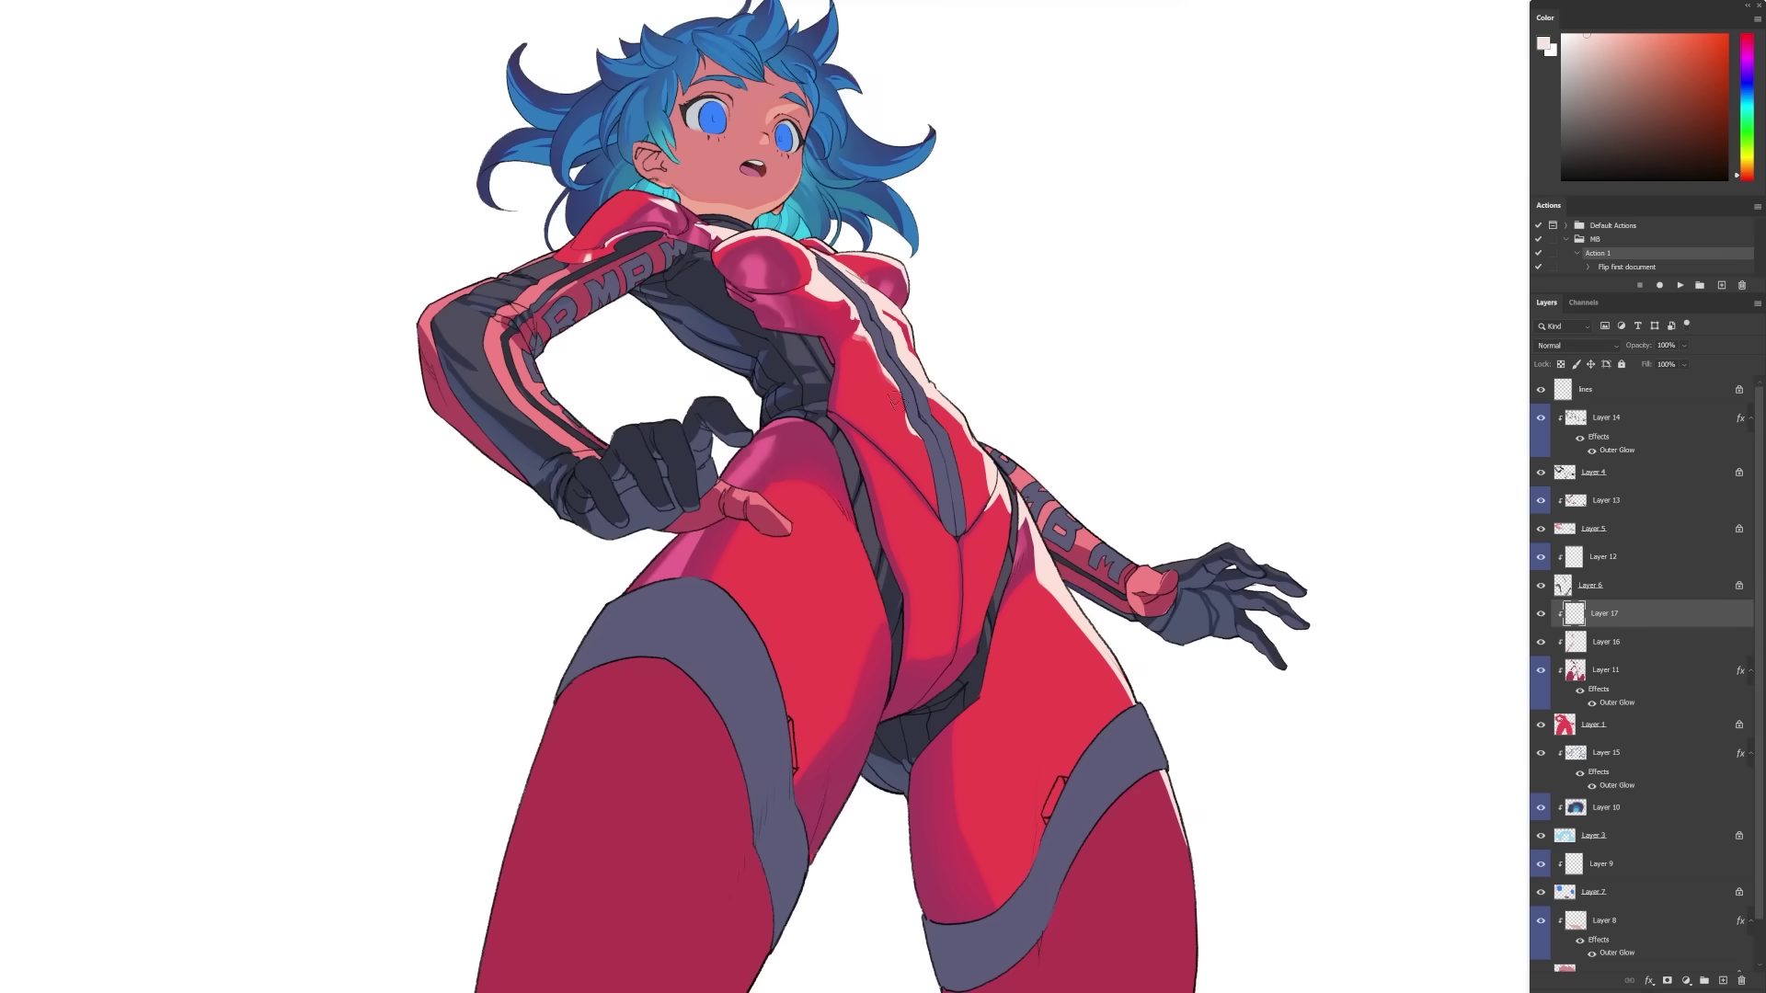
# Paint near-white rim highlights along the outer thigh, the torso edge and the shoulder.
pyautogui.moveTo(1023, 530); pyautogui.dragTo(1130, 696)
pyautogui.moveTo(910, 334); pyautogui.dragTo(874, 297)
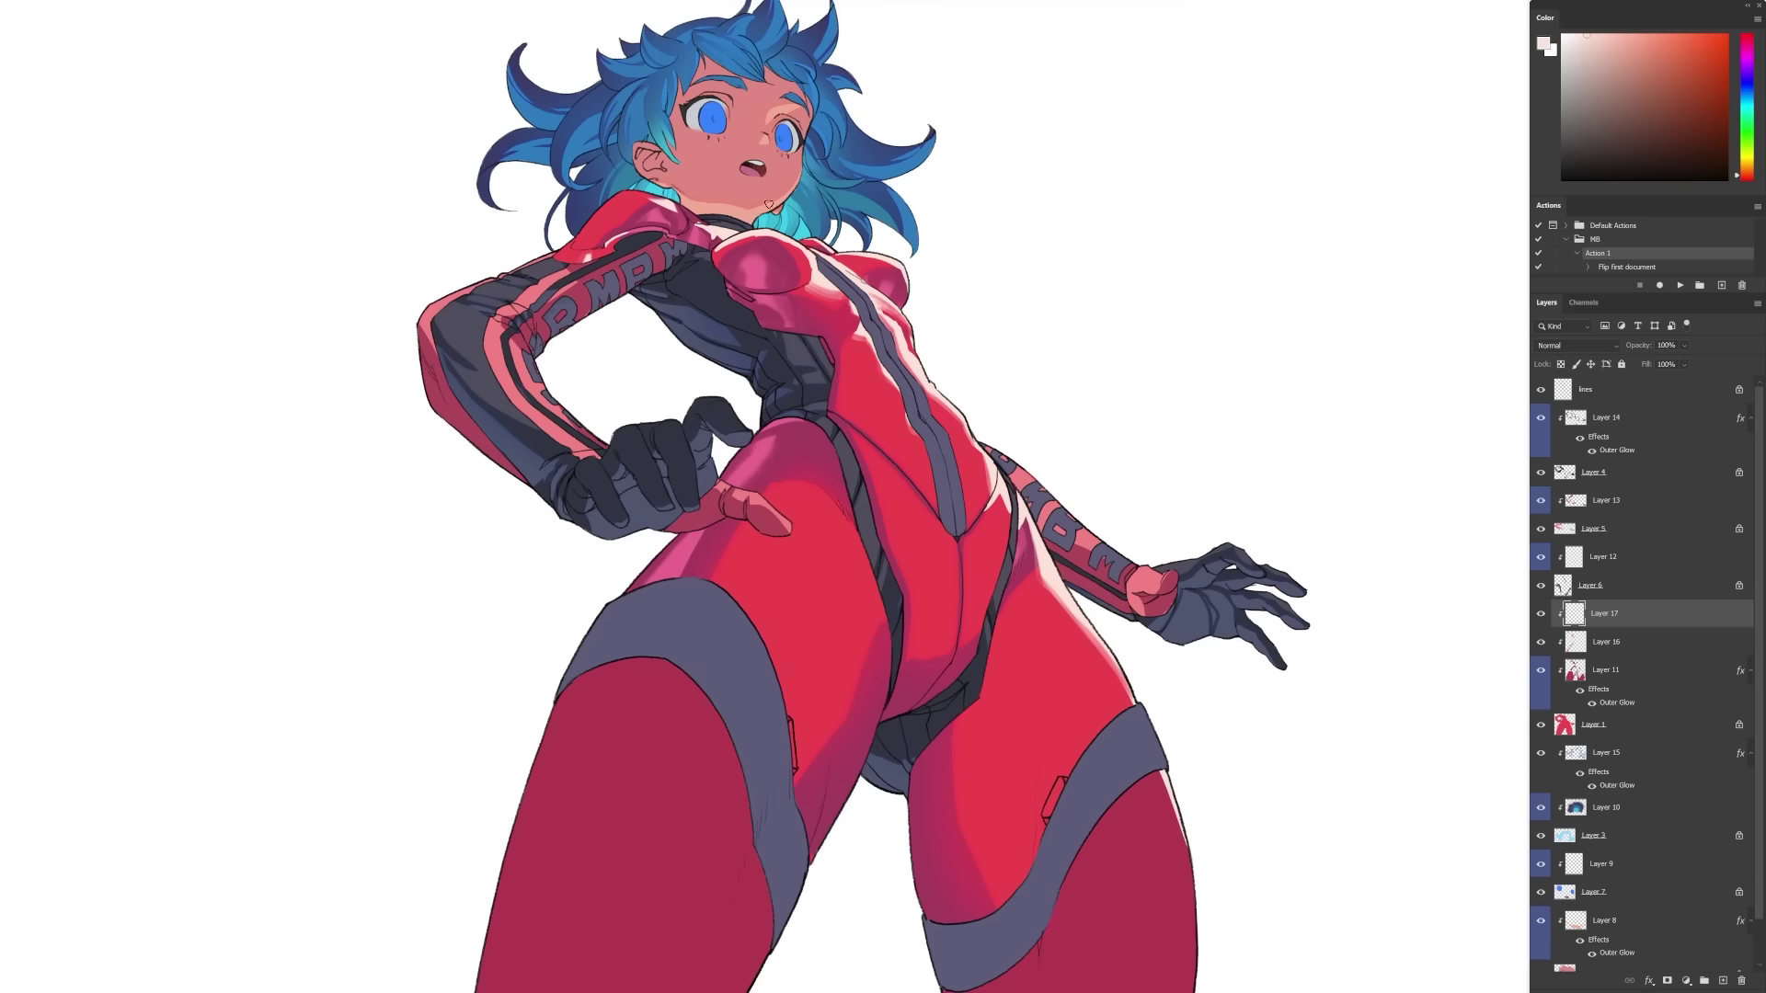
pyautogui.moveTo(695, 223); pyautogui.dragTo(738, 237)
pyautogui.scroll(-2, 1326, 585)
pyautogui.moveTo(1324, 583); pyautogui.dragTo(1256, 550)
# Add an orange Hard Light outer glow with raised opacity to the near-white highlight layer, Layer 17.
pyautogui.click(1649, 982)
pyautogui.click(1683, 945)
pyautogui.click(1245, 460)
pyautogui.click(1208, 753)
pyautogui.moveTo(1208, 754); pyautogui.dragTo(1208, 764)
pyautogui.click(1133, 612)
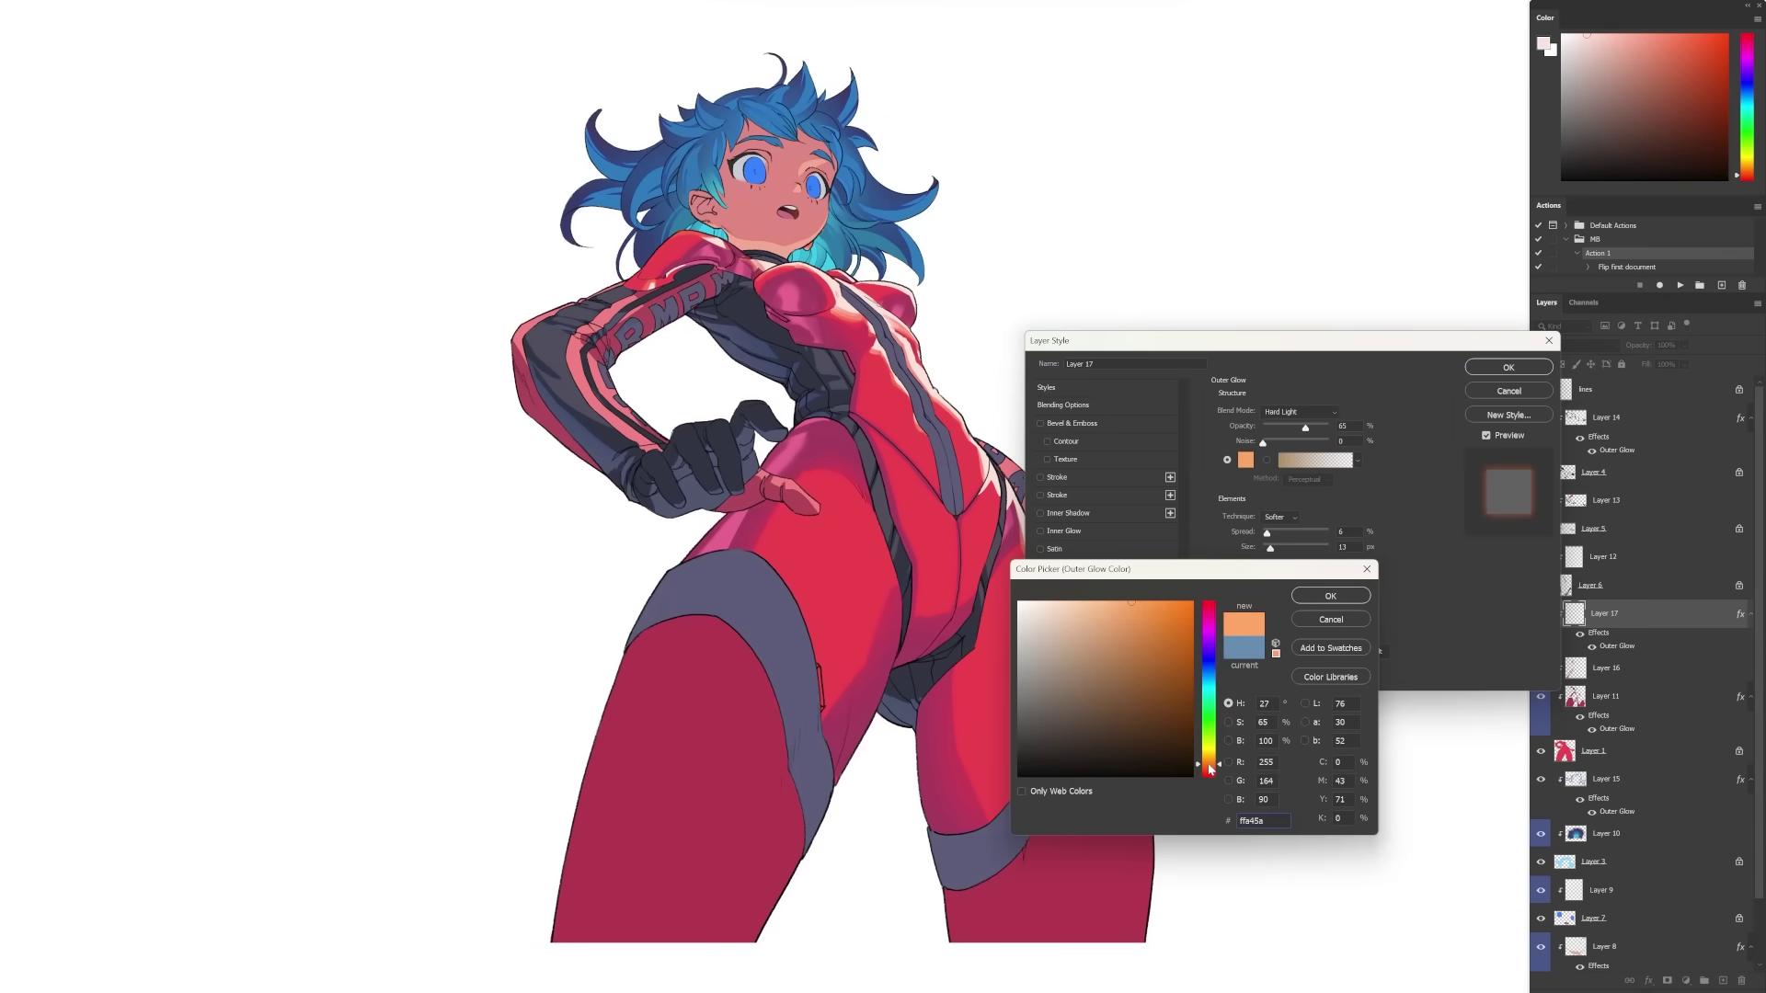
pyautogui.click(1209, 769)
pyautogui.click(1330, 596)
pyautogui.moveTo(1305, 427); pyautogui.dragTo(1332, 429)
pyautogui.moveTo(1270, 549); pyautogui.dragTo(1269, 549)
pyautogui.click(1509, 368)
pyautogui.moveTo(1033, 379); pyautogui.dragTo(1010, 420)
# Create a clipped layer above Layer 15 for the hair highlights and fill the Background with sky blue.
pyautogui.click(1656, 780)
pyautogui.click(1722, 981)
pyautogui.scroll(5, 643, 74)
pyautogui.scroll(-4, 1010, 416)
pyautogui.moveTo(1103, 570); pyautogui.dragTo(911, 326)
pyautogui.click(1747, 99)
pyautogui.click(1684, 35)
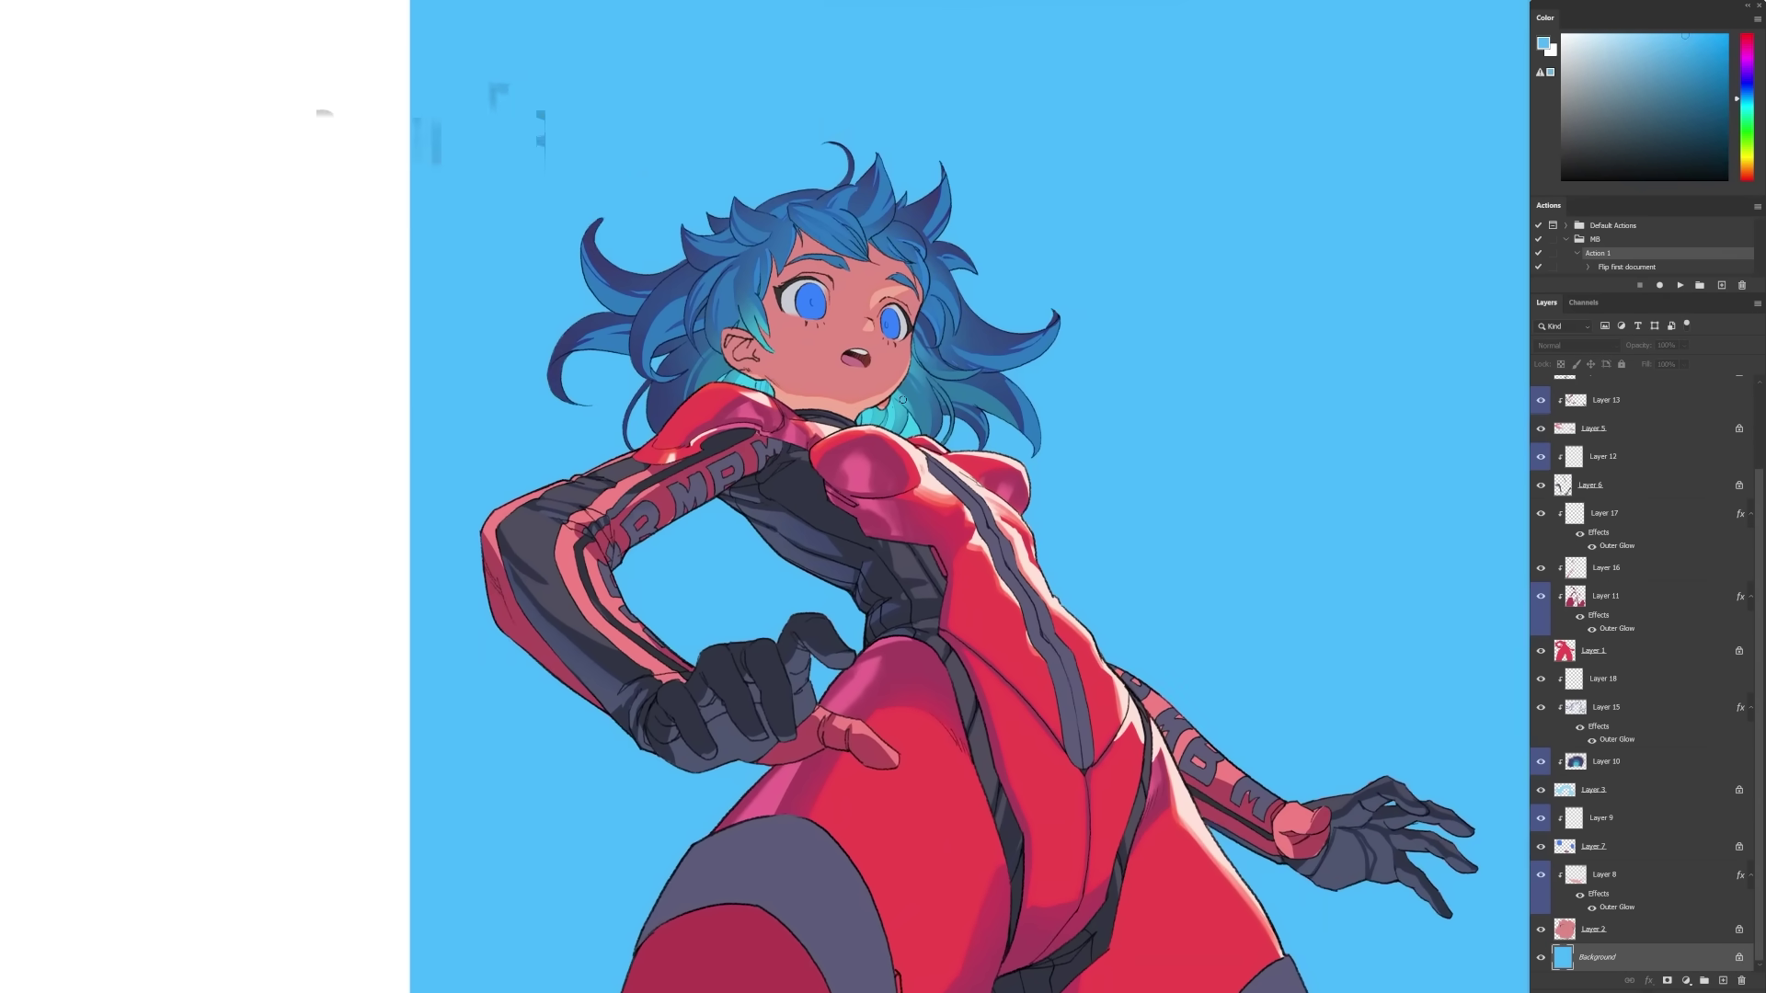
# Paint white highlights on the crown and curling outer hair strands on Layer 18.
pyautogui.scroll(2, 935, 175)
pyautogui.moveTo(935, 176); pyautogui.dragTo(827, 219)
pyautogui.moveTo(1094, 230); pyautogui.dragTo(1173, 140)
pyautogui.moveTo(730, 227); pyautogui.dragTo(827, 234)
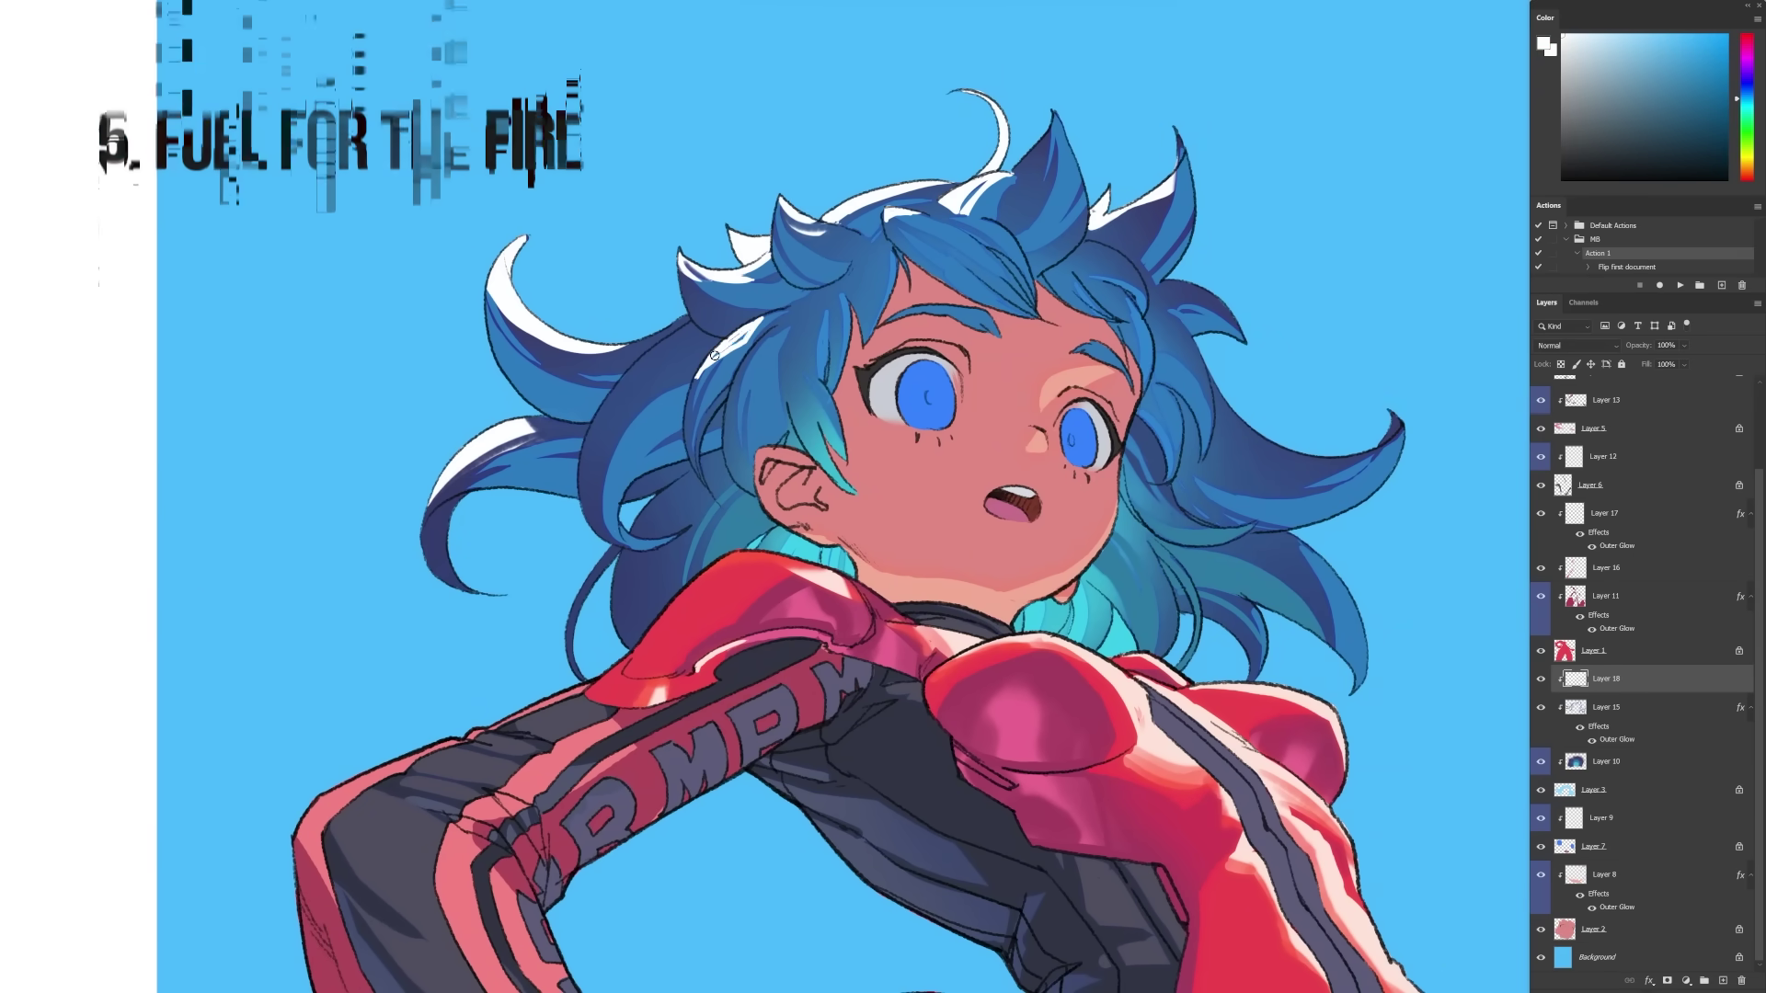
# Add a purple outer glow to the hair highlight layer, Layer 18.
pyautogui.click(1649, 980)
pyautogui.click(1584, 960)
pyautogui.click(1246, 460)
pyautogui.moveTo(1209, 608); pyautogui.dragTo(1209, 626)
pyautogui.click(1093, 623)
pyautogui.click(1330, 596)
pyautogui.click(1509, 367)
# Paint more white highlights on the flowing side strands and the crown spikes of the hair.
pyautogui.moveTo(1213, 379); pyautogui.dragTo(1292, 457)
pyautogui.moveTo(1223, 409); pyautogui.dragTo(1366, 440)
pyautogui.moveTo(1251, 532); pyautogui.dragTo(1313, 563)
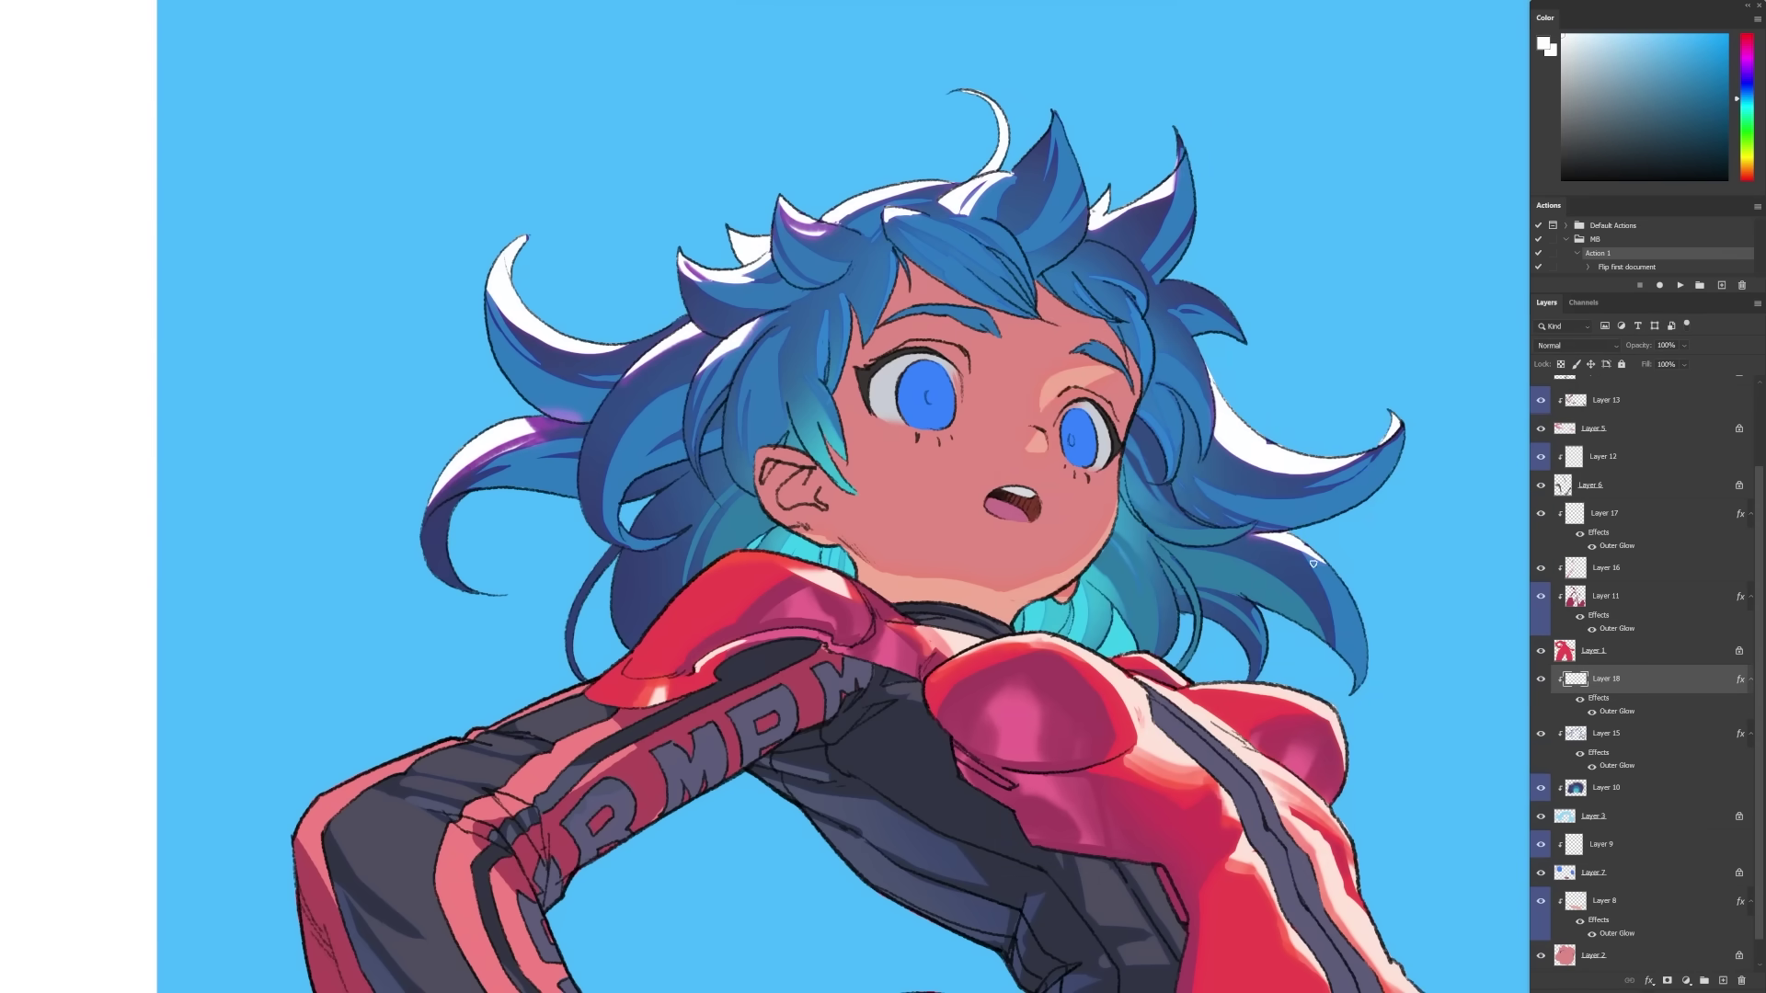
pyautogui.moveTo(1018, 187); pyautogui.dragTo(1053, 116)
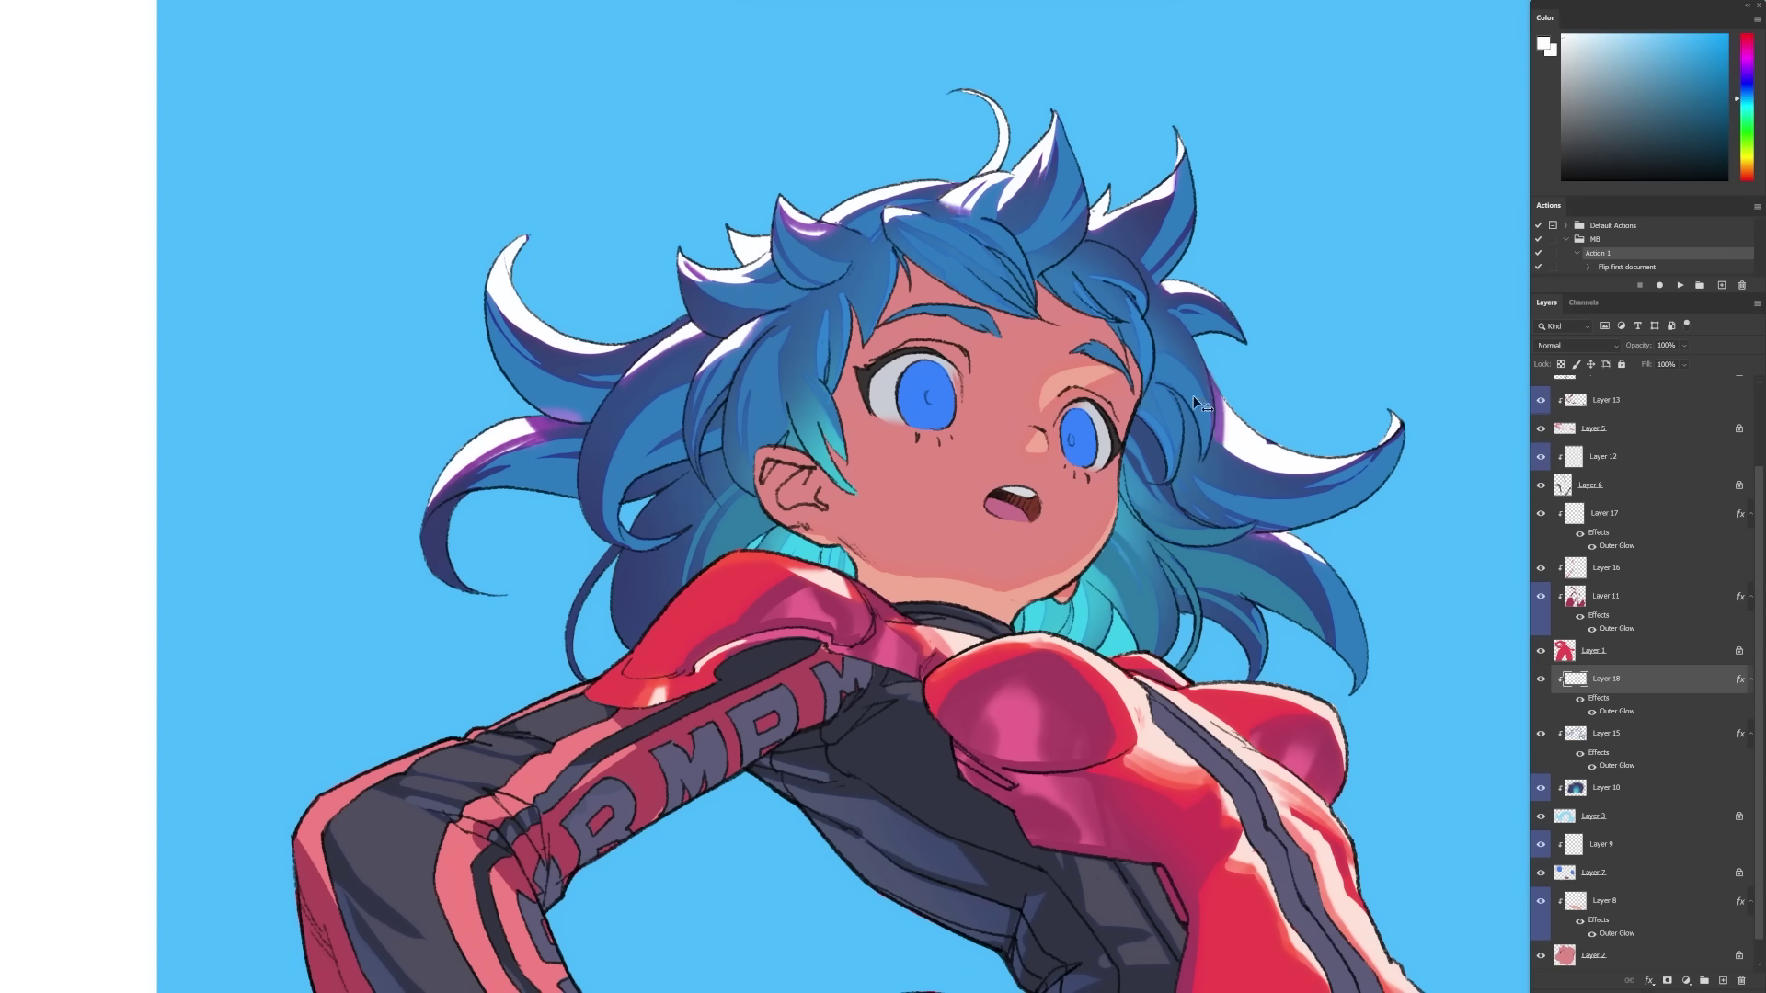
pyautogui.moveTo(533, 331)
pyautogui.mouseDown()
pyautogui.moveTo(662, 342)
pyautogui.moveTo(622, 379)
pyautogui.mouseUp()
pyautogui.moveTo(1365, 506); pyautogui.dragTo(1352, 466)
pyautogui.moveTo(644, 452); pyautogui.dragTo(599, 590)
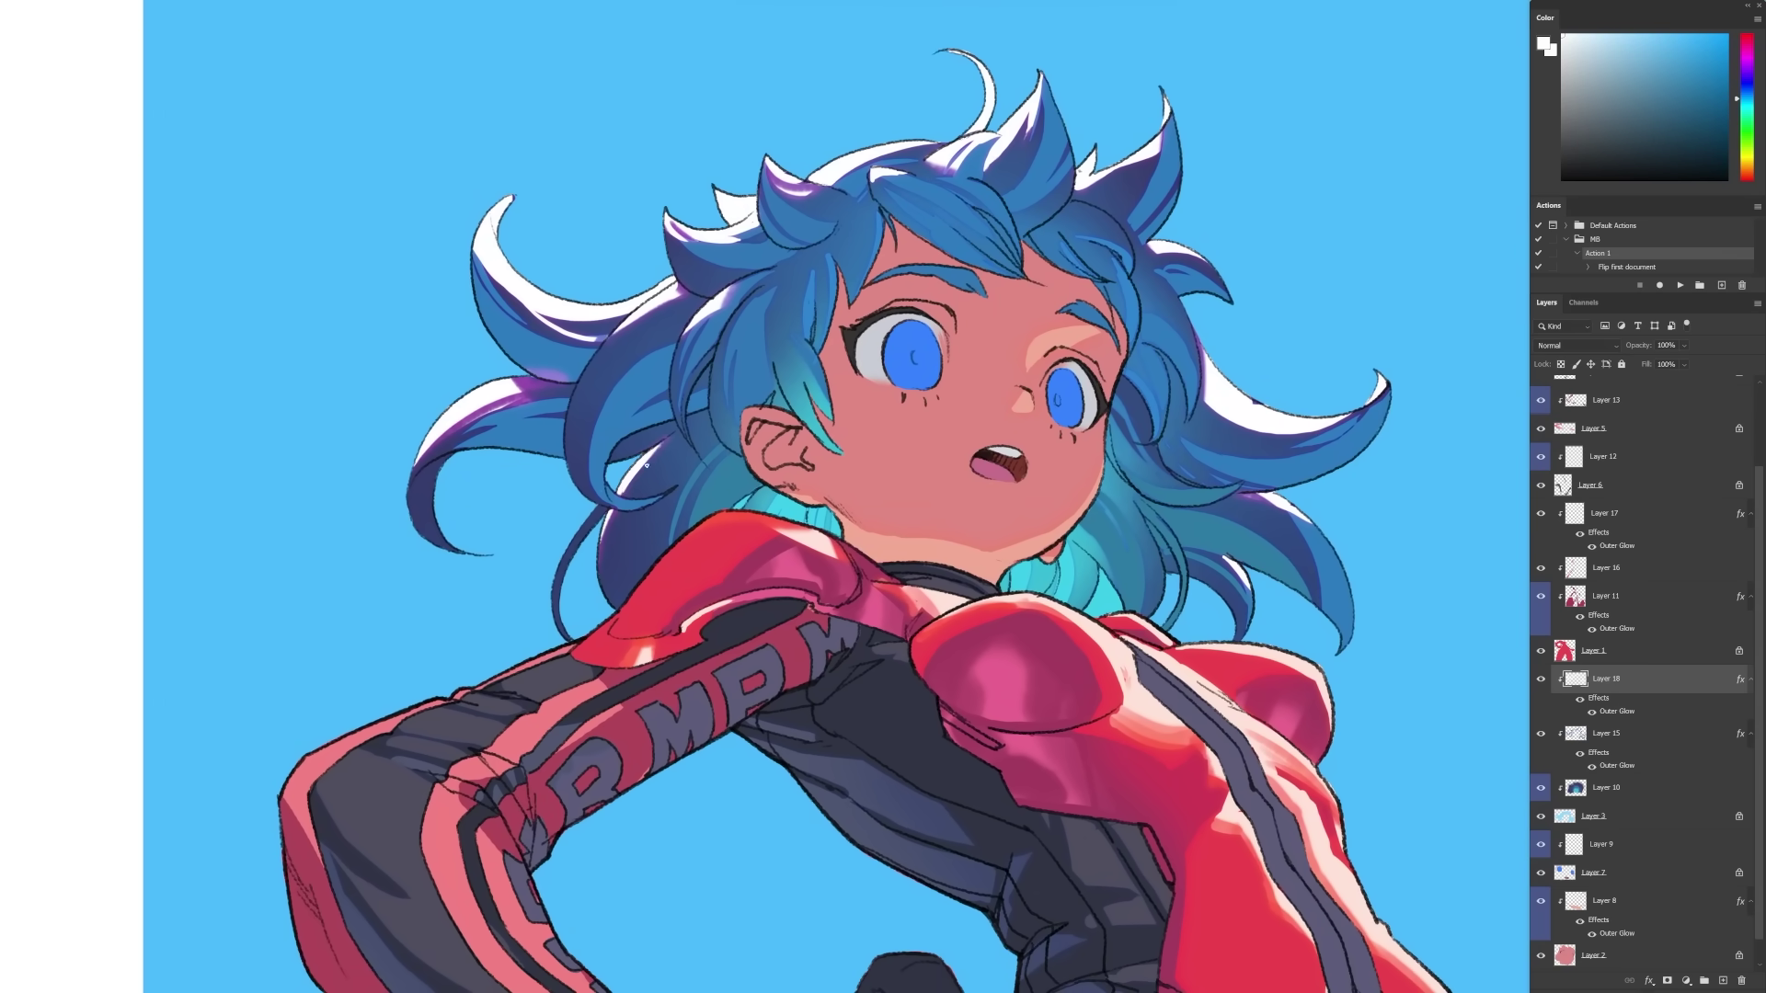
pyautogui.moveTo(602, 509); pyautogui.dragTo(559, 561)
pyautogui.moveTo(1432, 436)
pyautogui.mouseDown()
pyautogui.moveTo(1374, 375)
pyautogui.moveTo(1315, 391)
pyautogui.mouseUp()
pyautogui.scroll(-4, 1044, 295)
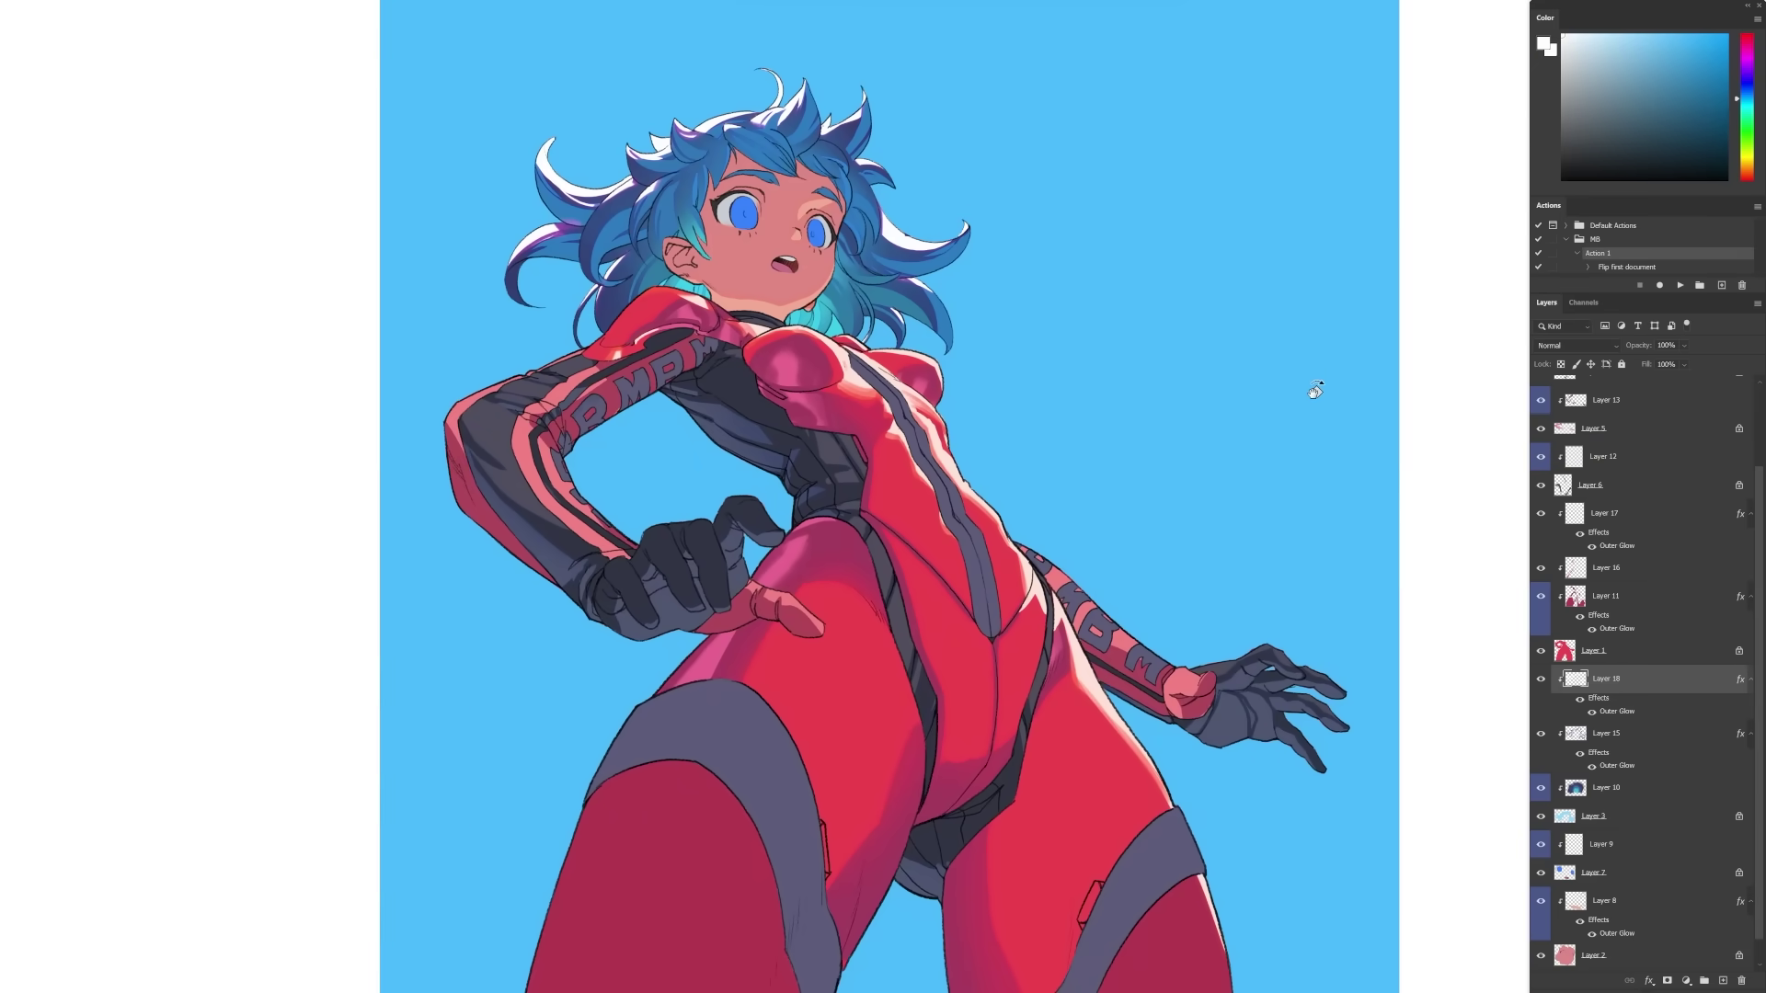
# Paint soft white clouds into the sky on the Background layer with a textured brush.
pyautogui.scroll(-1, 1339, 570)
pyautogui.keyDown('ctrl'); pyautogui.click(1287, 515); pyautogui.keyUp('ctrl')
pyautogui.moveTo(1223, 442); pyautogui.dragTo(1186, 681)
pyautogui.moveTo(1150, 460); pyautogui.dragTo(414, 552)
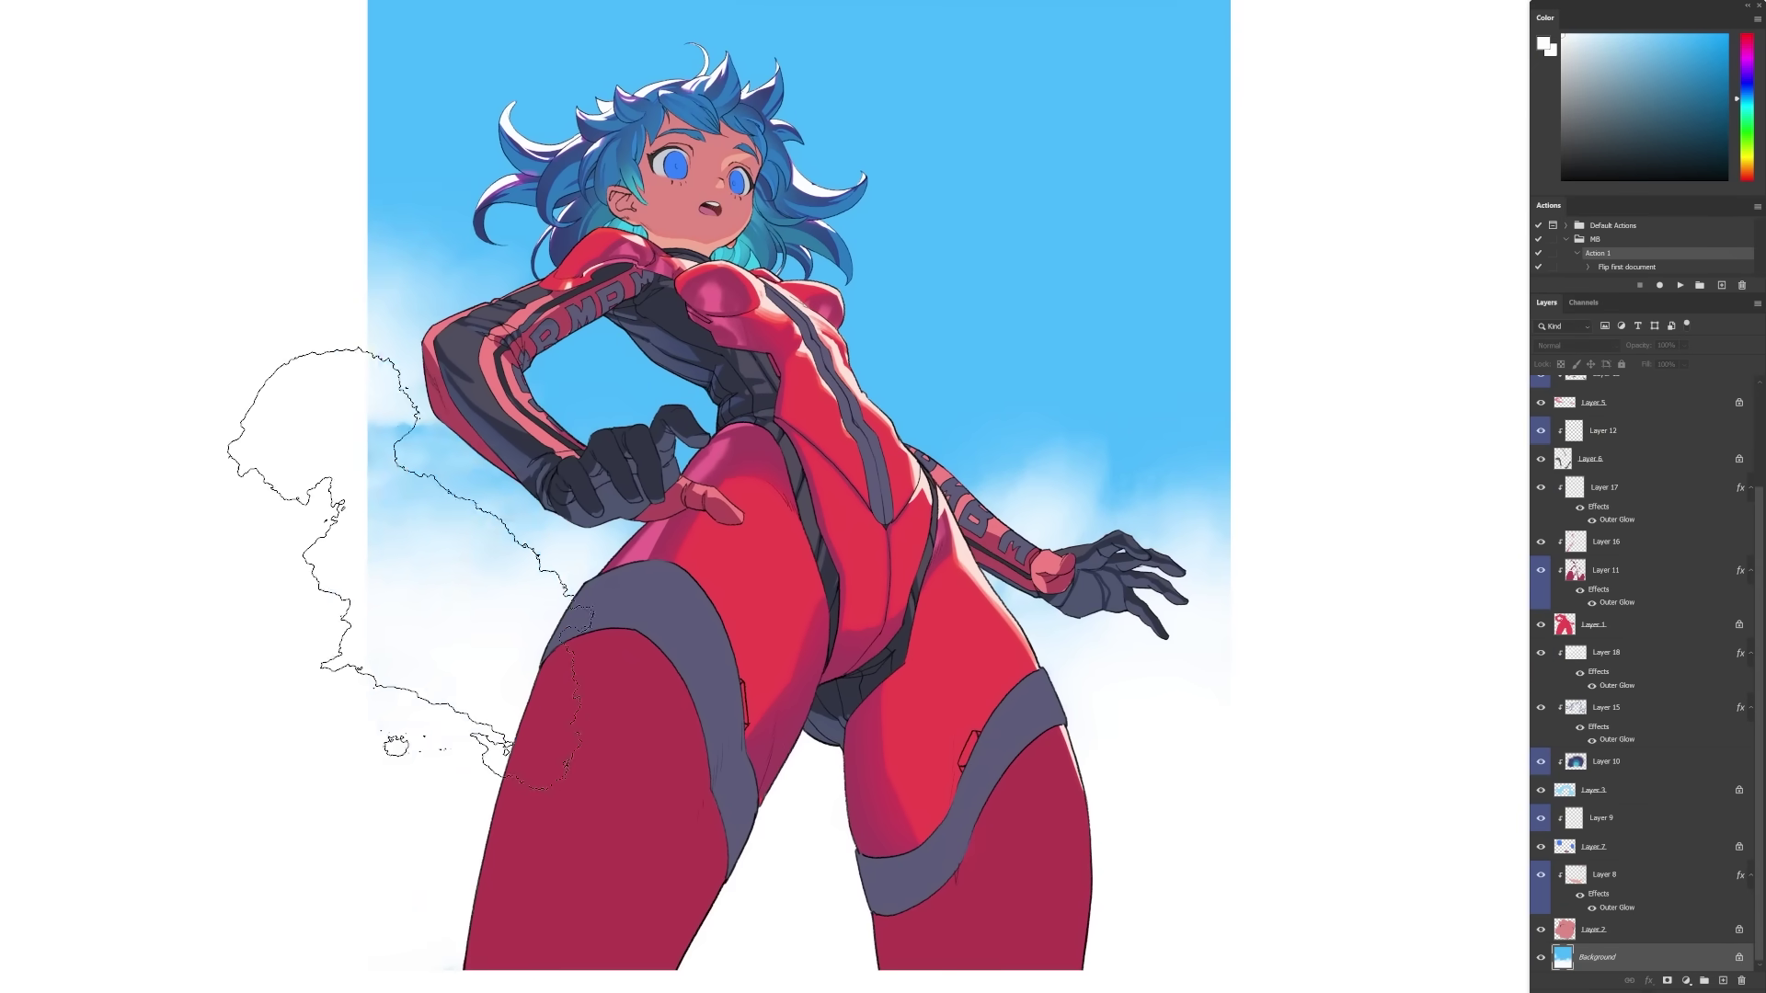
pyautogui.moveTo(1048, 166); pyautogui.dragTo(1187, 313)
pyautogui.moveTo(1104, 119); pyautogui.dragTo(1210, 184)
pyautogui.rightClick(192, 479)
pyautogui.click(875, 716)
pyautogui.moveTo(1287, 515); pyautogui.dragTo(1309, 458)
# Paint light red reflections on the hip and thigh beside the bent arm's hand on Layer 16.
pyautogui.click(1605, 542)
pyautogui.keyDown('alt'); pyautogui.click(782, 460); pyautogui.keyUp('alt')
pyautogui.moveTo(799, 448)
pyautogui.mouseDown()
pyautogui.moveTo(736, 523)
pyautogui.moveTo(839, 473)
pyautogui.mouseUp()
pyautogui.moveTo(799, 425); pyautogui.dragTo(771, 459)
pyautogui.moveTo(691, 603); pyautogui.dragTo(664, 688)
pyautogui.moveTo(688, 607)
pyautogui.mouseDown()
pyautogui.moveTo(651, 746)
pyautogui.moveTo(668, 704)
pyautogui.mouseUp()
pyautogui.moveTo(708, 635); pyautogui.dragTo(679, 688)
pyautogui.moveTo(670, 676); pyautogui.dragTo(654, 712)
pyautogui.moveTo(635, 799); pyautogui.dragTo(614, 851)
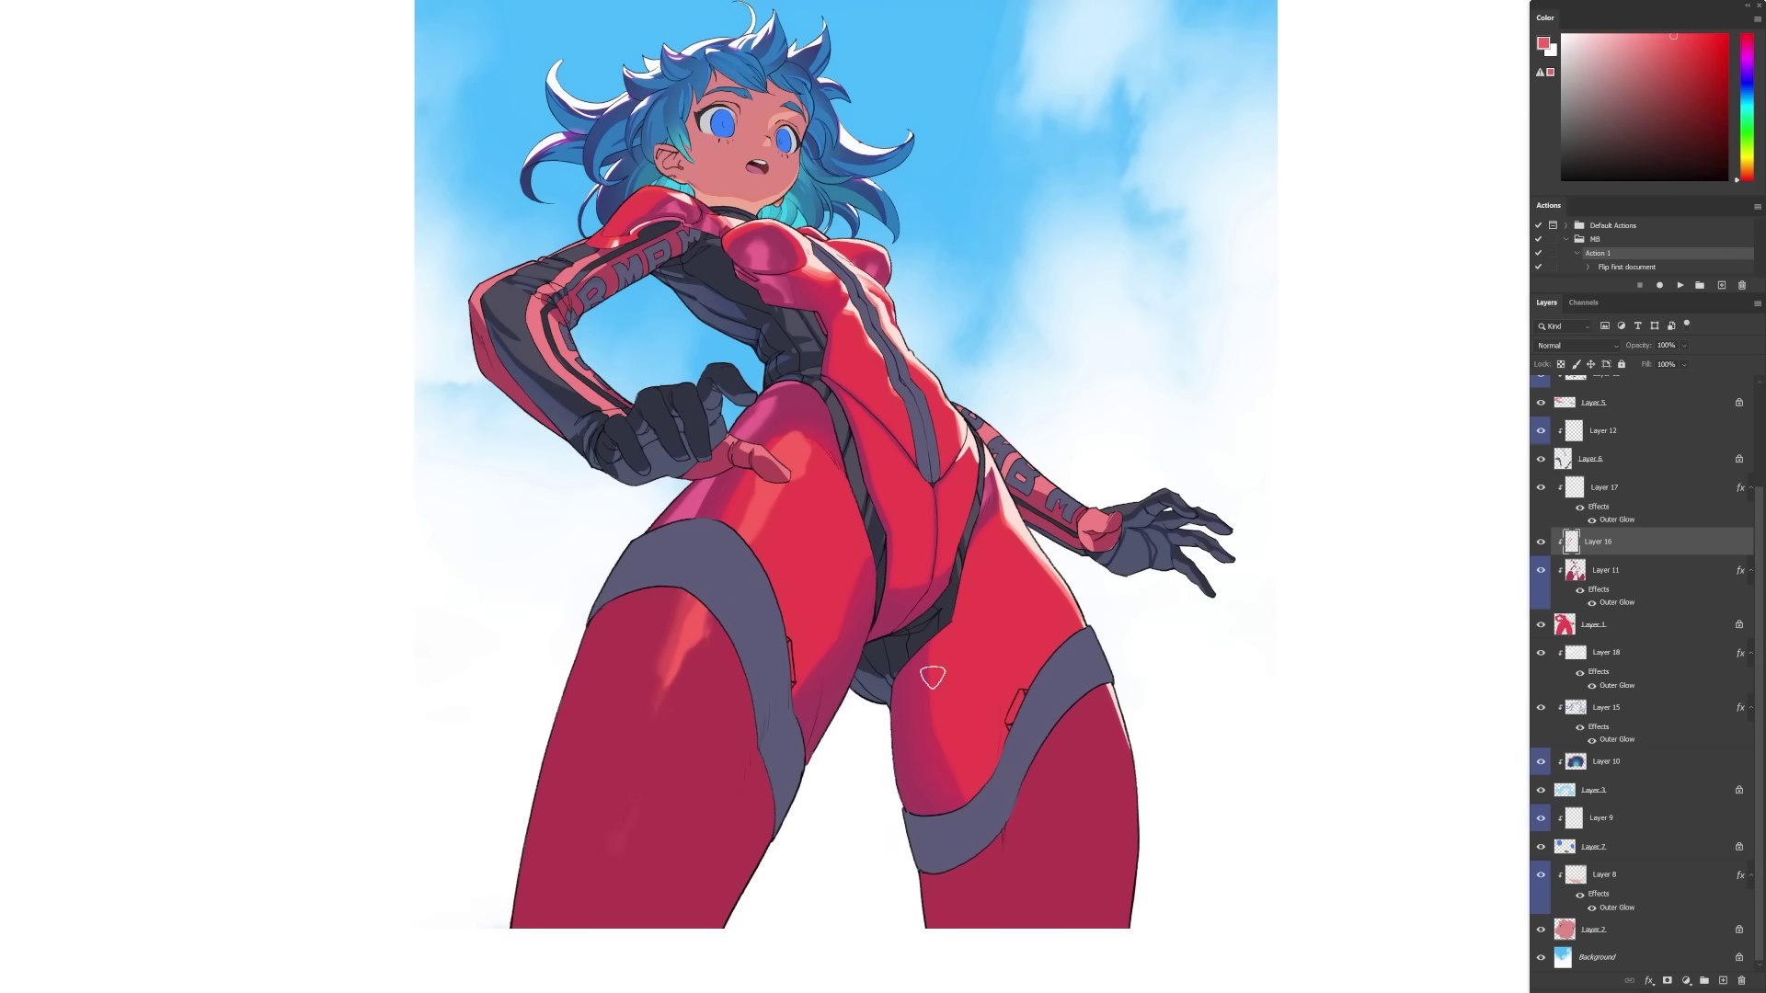
# Add red reflections to the other thigh and blend brighter red over the upper legs on Layer 11.
pyautogui.moveTo(1070, 724); pyautogui.dragTo(1099, 819)
pyautogui.moveTo(1016, 722)
pyautogui.mouseDown()
pyautogui.moveTo(971, 568)
pyautogui.moveTo(991, 673)
pyautogui.mouseUp()
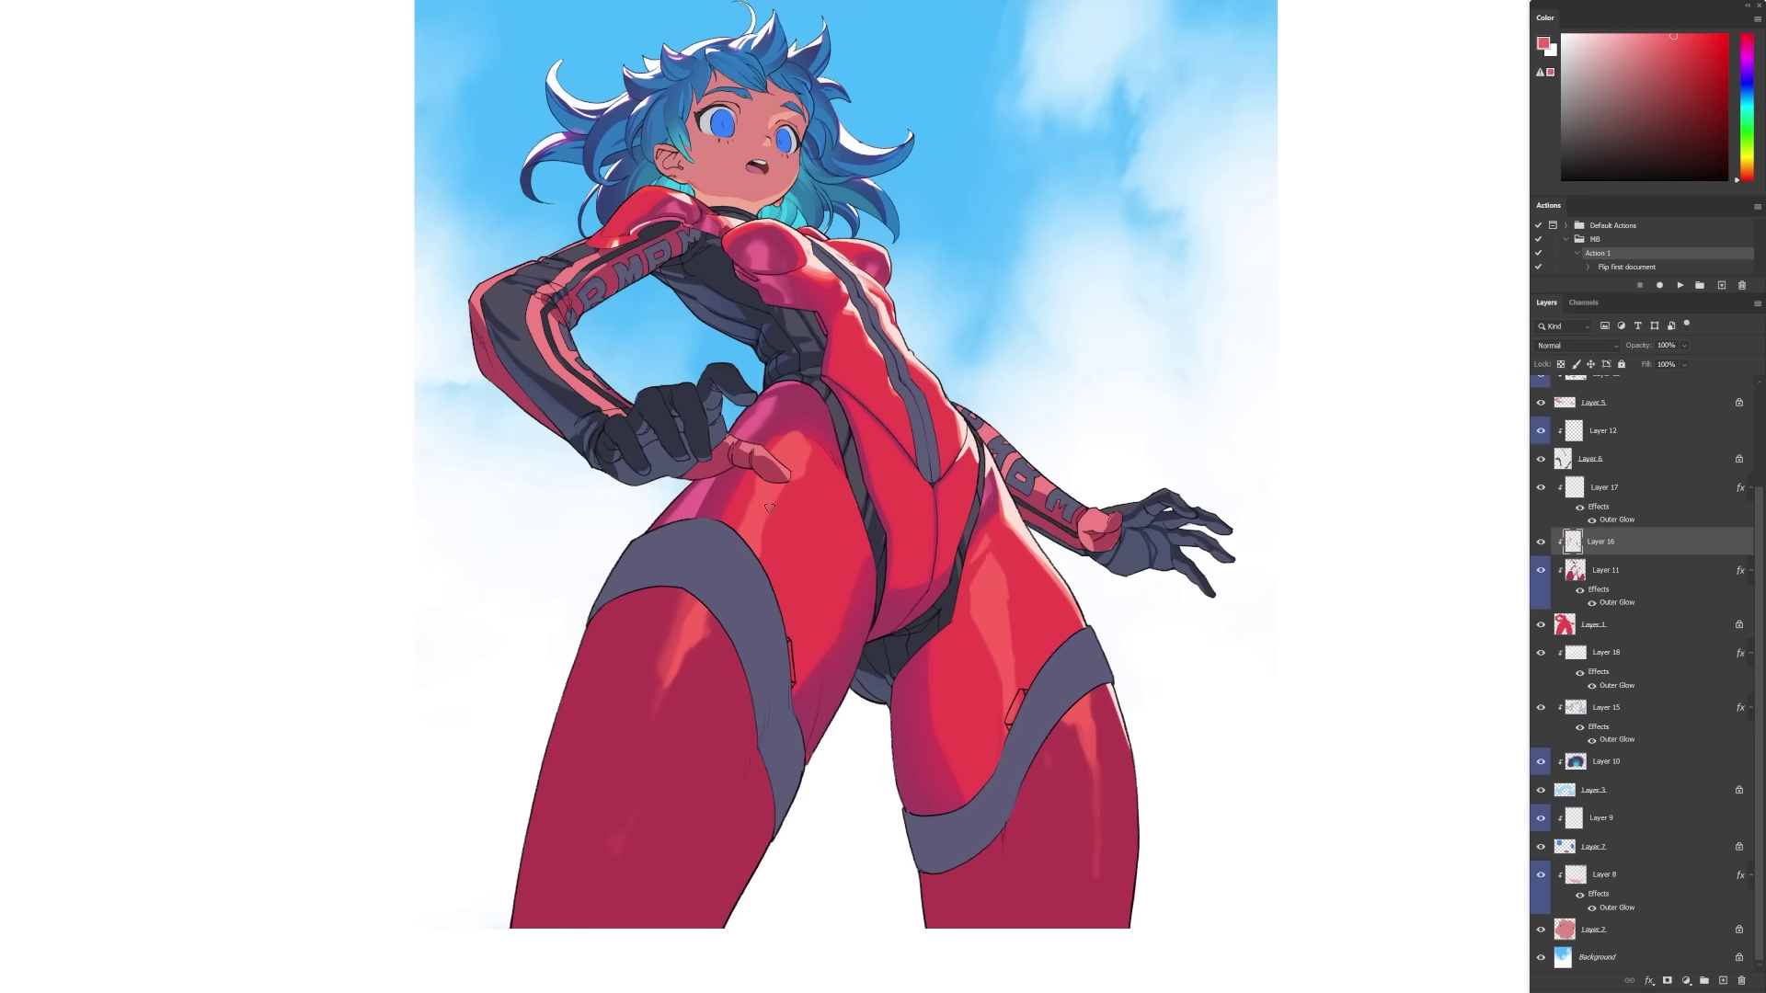
pyautogui.hotkey('alt', '[')
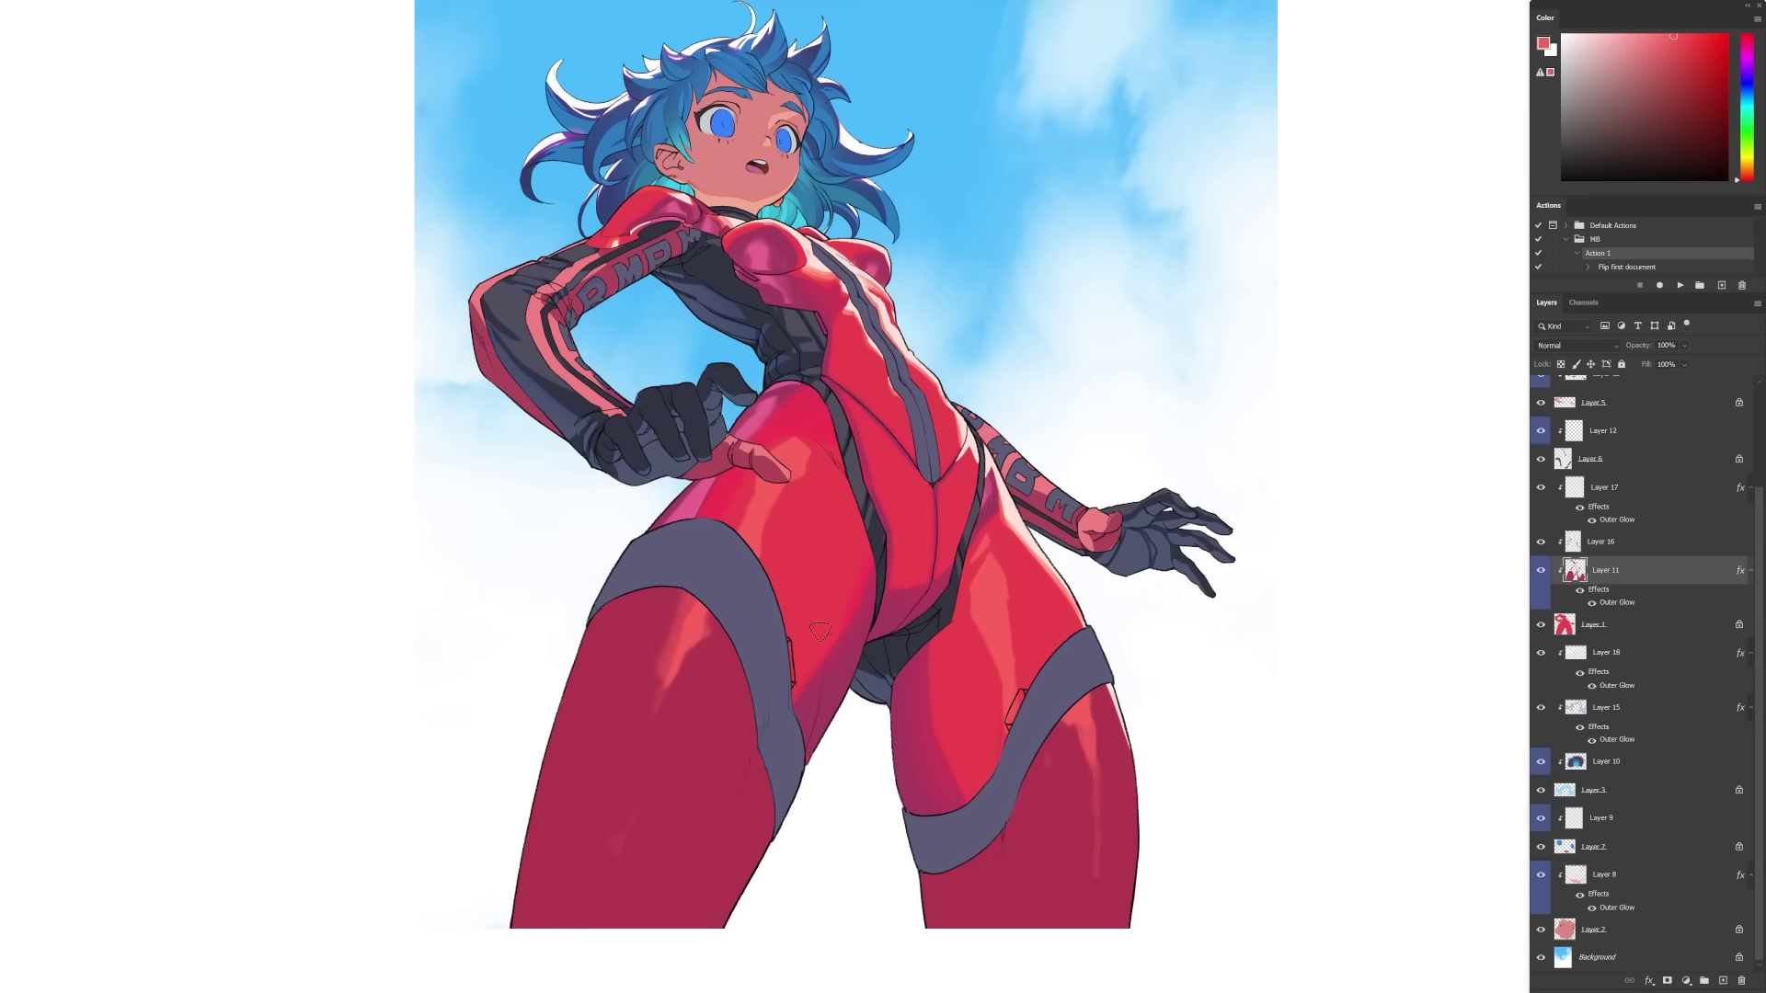
pyautogui.moveTo(735, 736)
pyautogui.mouseDown()
pyautogui.moveTo(680, 772)
pyautogui.moveTo(740, 717)
pyautogui.mouseUp()
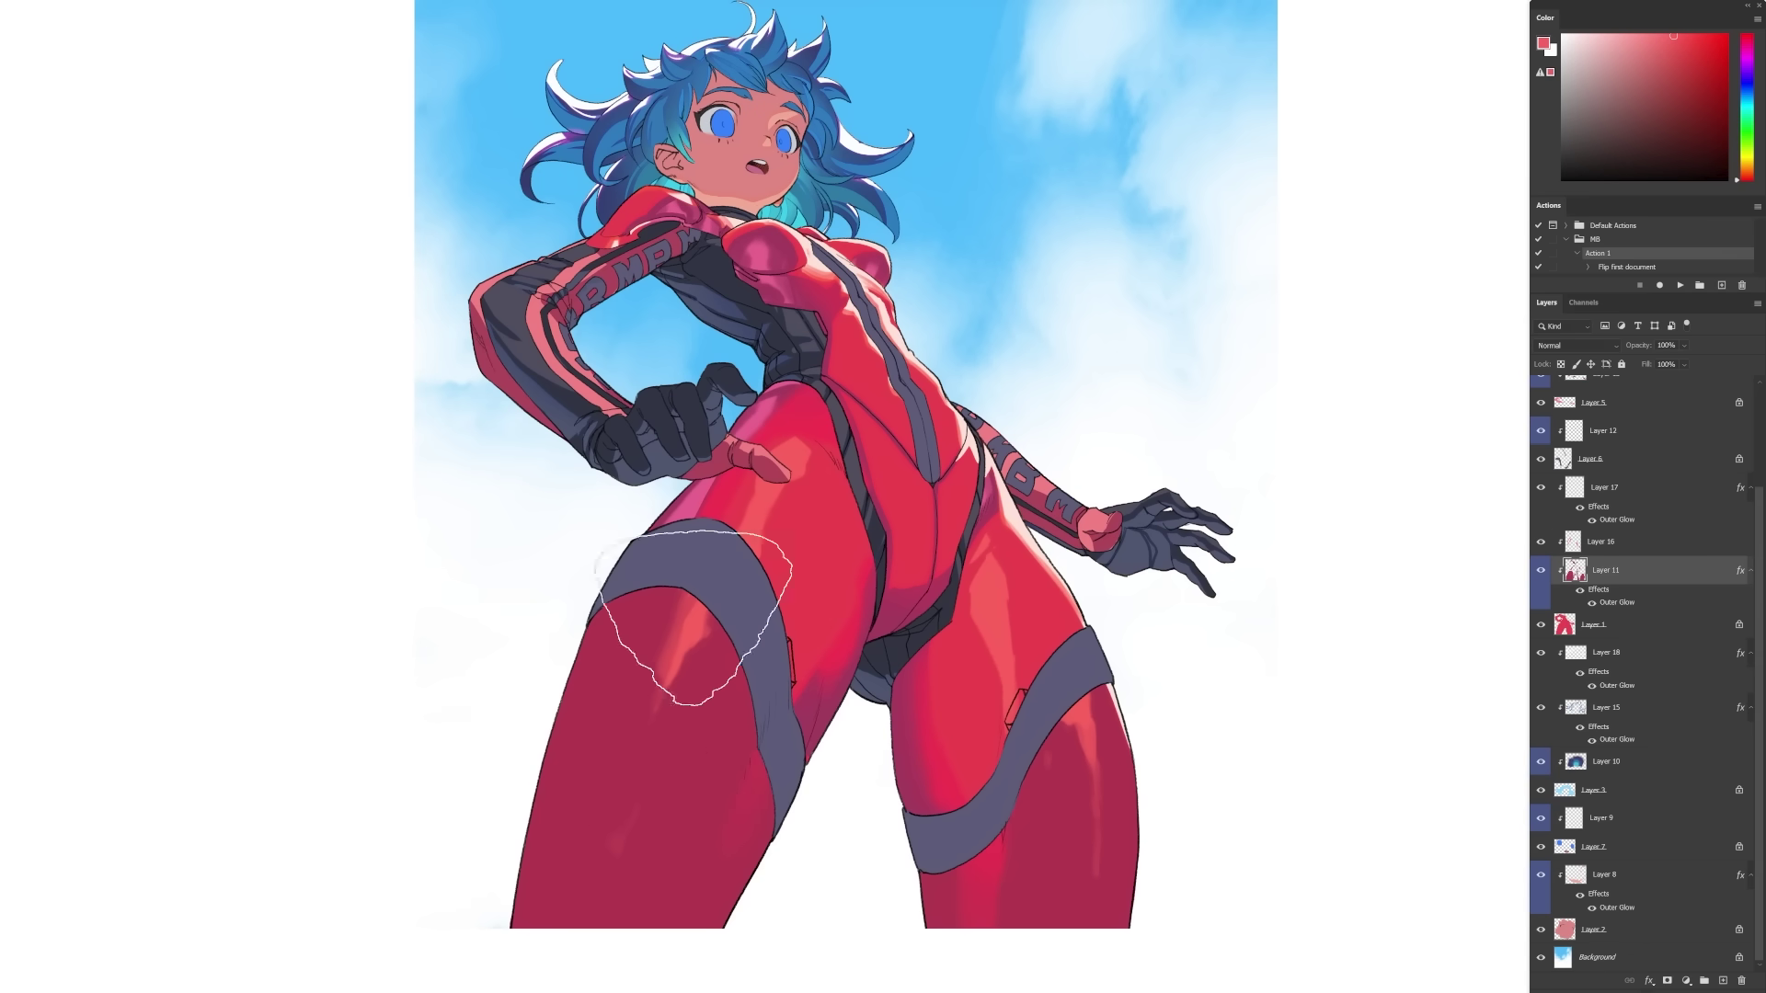
pyautogui.hotkey('ctrl', 'd')
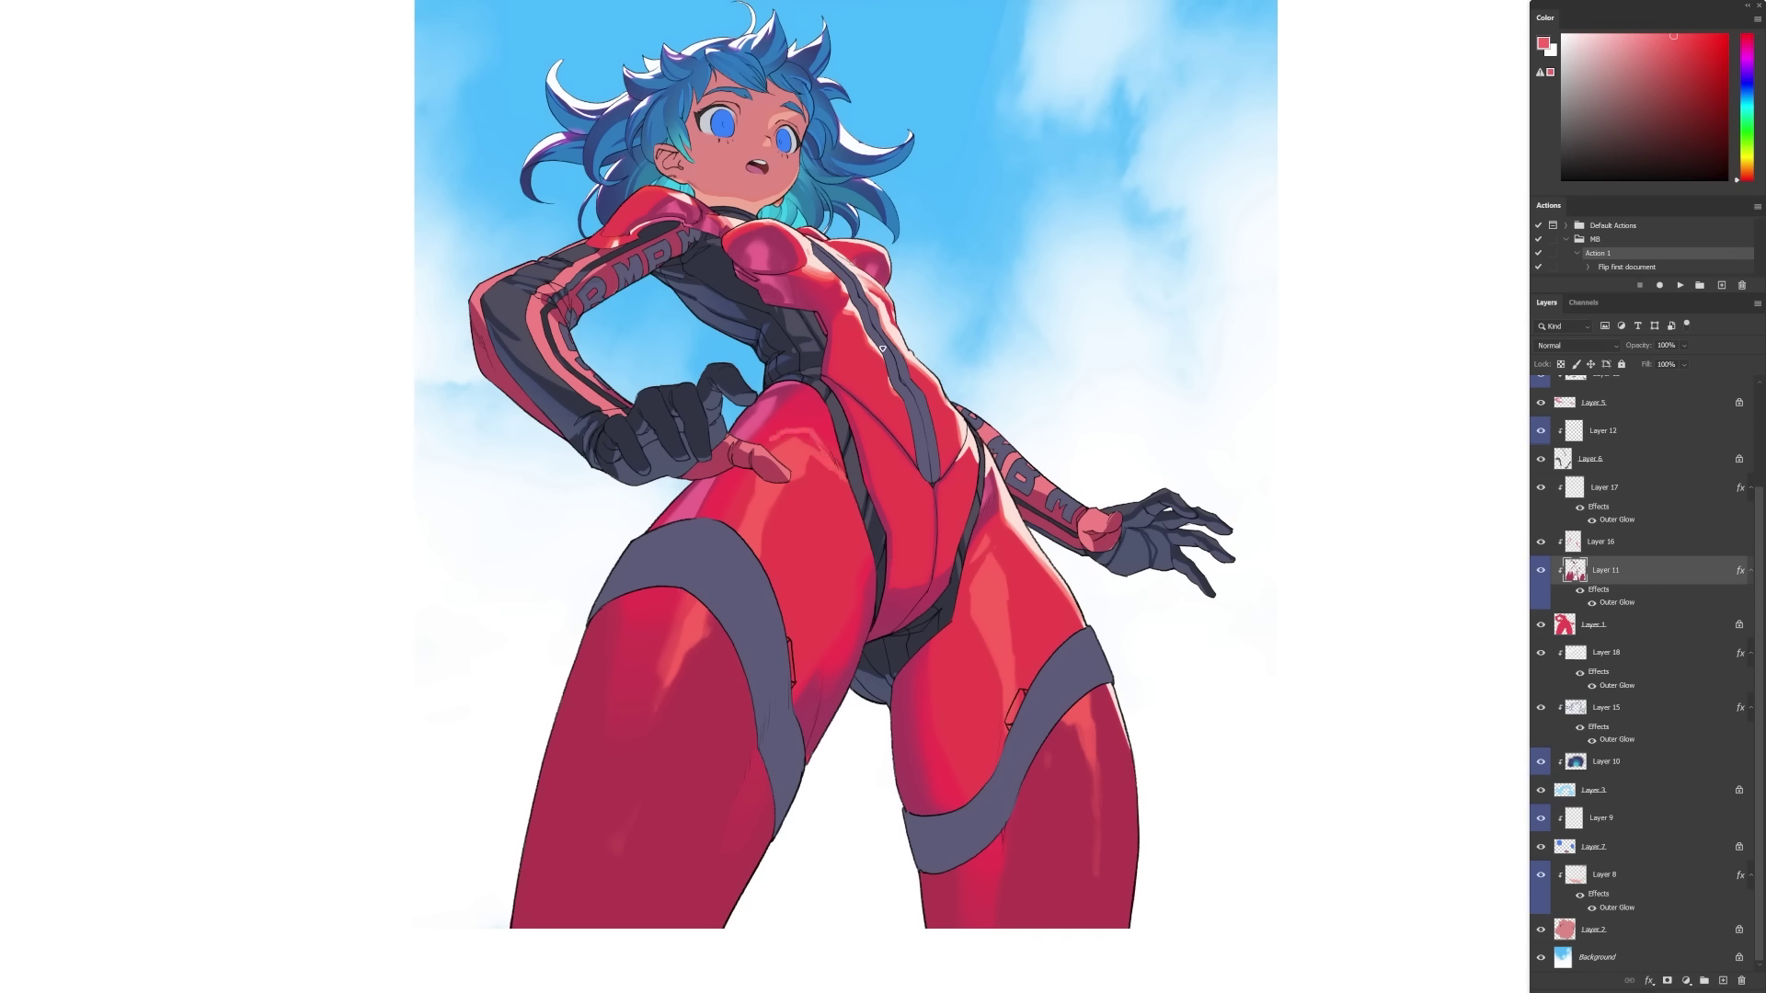
# Paint near-white glossy highlights on both grey thigh bands on Layer 12.
pyautogui.click(1603, 431)
pyautogui.moveTo(695, 590); pyautogui.dragTo(724, 619)
pyautogui.moveTo(731, 533); pyautogui.dragTo(760, 568)
pyautogui.moveTo(737, 550); pyautogui.dragTo(703, 616)
pyautogui.moveTo(1104, 635)
pyautogui.mouseDown()
pyautogui.moveTo(1113, 709)
pyautogui.moveTo(1061, 714)
pyautogui.mouseUp()
pyautogui.moveTo(1072, 660); pyautogui.dragTo(1085, 723)
# Paint near-white highlights along the grey zipper stripe on the torso.
pyautogui.moveTo(888, 370); pyautogui.dragTo(916, 396)
pyautogui.moveTo(817, 250); pyautogui.dragTo(920, 405)
pyautogui.moveTo(1345, 424); pyautogui.dragTo(1330, 506)
# Sample reds from the suit and blend softer red tones across the hips and thighs on Layer 11.
pyautogui.keyDown('ctrl'); pyautogui.click(799, 335); pyautogui.keyUp('ctrl')
pyautogui.keyDown('ctrl'); pyautogui.click(795, 332); pyautogui.keyUp('ctrl')
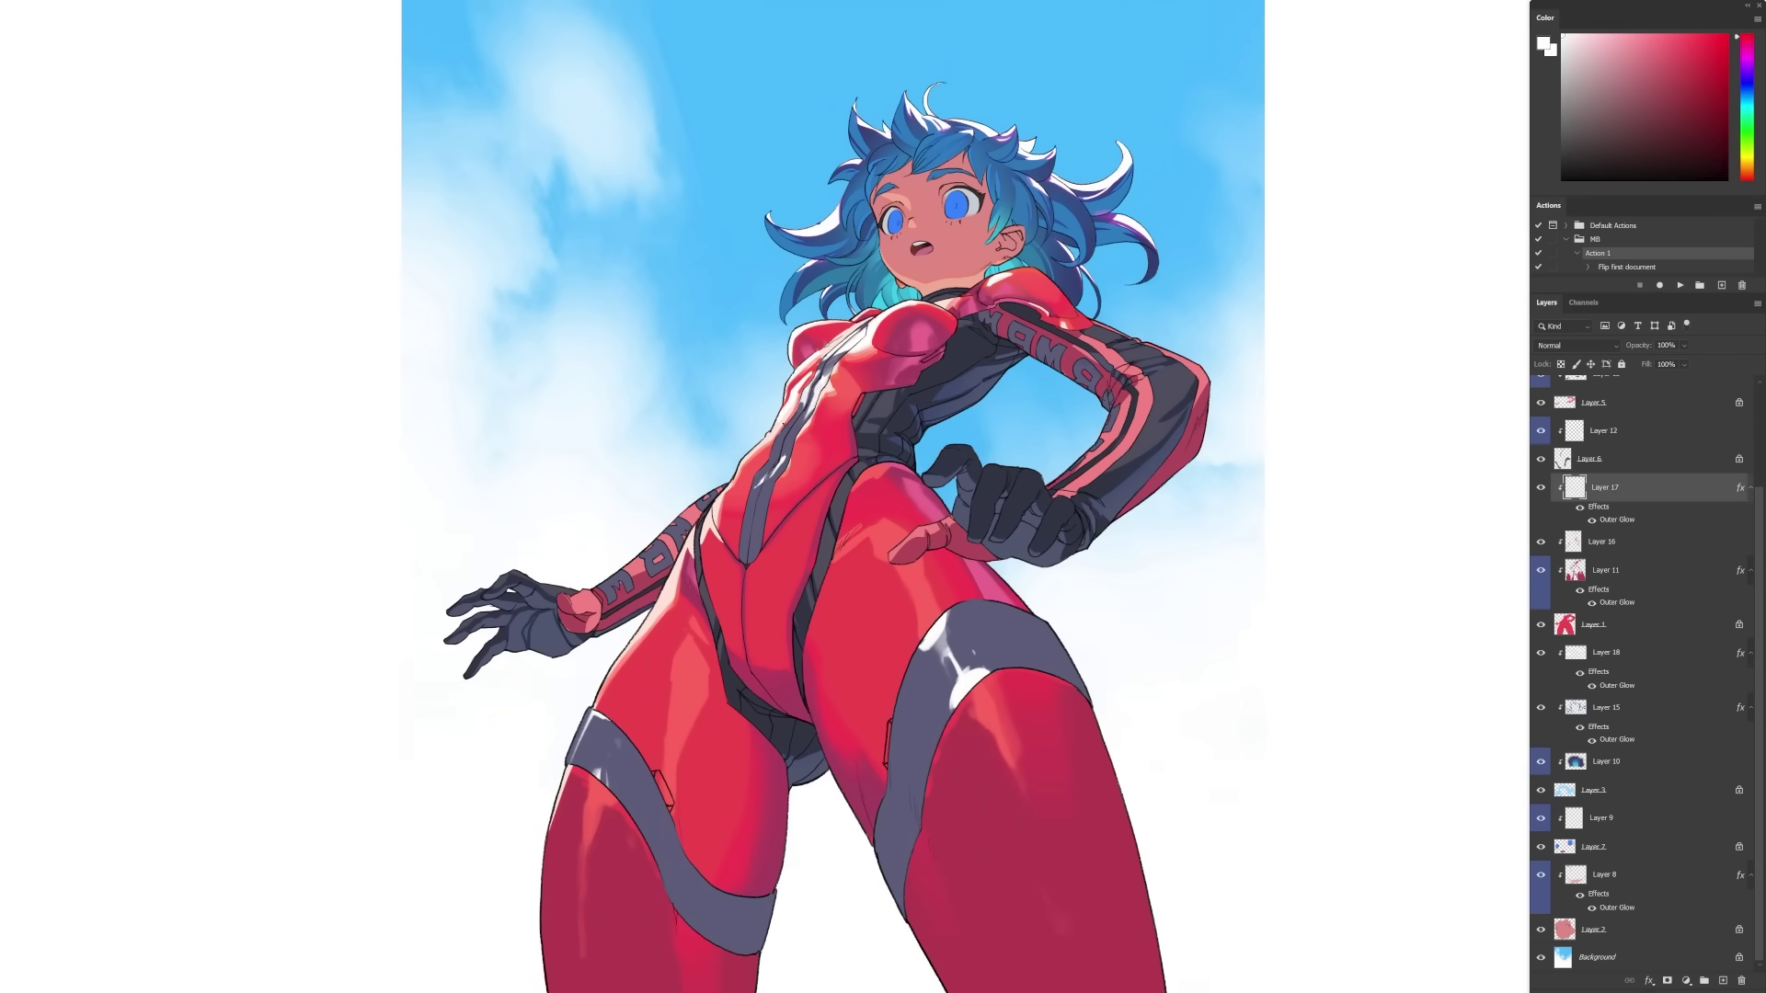
pyautogui.scroll(-2, 921, 678)
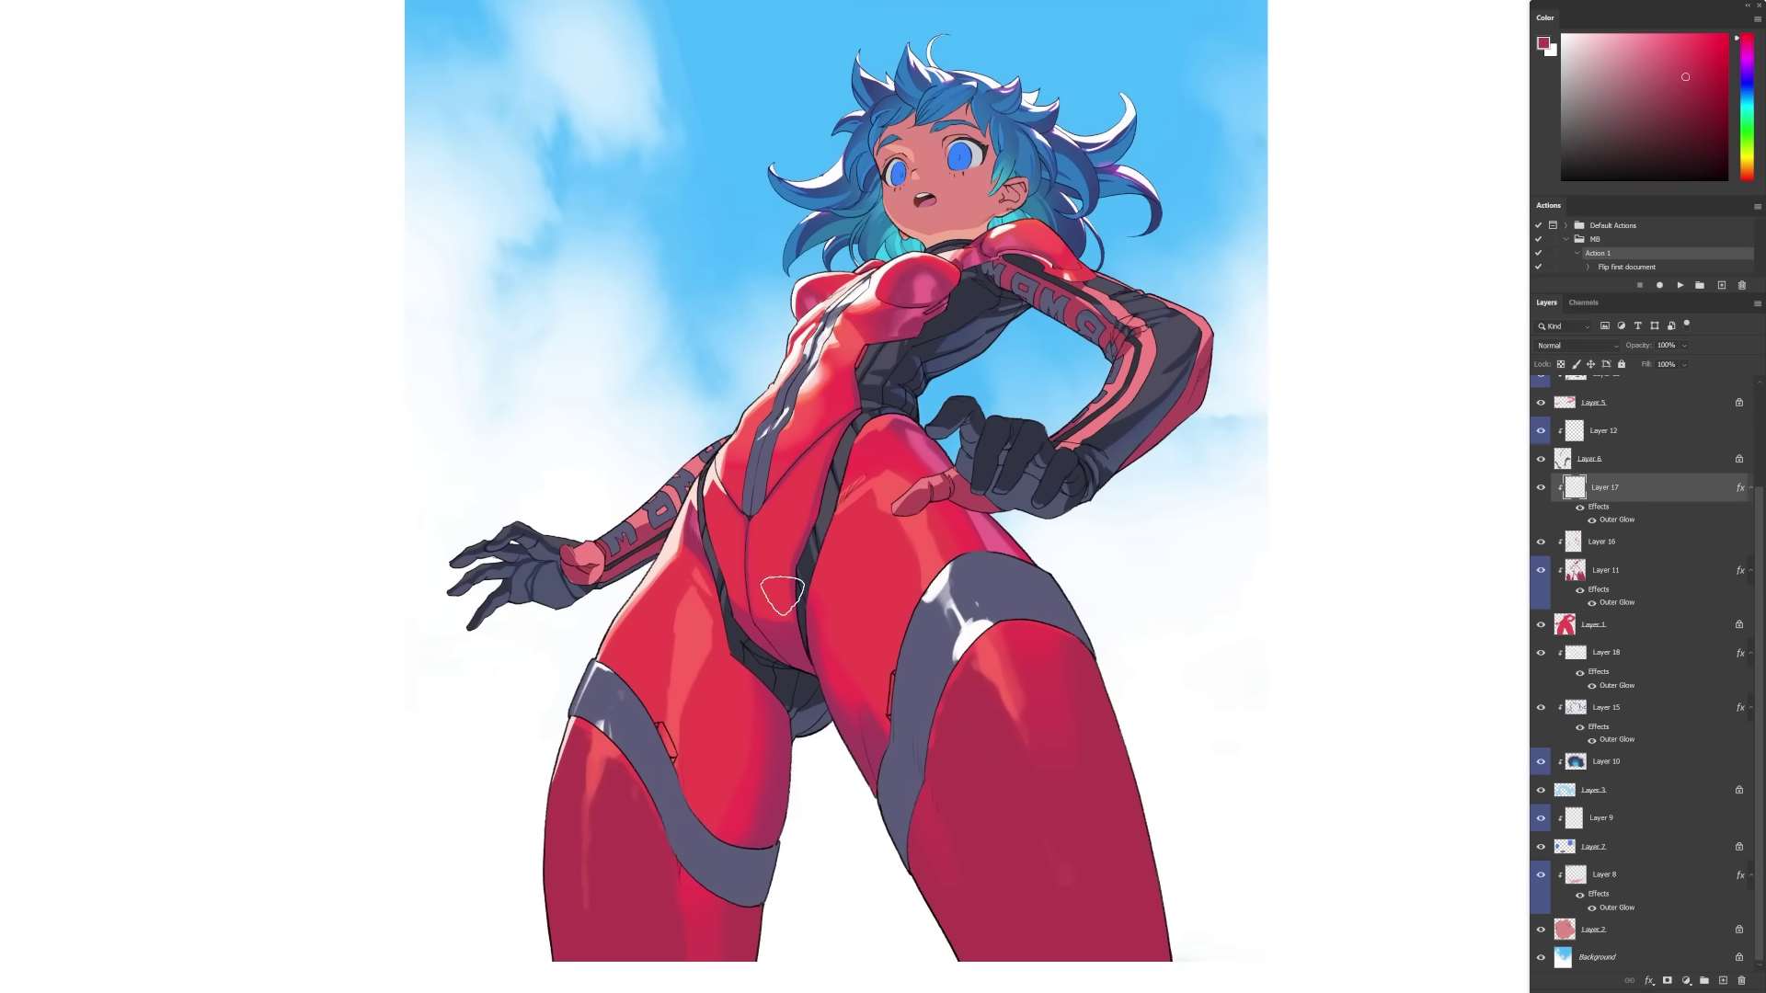
pyautogui.hotkey('alt', '[')
pyautogui.hotkey('alt', '[')
pyautogui.keyDown('alt'); pyautogui.click(776, 818); pyautogui.keyUp('alt')
pyautogui.keyDown('alt'); pyautogui.click(745, 966); pyautogui.keyUp('alt')
pyautogui.keyDown('alt'); pyautogui.click(1023, 234); pyautogui.keyUp('alt')
pyautogui.moveTo(1427, 333); pyautogui.dragTo(1396, 348)
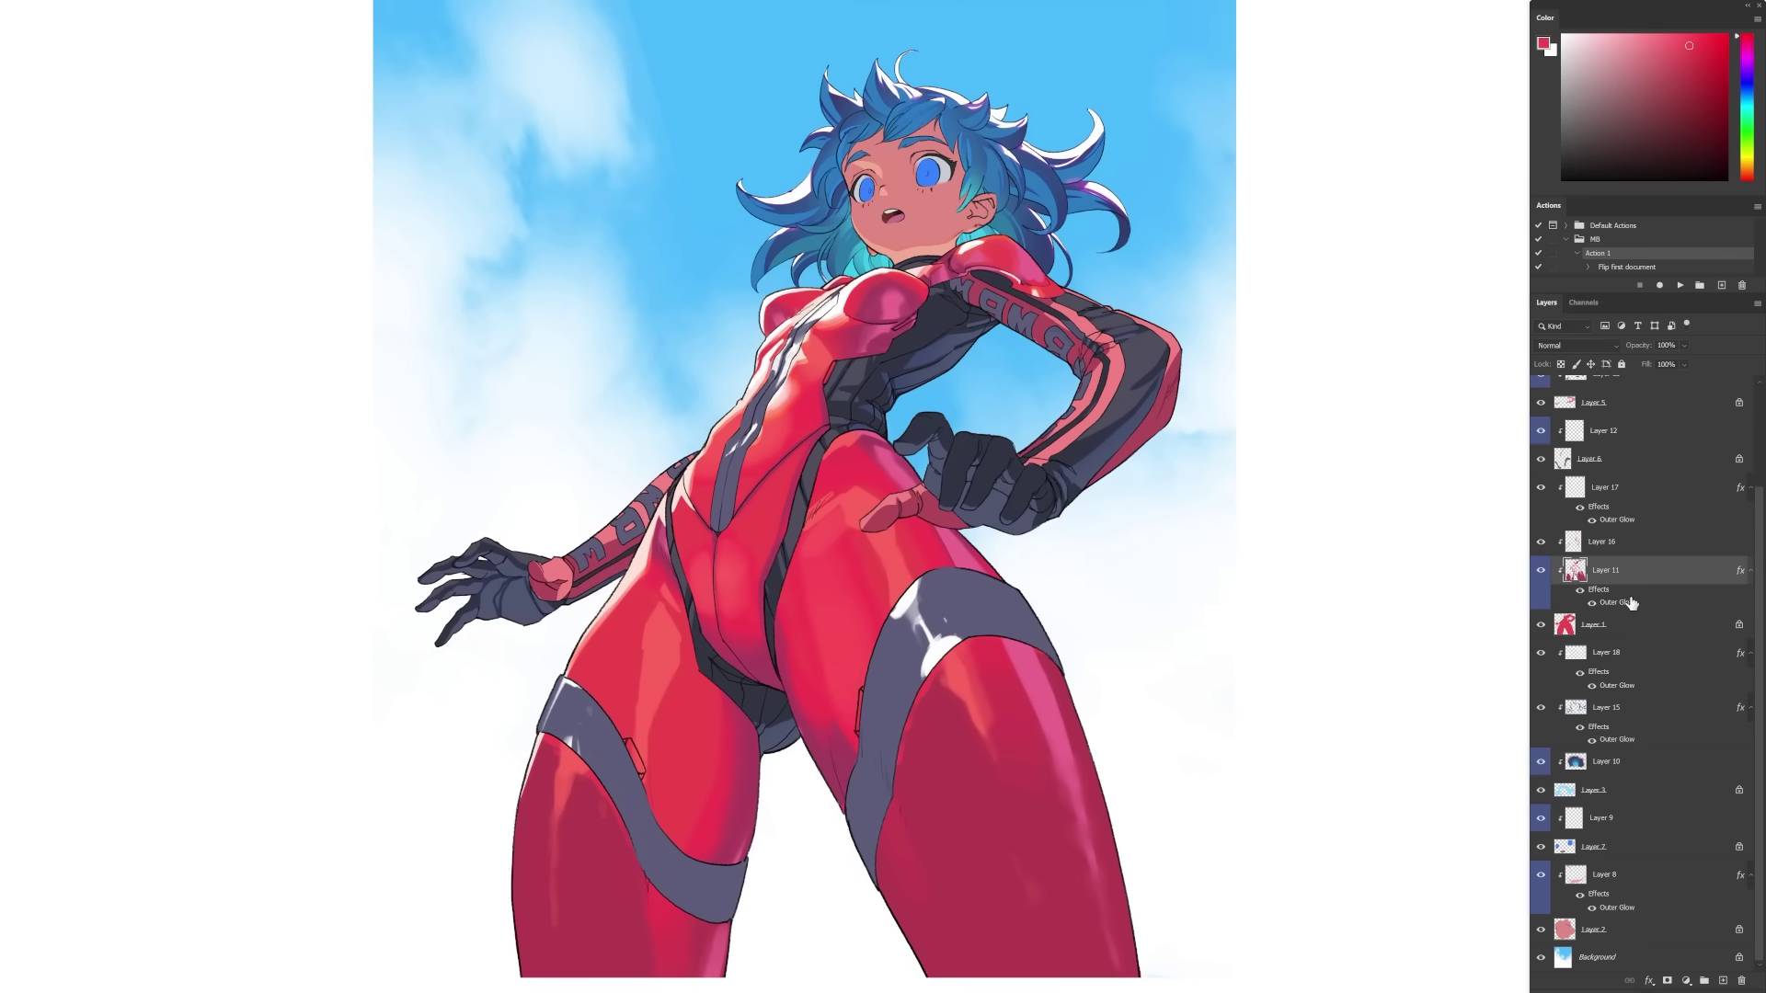
# Create a layer above Layer 14 and shade the whites of both eyes with muted tones.
pyautogui.scroll(3, 1631, 603)
pyautogui.click(1620, 417)
pyautogui.click(1722, 980)
pyautogui.scroll(5, 915, 110)
pyautogui.keyDown('alt'); pyautogui.click(1023, 370); pyautogui.keyUp('alt')
pyautogui.moveTo(1021, 377)
pyautogui.mouseDown()
pyautogui.moveTo(1025, 347)
pyautogui.moveTo(1033, 370)
pyautogui.mouseUp()
pyautogui.moveTo(701, 407); pyautogui.dragTo(696, 441)
pyautogui.moveTo(917, 351); pyautogui.dragTo(984, 294)
pyautogui.moveTo(701, 401); pyautogui.dragTo(716, 378)
pyautogui.click(1587, 72)
pyautogui.moveTo(920, 331)
pyautogui.mouseDown()
pyautogui.moveTo(1019, 296)
pyautogui.moveTo(1041, 336)
pyautogui.mouseUp()
pyautogui.moveTo(690, 434); pyautogui.dragTo(743, 369)
# Sample the iris colour and paint darker blue shading inside both irises.
pyautogui.keyDown('alt'); pyautogui.click(957, 345); pyautogui.keyUp('alt')
pyautogui.click(1670, 90)
pyautogui.moveTo(927, 361)
pyautogui.mouseDown()
pyautogui.moveTo(946, 315)
pyautogui.moveTo(995, 350)
pyautogui.moveTo(993, 370)
pyautogui.mouseUp()
pyautogui.moveTo(734, 379); pyautogui.dragTo(710, 434)
pyautogui.moveTo(928, 380); pyautogui.dragTo(959, 366)
pyautogui.moveTo(715, 449); pyautogui.dragTo(750, 428)
# Paint bright cyan reflections in the lower irises and add deeper blue detail around the pupils.
pyautogui.click(1653, 35)
pyautogui.click(1747, 109)
pyautogui.moveTo(936, 394); pyautogui.dragTo(977, 390)
pyautogui.moveTo(719, 451); pyautogui.dragTo(746, 444)
pyautogui.keyDown('alt'); pyautogui.click(957, 369); pyautogui.keyUp('alt')
pyautogui.click(1725, 71)
pyautogui.moveTo(957, 357)
pyautogui.mouseDown()
pyautogui.moveTo(952, 334)
pyautogui.moveTo(966, 342)
pyautogui.mouseUp()
pyautogui.moveTo(740, 404); pyautogui.dragTo(751, 430)
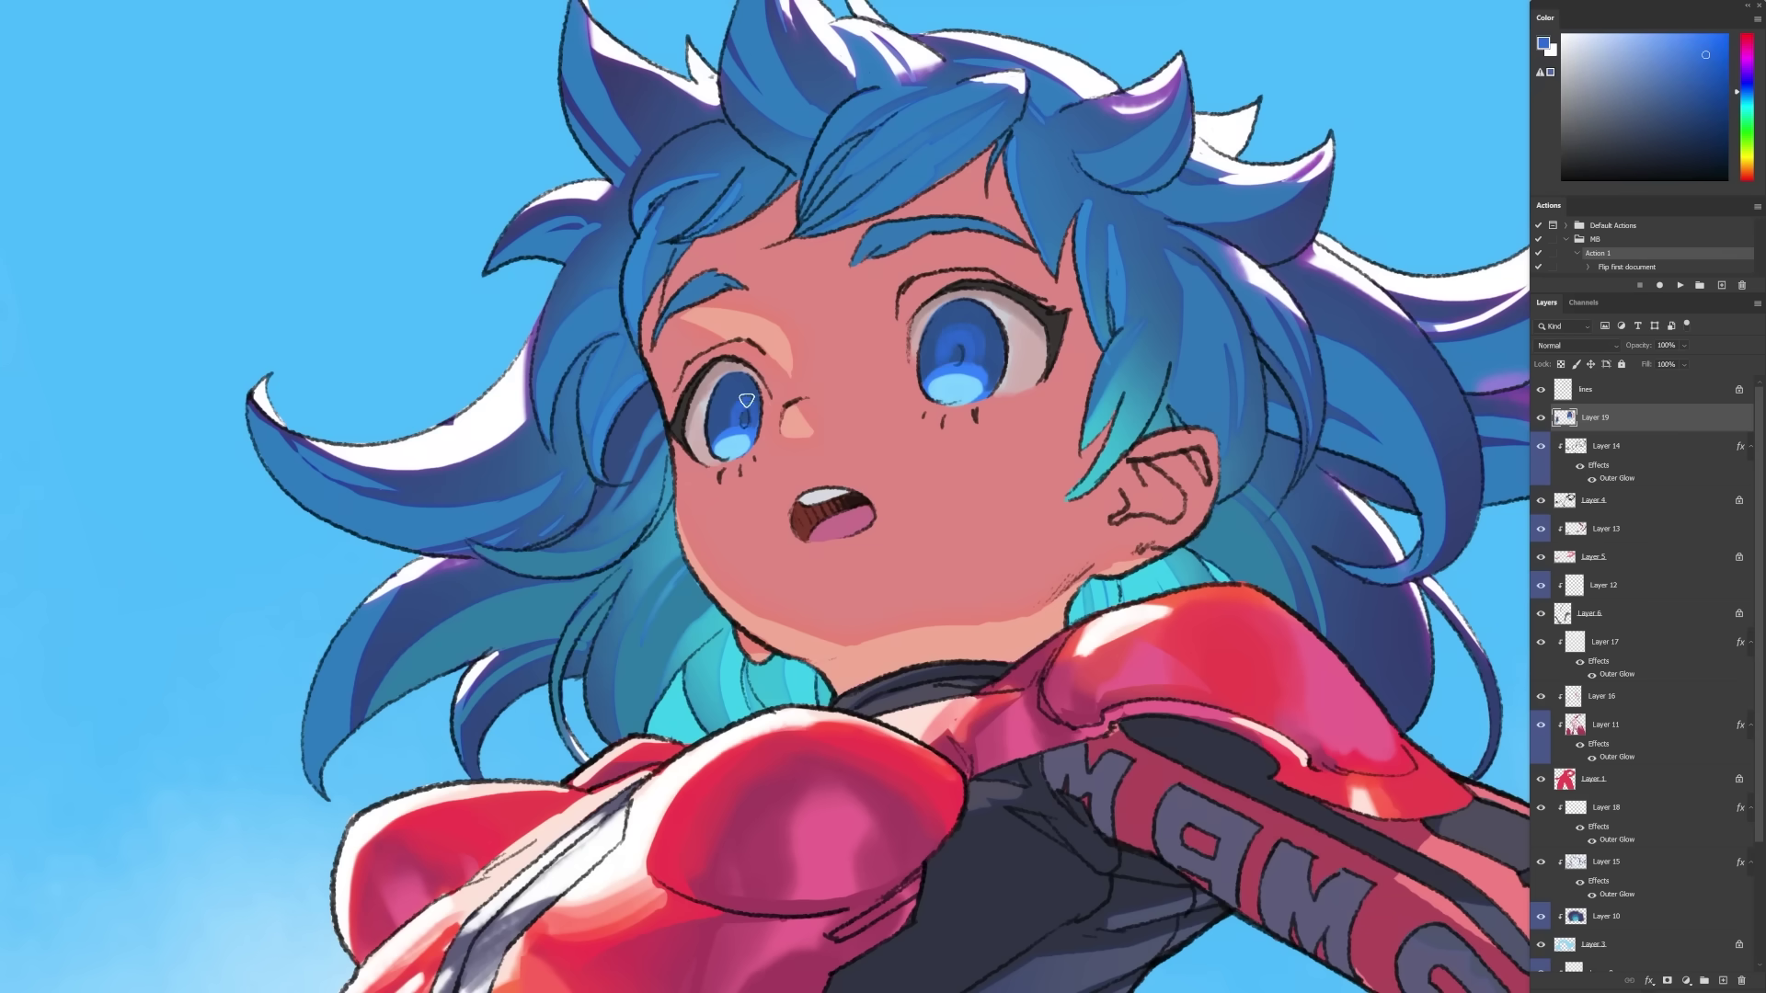
# Create a layer above the lines and dot white catchlights on both eyes and a highlight on the nose.
pyautogui.click(1658, 388)
pyautogui.hotkey('ctrl', 'shift', 'alt', 'n')
pyautogui.click(710, 406)
pyautogui.click(926, 337)
pyautogui.click(706, 439)
pyautogui.click(917, 371)
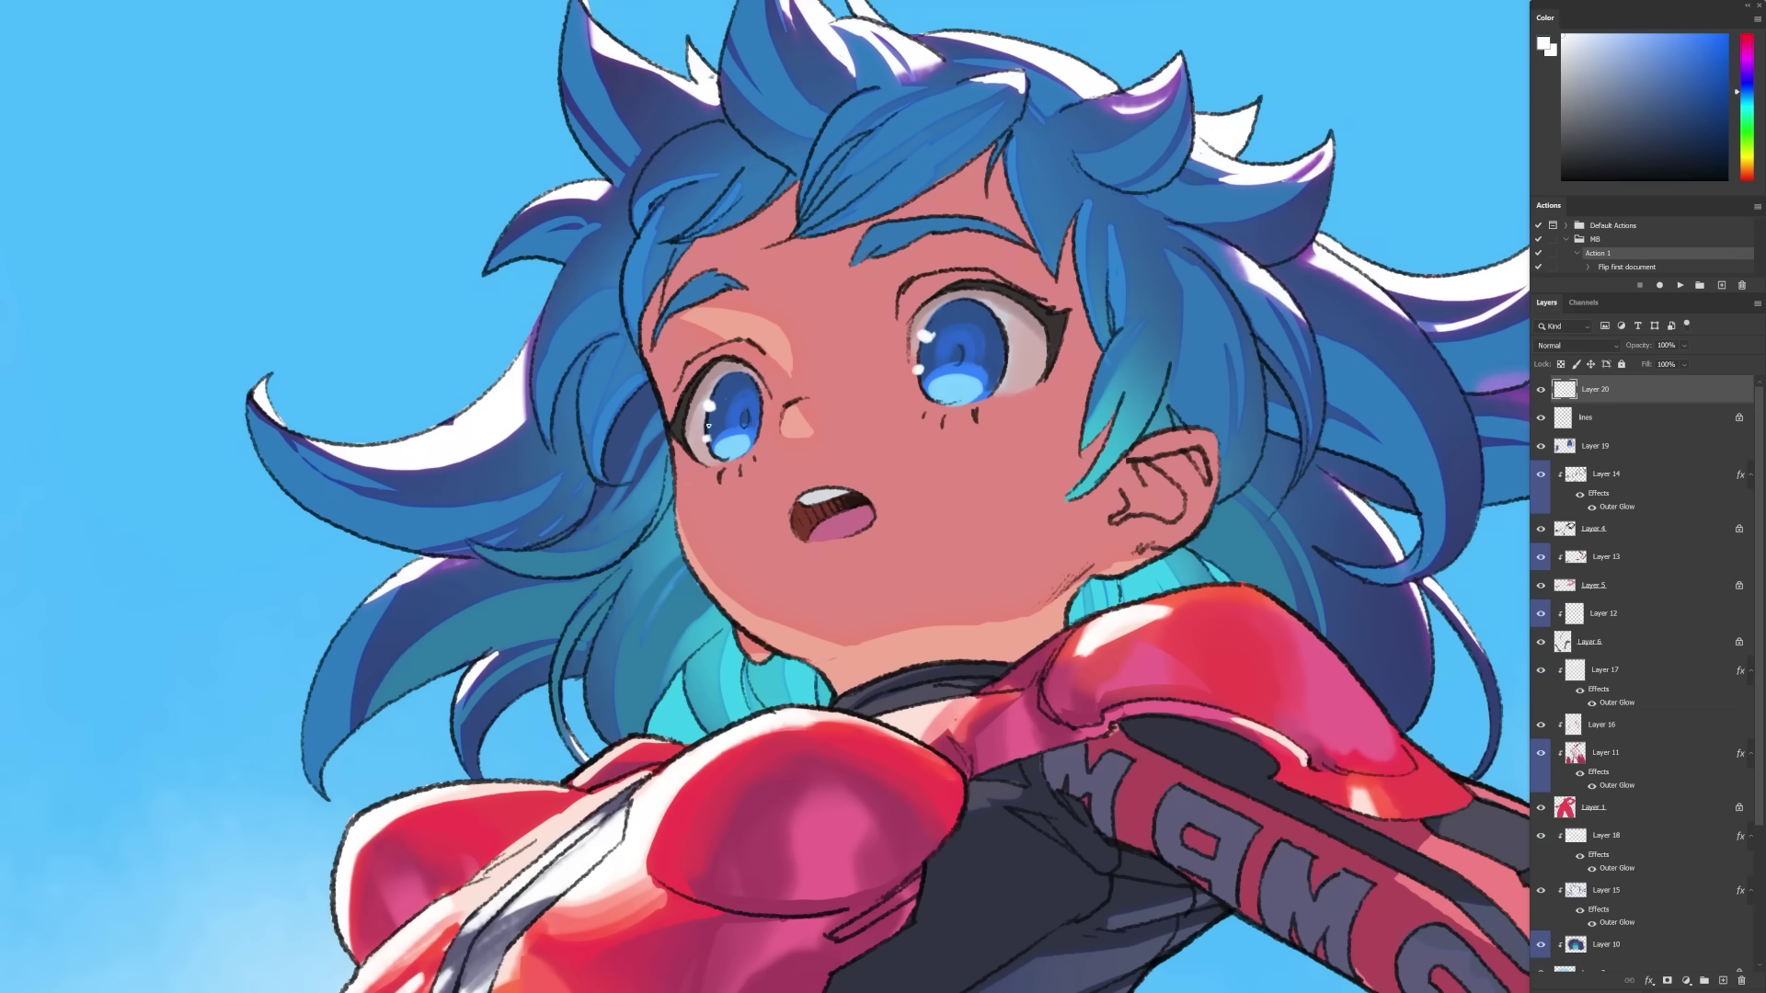
pyautogui.moveTo(790, 408); pyautogui.dragTo(775, 378)
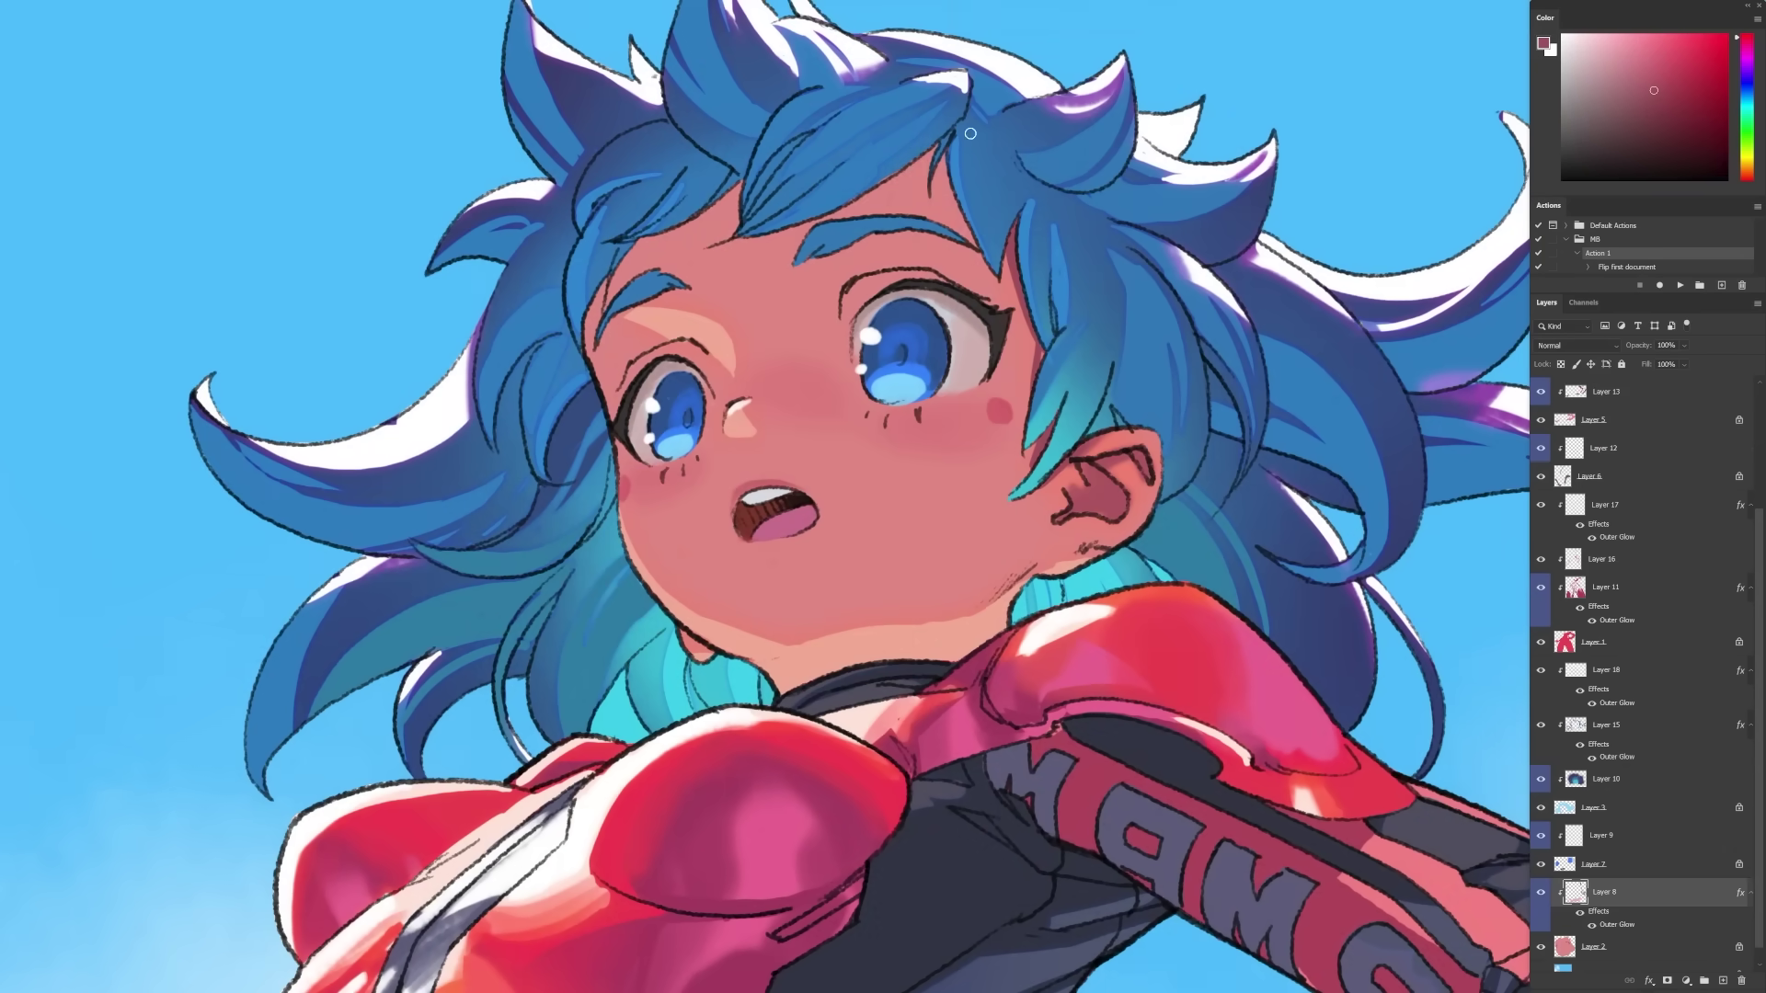
# Paint muted reddish shading on the face along the hairline and under the bangs on Layer 8.
pyautogui.moveTo(966, 230); pyautogui.dragTo(949, 146)
pyautogui.moveTo(745, 189)
pyautogui.mouseDown()
pyautogui.moveTo(643, 241)
pyautogui.moveTo(581, 363)
pyautogui.mouseUp()
pyautogui.moveTo(1030, 256); pyautogui.dragTo(1010, 338)
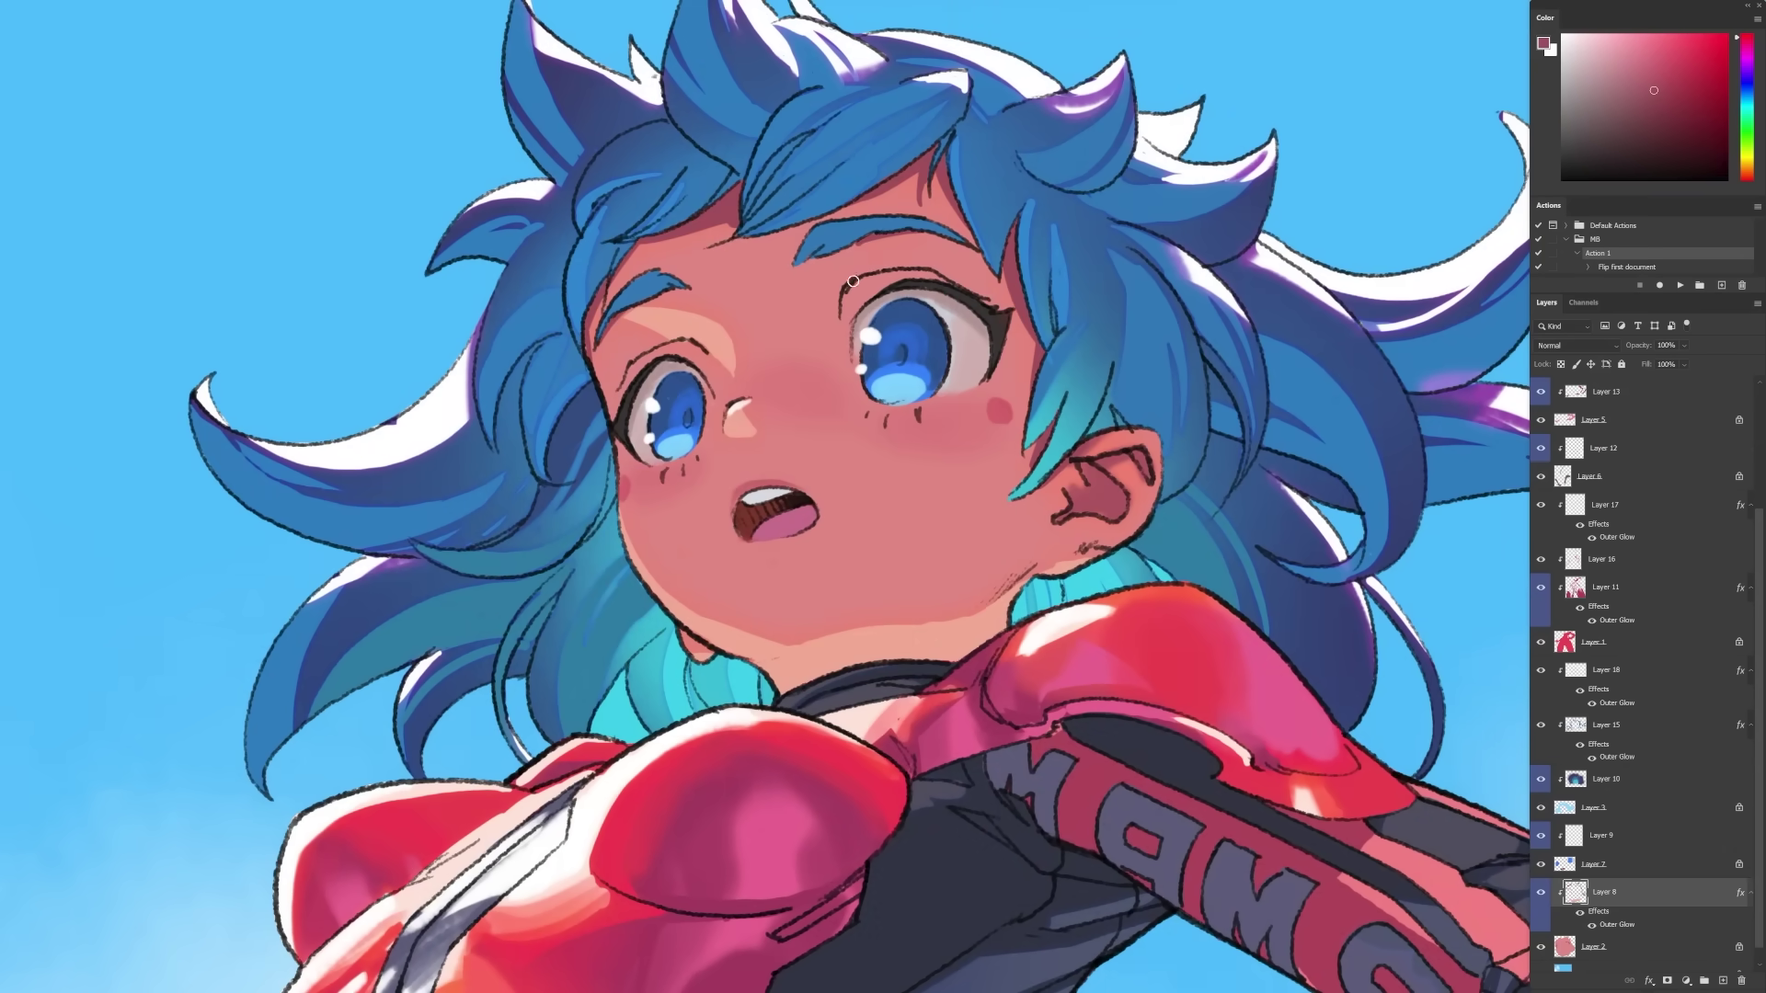
pyautogui.moveTo(1144, 541); pyautogui.dragTo(1136, 552)
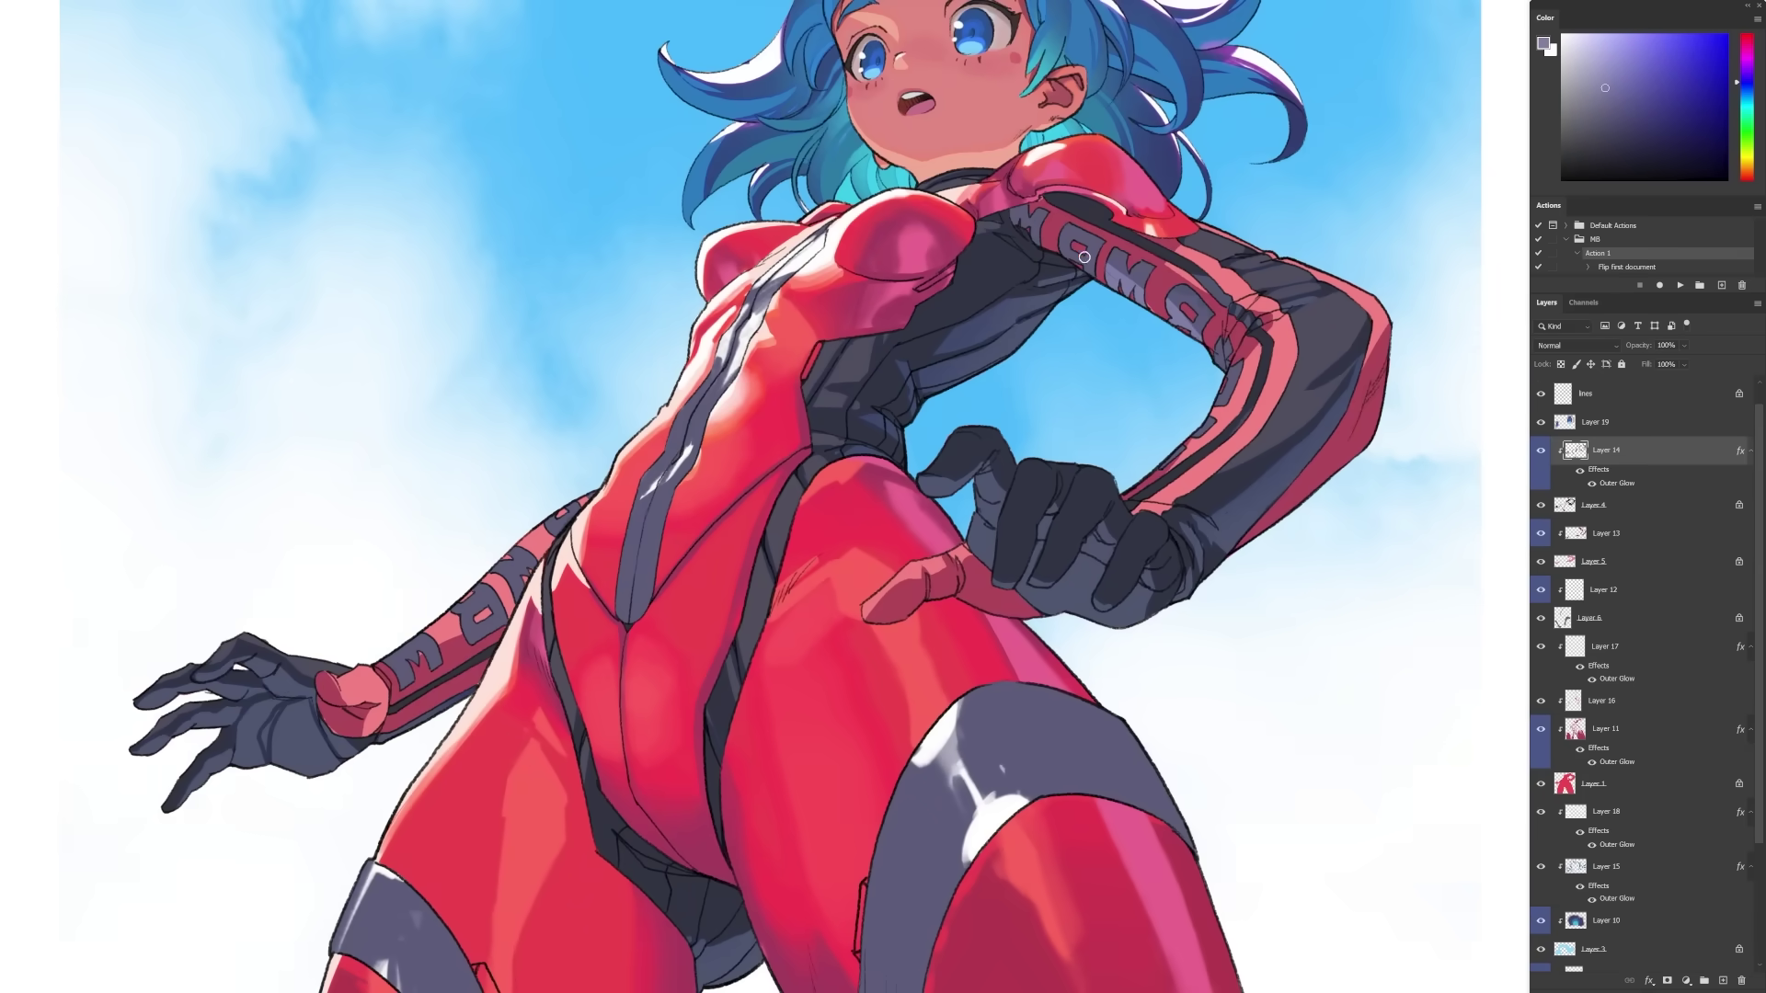
# Recolour the sleeve lettering and trim stripes on both arms in light lavender on Layer 14.
pyautogui.moveTo(1084, 256); pyautogui.dragTo(1164, 462)
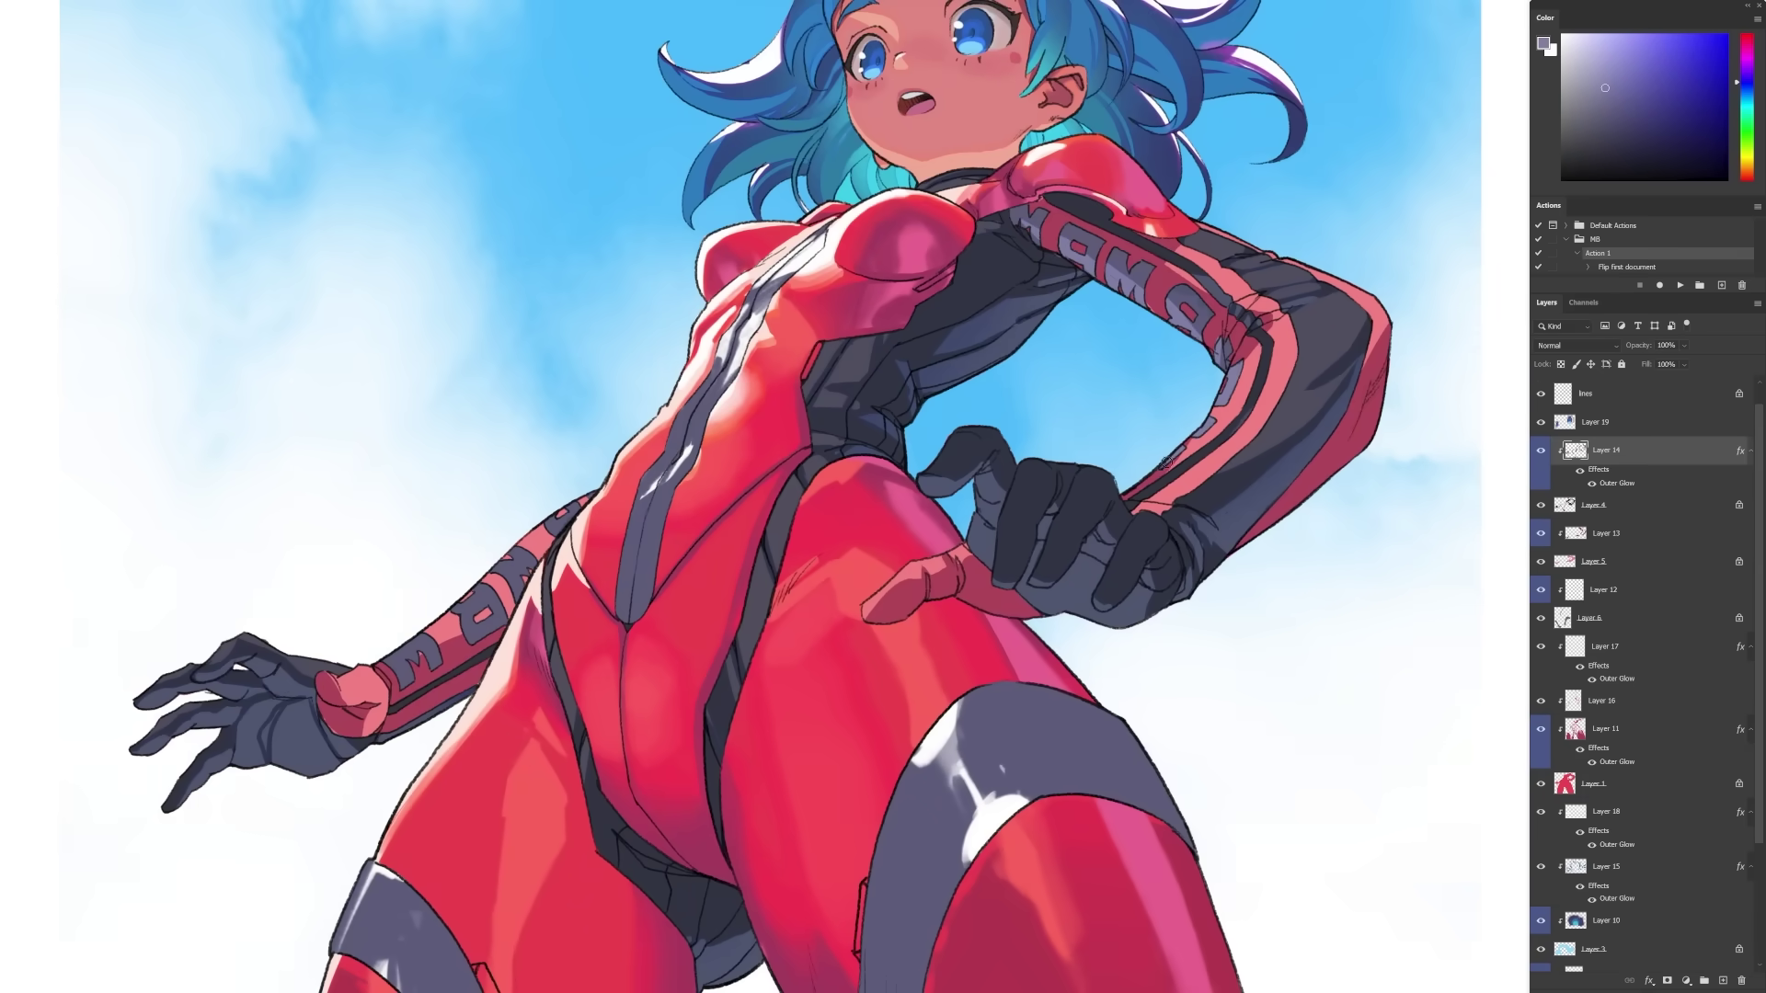
pyautogui.moveTo(404, 657); pyautogui.dragTo(574, 507)
pyautogui.moveTo(1393, 475)
pyautogui.mouseDown()
pyautogui.moveTo(1308, 484)
pyautogui.moveTo(1386, 477)
pyautogui.mouseUp()
pyautogui.moveTo(1237, 349); pyautogui.dragTo(1182, 473)
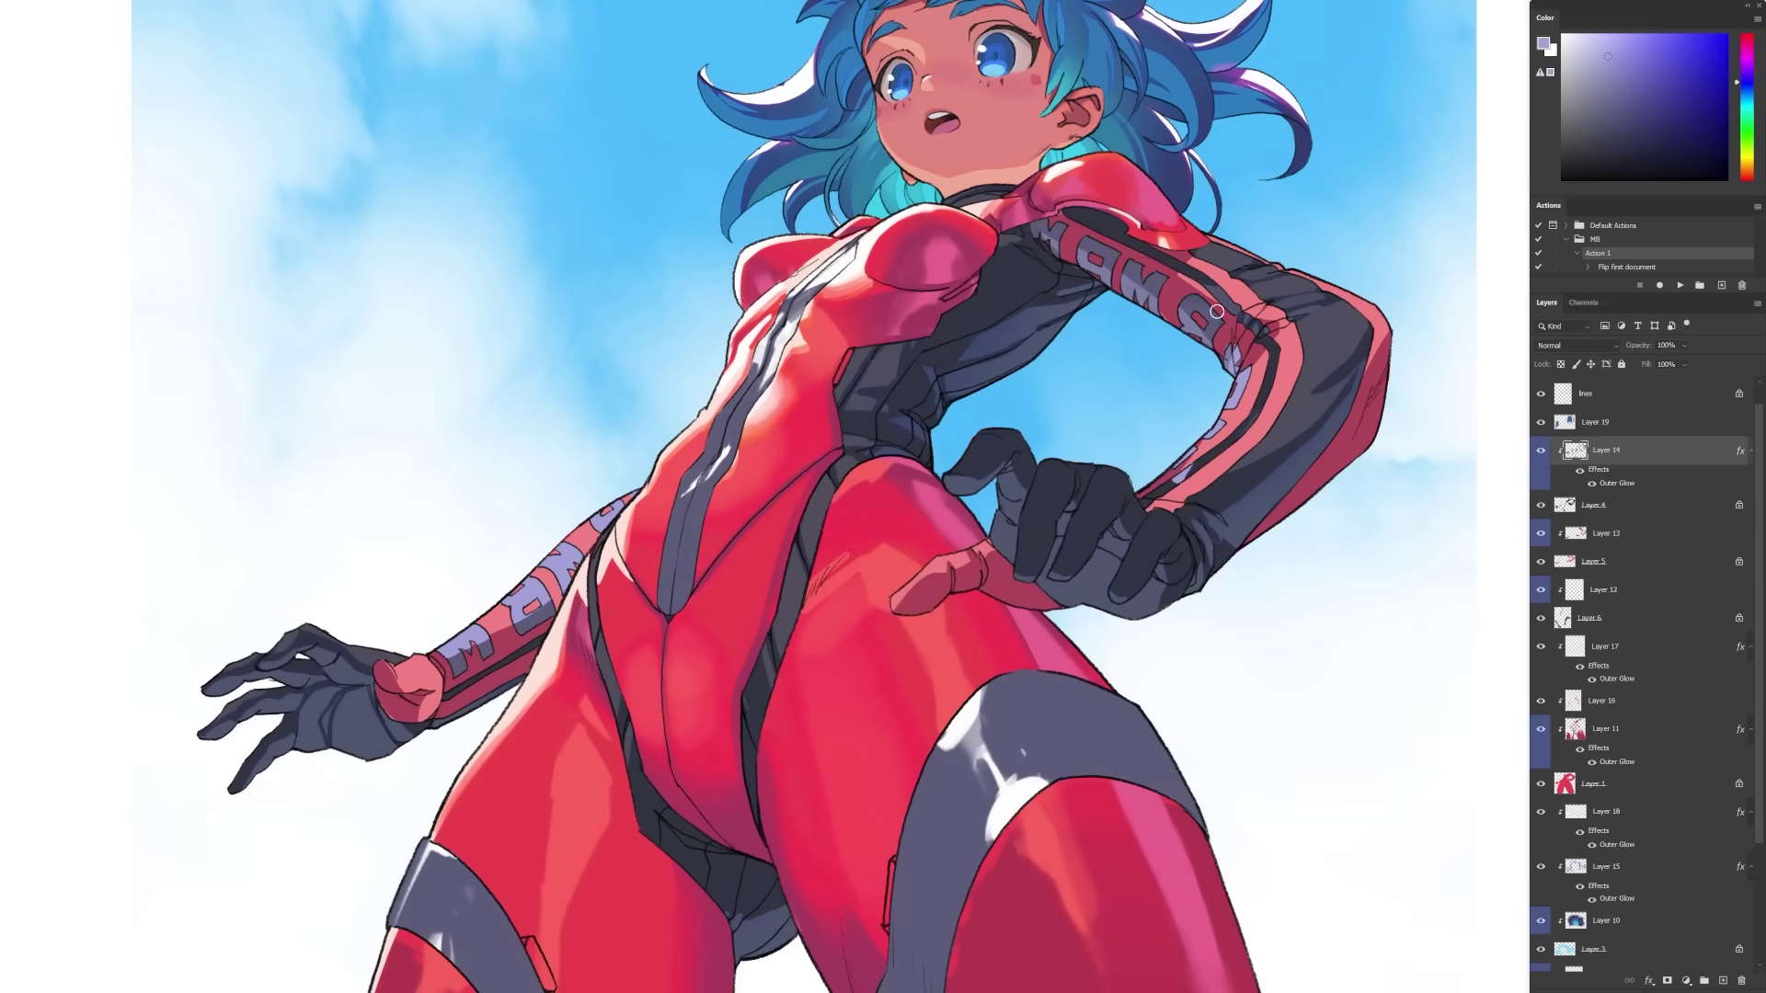
pyautogui.moveTo(1205, 283)
pyautogui.mouseDown()
pyautogui.moveTo(1234, 305)
pyautogui.moveTo(1164, 492)
pyautogui.moveTo(1255, 322)
pyautogui.mouseUp()
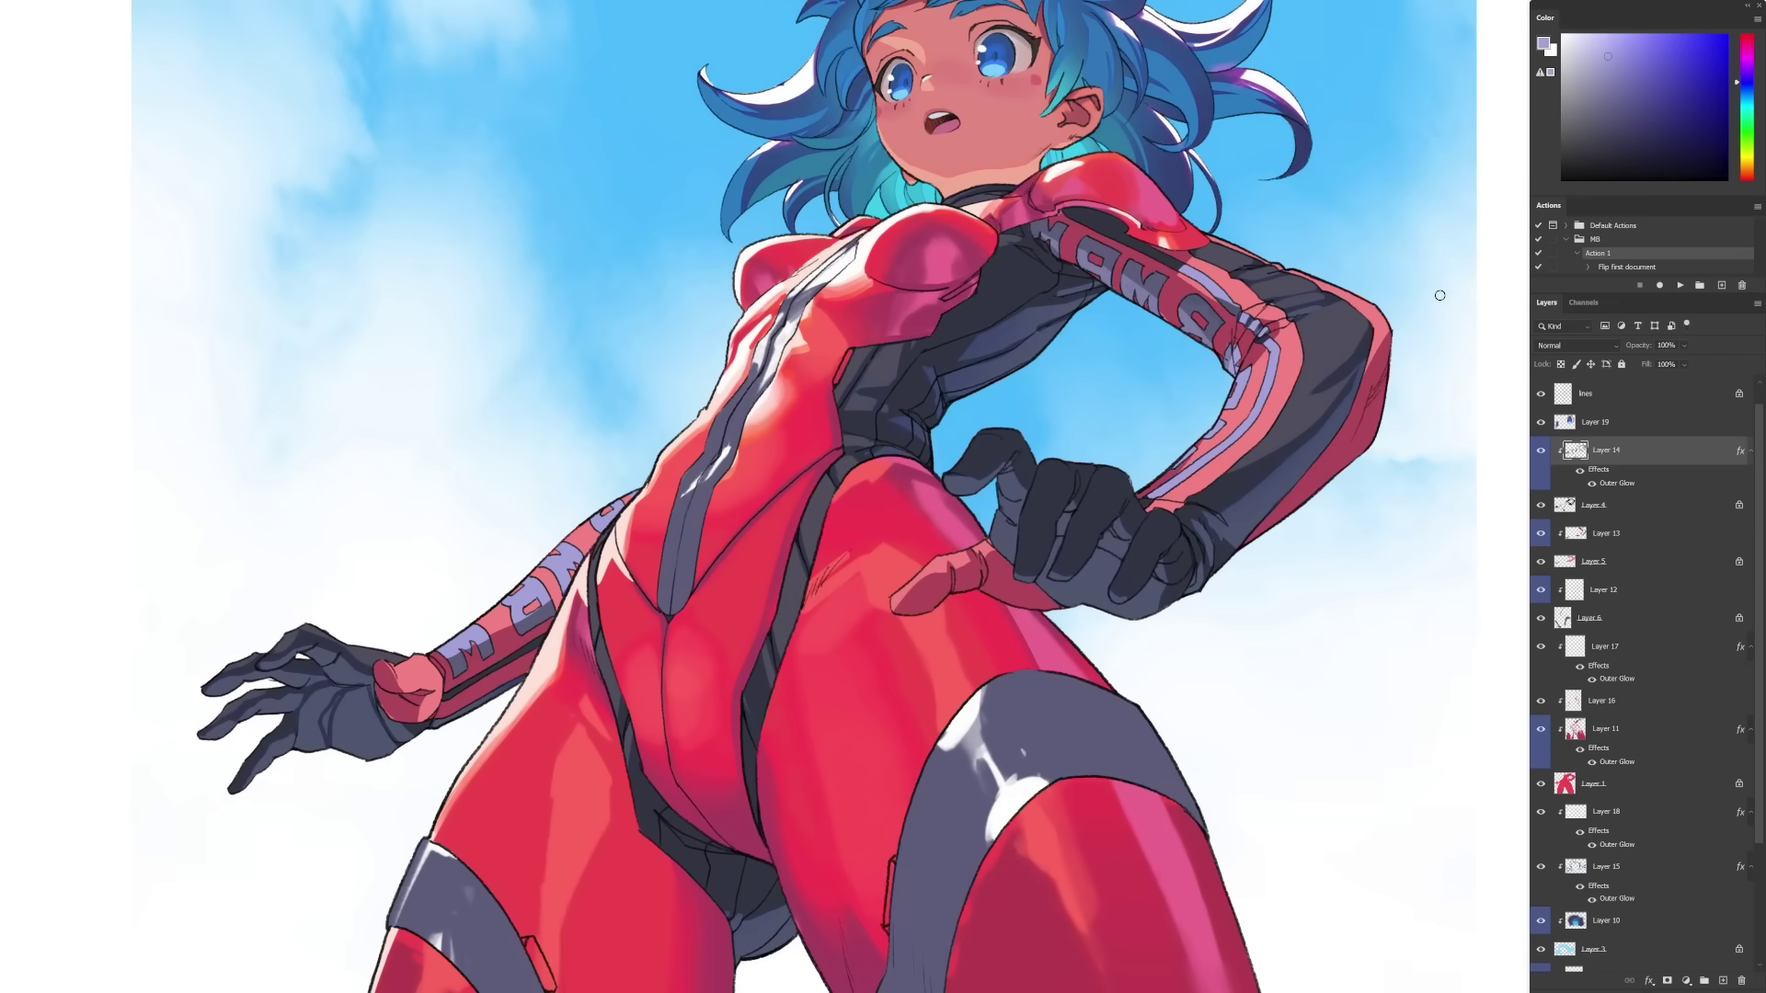
pyautogui.moveTo(1410, 307); pyautogui.dragTo(1405, 296)
# Paint near-white highlights on the fingers of both gloves on a clipped layer above Layer 13.
pyautogui.keyDown('alt'); pyautogui.click(1203, 316); pyautogui.keyUp('alt')
pyautogui.scroll(-2, 1590, 627)
pyautogui.scroll(1, 1596, 411)
pyautogui.moveTo(1080, 456); pyautogui.dragTo(1143, 515)
pyautogui.moveTo(1160, 508); pyautogui.dragTo(1141, 551)
pyautogui.press('e')
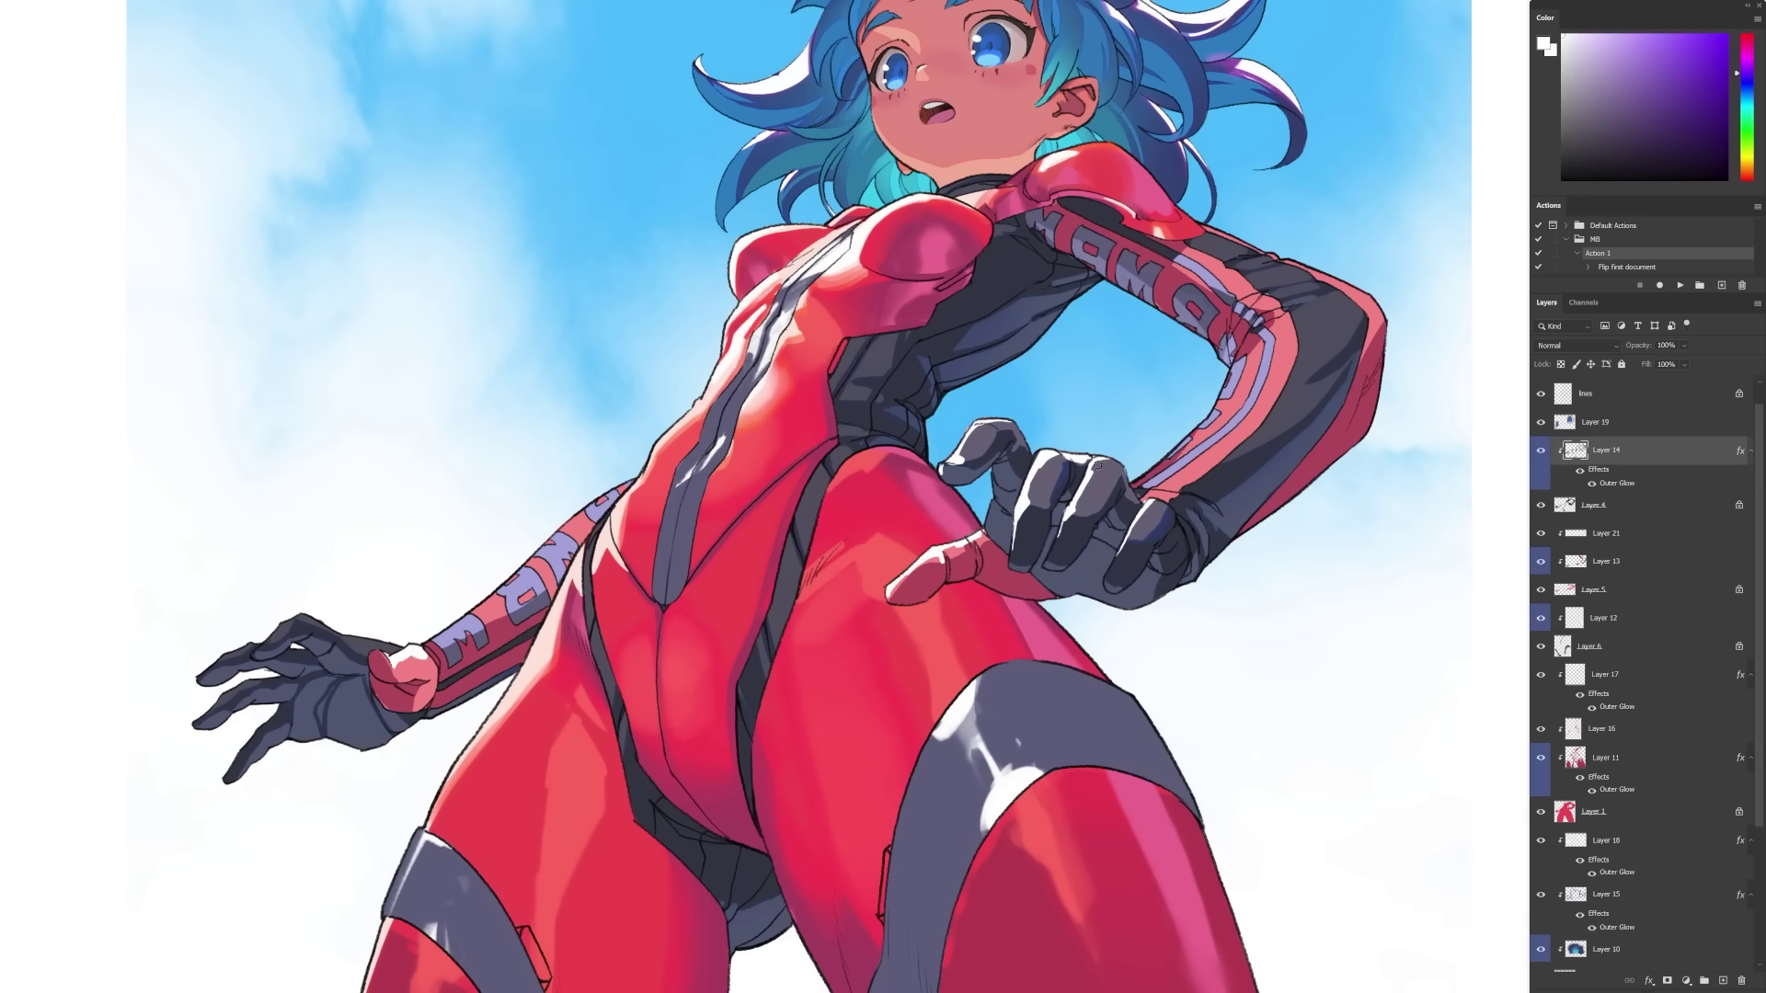
pyautogui.moveTo(347, 635); pyautogui.dragTo(284, 624)
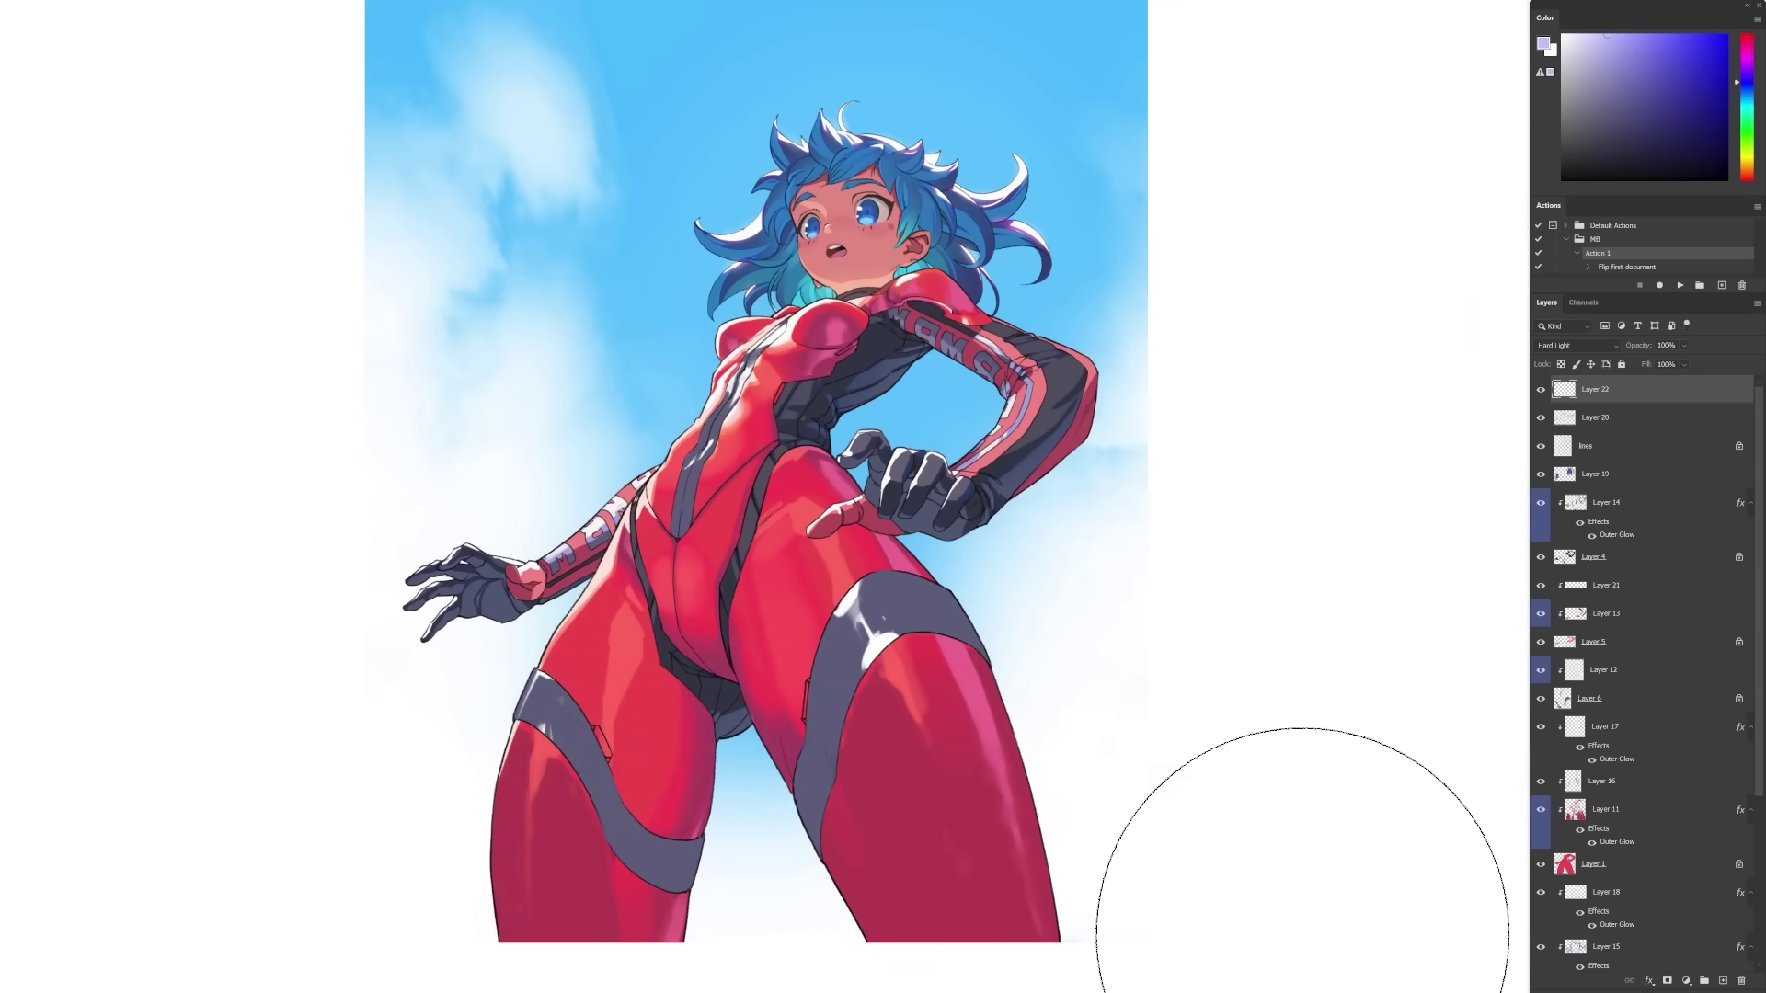
# Airbrush a soft lavender tint over the lower legs on the Hard Light layer and sample suit tones.
pyautogui.moveTo(1301, 847); pyautogui.dragTo(472, 920)
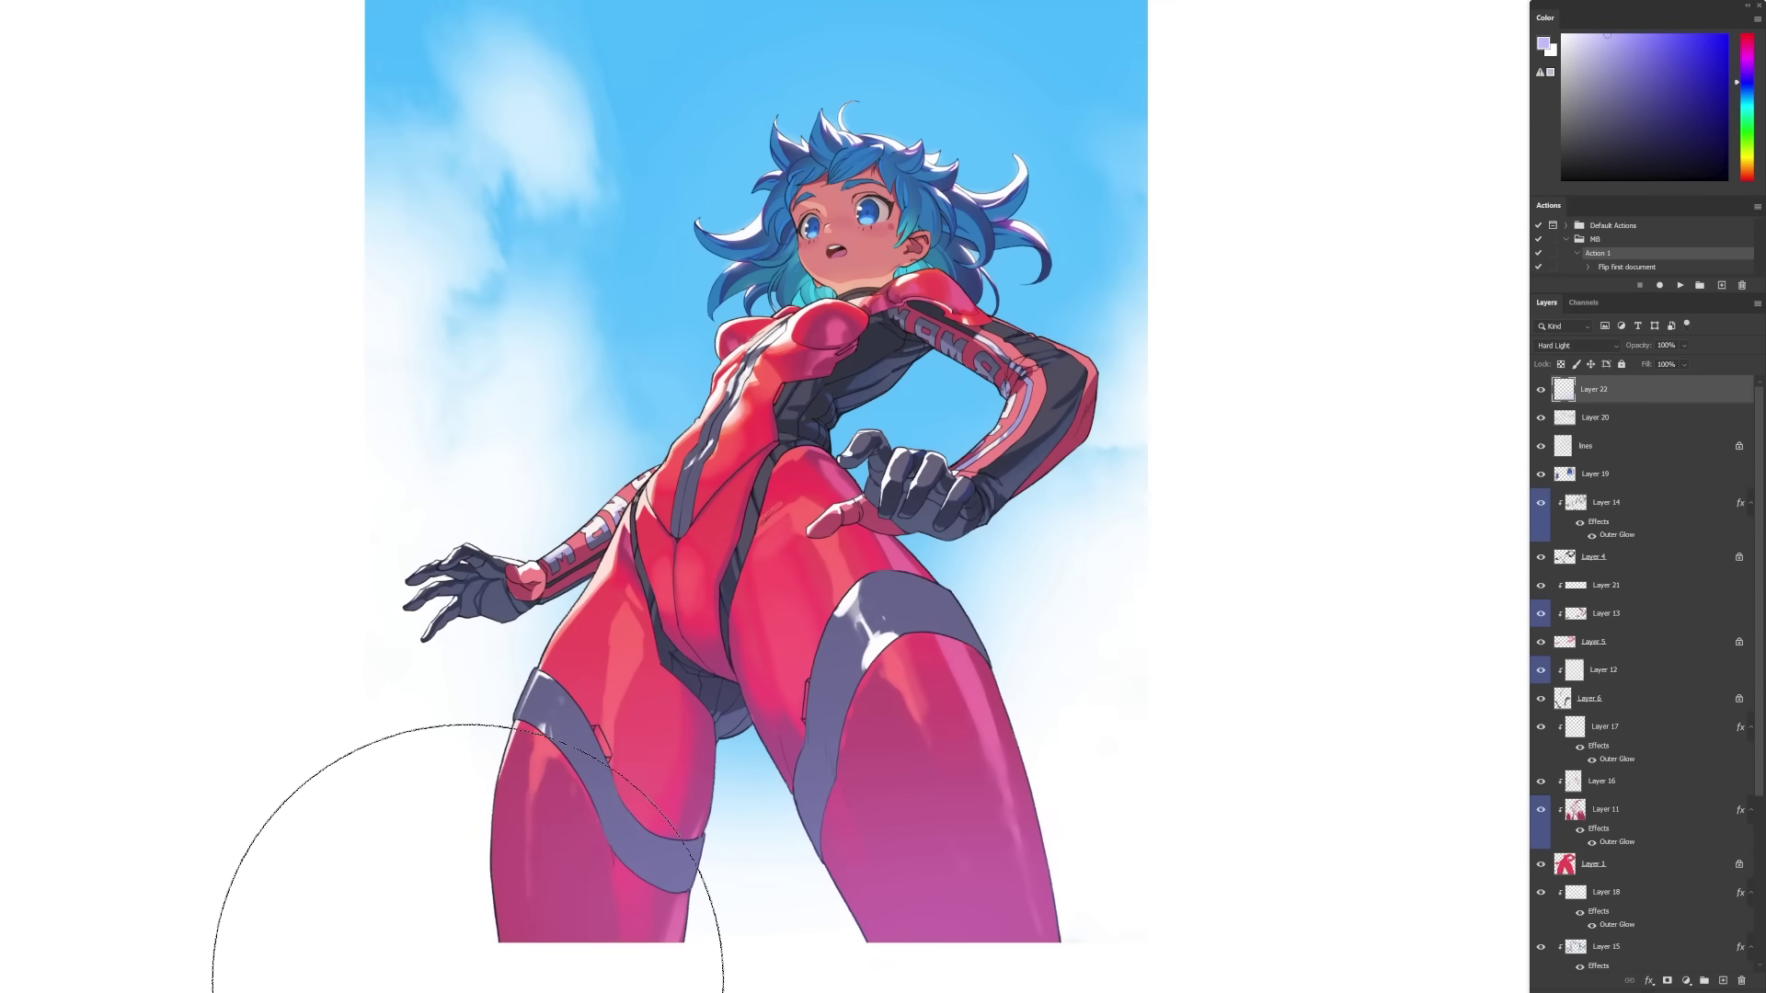
pyautogui.click(1747, 174)
pyautogui.keyDown('alt'); pyautogui.click(537, 570); pyautogui.keyUp('alt')
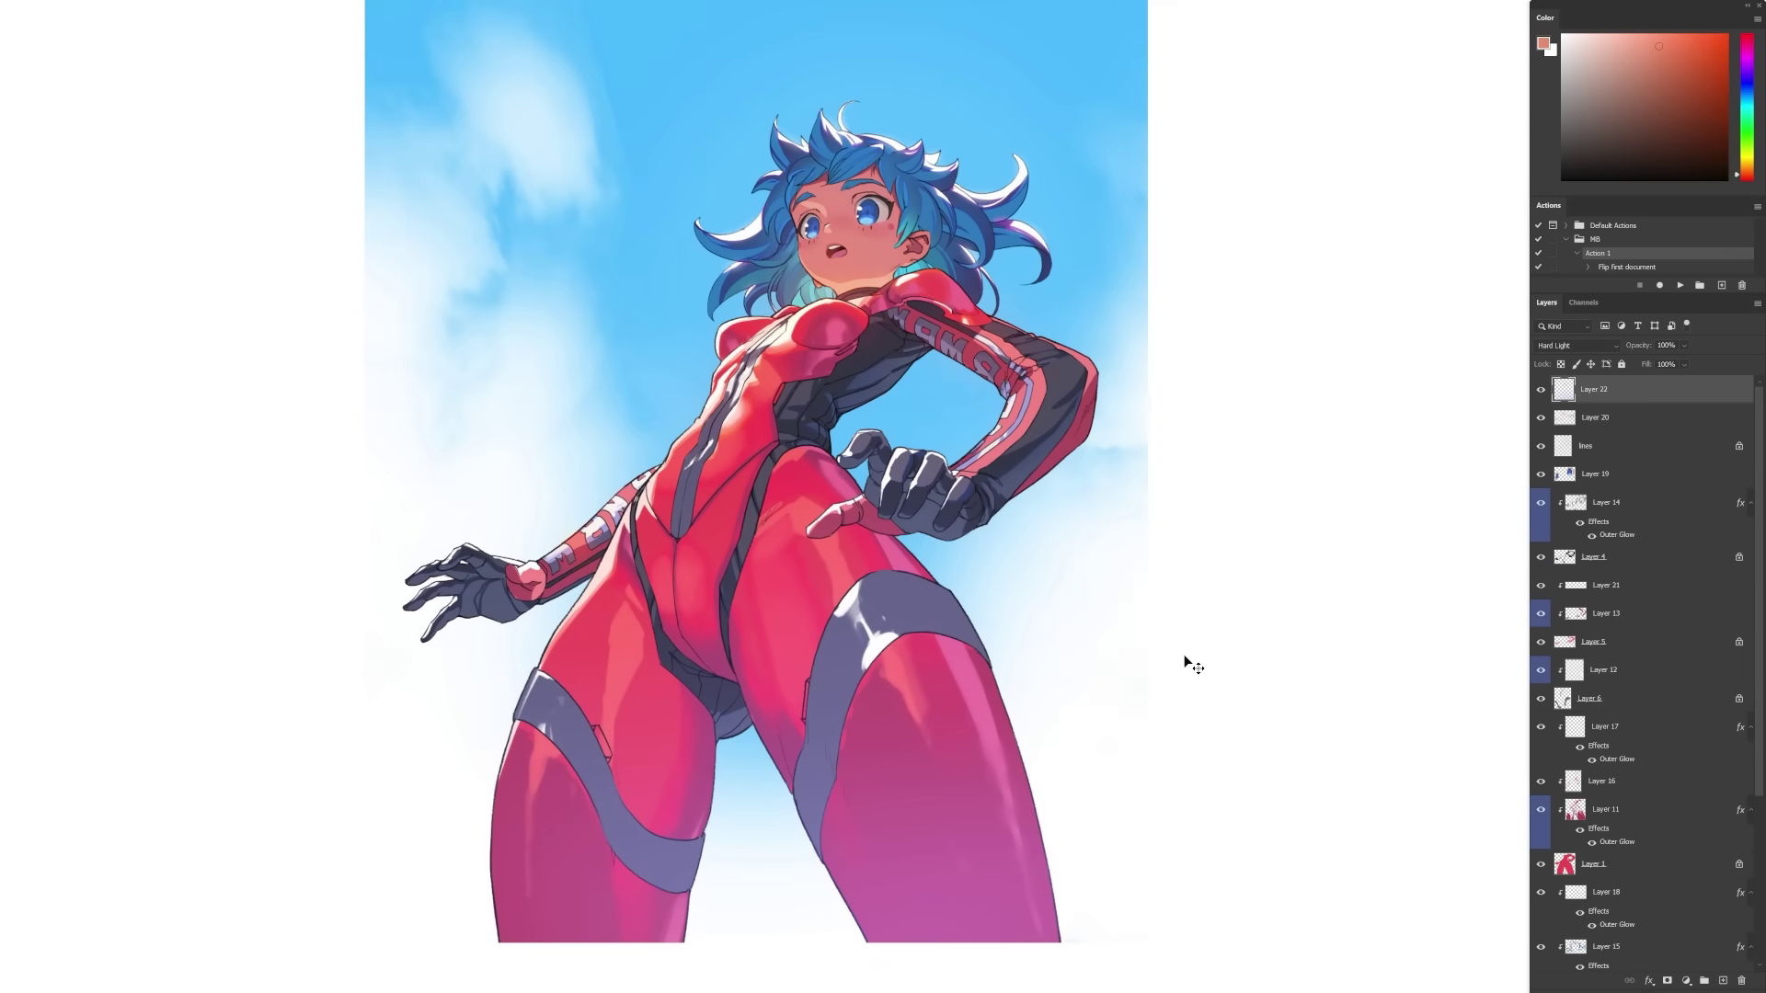
pyautogui.keyDown('alt'); pyautogui.click(923, 431); pyautogui.keyUp('alt')
# Flip the canvas, create a new top layer and paint near-white accents along the hair.
pyautogui.press('F2')
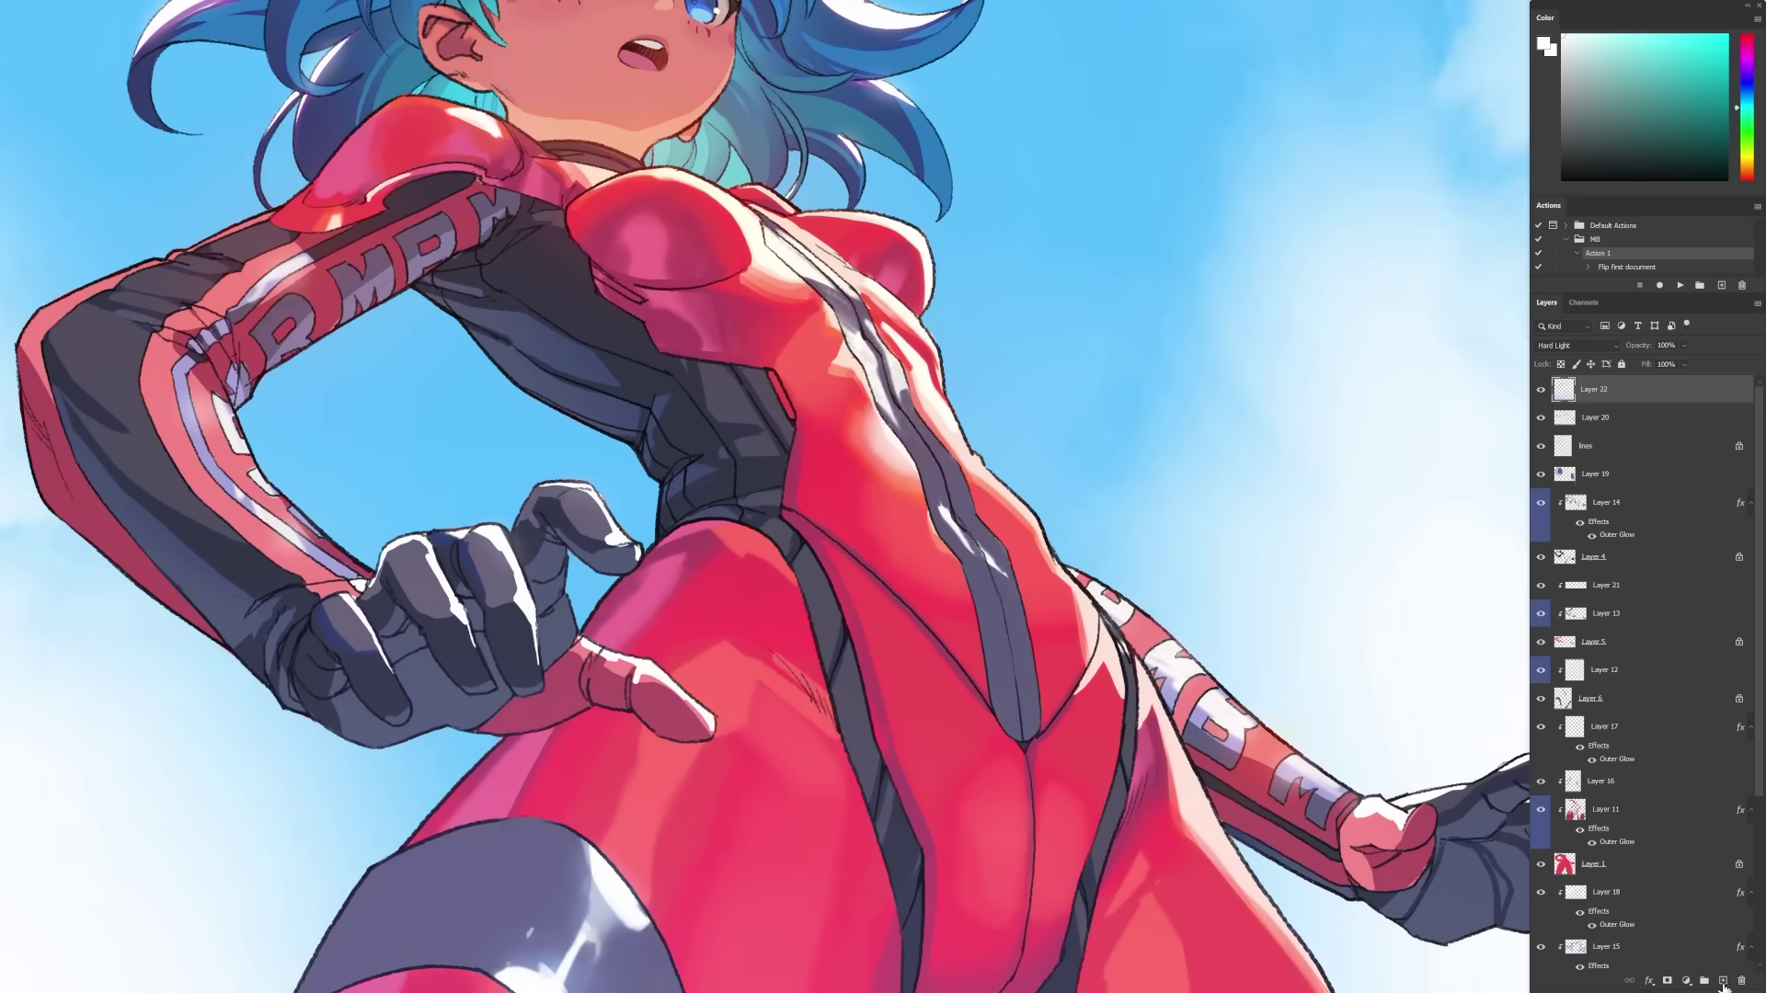
pyautogui.scroll(5, 808, 47)
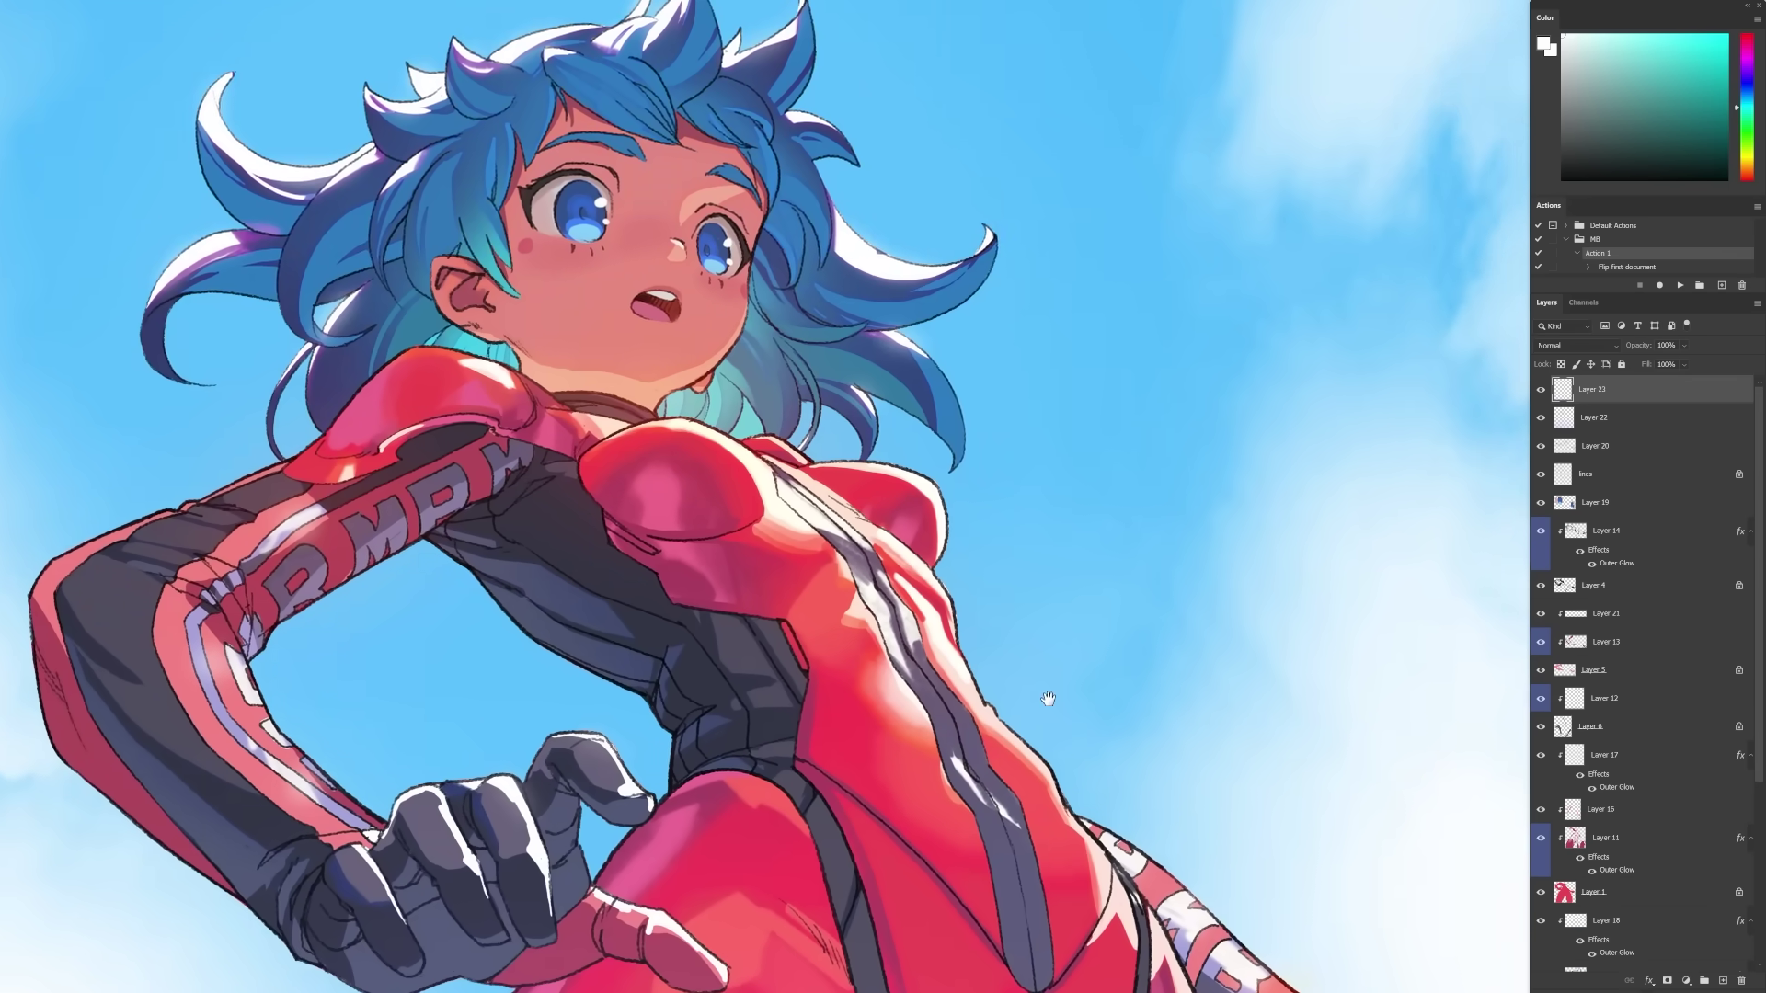
pyautogui.moveTo(935, 372); pyautogui.dragTo(1075, 368)
pyautogui.moveTo(419, 304); pyautogui.dragTo(327, 280)
pyautogui.moveTo(314, 217); pyautogui.dragTo(349, 300)
pyautogui.moveTo(314, 371); pyautogui.dragTo(228, 462)
pyautogui.moveTo(449, 223); pyautogui.dragTo(515, 241)
pyautogui.moveTo(585, 184); pyautogui.dragTo(736, 149)
# Sample the sky blue and select the Hard Light layer, Layer 22, for tinting the figure.
pyautogui.moveTo(1321, 591)
pyautogui.mouseDown()
pyautogui.moveTo(1326, 614)
pyautogui.moveTo(1271, 584)
pyautogui.mouseUp()
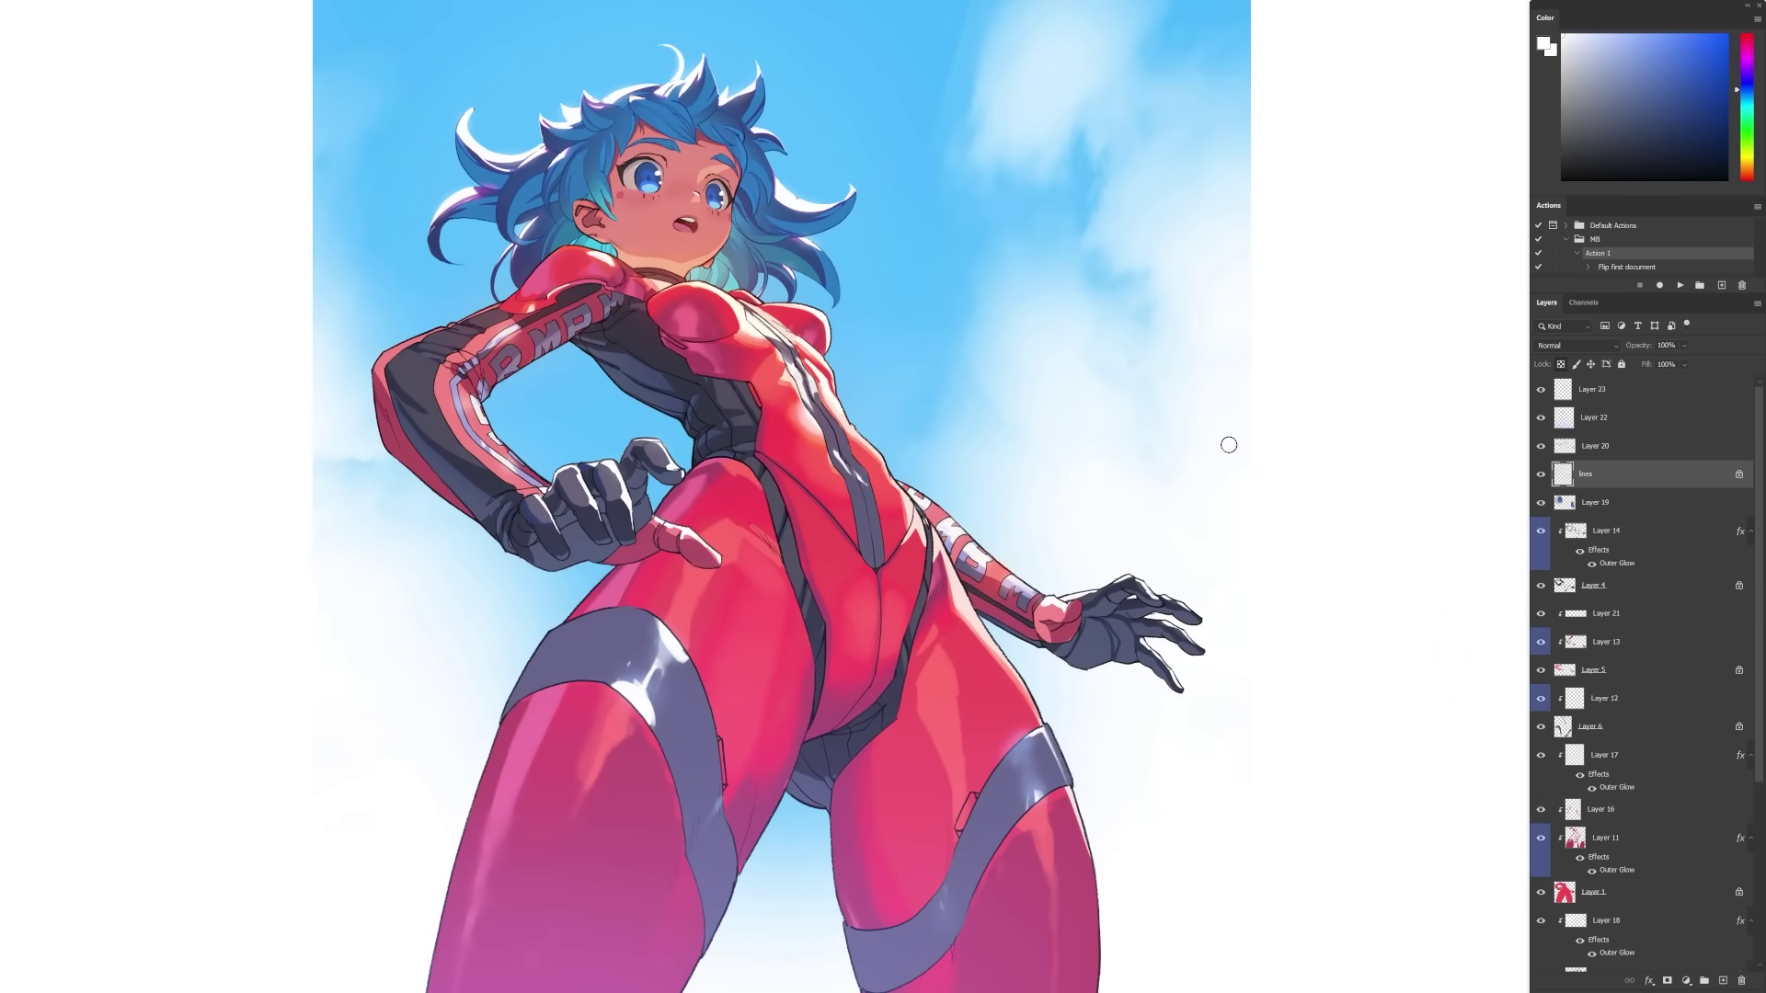
pyautogui.click(1622, 396)
pyautogui.keyDown('alt'); pyautogui.click(954, 279); pyautogui.keyUp('alt')
pyautogui.click(1628, 421)
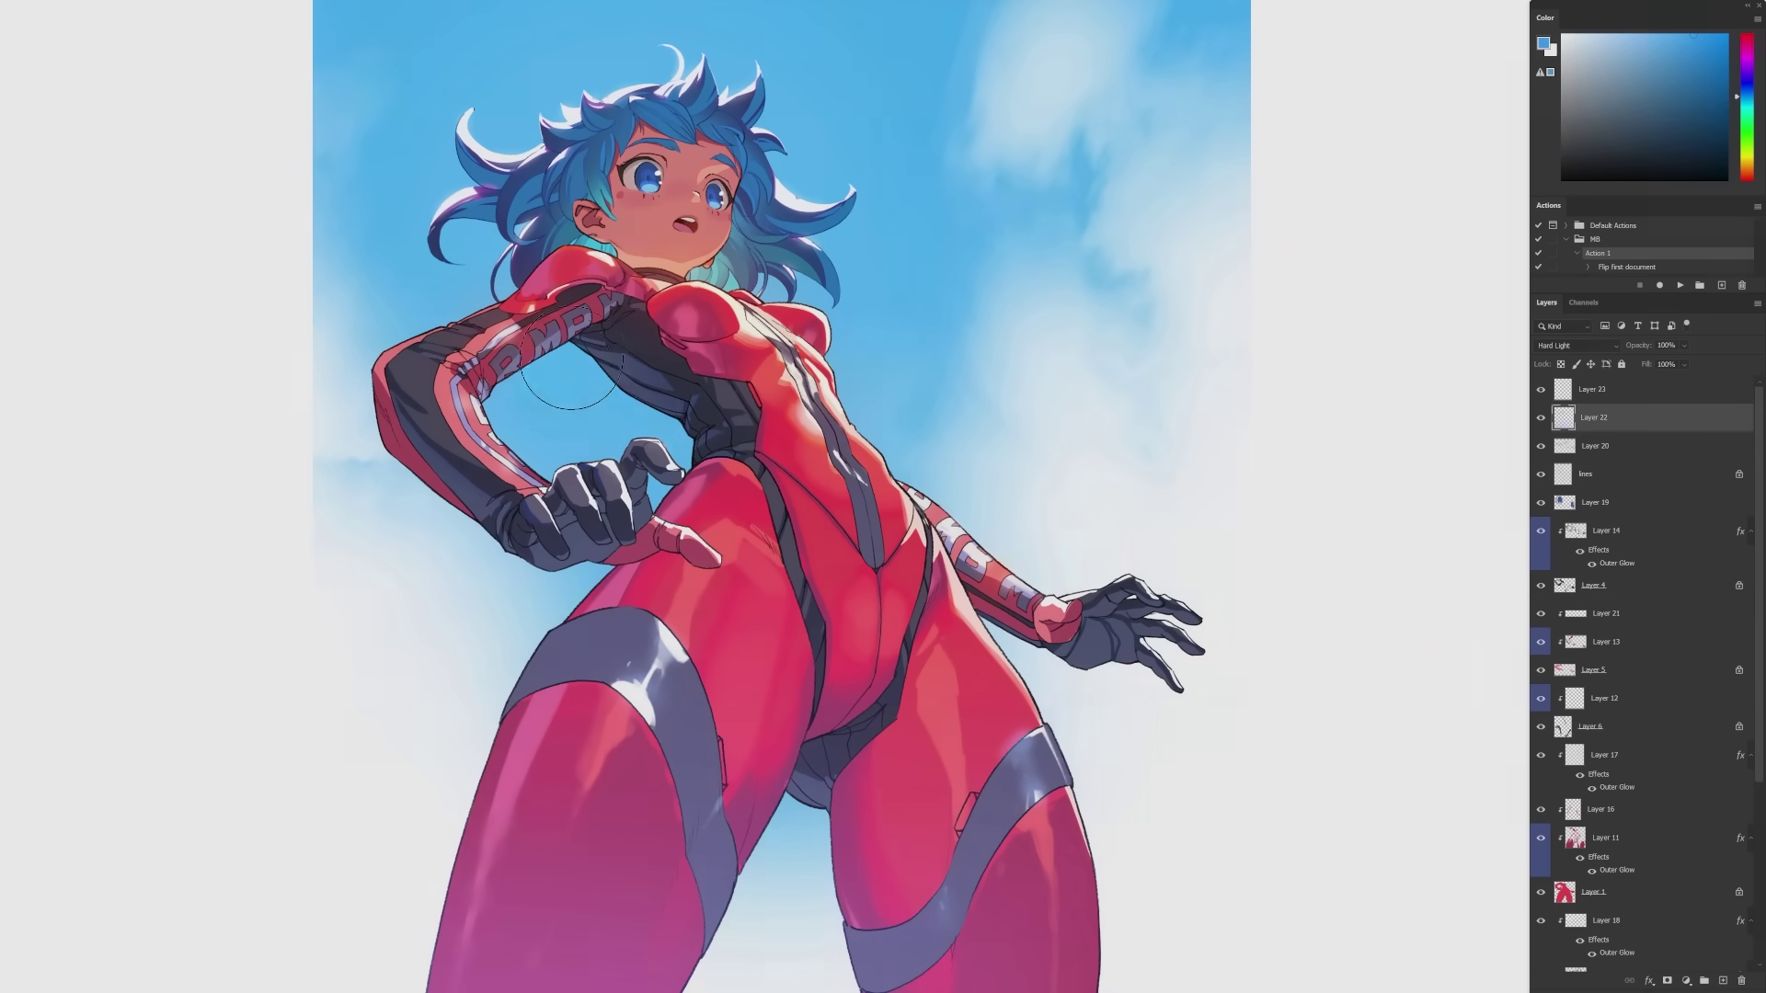